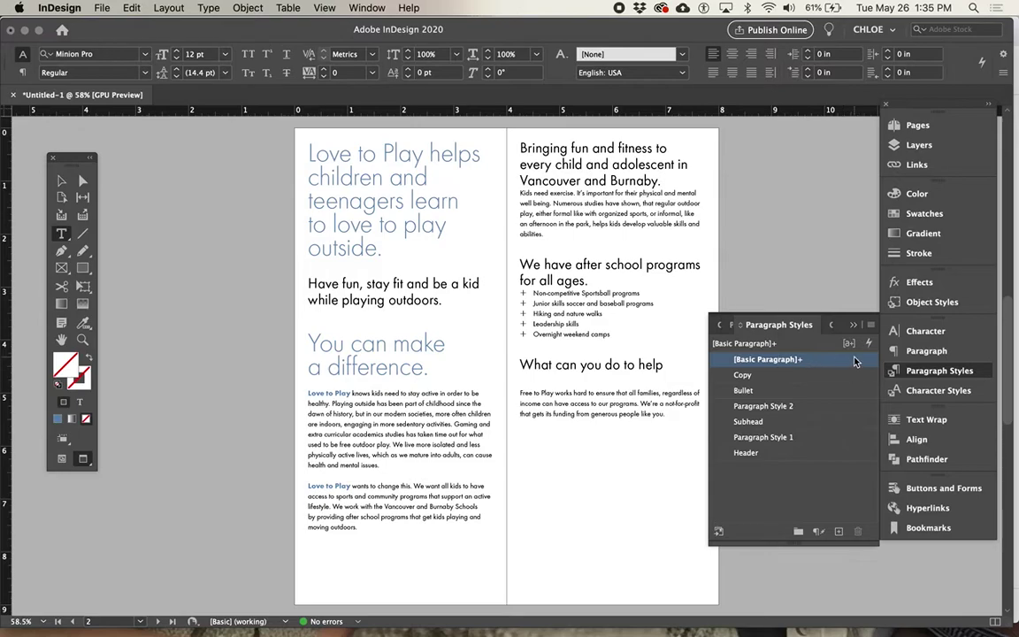
pyautogui.click(774, 438)
pyautogui.click(858, 531)
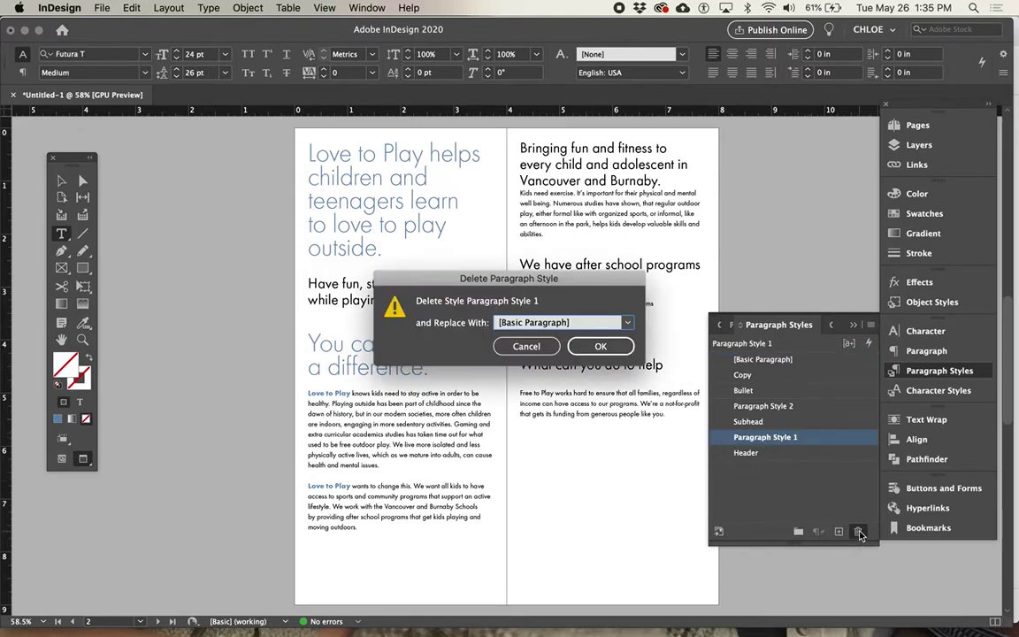
pyautogui.press('Escape')
pyautogui.click(870, 325)
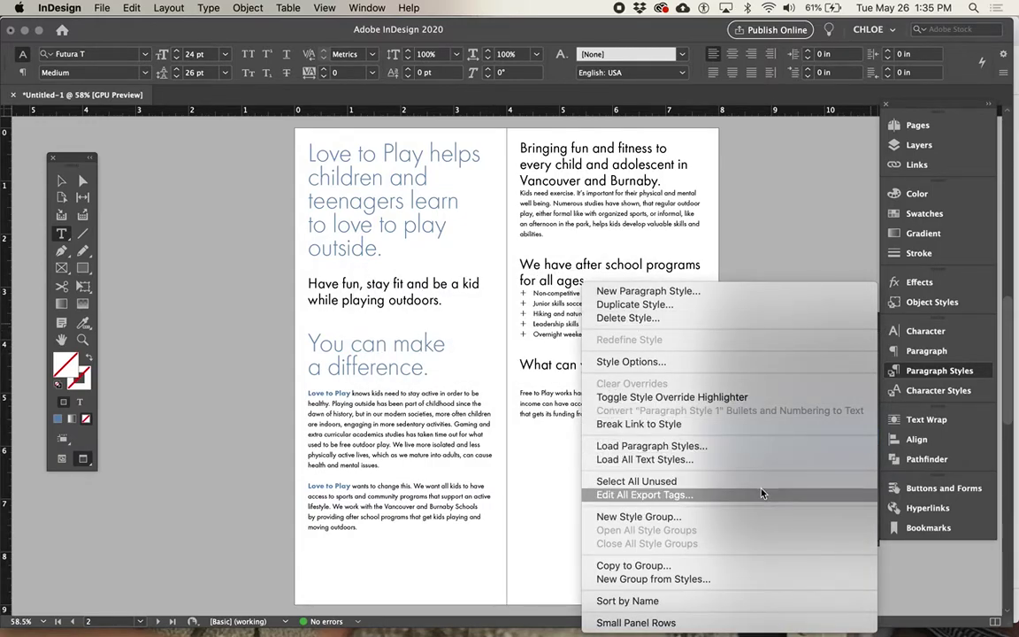
pyautogui.press('Escape')
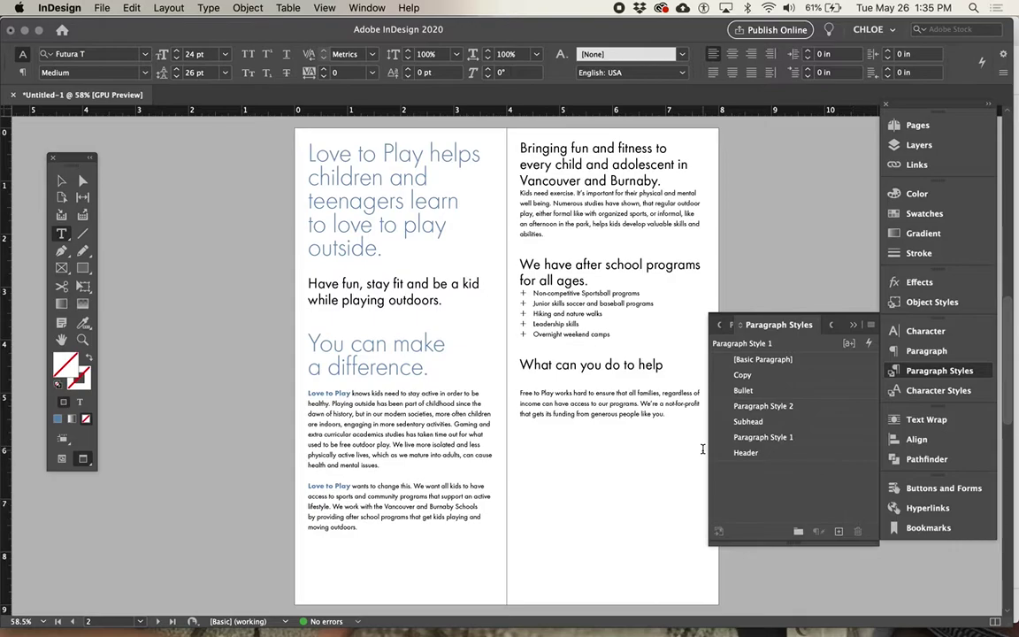
# Undo applying Paragraph Style 1 to the text frame on the facing page and deselect the frame.
pyautogui.click(654, 449)
pyautogui.click(775, 451)
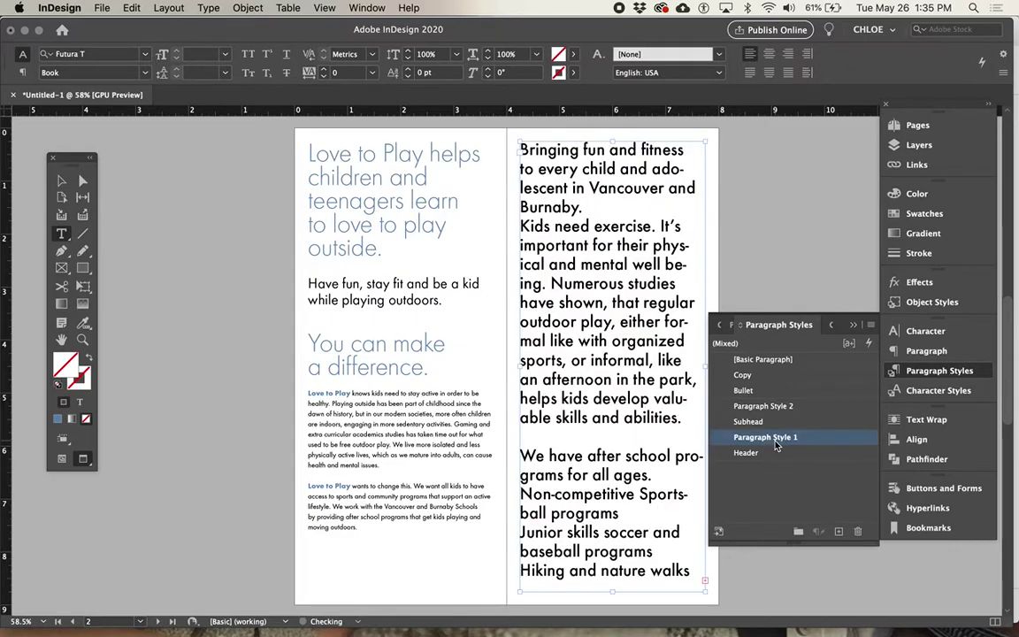
pyautogui.press('super+z')
pyautogui.click(759, 276)
# Try deleting Paragraph Style 1 with [Basic Paragraph] as its replacement, select the main heading, and undo the deletion.
pyautogui.click(765, 437)
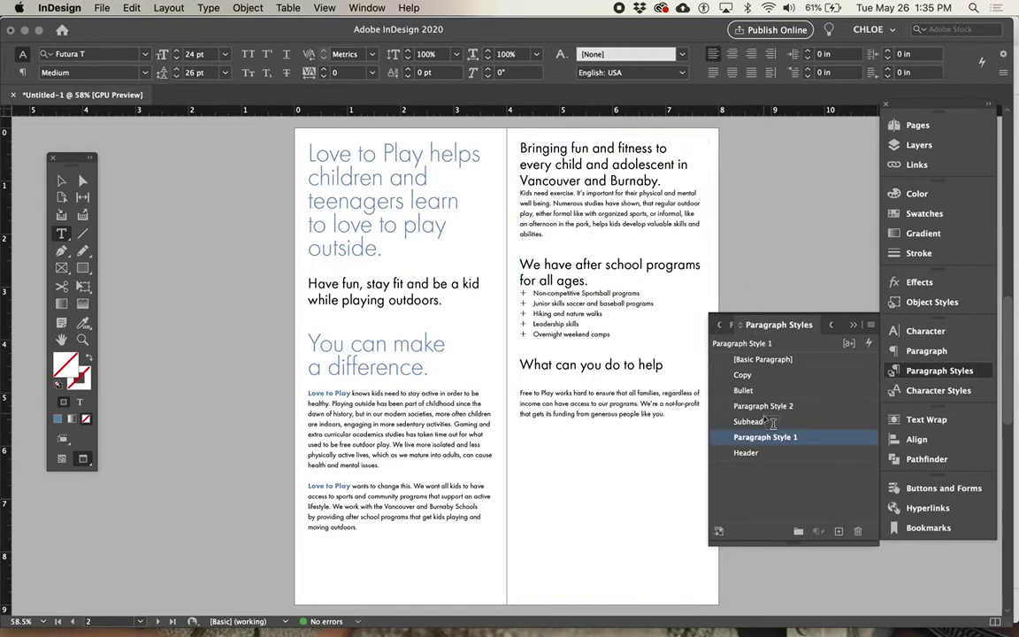
pyautogui.click(857, 532)
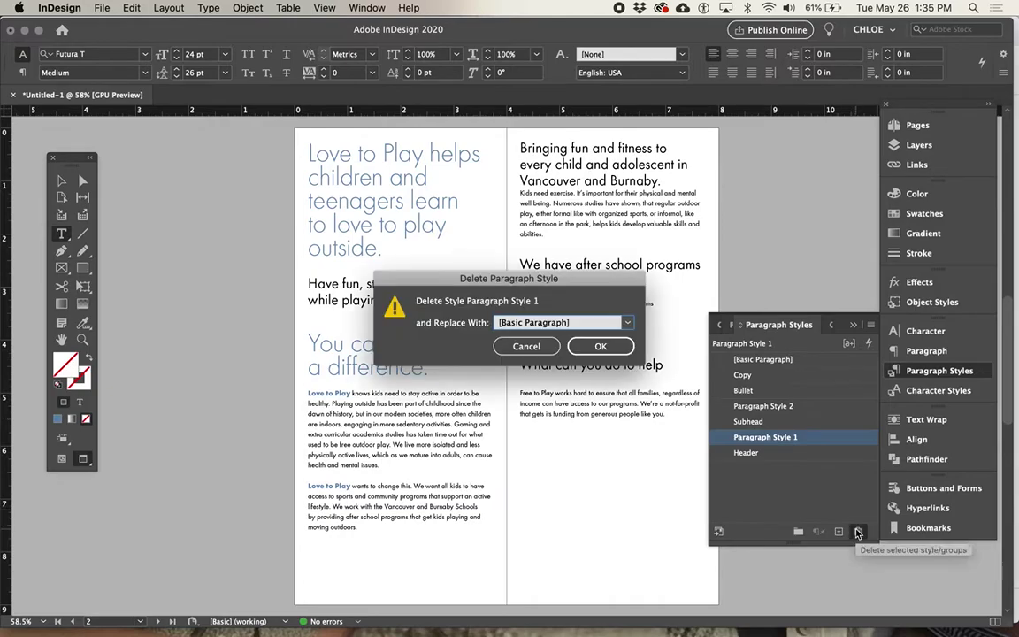
pyautogui.click(600, 346)
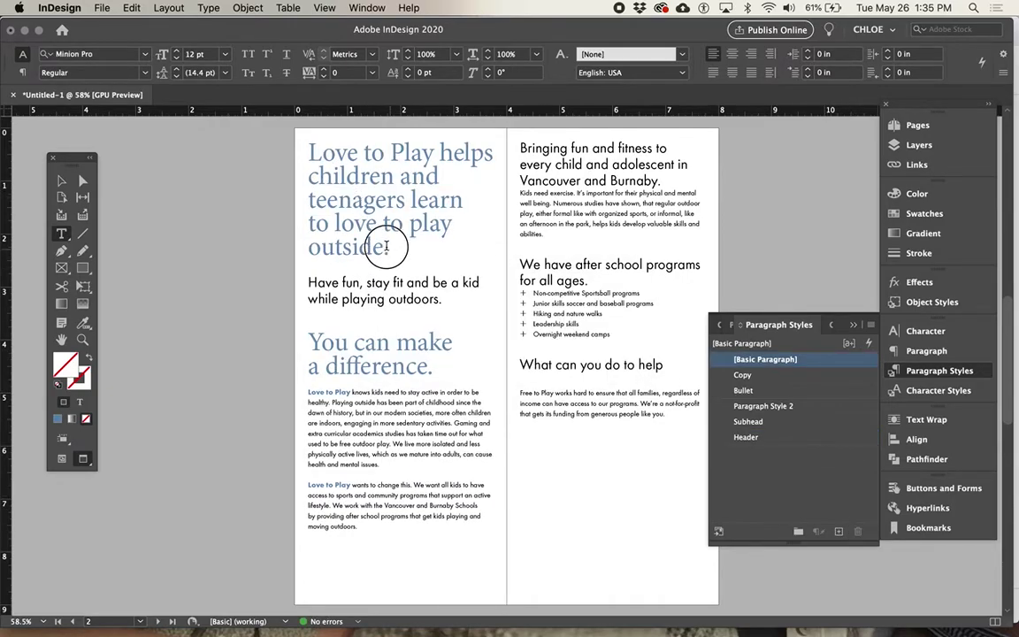
pyautogui.moveTo(337, 245); pyautogui.dragTo(298, 140)
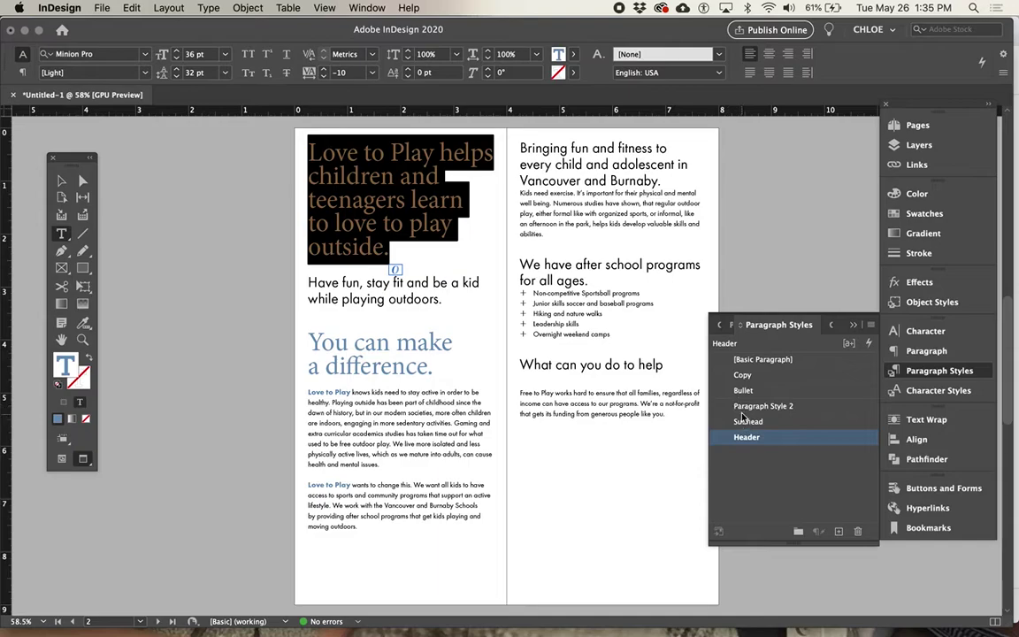
pyautogui.press('super+z')
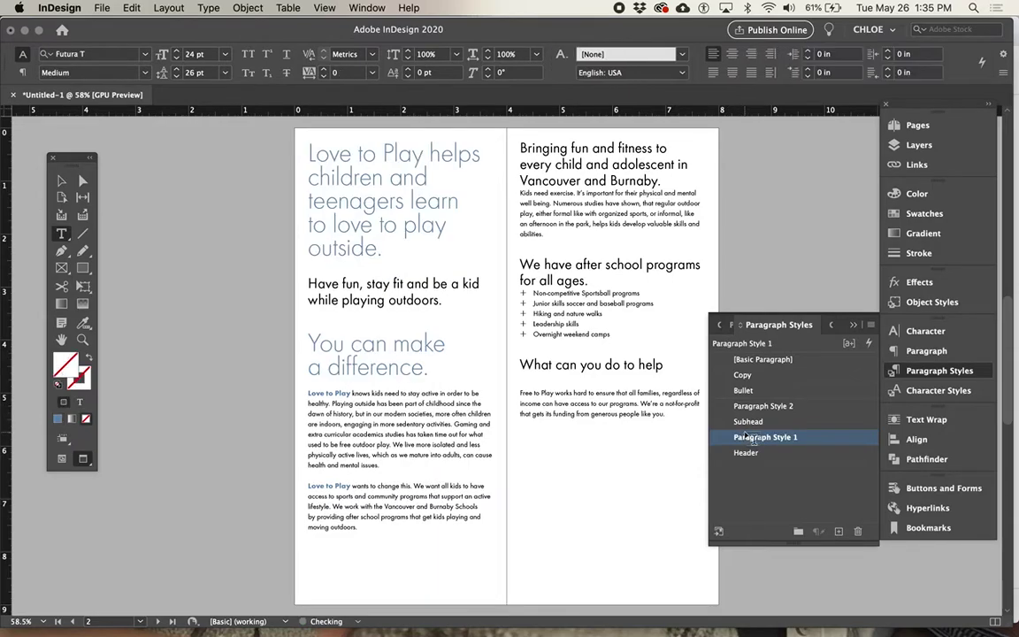
pyautogui.click(349, 227)
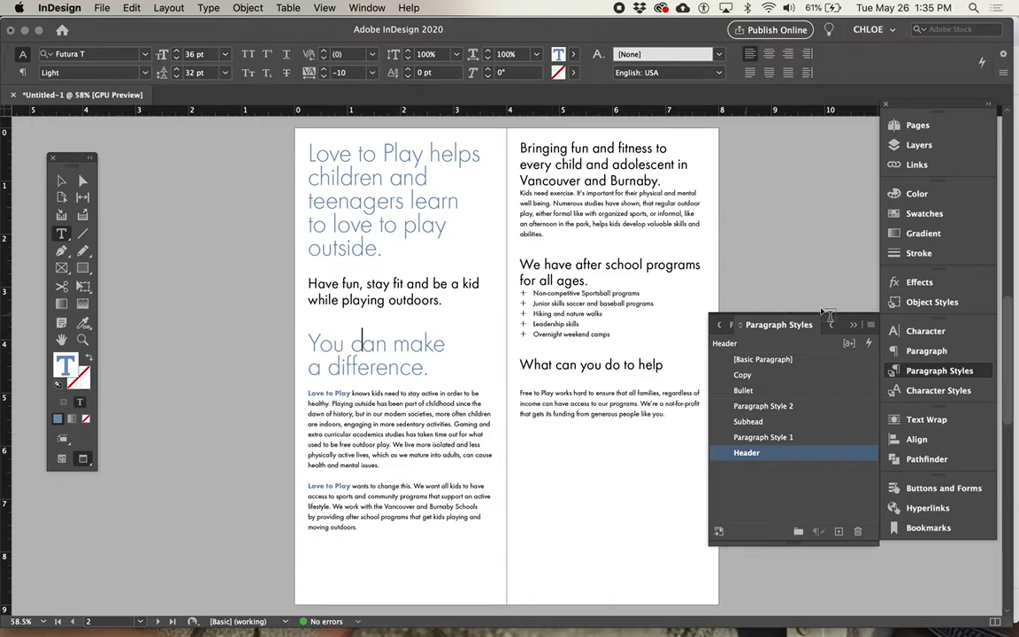
pyautogui.click(796, 267)
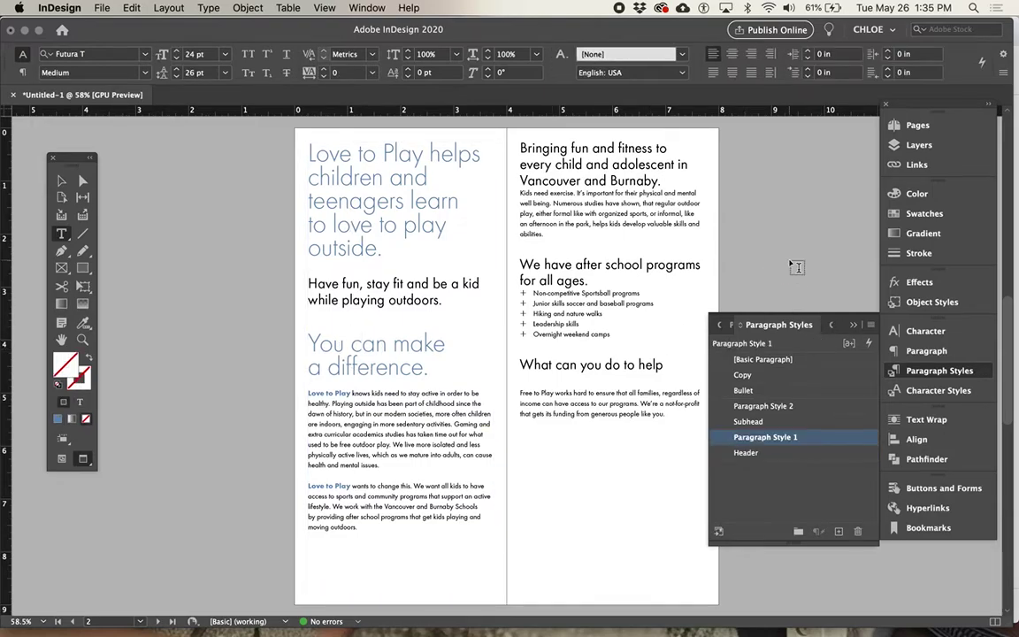
# Insert an empty paragraph after the "We have after school programs for all ages." subhead and close the paragraph style list.
pyautogui.click(598, 280)
pyautogui.press('Return')
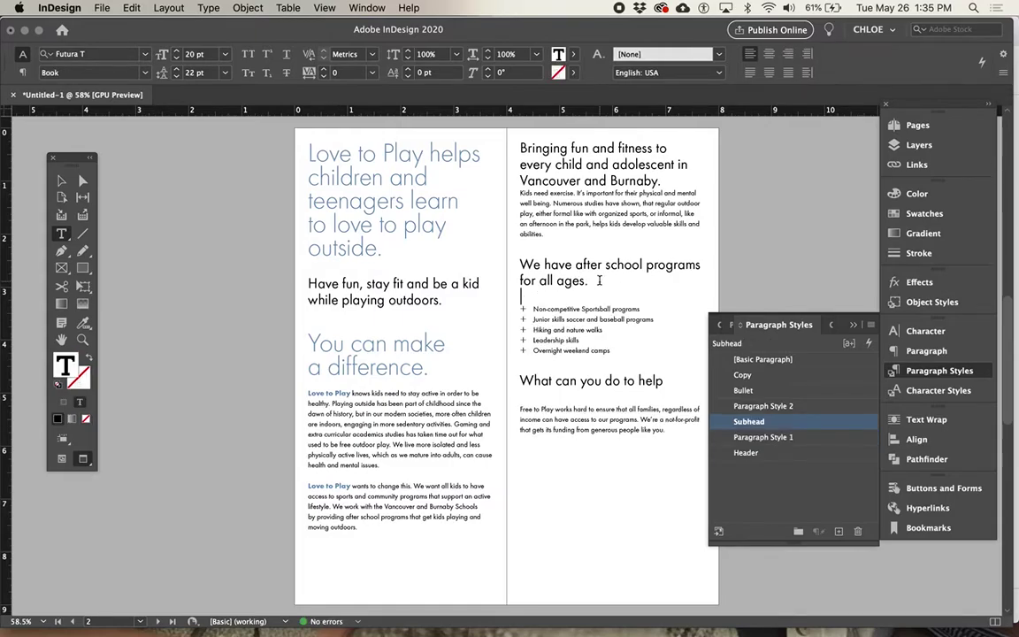
pyautogui.click(911, 370)
pyautogui.click(794, 300)
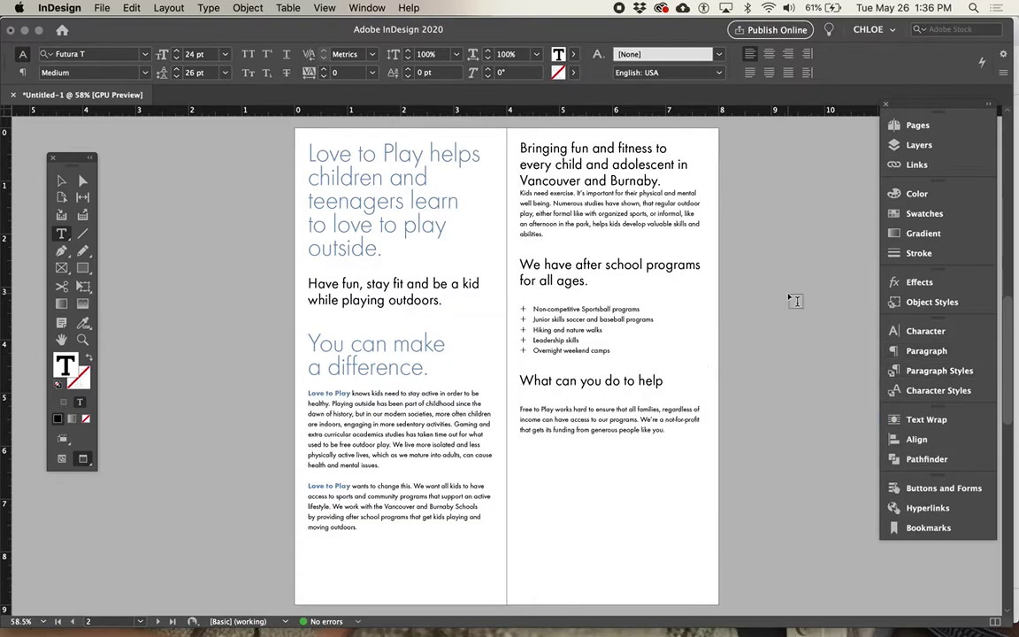
# Show the guides and draw a rectangle frame about 4.125 by 3.095 in below the "Free to Play works hard" paragraph, extending to the bleed.
pyautogui.press('w')
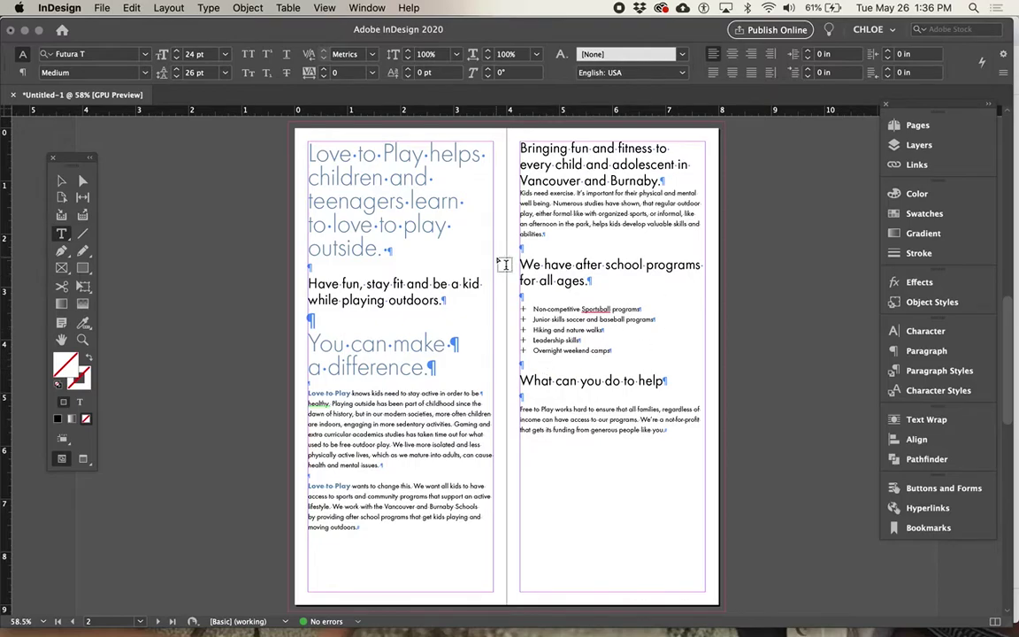
pyautogui.click(61, 268)
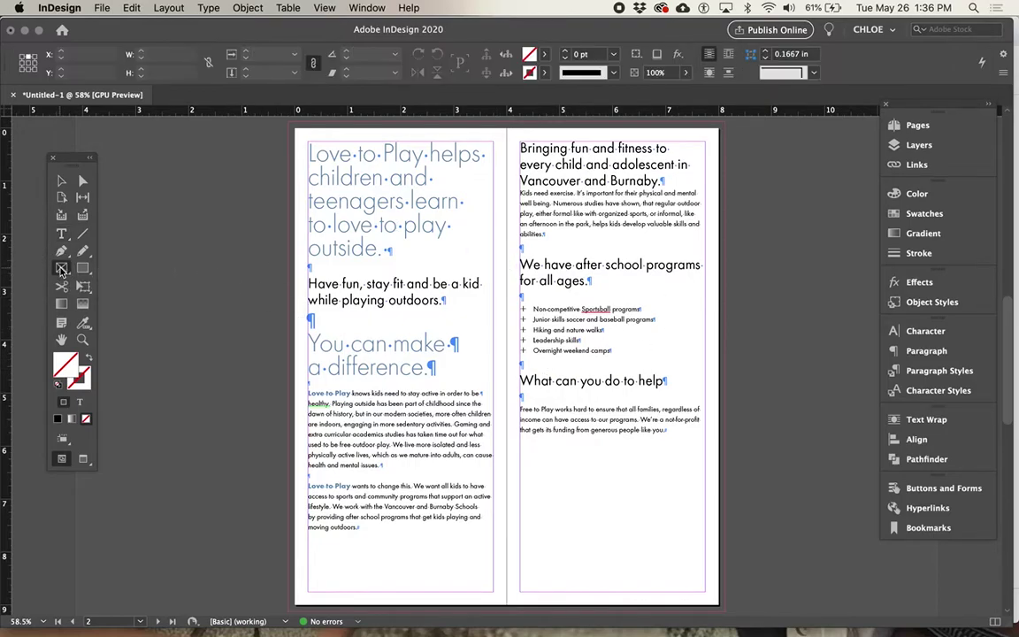
pyautogui.scroll(-3, 378, 469)
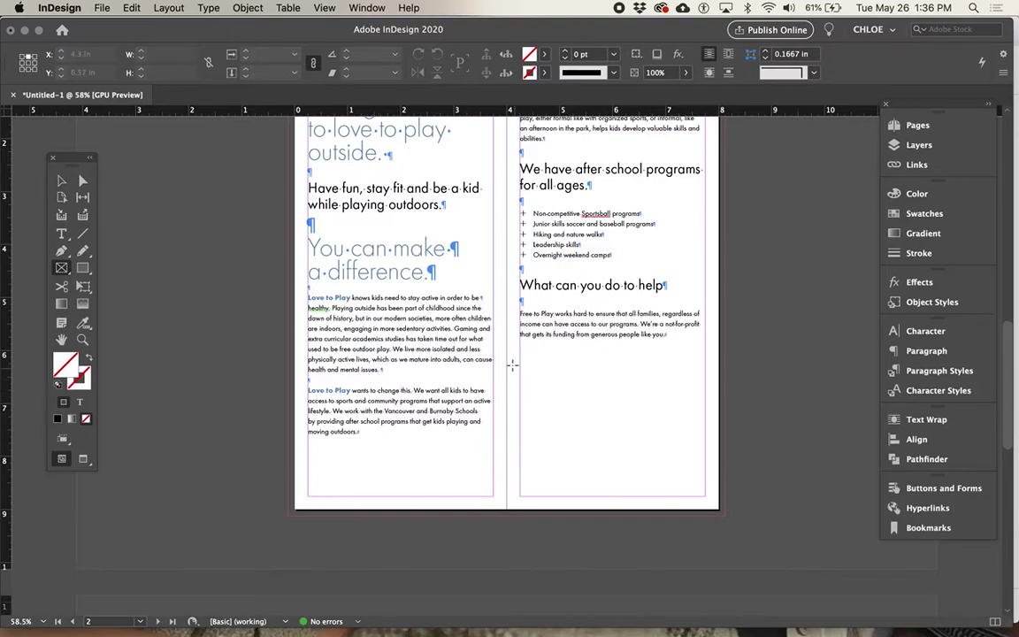
pyautogui.moveTo(508, 352); pyautogui.dragTo(724, 516)
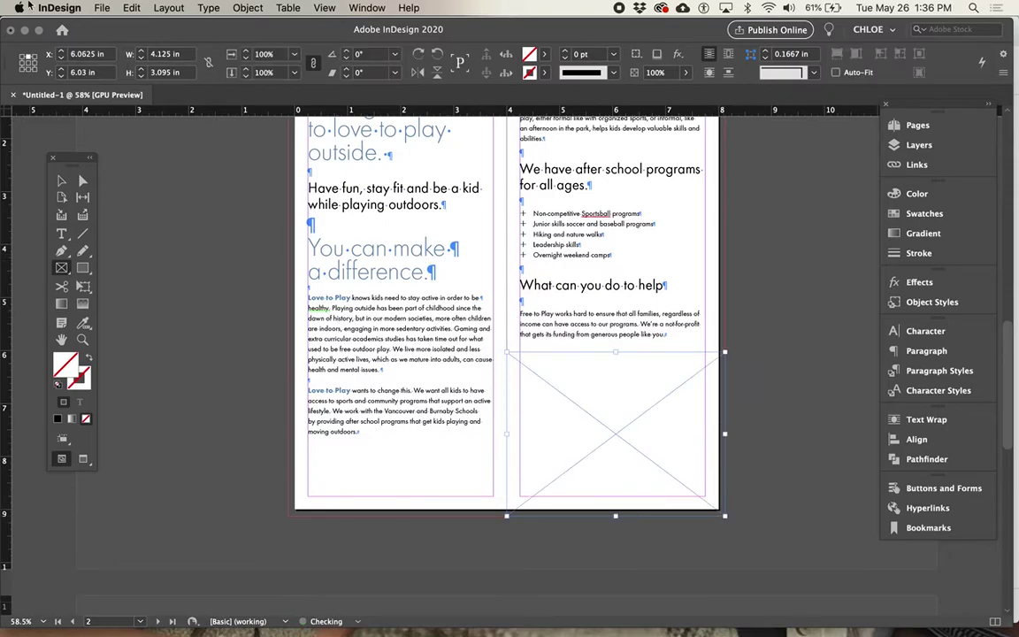
# Preview photos in the IMAGES folder of Downloads and place pexels-photo-89524.jpeg in the new frame.
pyautogui.click(103, 8)
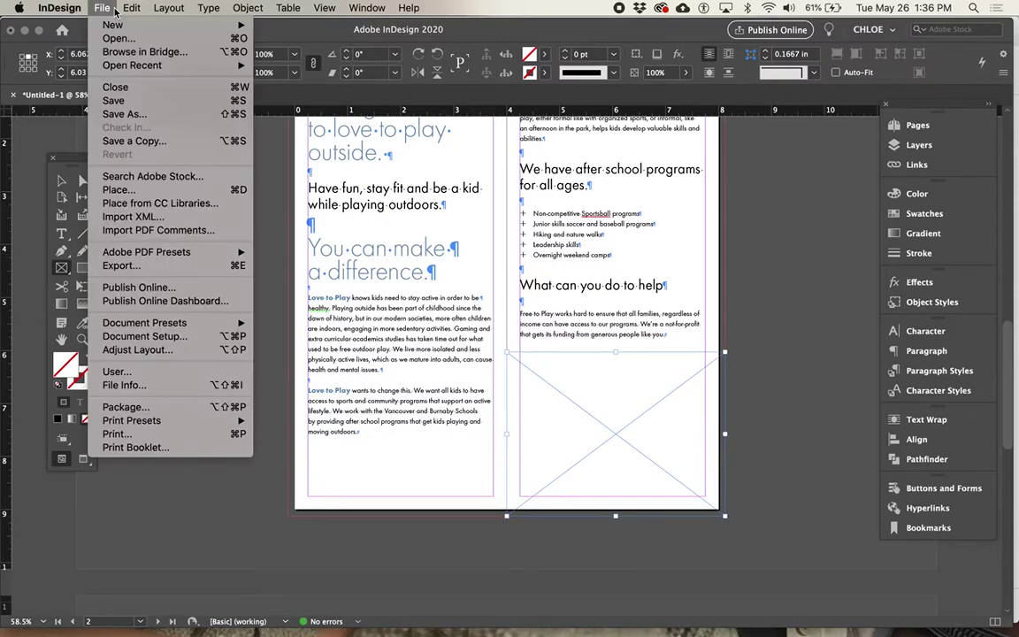
pyautogui.click(122, 189)
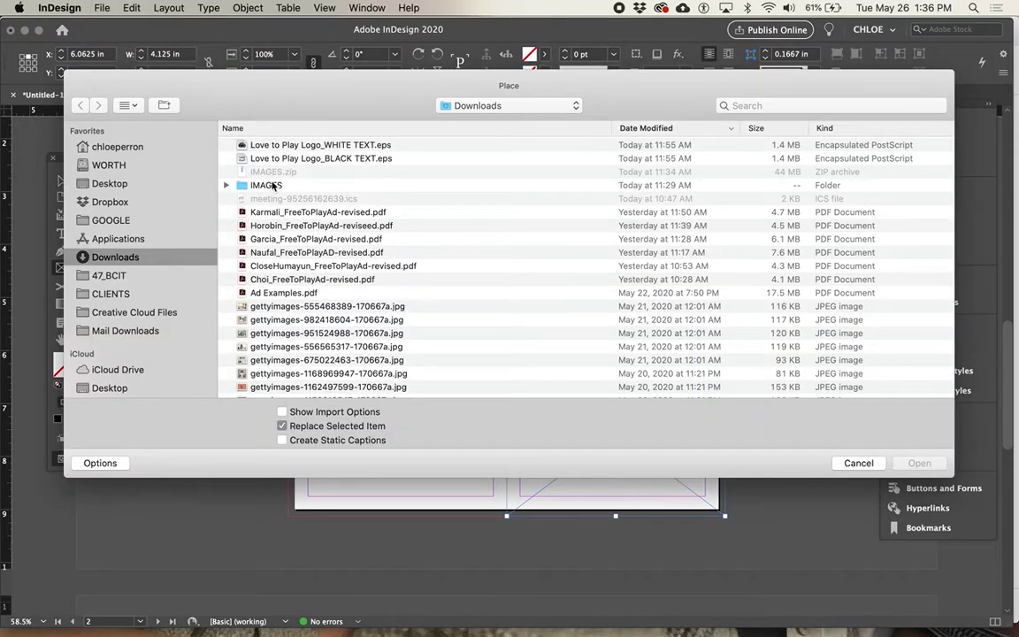
pyautogui.click(266, 185)
pyautogui.doubleClick(274, 184)
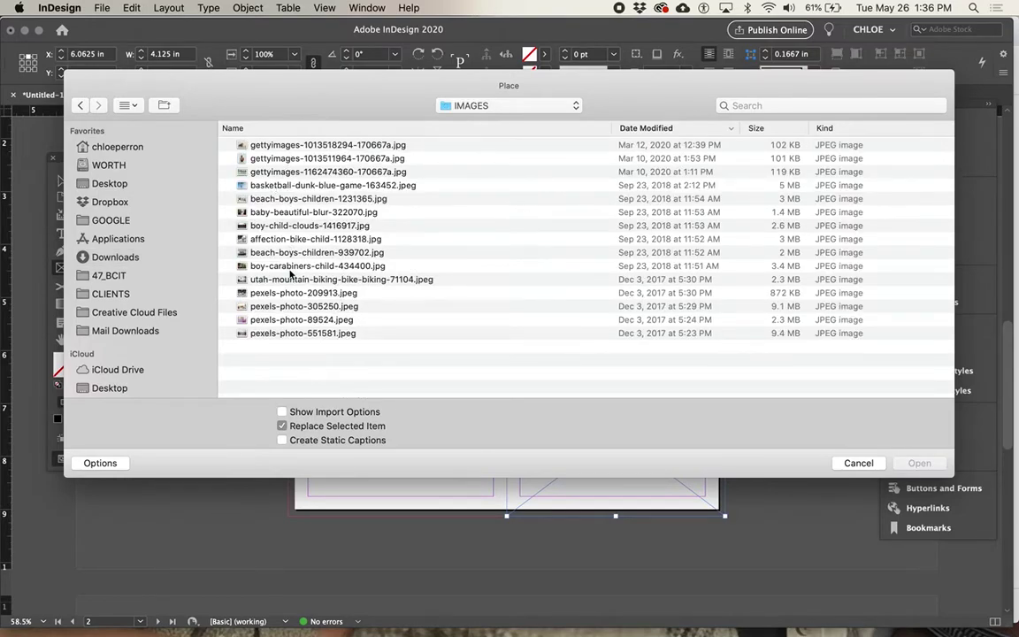
pyautogui.click(295, 333)
pyautogui.press('space')
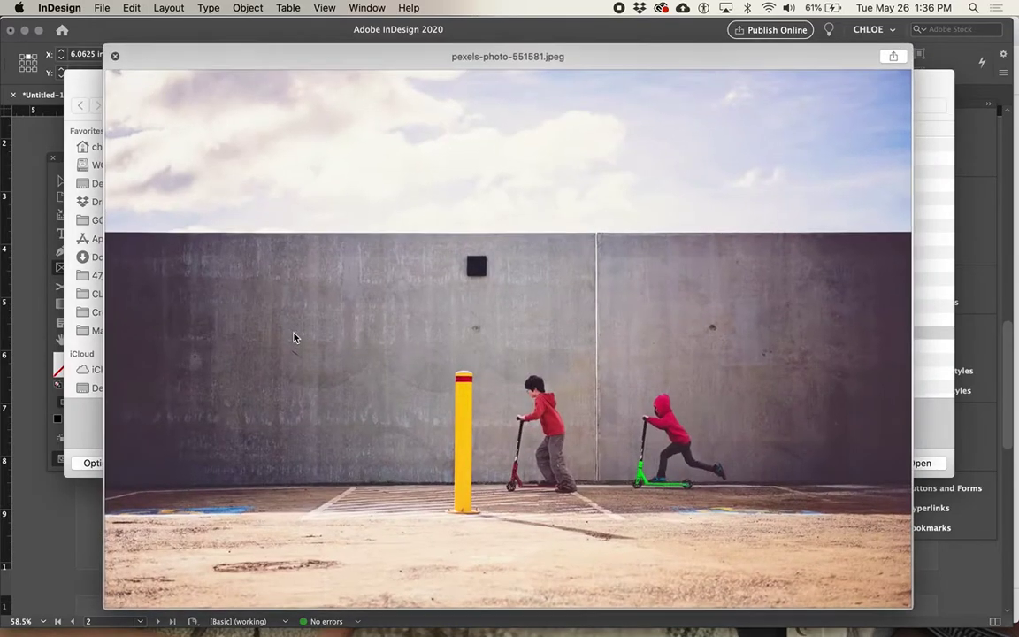
pyautogui.press('Up')
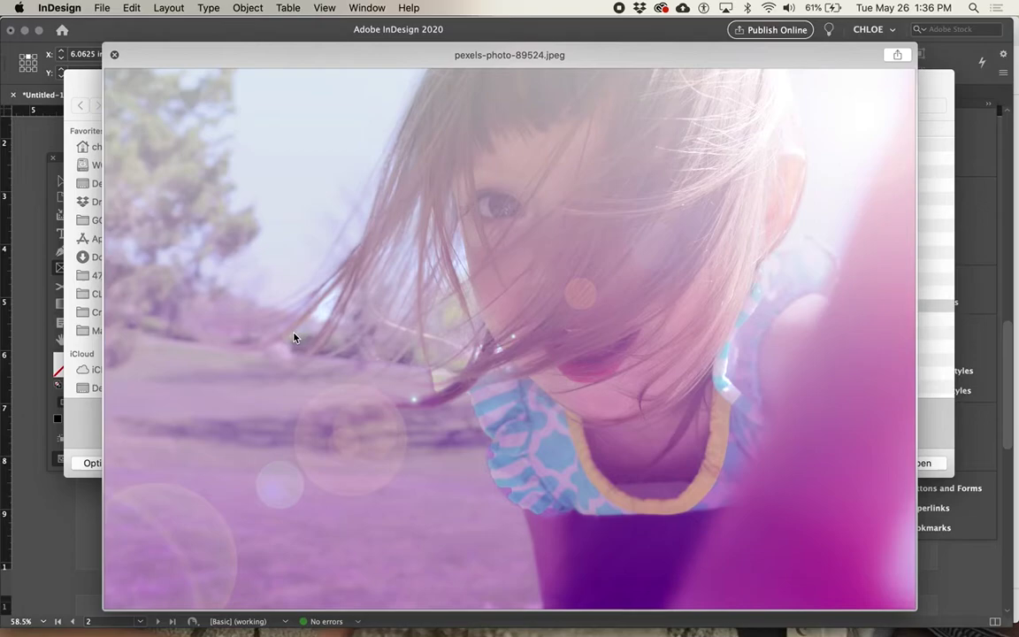
pyautogui.press('Up')
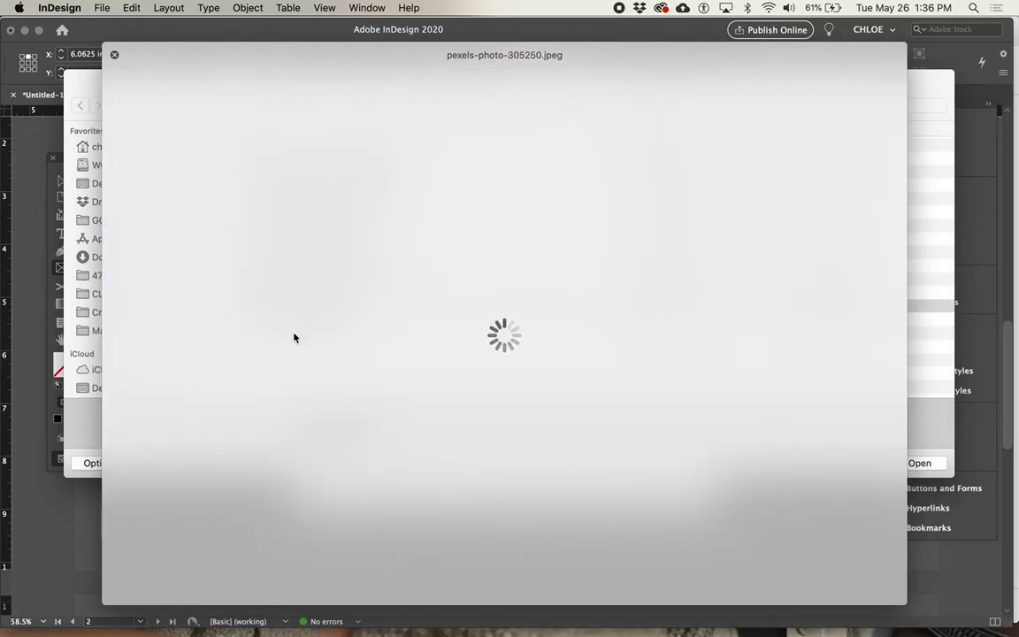
pyautogui.press('space')
pyautogui.press('Down')
pyautogui.press('Return')
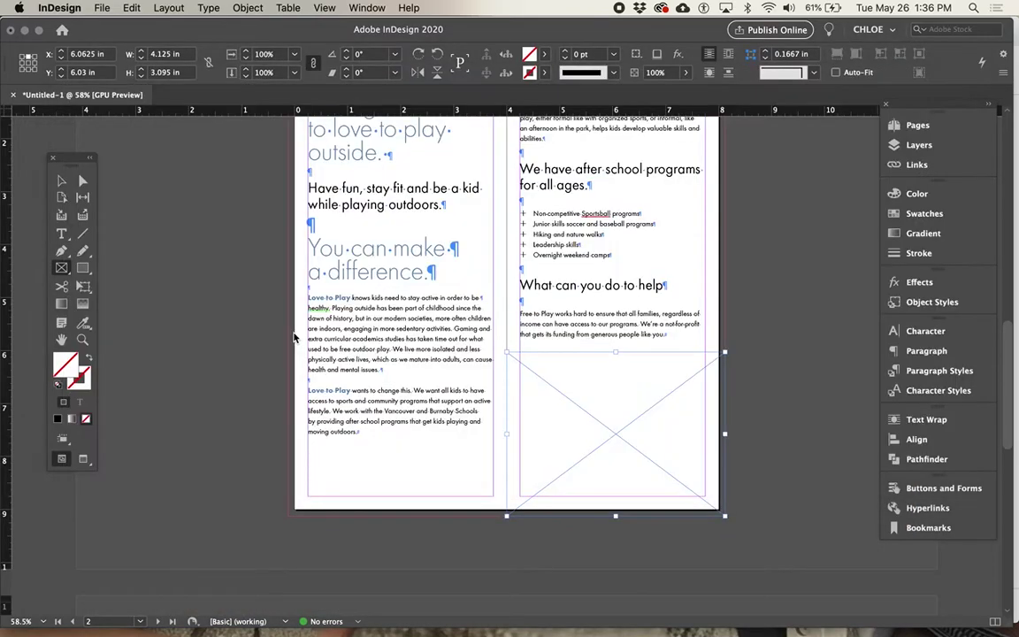
# Fit the placed photo to fill its frame proportionally, deselect it and preview the layout without guides.
pyautogui.click(248, 8)
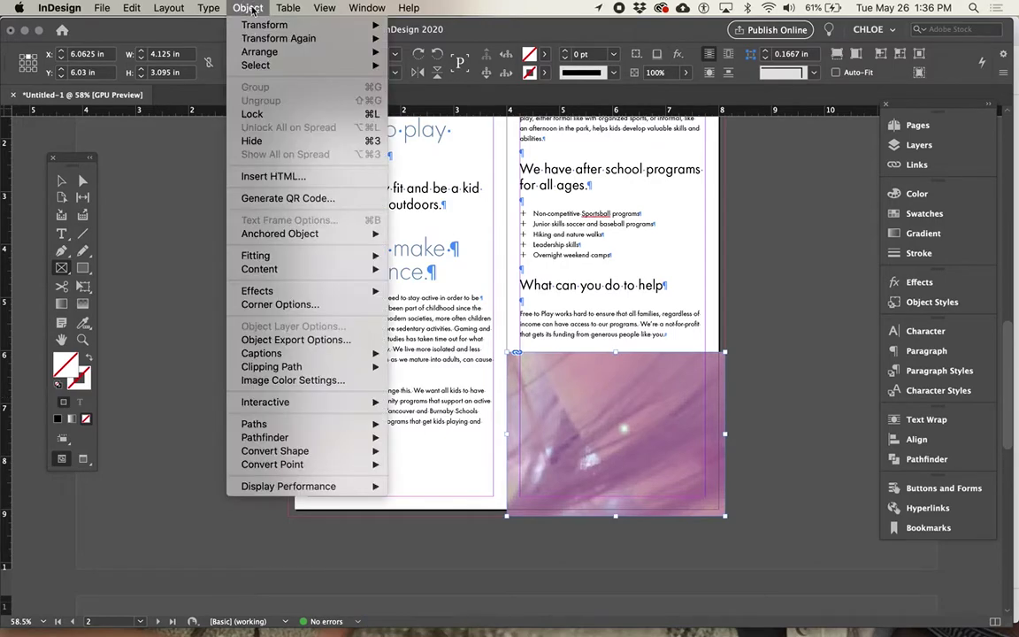
pyautogui.moveTo(271, 255)
pyautogui.click(408, 261)
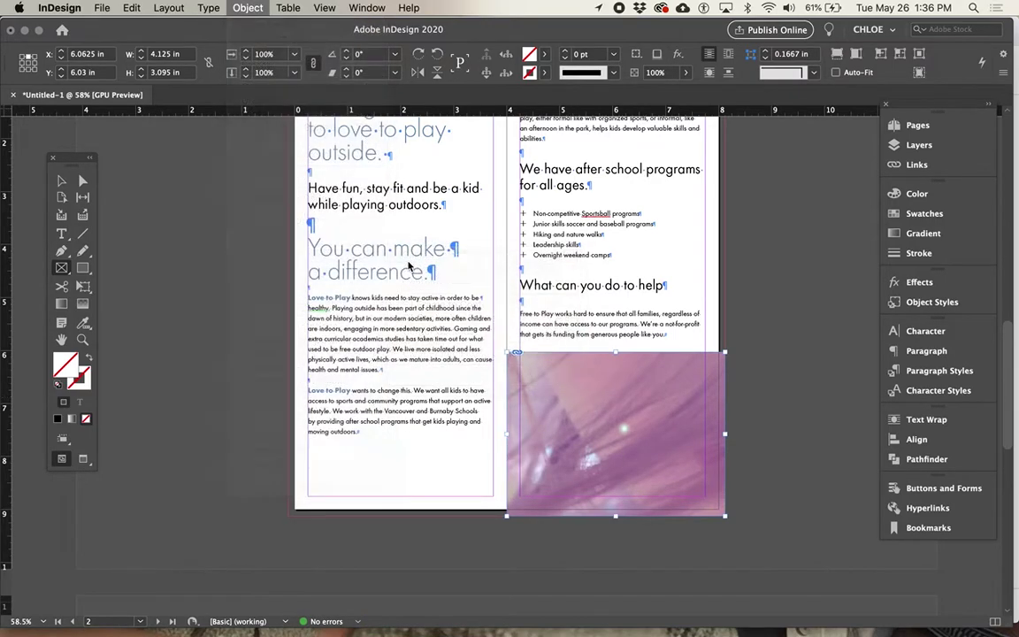
pyautogui.click(61, 181)
pyautogui.click(213, 259)
pyautogui.press('w')
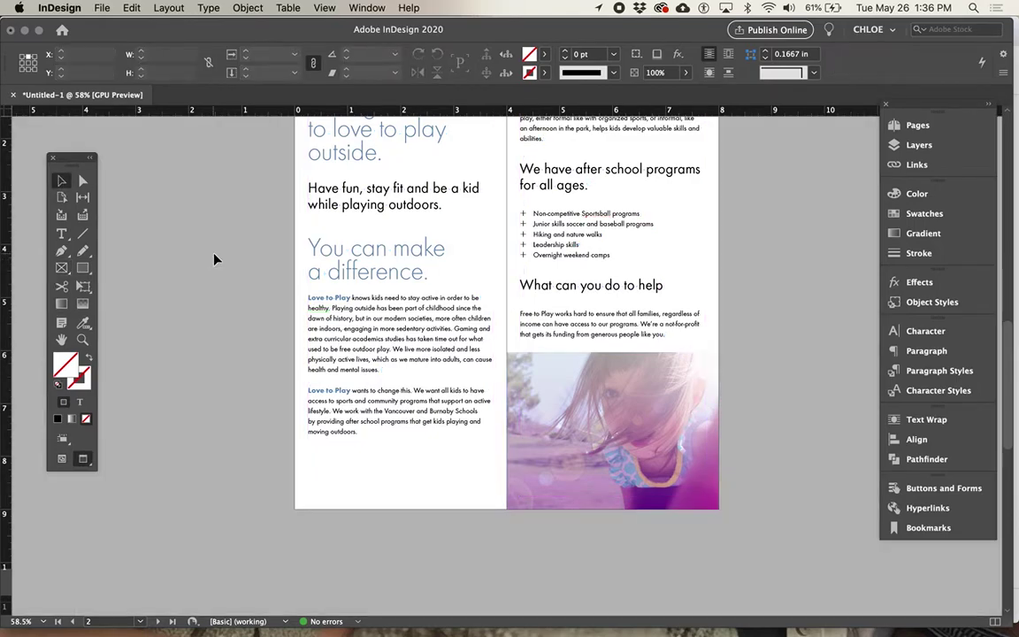
pyautogui.scroll(1, 412, 450)
pyautogui.scroll(3, 704, 434)
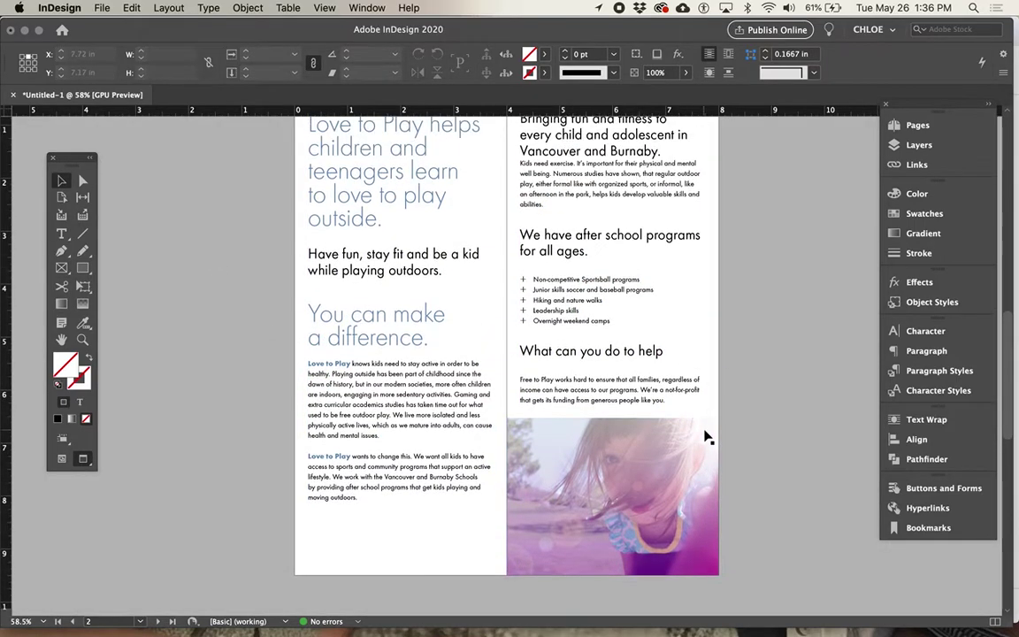
# Show the guides again and draw a rectangle frame about 4.125 by 2.57 in over the "You can make a difference." heading and the paragraph below.
pyautogui.press('w')
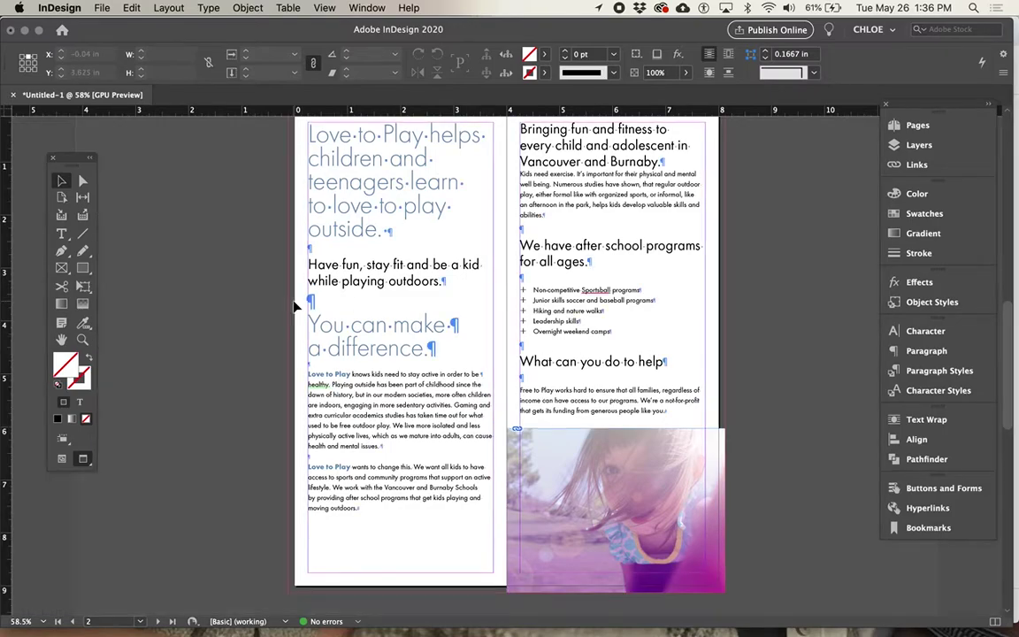
pyautogui.scroll(2, 462, 284)
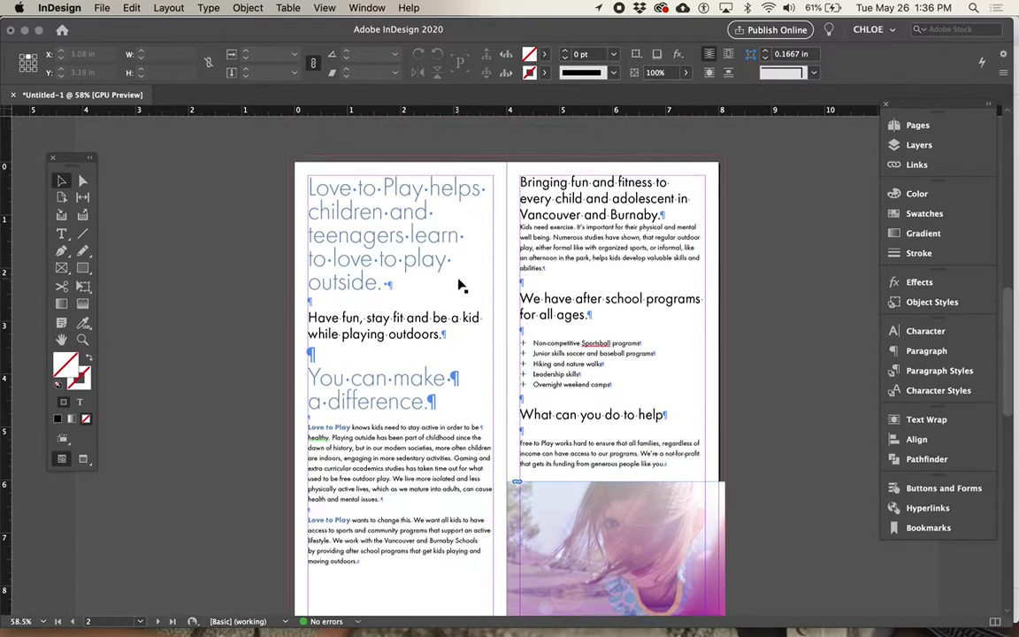
pyautogui.scroll(-4, 458, 284)
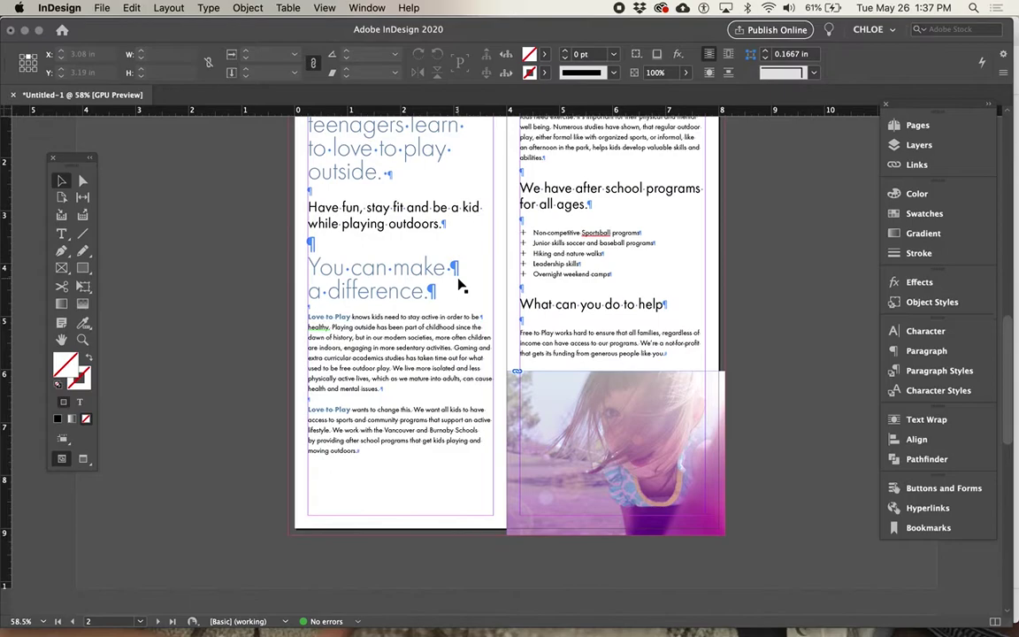
pyautogui.scroll(1, 461, 286)
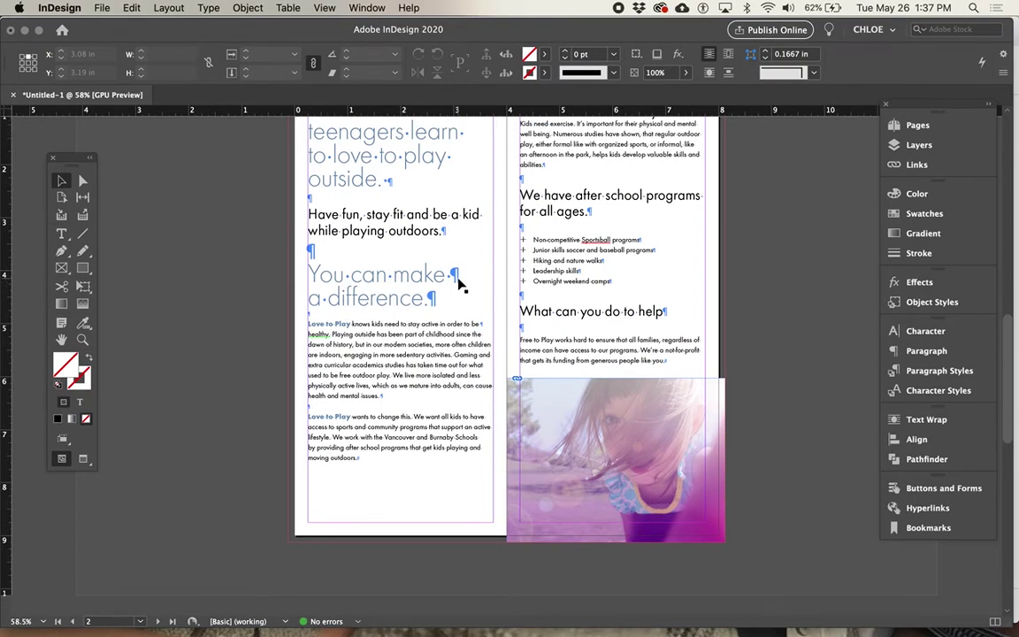
pyautogui.scroll(2, 459, 284)
pyautogui.click(61, 267)
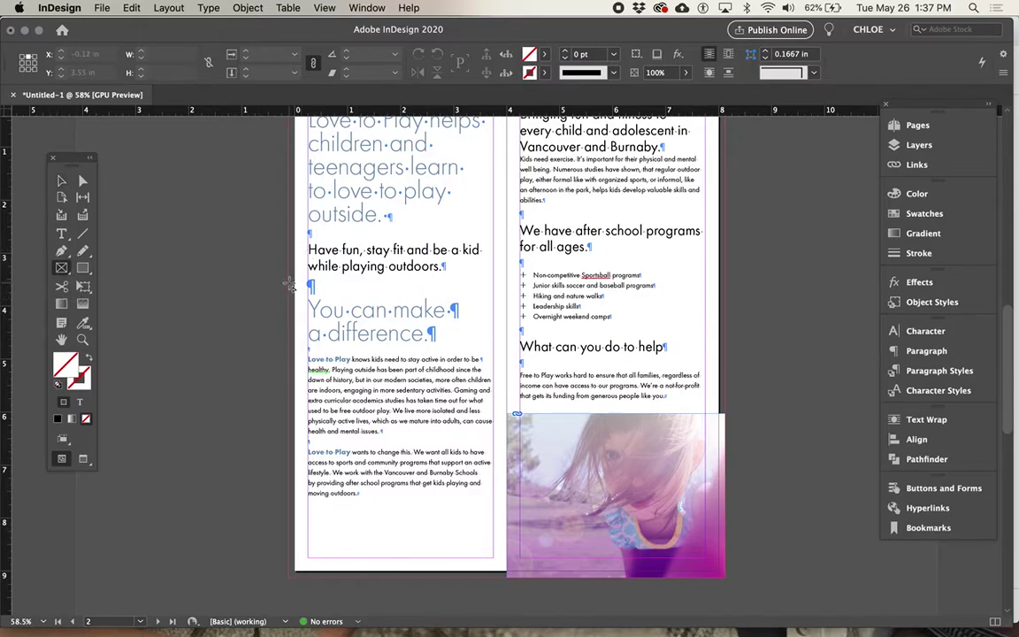
pyautogui.moveTo(297, 285); pyautogui.dragTo(510, 415)
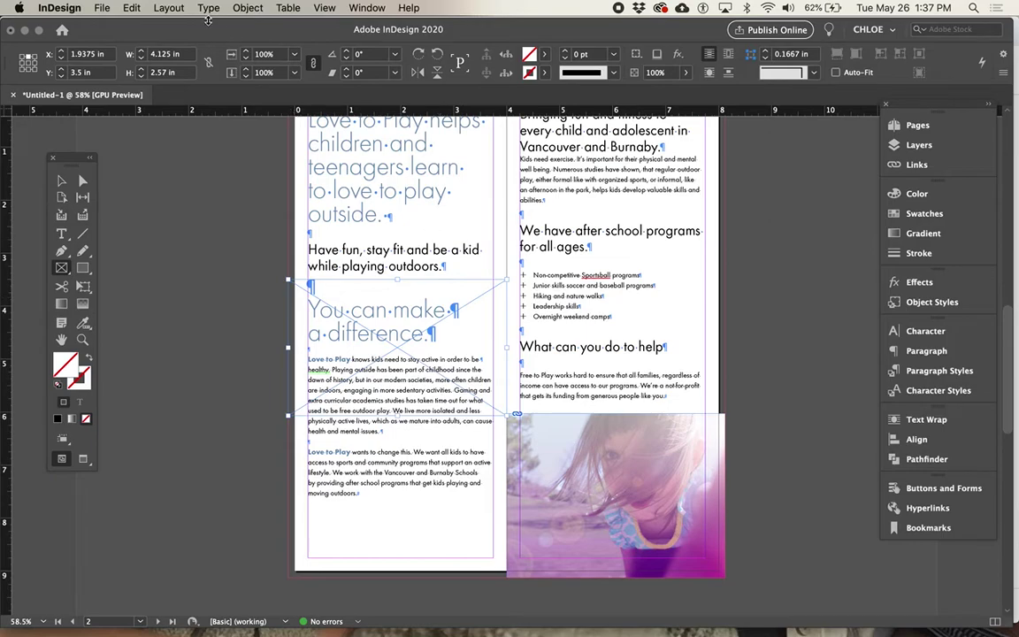
# Preview several photos in the IMAGES folder and place baby-beautiful-blur-322070.jpg in the selected frame.
pyautogui.click(103, 7)
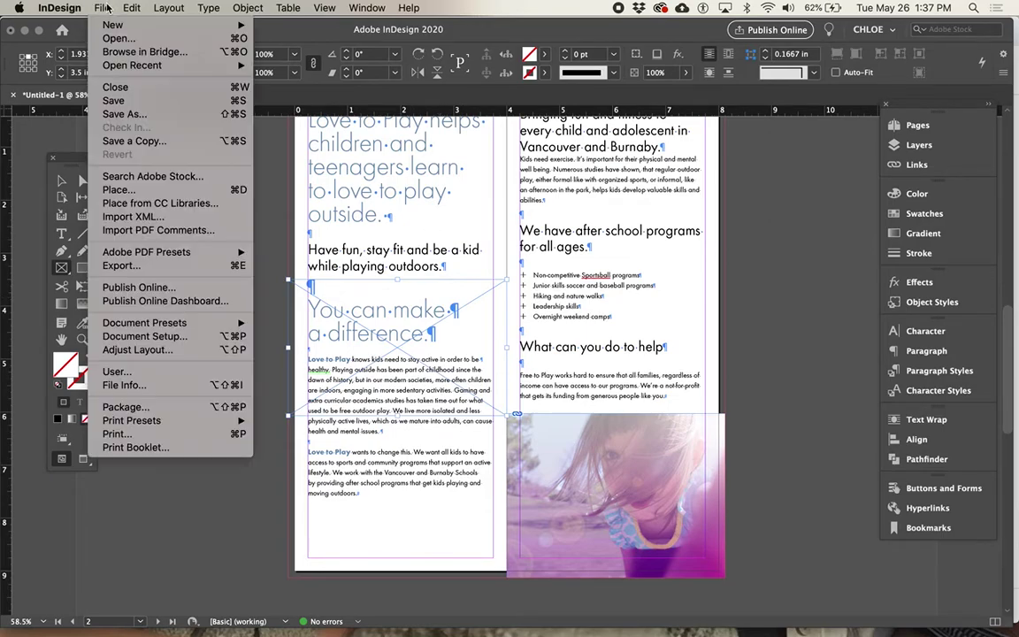
pyautogui.click(131, 191)
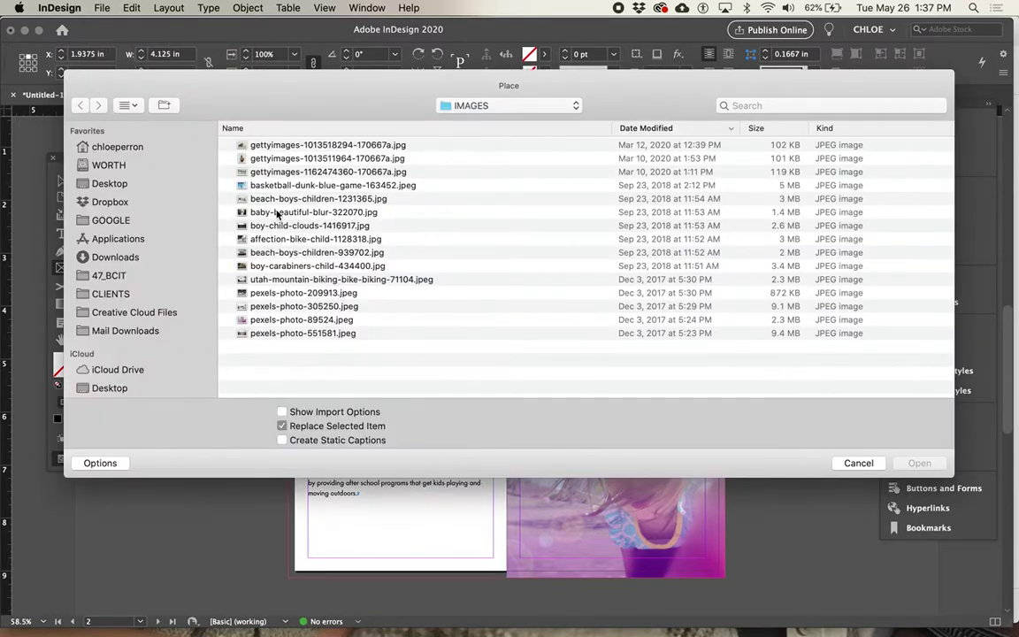
pyautogui.click(278, 202)
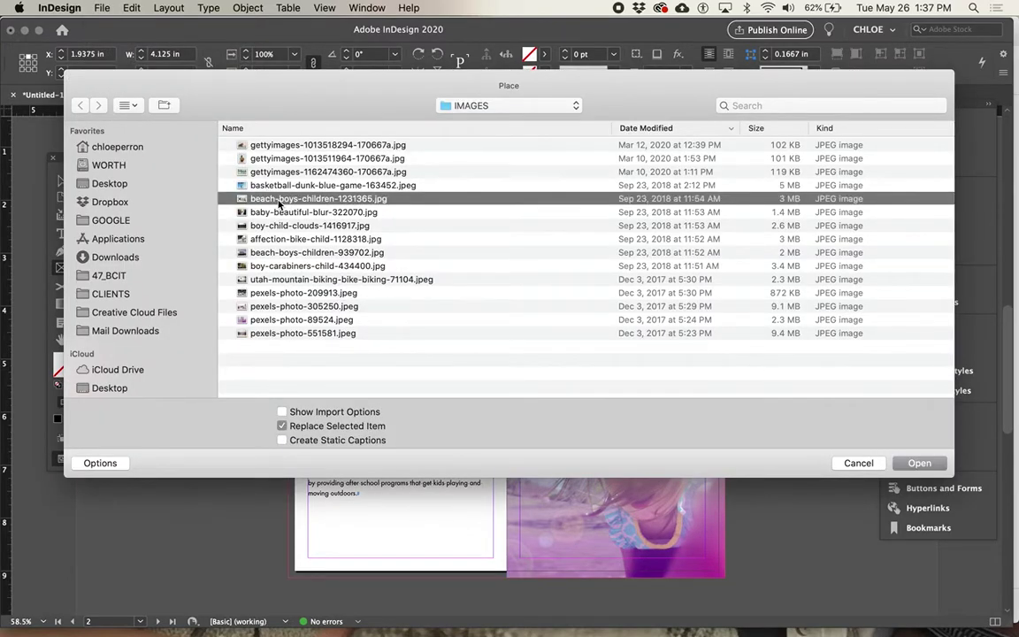
pyautogui.press('space')
pyautogui.press('Up')
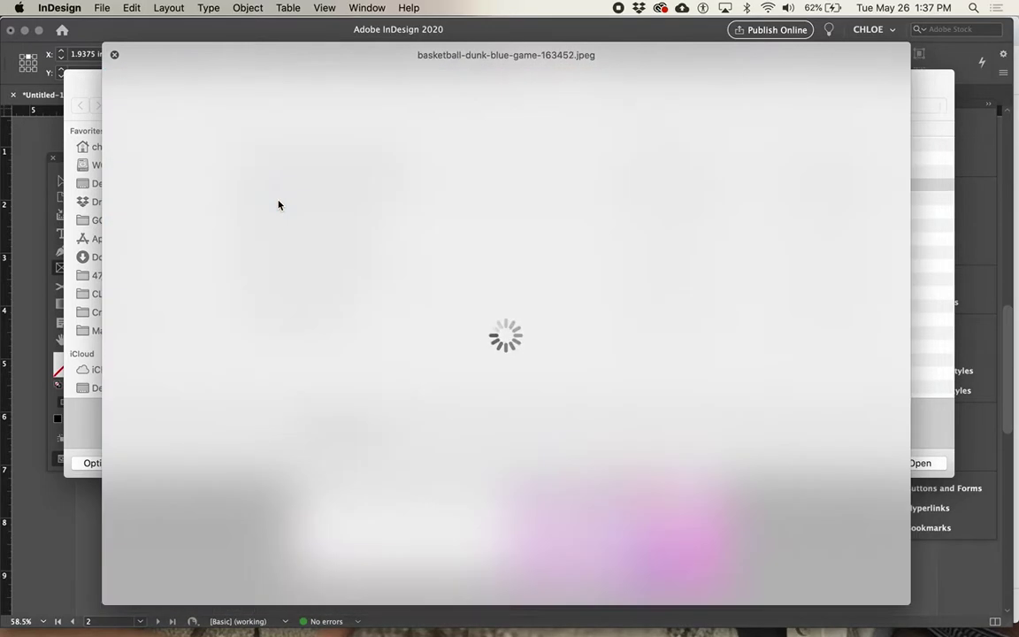
pyautogui.press('Up')
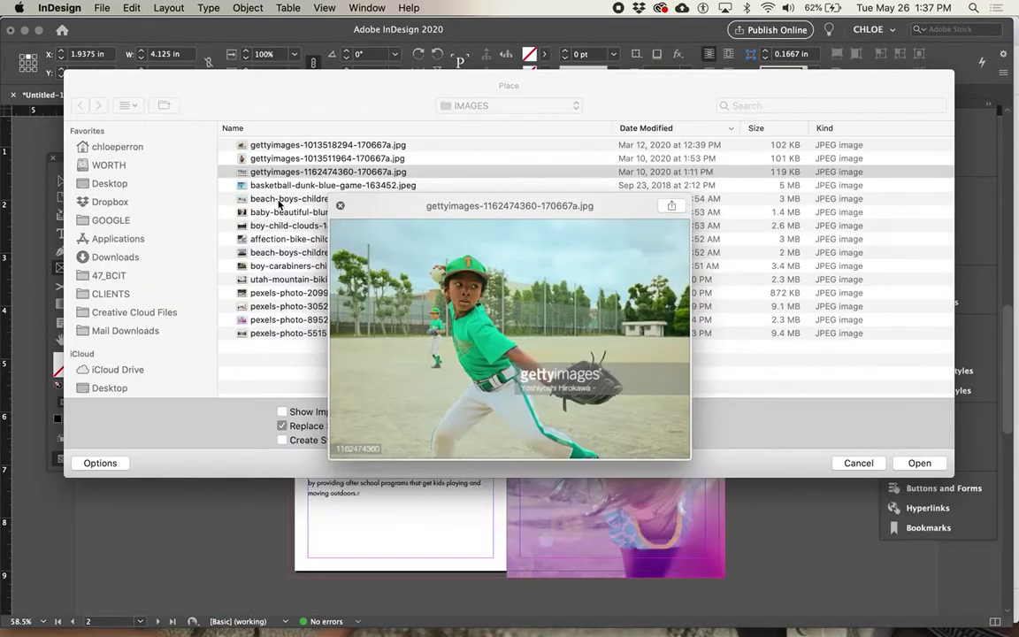
pyautogui.press('Up')
pyautogui.press('Up')
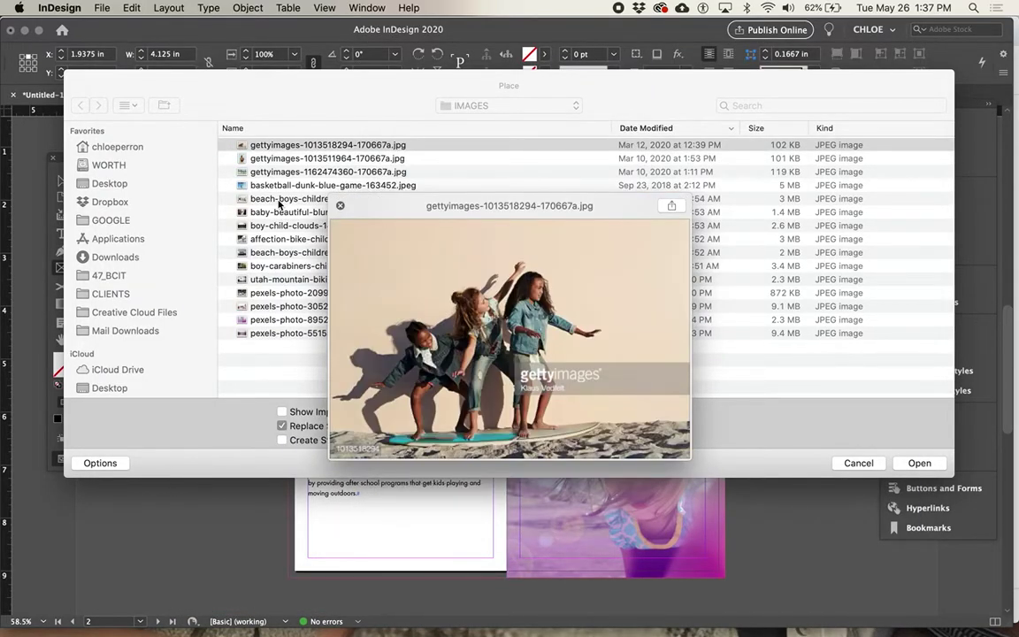
pyautogui.press('Down')
pyautogui.press('Down')
pyautogui.press('Down')
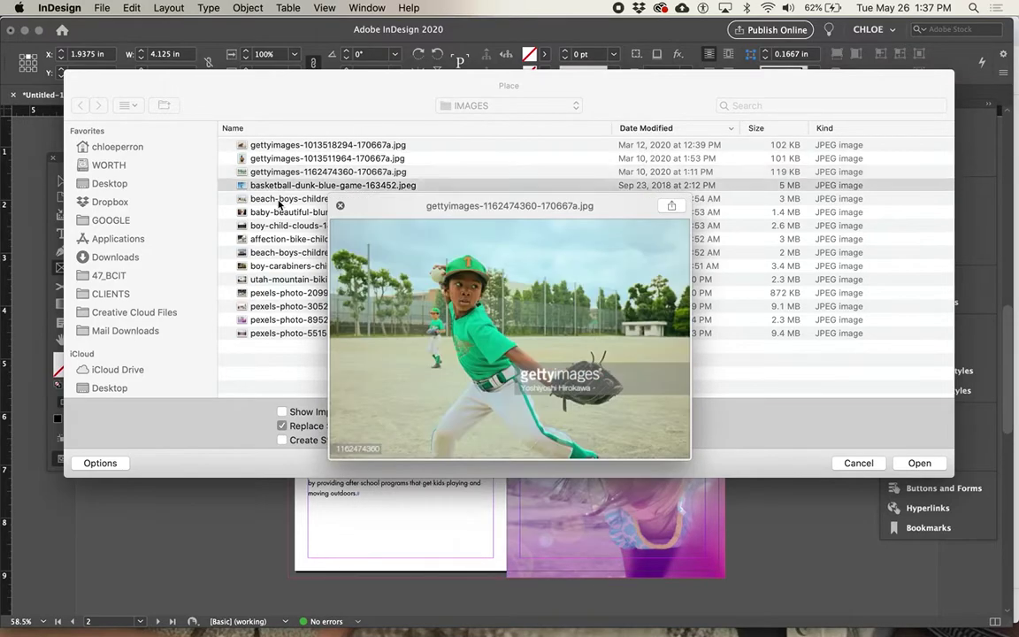
pyautogui.press('Down')
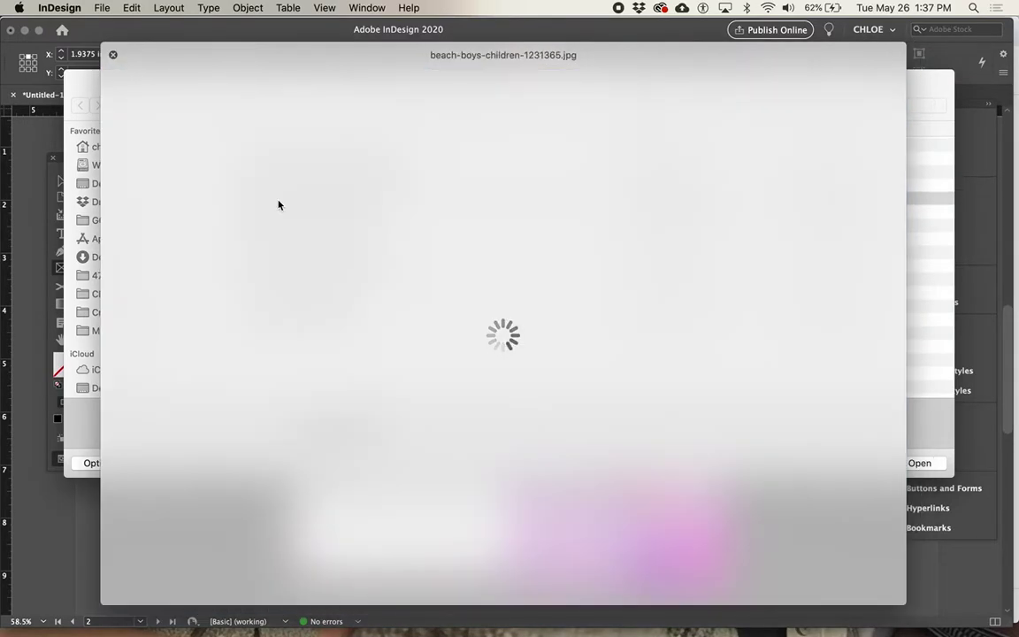
pyautogui.press('Down')
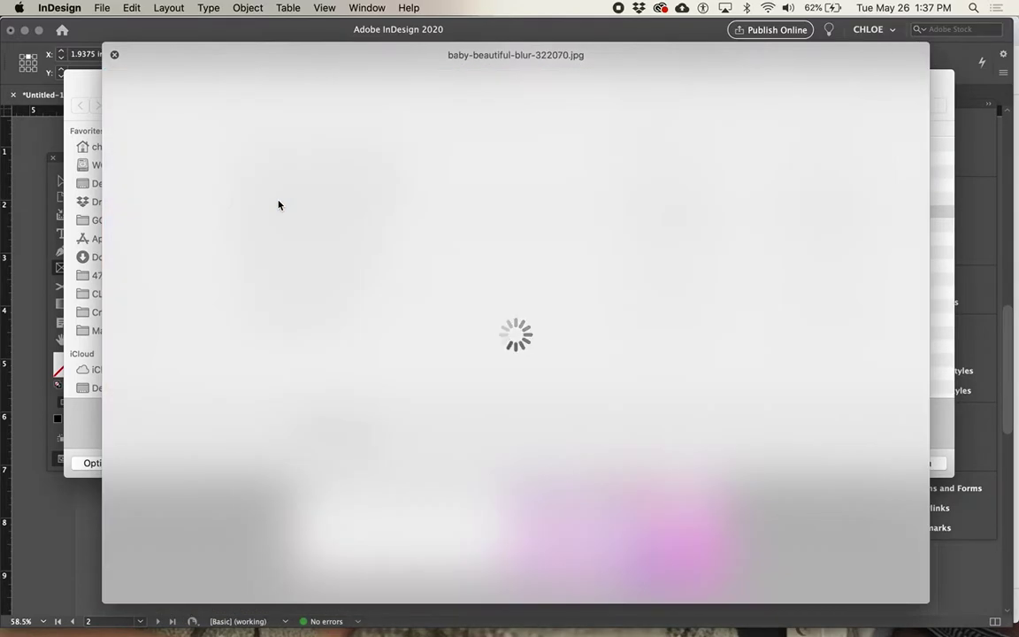
pyautogui.press('Down')
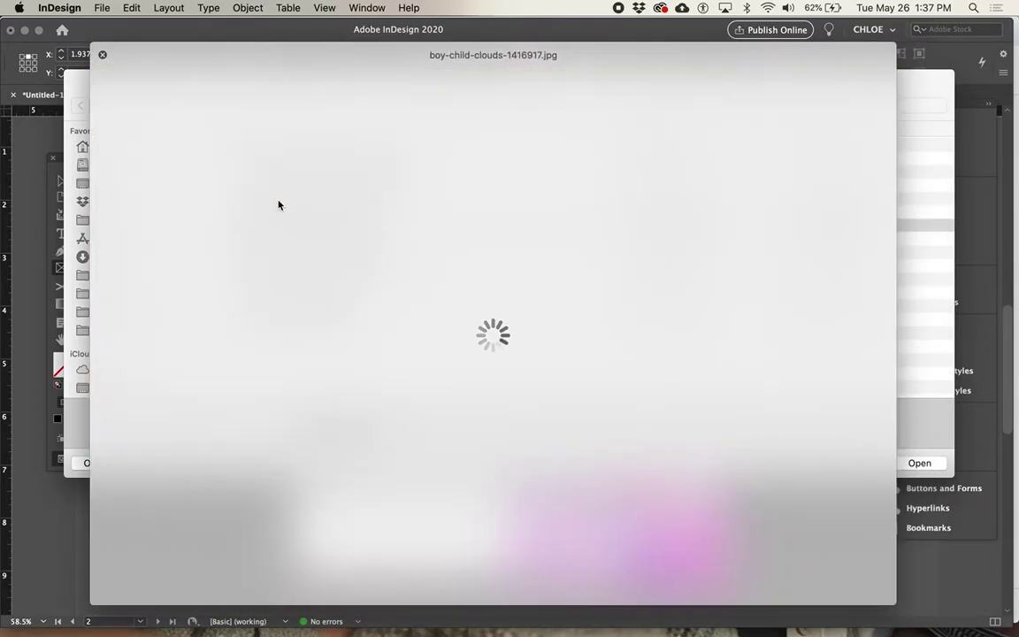
pyautogui.press('Up')
pyautogui.press('space')
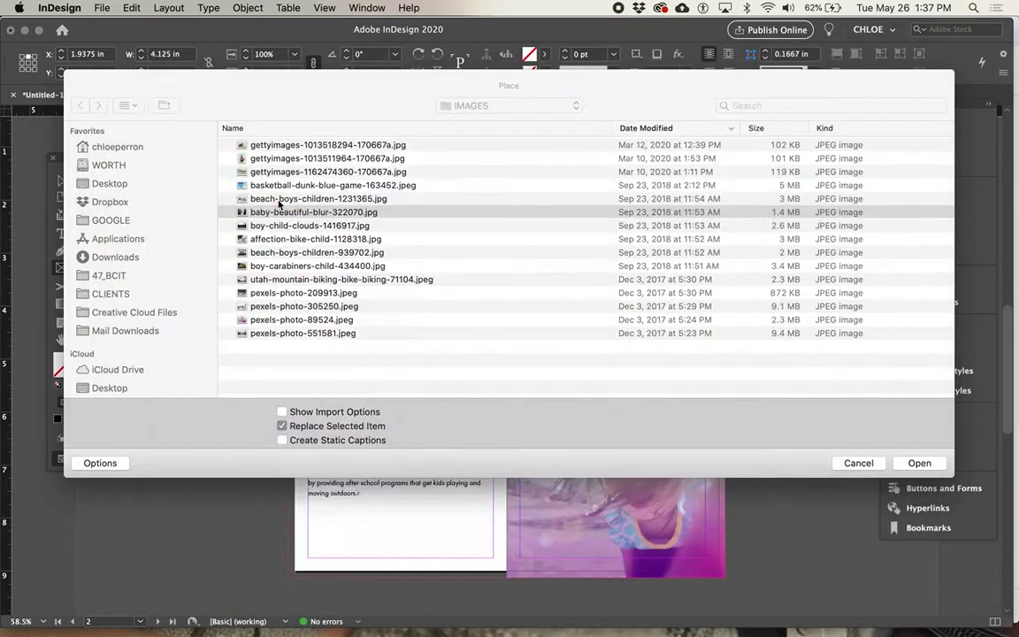
pyautogui.press('Escape')
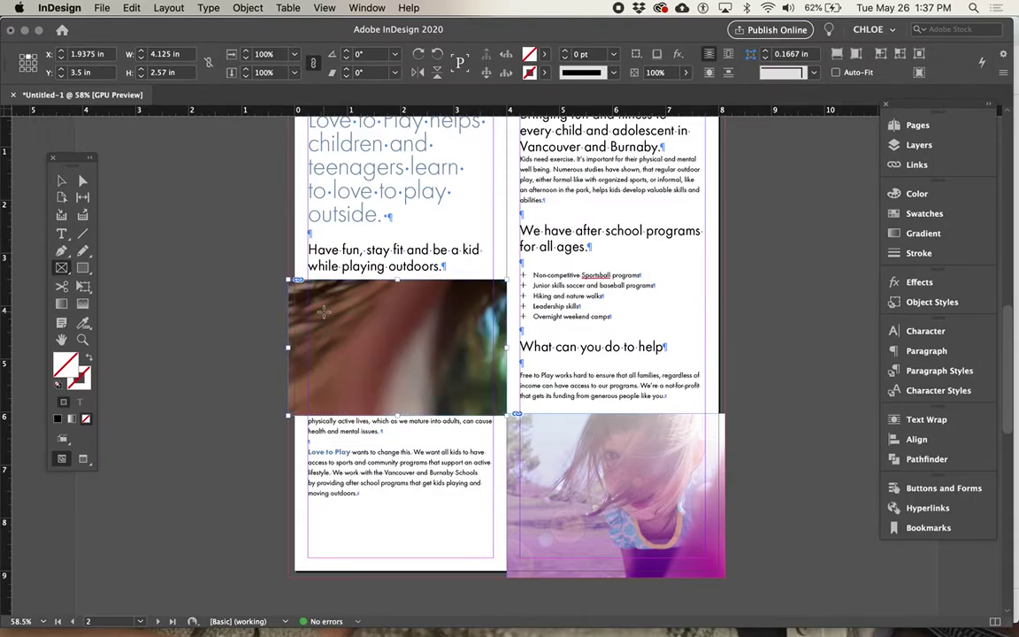
# Fit the placed close-up face photo so it fills its frame proportionally.
pyautogui.click(248, 8)
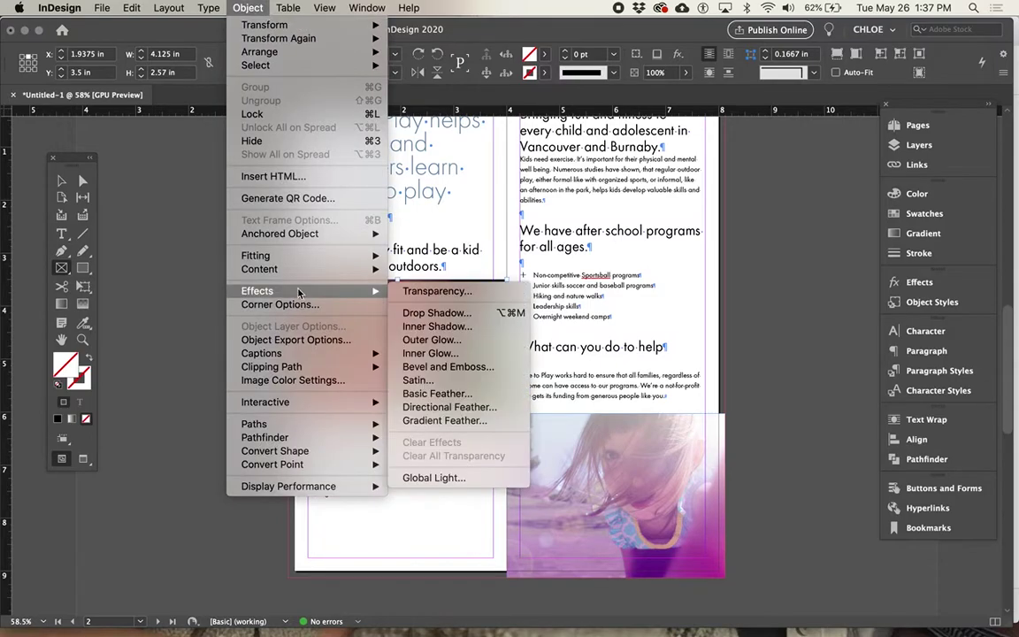
pyautogui.moveTo(299, 261)
pyautogui.click(406, 257)
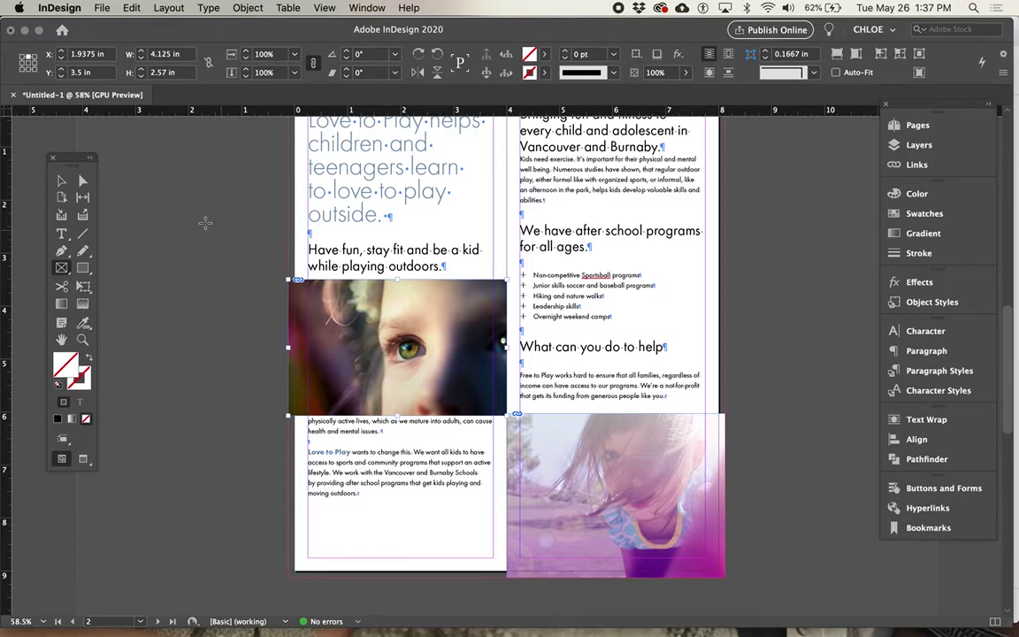
# Show the Text Wrap settings and wrap the text around the bounding box of the close-up face photo.
pyautogui.click(61, 182)
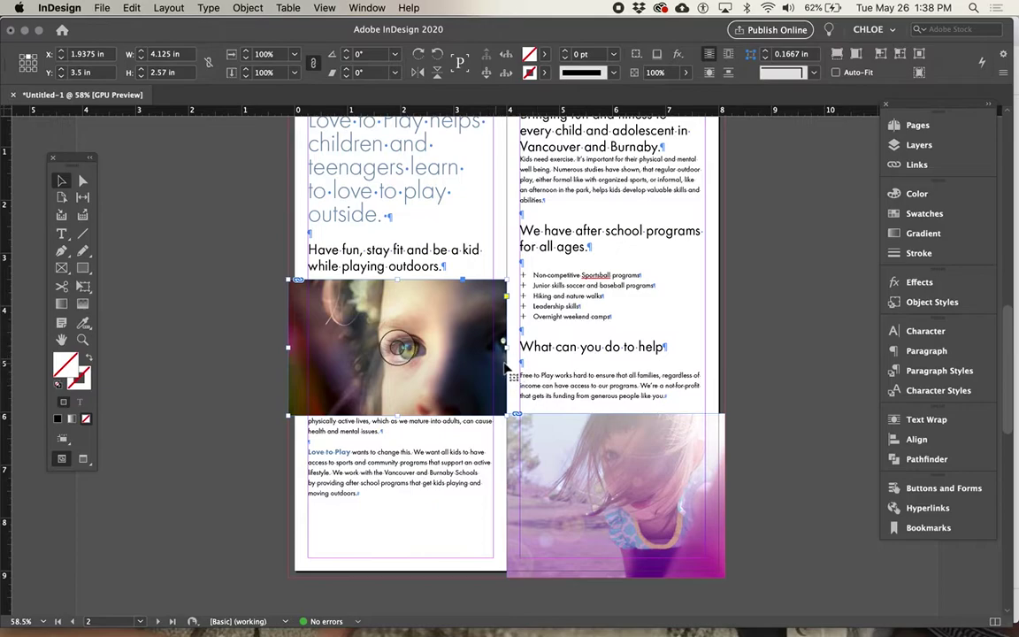
pyautogui.click(921, 420)
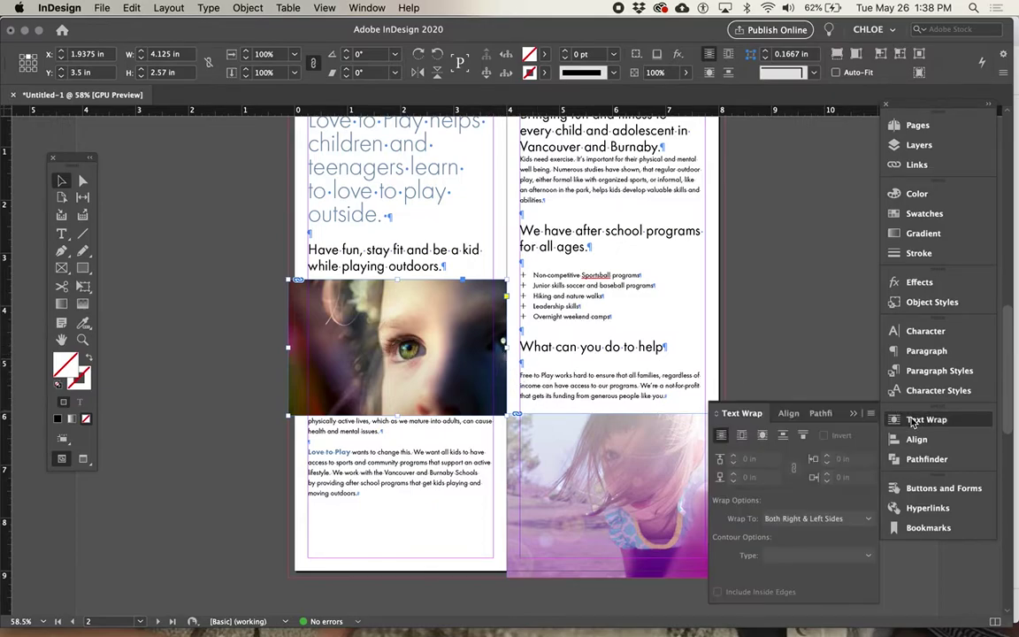
pyautogui.click(380, 9)
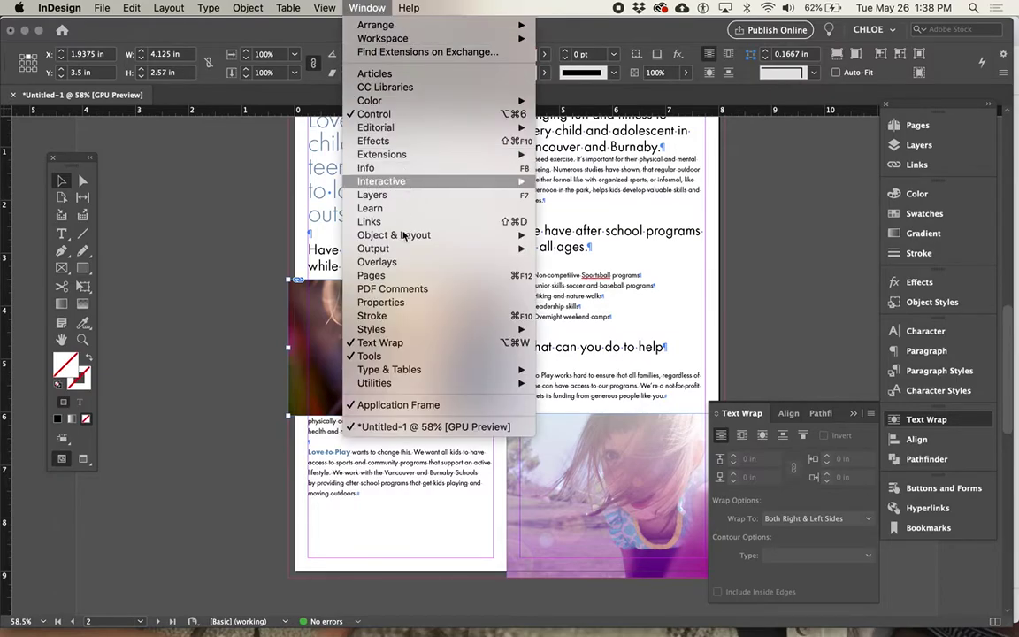
pyautogui.click(834, 289)
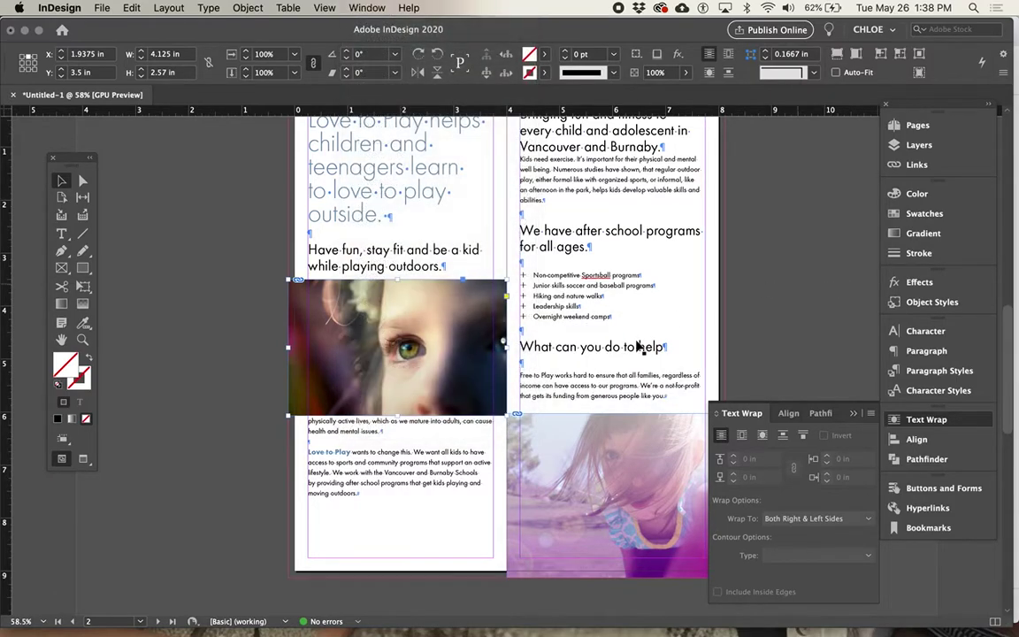
pyautogui.click(743, 438)
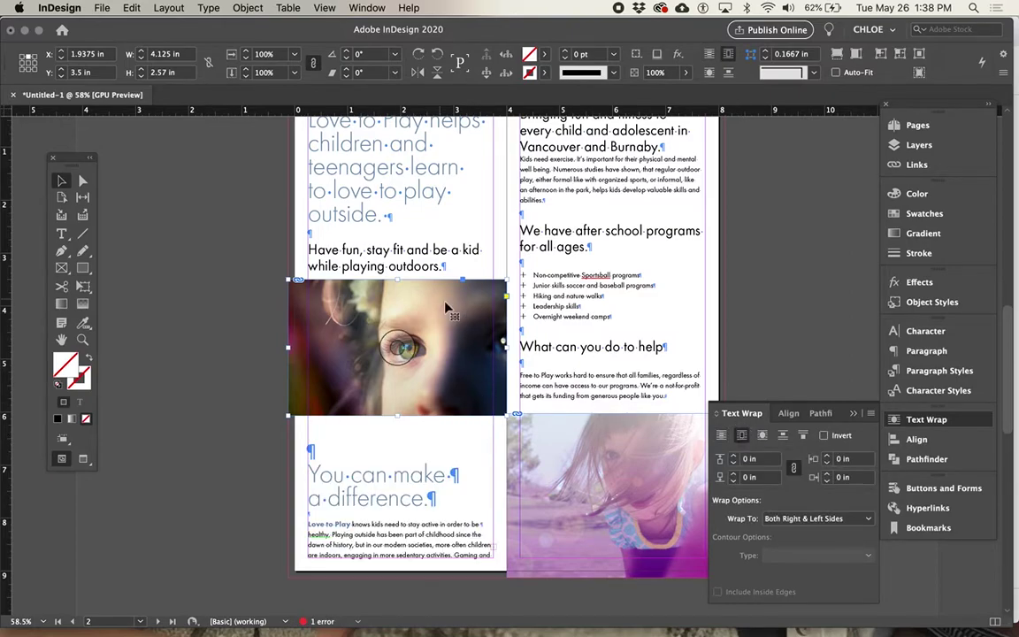
pyautogui.click(722, 437)
pyautogui.click(743, 437)
# Move the face photo up across both text columns to about X 3.75 in, Y 0.71 in.
pyautogui.moveTo(497, 390); pyautogui.dragTo(629, 354)
pyautogui.moveTo(631, 354); pyautogui.dragTo(594, 343)
pyautogui.scroll(2, 633, 358)
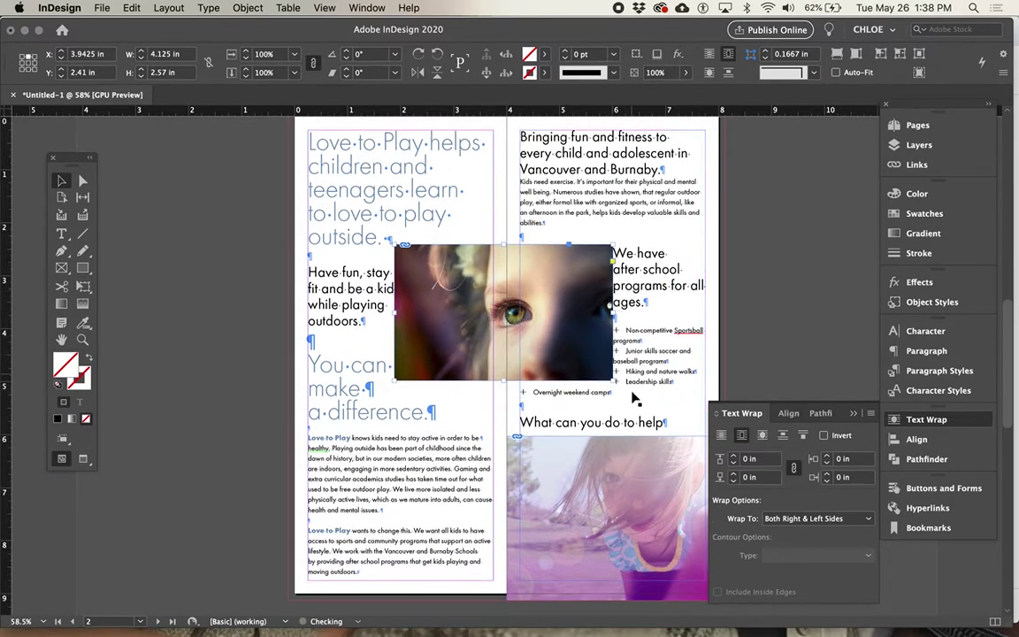
pyautogui.moveTo(586, 307); pyautogui.dragTo(609, 216)
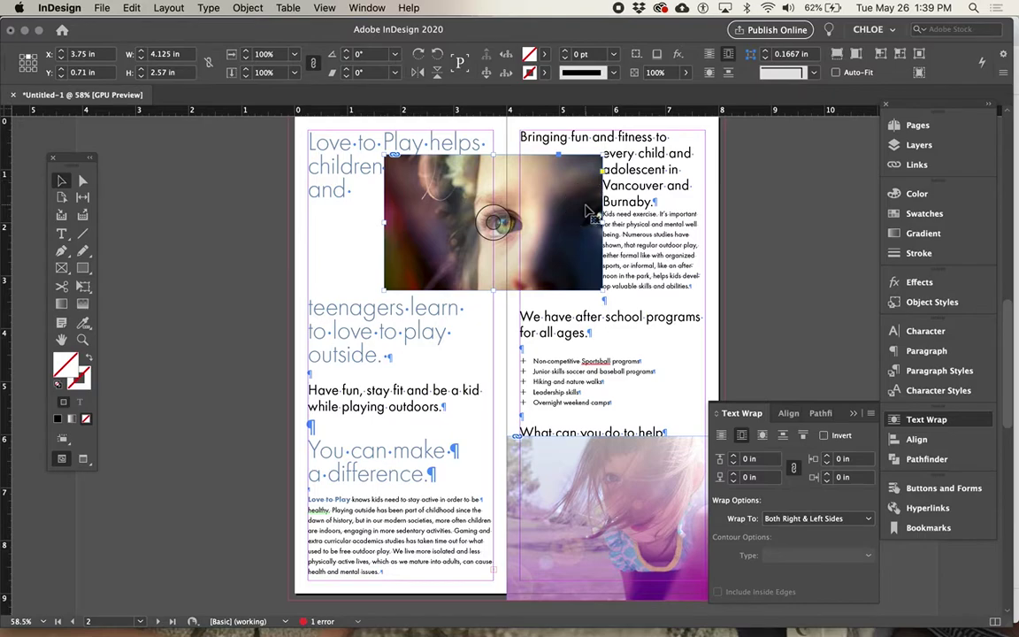
# Try a linked text wrap offset of 0.1875 in on all sides of the photo, and reset it to 0 in.
pyautogui.press('super+equal')
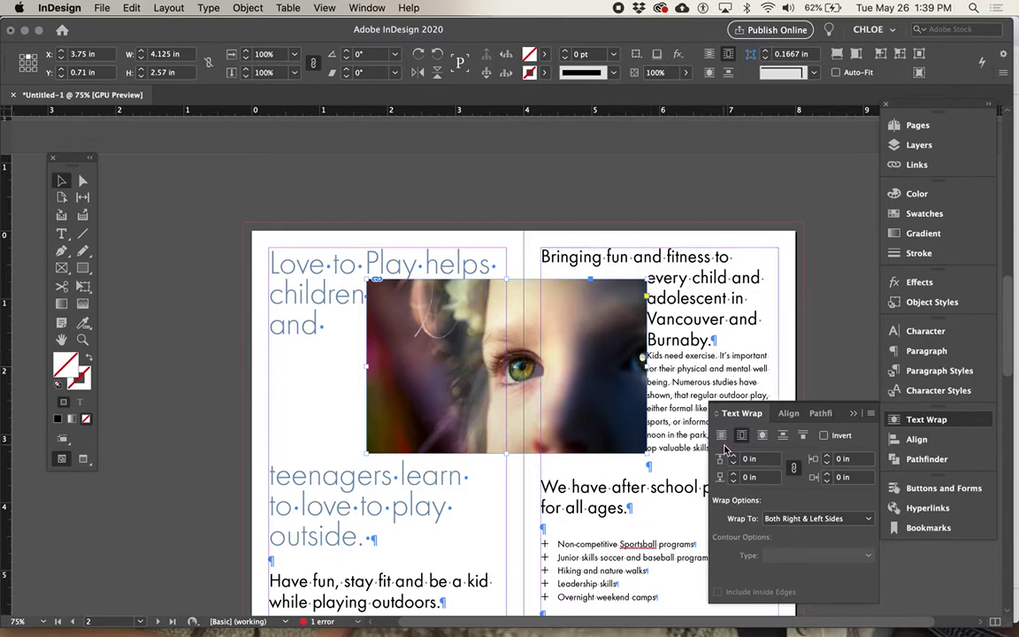
pyautogui.click(794, 469)
pyautogui.click(827, 478)
pyautogui.click(827, 478)
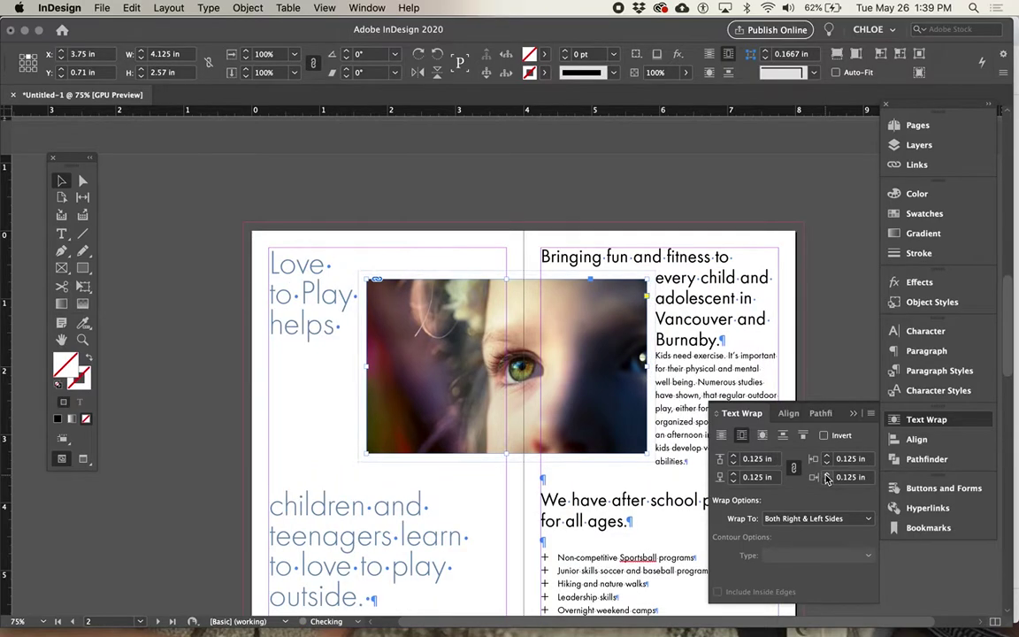
pyautogui.click(827, 478)
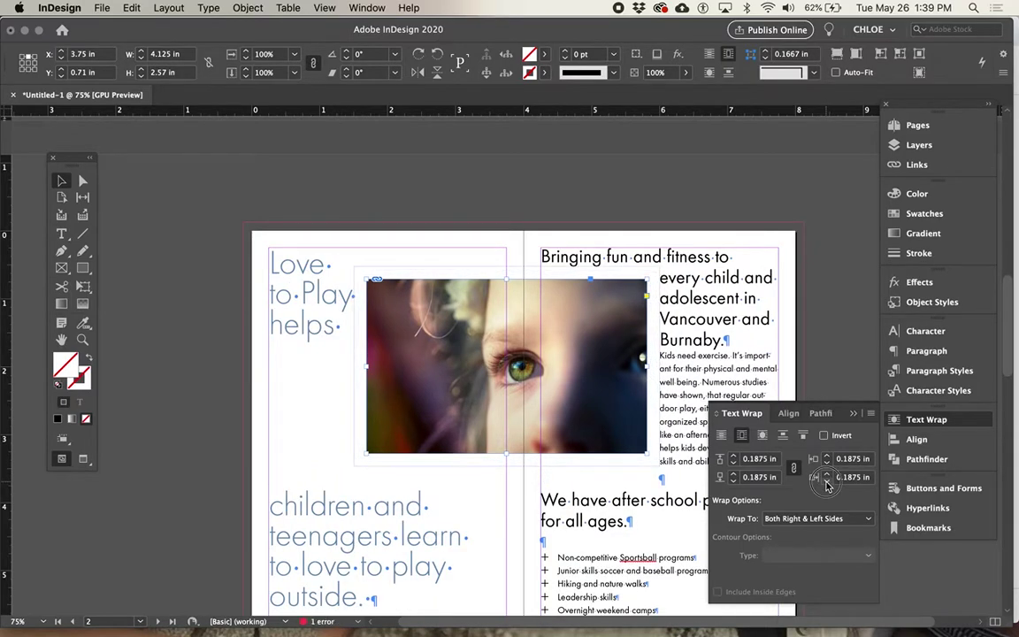
pyautogui.click(827, 481)
pyautogui.click(827, 482)
pyautogui.click(827, 481)
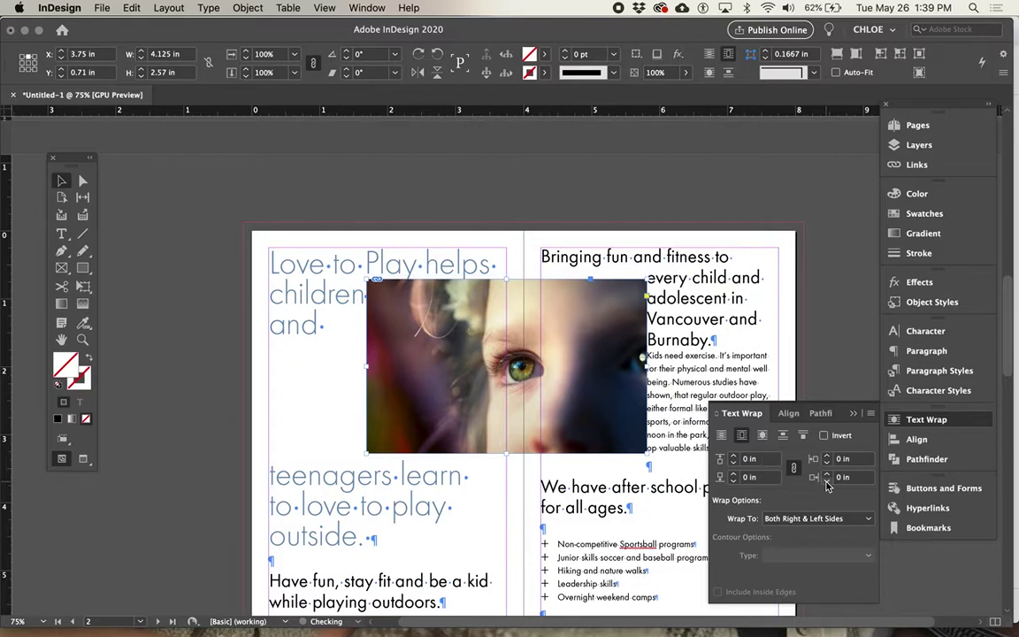
# Unlink the text wrap offsets and set only the photo's right offset to 0.1875 in.
pyautogui.click(793, 468)
pyautogui.click(828, 478)
pyautogui.click(828, 477)
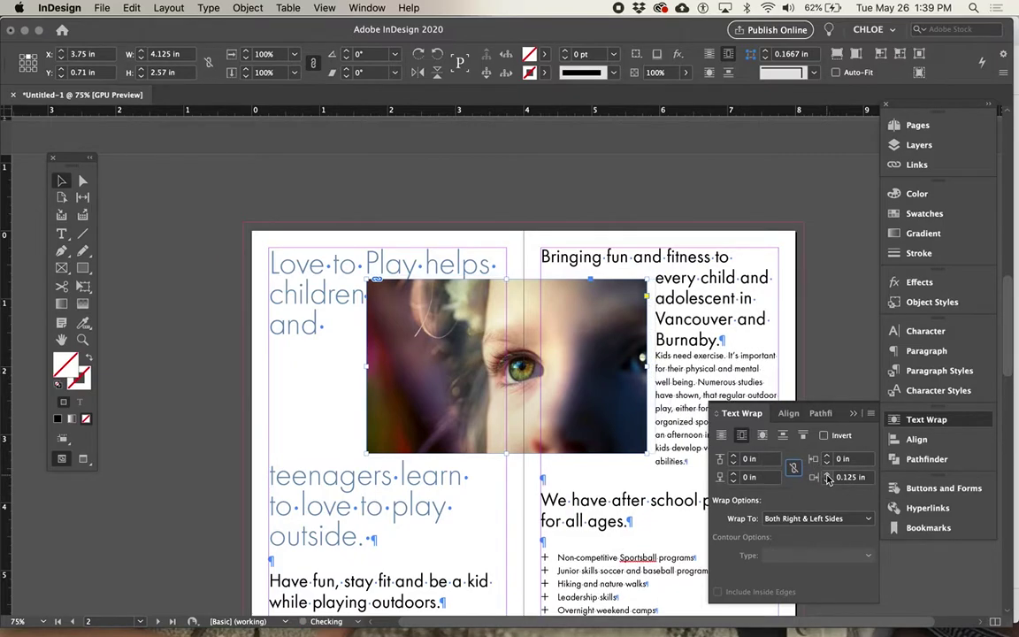
pyautogui.click(828, 478)
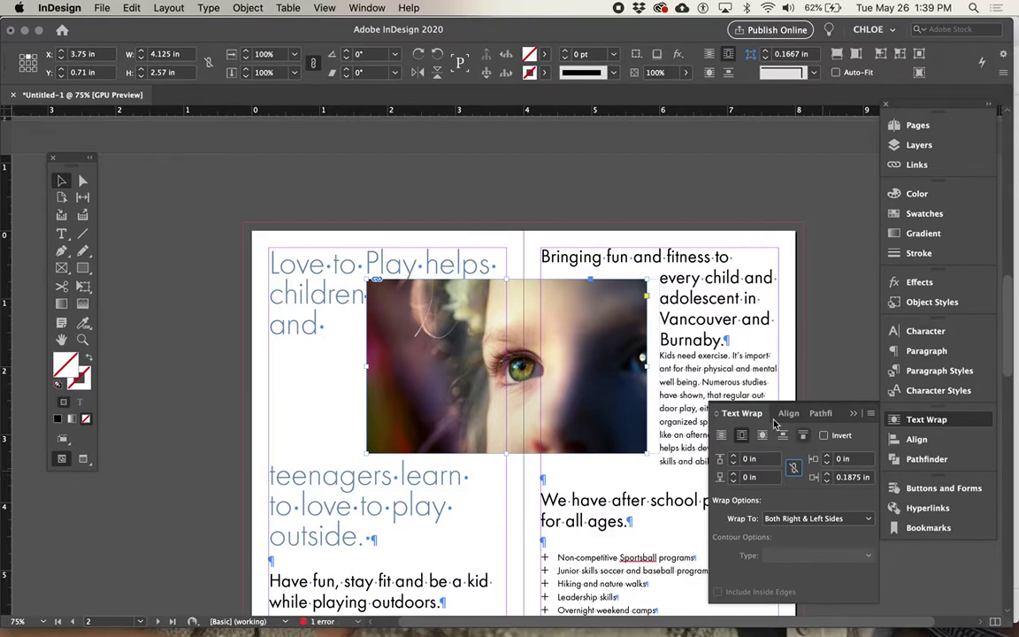
# Move the face photo down to about X 2.66 in, Y 3.25 in, overlapping the bulleted program list in the neighbouring column.
pyautogui.moveTo(618, 393); pyautogui.dragTo(451, 509)
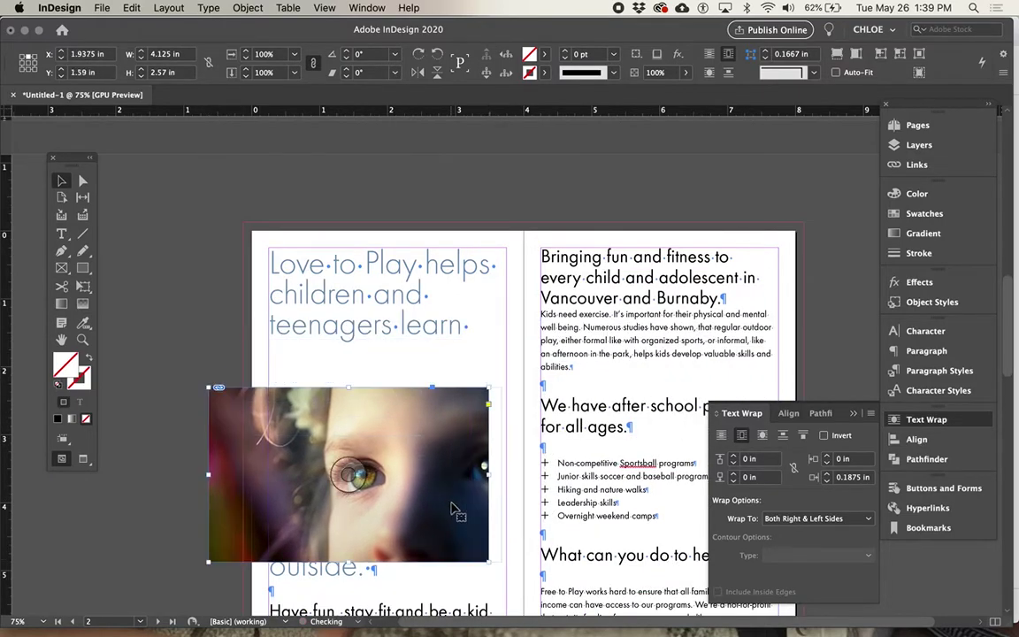
pyautogui.scroll(-4, 452, 506)
pyautogui.moveTo(435, 384); pyautogui.dragTo(520, 452)
pyautogui.scroll(3, 520, 452)
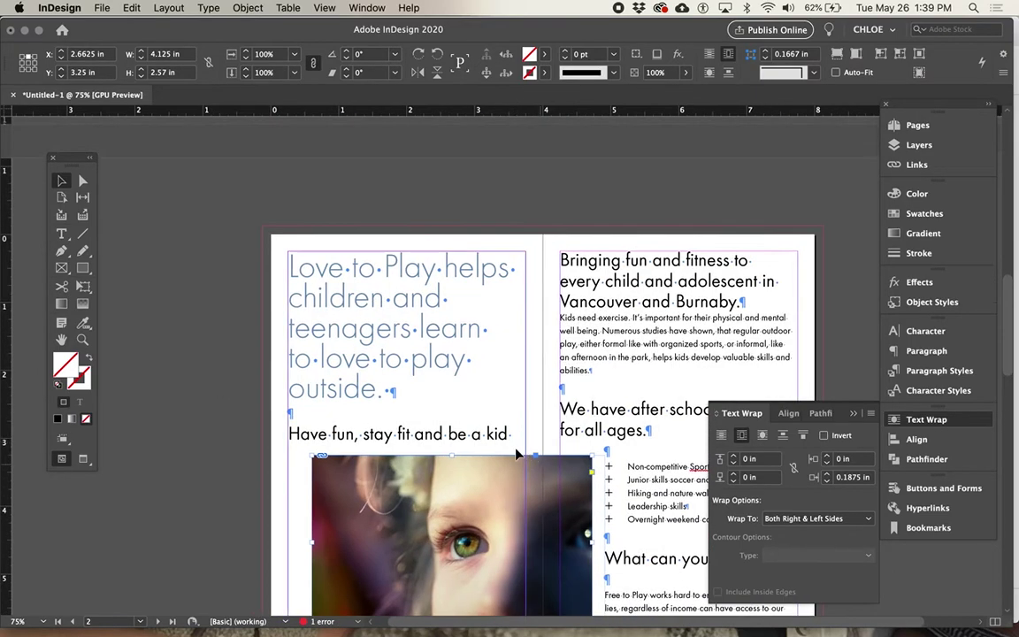
pyautogui.scroll(-3, 625, 460)
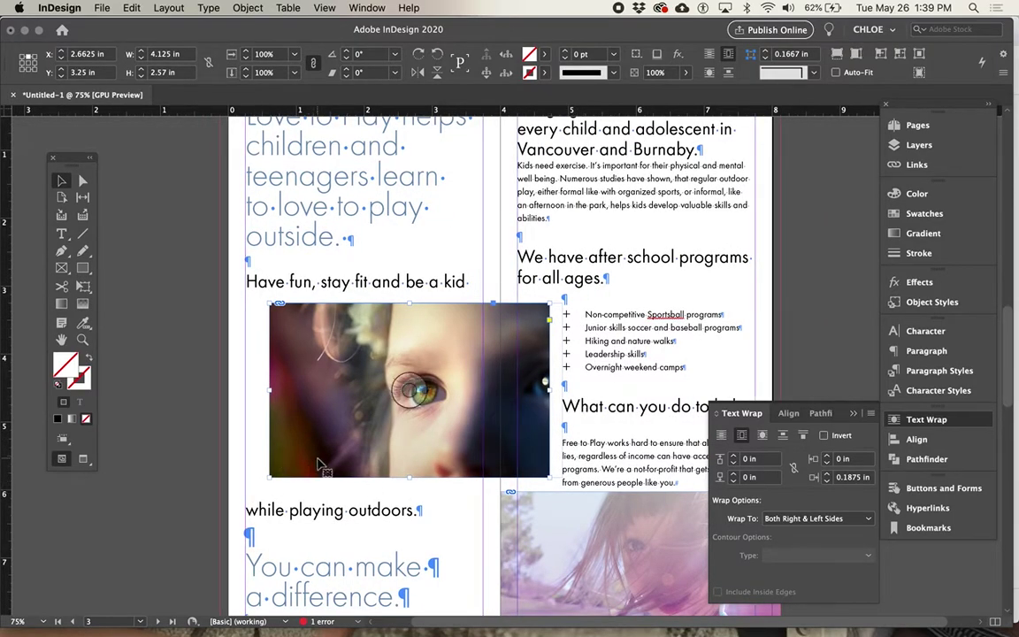
# Try nudging the photo up to about Y 2.69 in, and nudge it back down to Y 3.25 in.
pyautogui.hotkey('shift', 'Up')
pyautogui.hotkey('shift', 'Up')
pyautogui.hotkey('shift', 'Up')
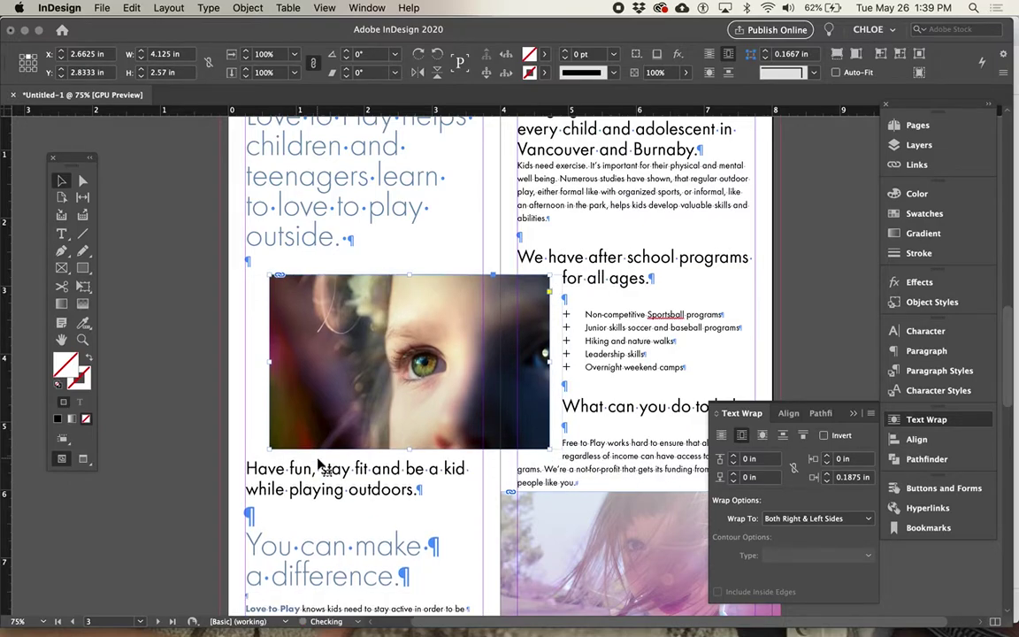
pyautogui.press('super+z')
pyautogui.press('super+z')
pyautogui.press('super+shift+z')
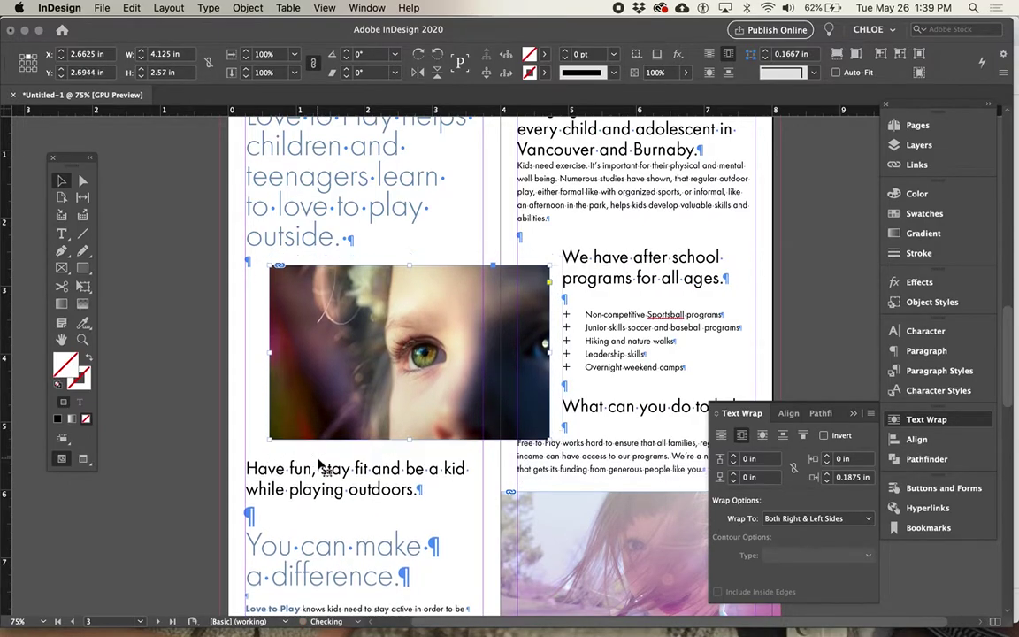
pyautogui.press('super+shift+z')
pyautogui.hotkey('shift', 'Down')
pyautogui.hotkey('shift', 'Down')
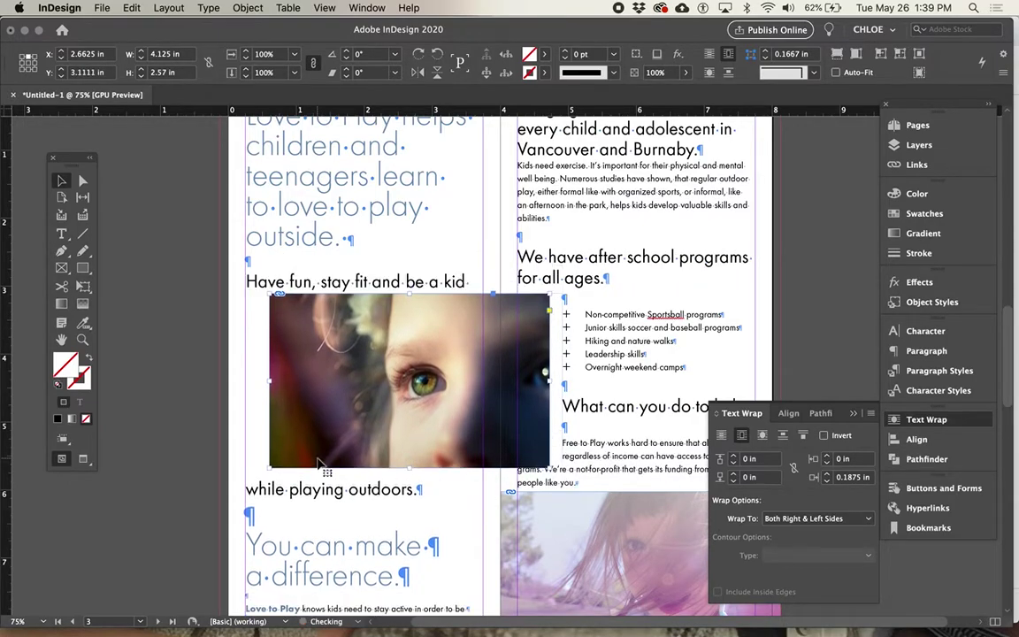
pyautogui.hotkey('shift', 'Down')
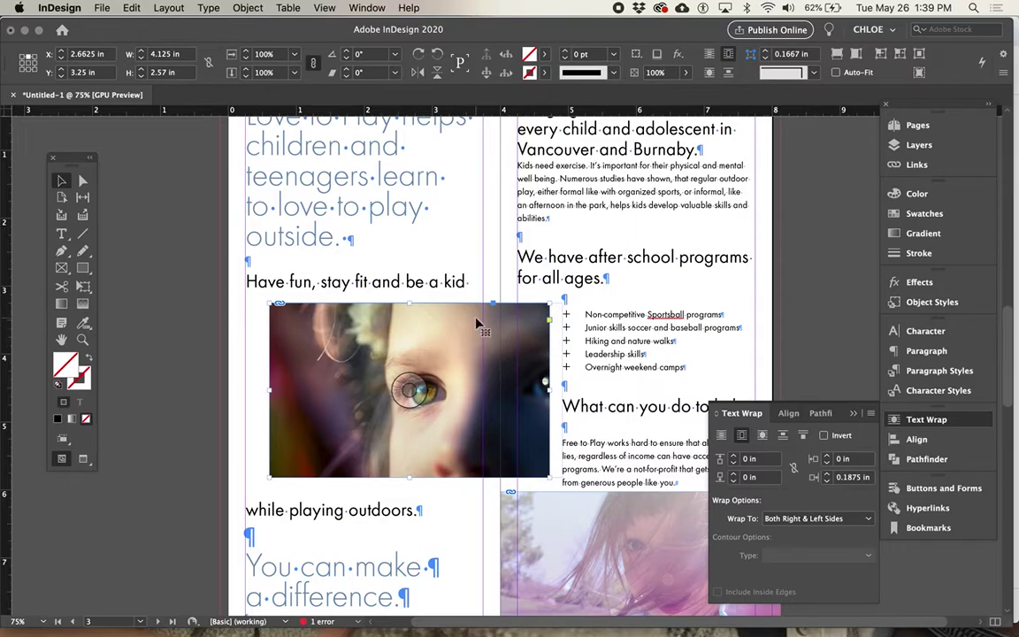
# Enlarge the photo's frame upward and past the left page edge to about 4.85 by 3.43 in.
pyautogui.moveTo(409, 301); pyautogui.dragTo(407, 248)
pyautogui.moveTo(270, 361); pyautogui.dragTo(219, 360)
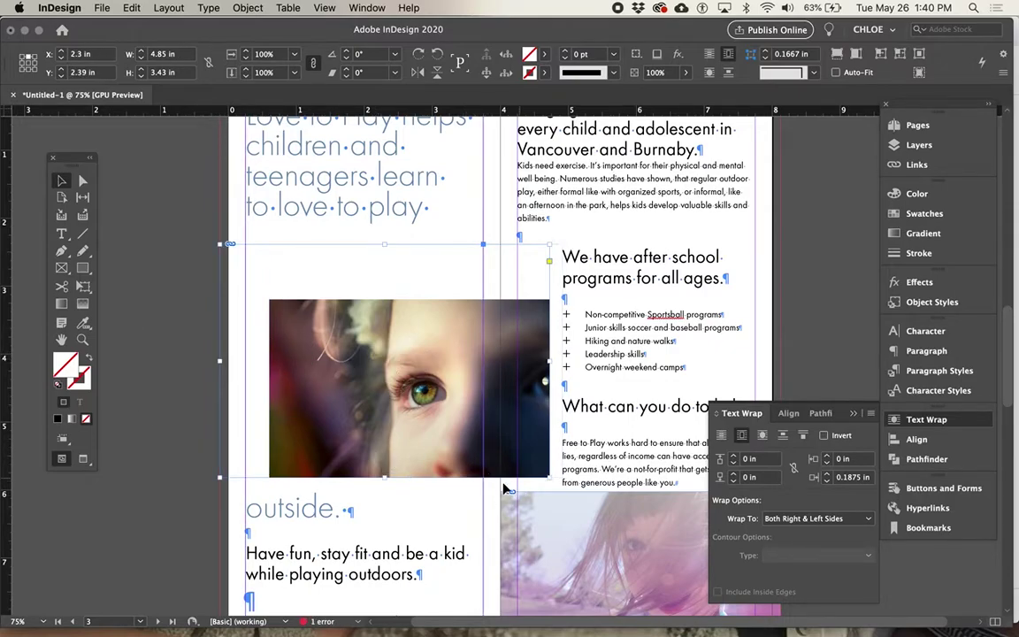
# Extend the eye photo's frame downward to about 3.64 in high, meeting the lower photo, and fill the frame proportionally with the image.
pyautogui.scroll(-1, 452, 484)
pyautogui.scroll(-1, 419, 453)
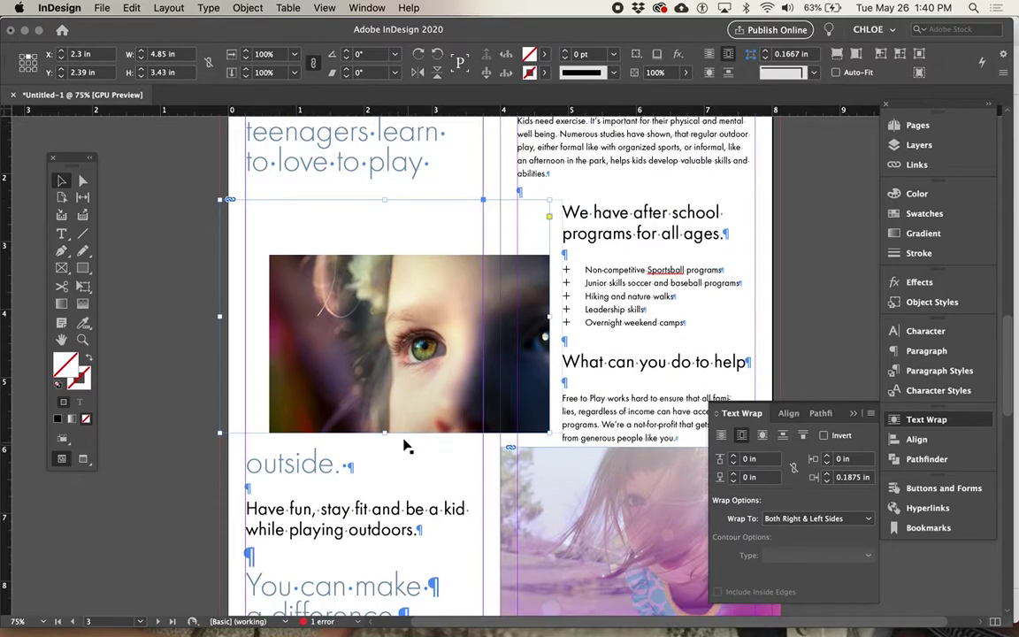
pyautogui.moveTo(385, 434); pyautogui.dragTo(386, 447)
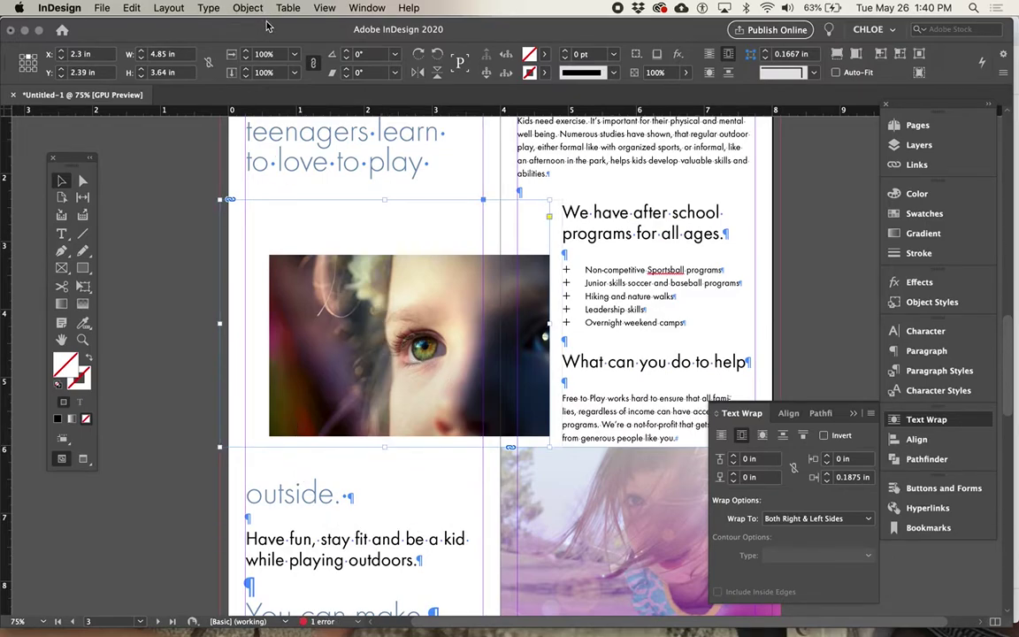
pyautogui.click(247, 8)
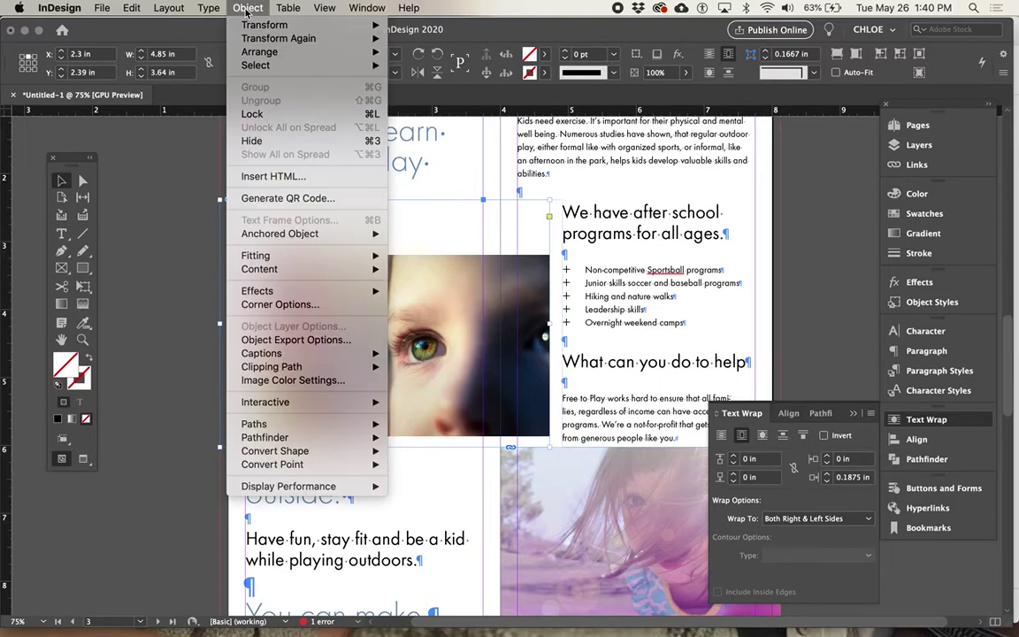
pyautogui.moveTo(301, 255)
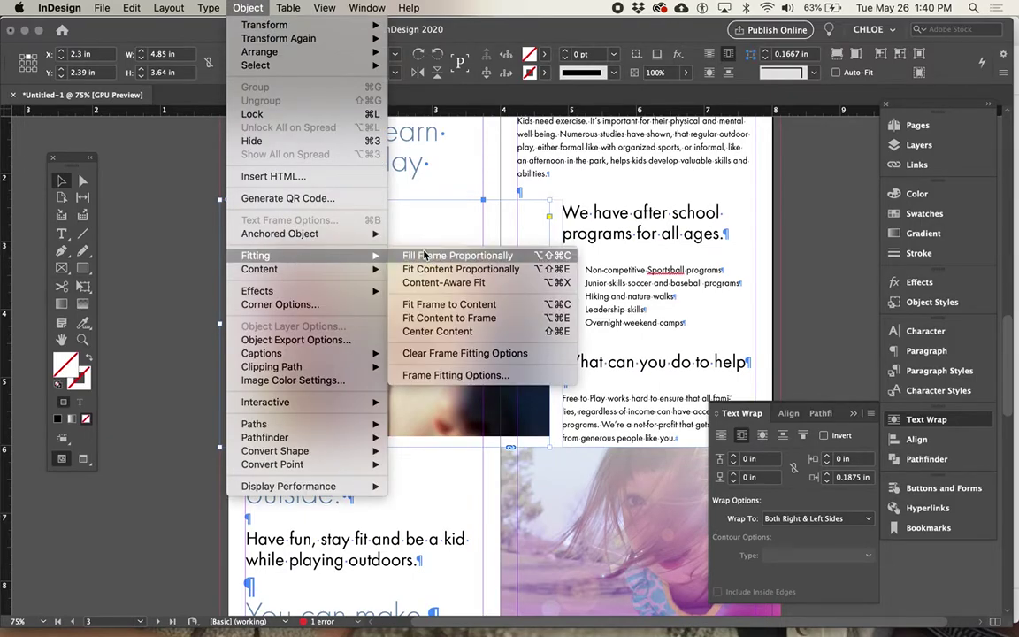
pyautogui.click(424, 256)
pyautogui.scroll(5, 386, 421)
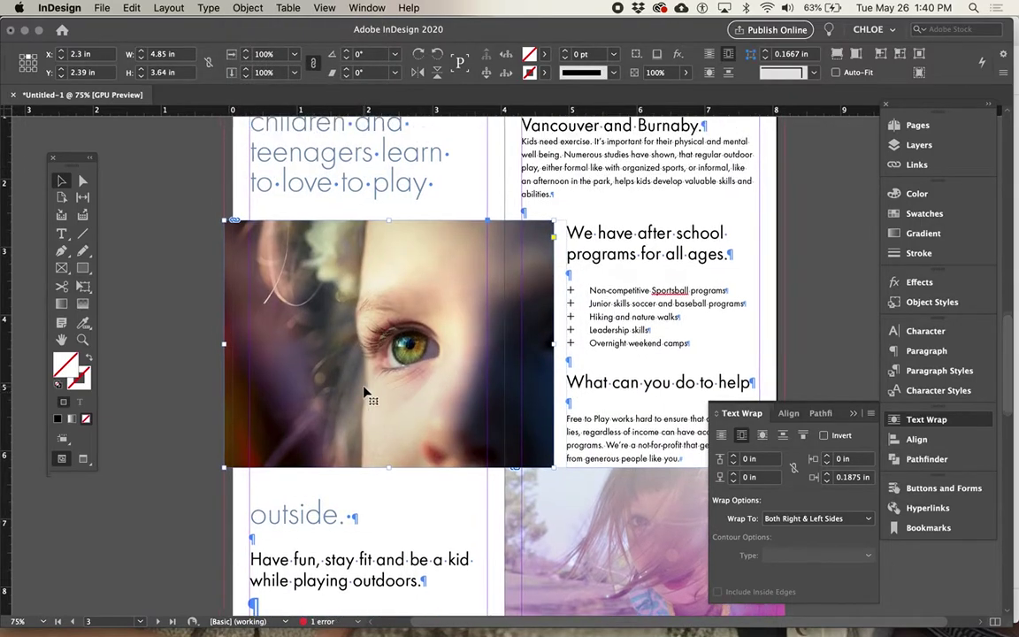
pyautogui.scroll(-4, 354, 478)
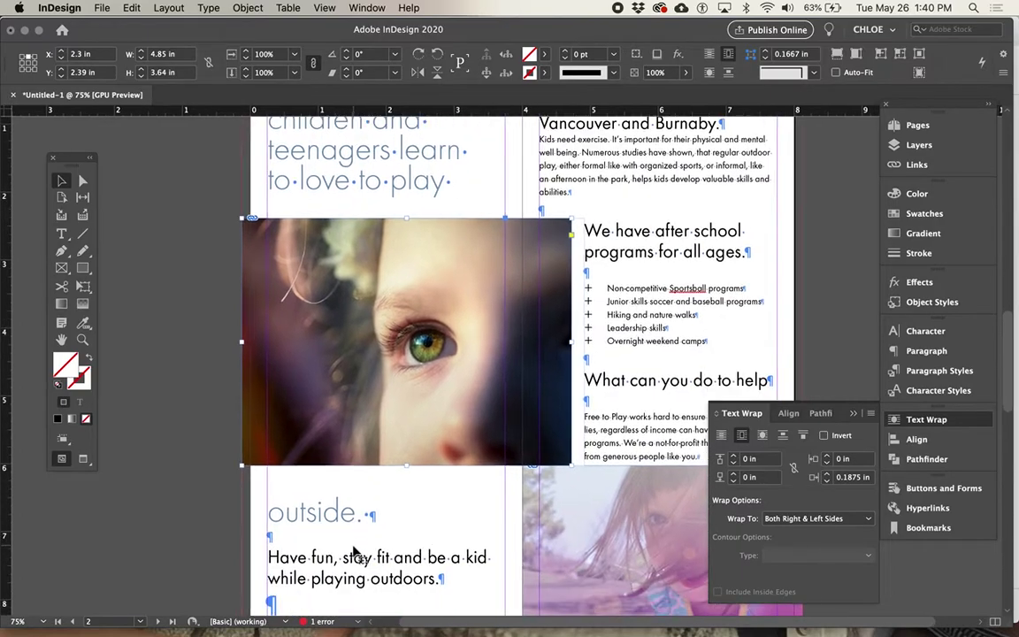
# Hide the panels, try extending the first column's overset text frame below the page edge, and undo it.
pyautogui.press('Tab')
pyautogui.scroll(-3, 517, 461)
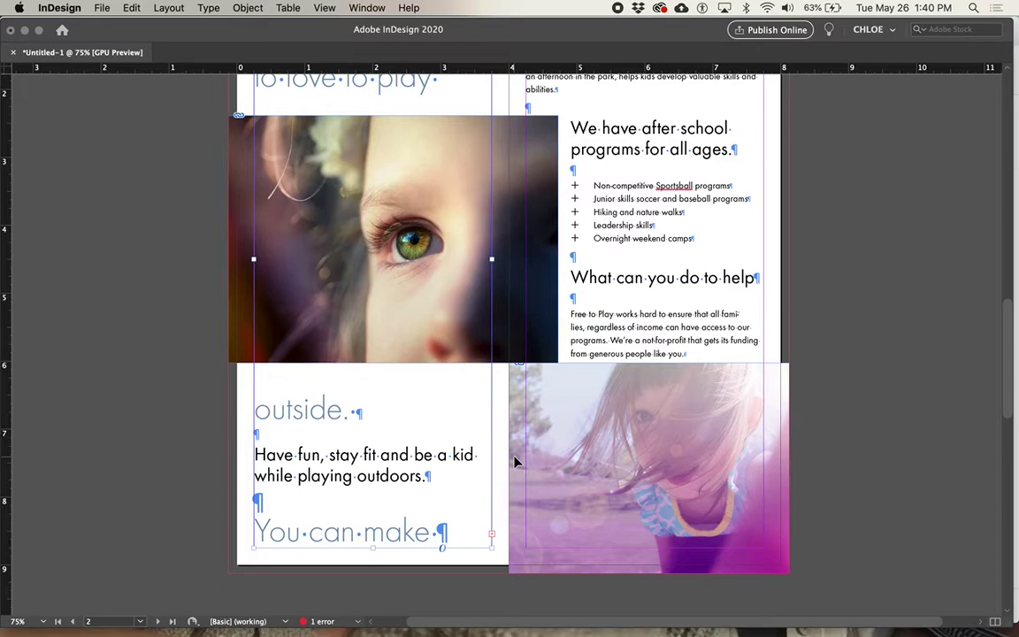
pyautogui.scroll(4, 457, 470)
pyautogui.scroll(-7, 509, 551)
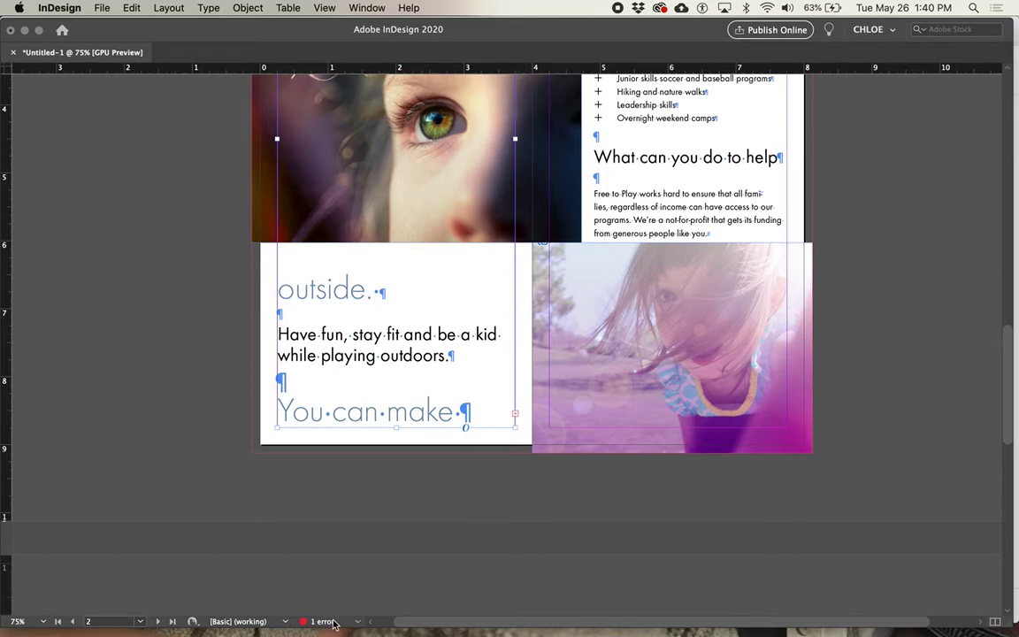
pyautogui.moveTo(396, 428); pyautogui.dragTo(398, 532)
pyautogui.press('super+z')
# Review both columns of the spread, checking the text flow around the eye photo and the overset text below it.
pyautogui.scroll(2, 409, 439)
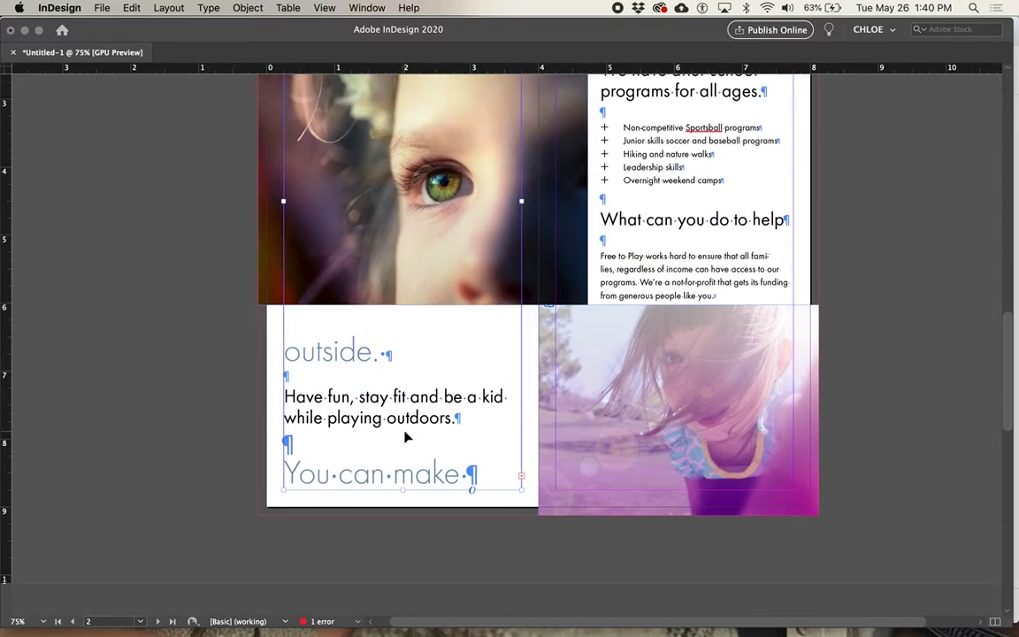
pyautogui.scroll(4, 405, 436)
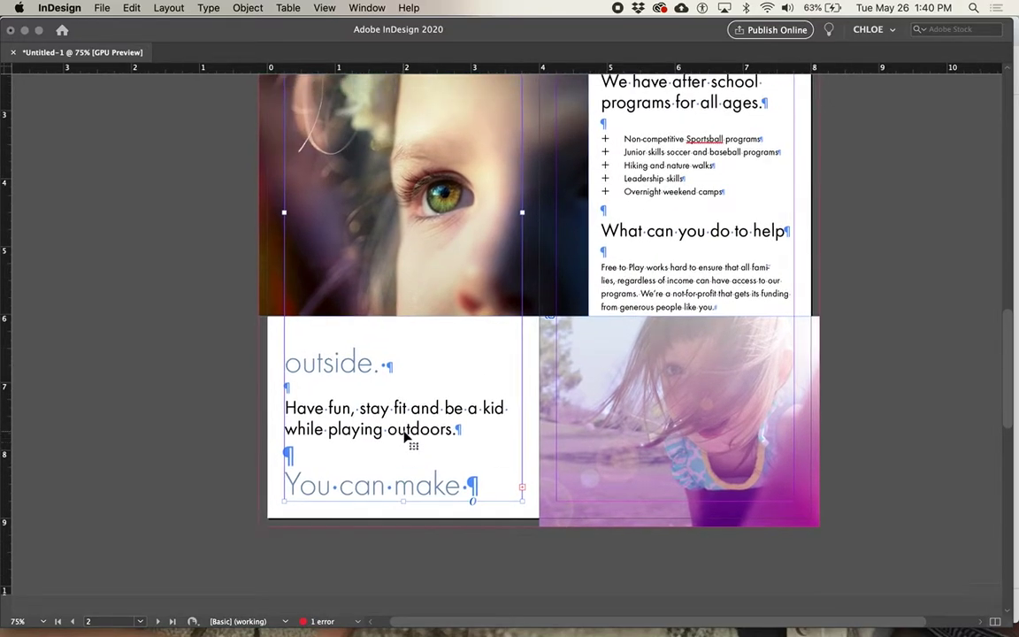
pyautogui.scroll(4, 403, 436)
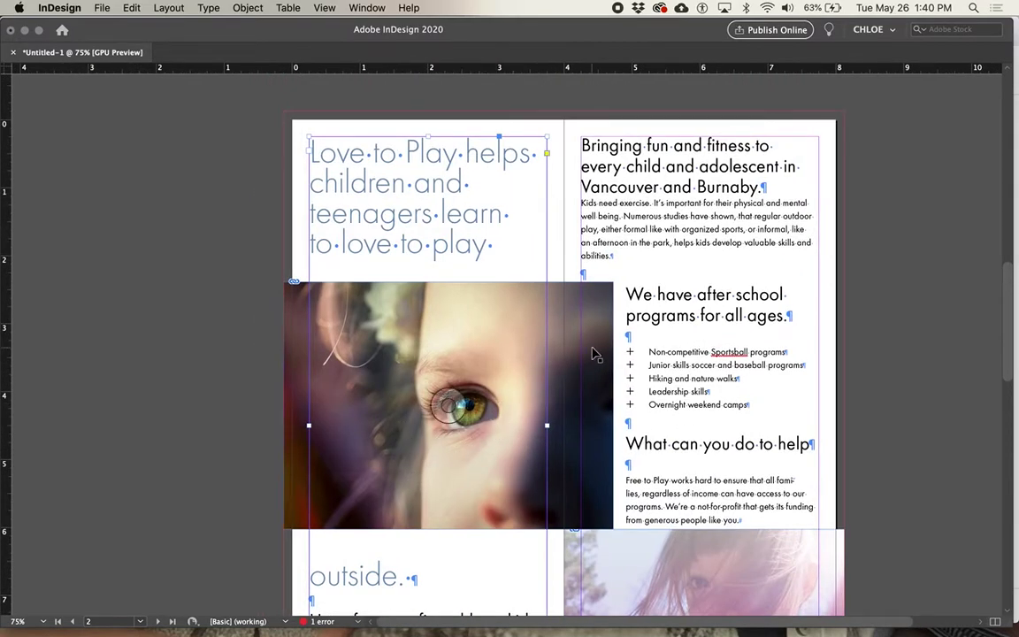
pyautogui.scroll(-4, 595, 353)
pyautogui.scroll(4, 594, 353)
pyautogui.scroll(-10, 593, 353)
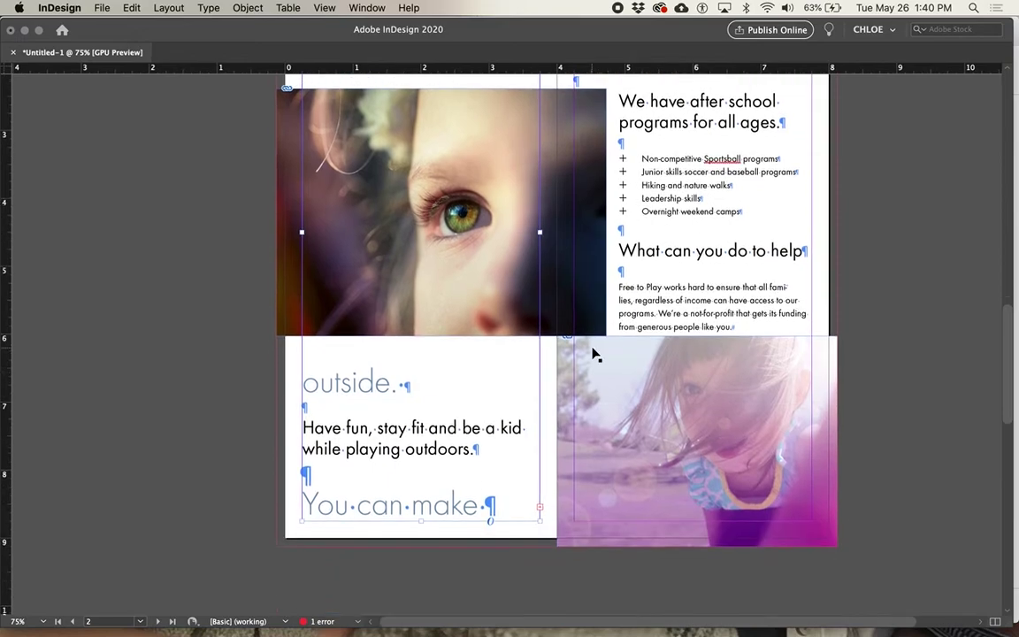
pyautogui.scroll(6, 469, 364)
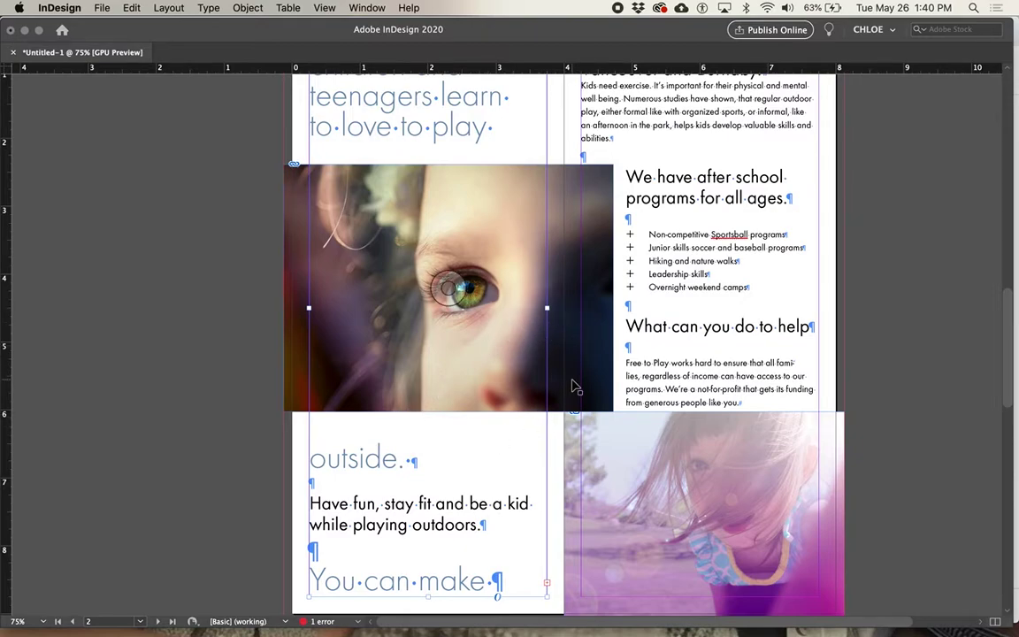
pyautogui.scroll(3, 575, 387)
pyautogui.scroll(1, 575, 386)
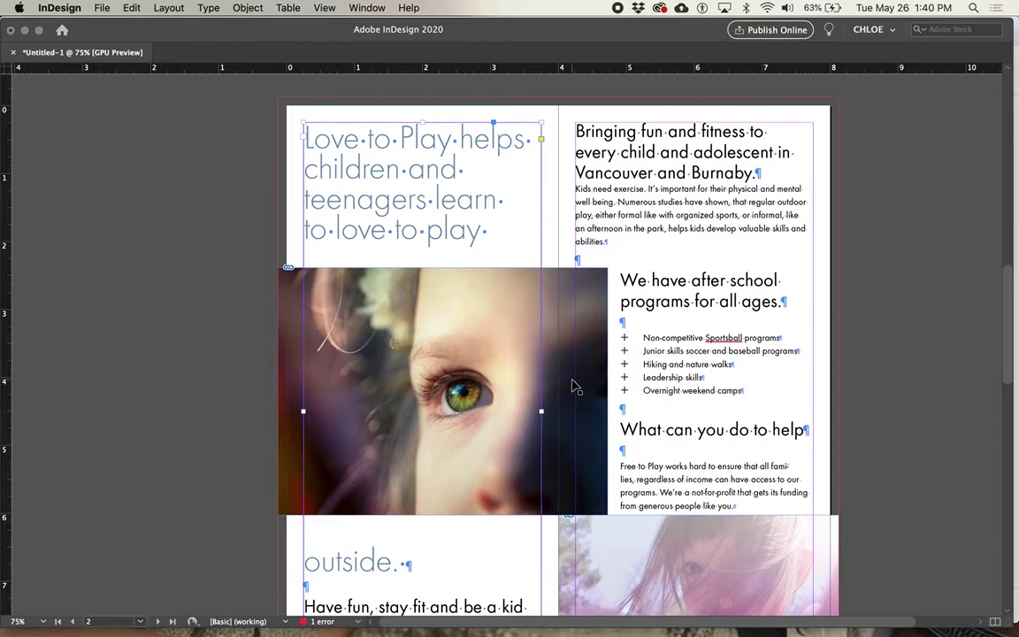
pyautogui.scroll(-7, 572, 387)
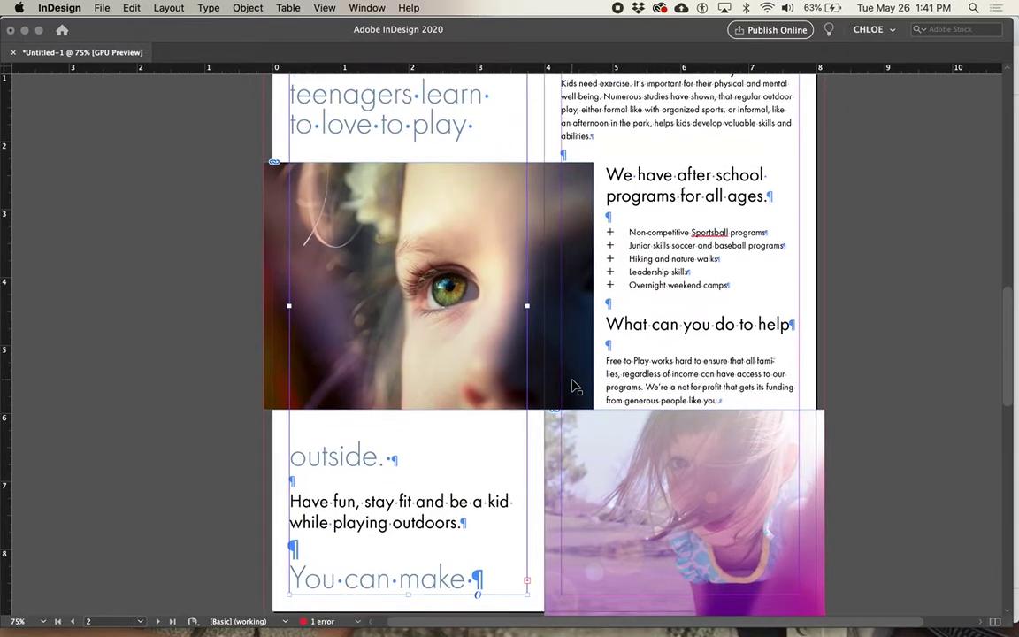
pyautogui.scroll(6, 572, 387)
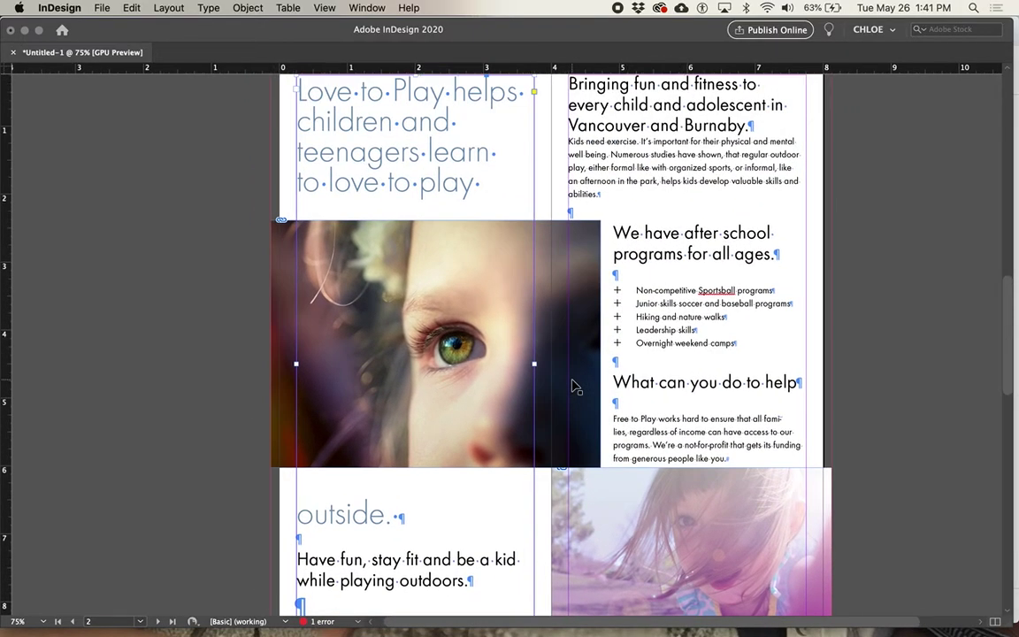
pyautogui.scroll(4, 572, 386)
pyautogui.scroll(-3, 495, 342)
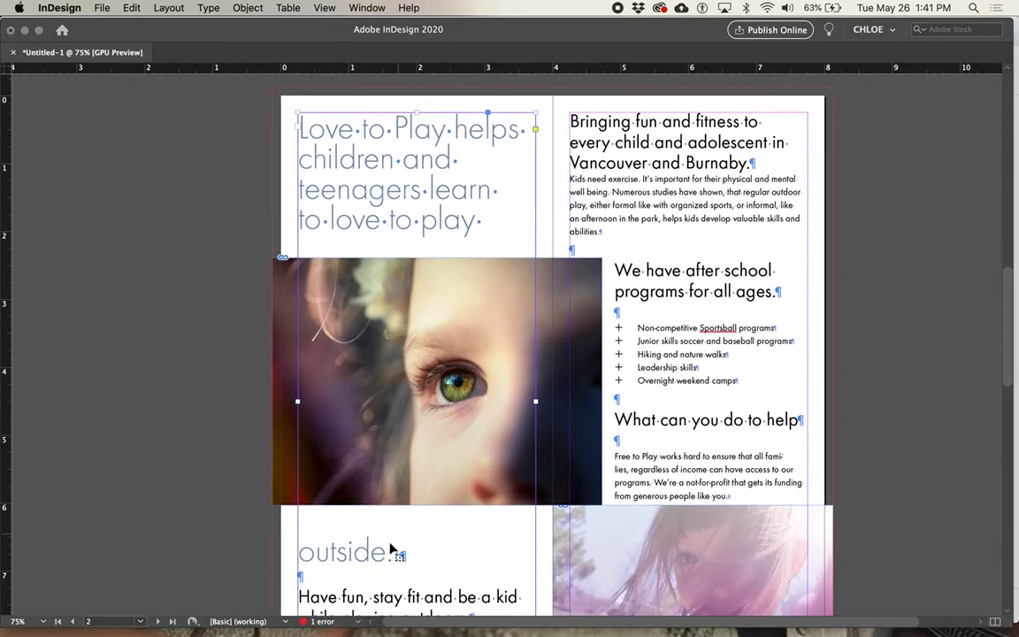
# Show the panels and reduce the font size of the "Love to Play helps children and teenagers" header to 26 pt.
pyautogui.press('Tab')
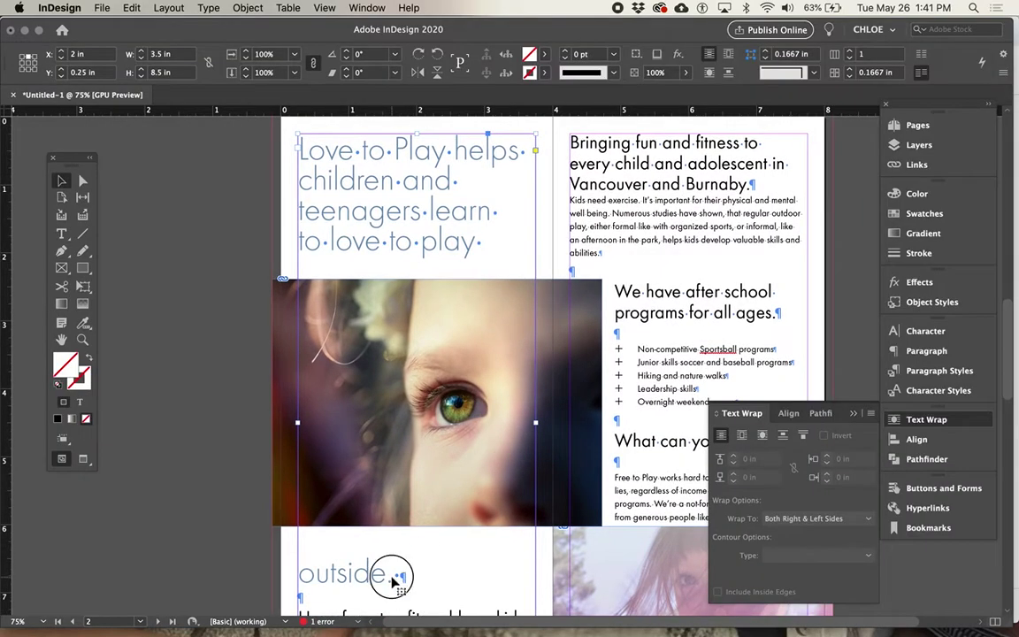
pyautogui.doubleClick(395, 579)
pyautogui.moveTo(395, 577); pyautogui.dragTo(301, 145)
pyautogui.click(177, 59)
pyautogui.click(177, 60)
pyautogui.click(177, 59)
pyautogui.click(177, 59)
pyautogui.click(177, 59)
pyautogui.click(177, 59)
pyautogui.click(177, 59)
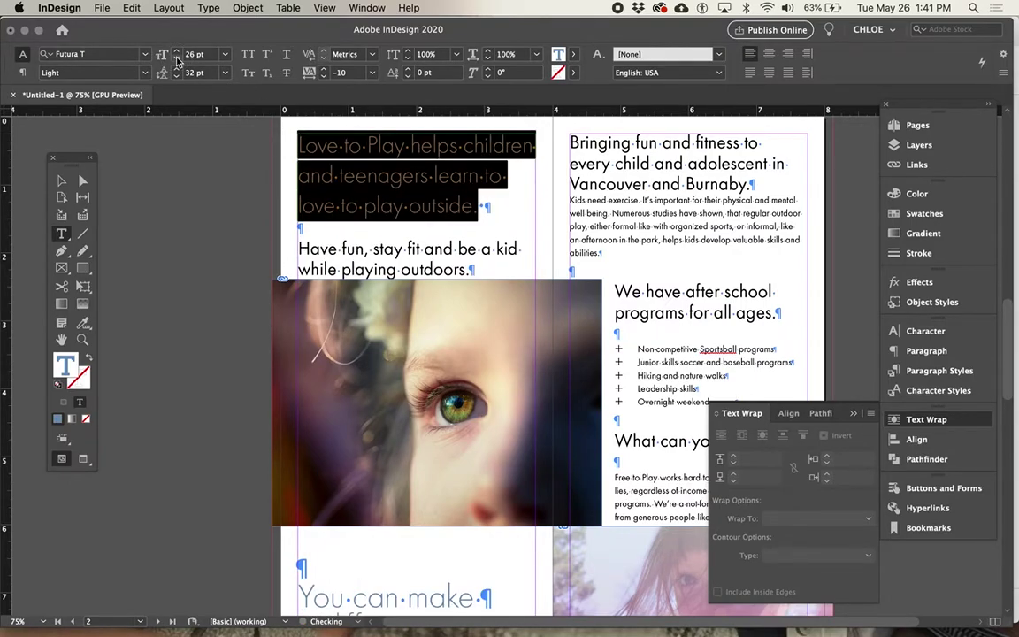
# Adjust the header text to a font size of 30 pt with 27 pt leading.
pyautogui.click(177, 77)
pyautogui.click(177, 77)
pyautogui.click(177, 77)
pyautogui.click(177, 76)
pyautogui.click(176, 77)
pyautogui.click(177, 77)
pyautogui.click(177, 77)
pyautogui.click(177, 77)
pyautogui.click(177, 50)
pyautogui.click(177, 51)
pyautogui.click(177, 51)
pyautogui.click(177, 50)
pyautogui.click(177, 70)
pyautogui.click(177, 70)
pyautogui.click(177, 70)
pyautogui.click(177, 70)
pyautogui.click(176, 70)
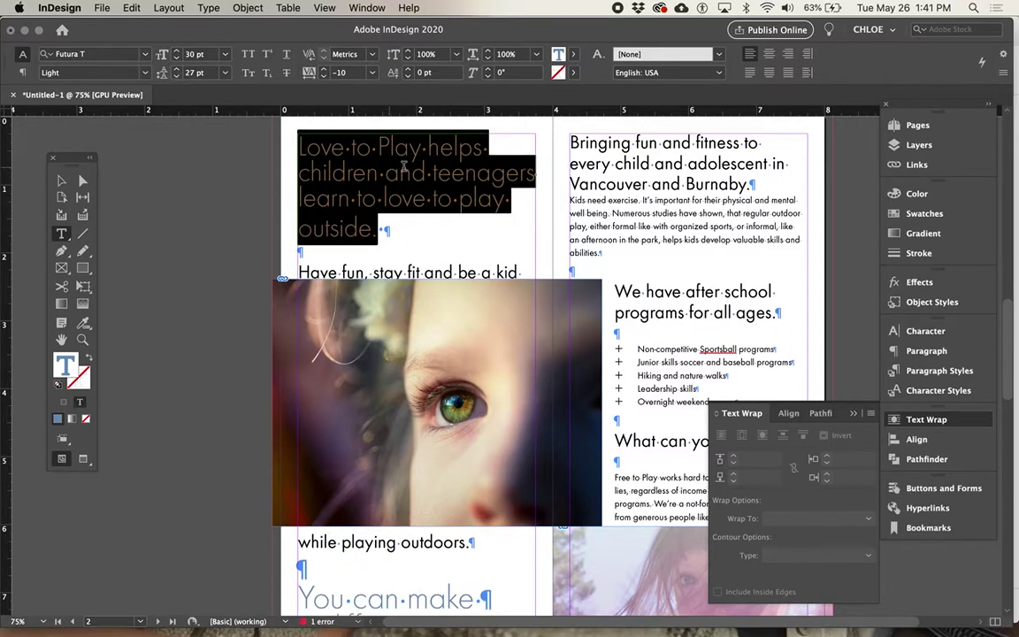
# Redefine the Header paragraph style to match the resized header text.
pyautogui.click(941, 371)
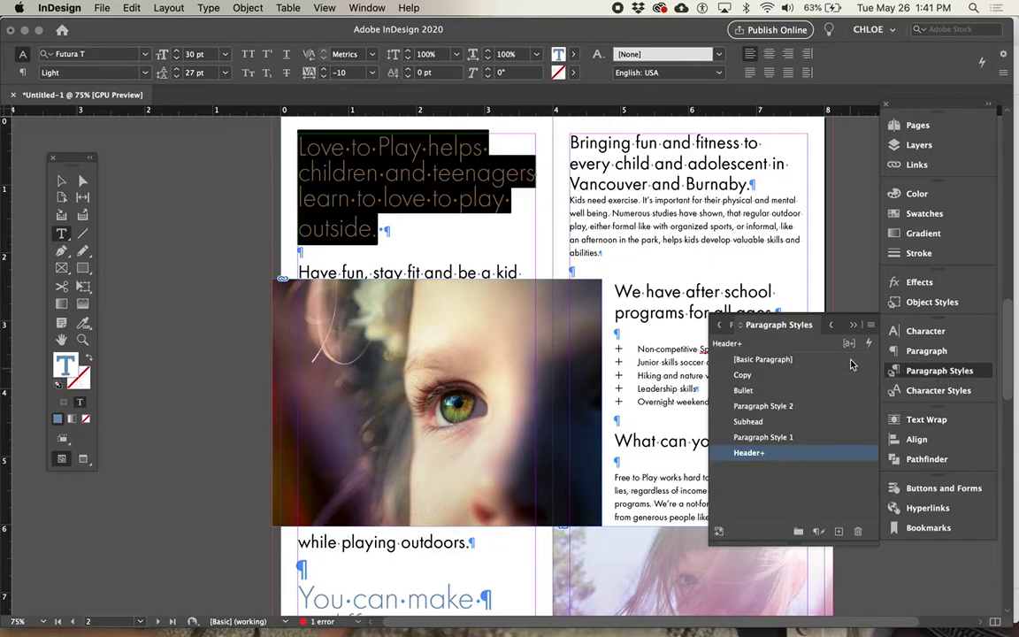
pyautogui.click(871, 326)
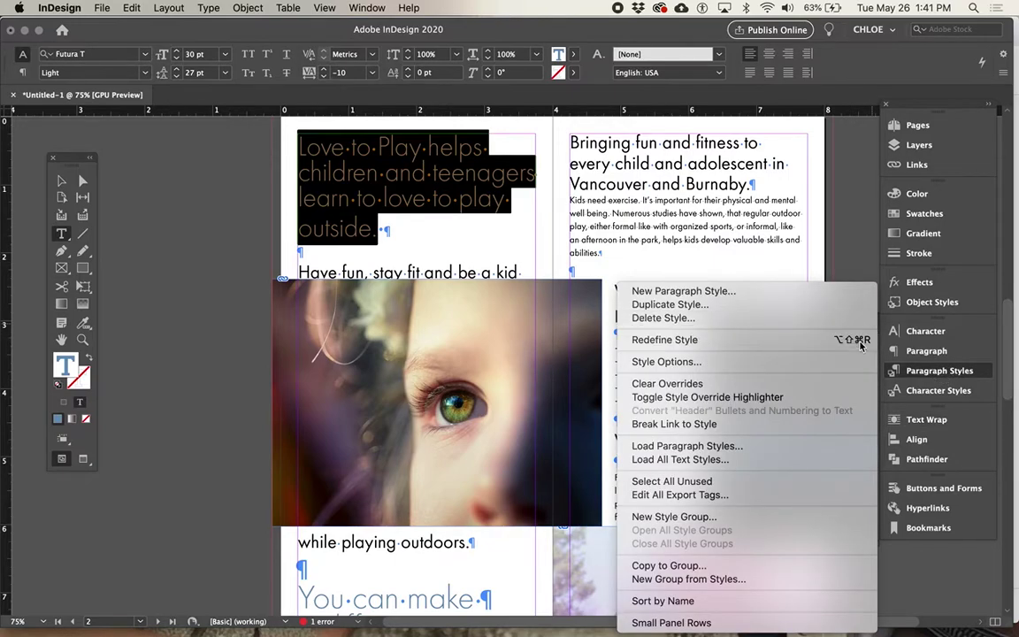
pyautogui.click(844, 340)
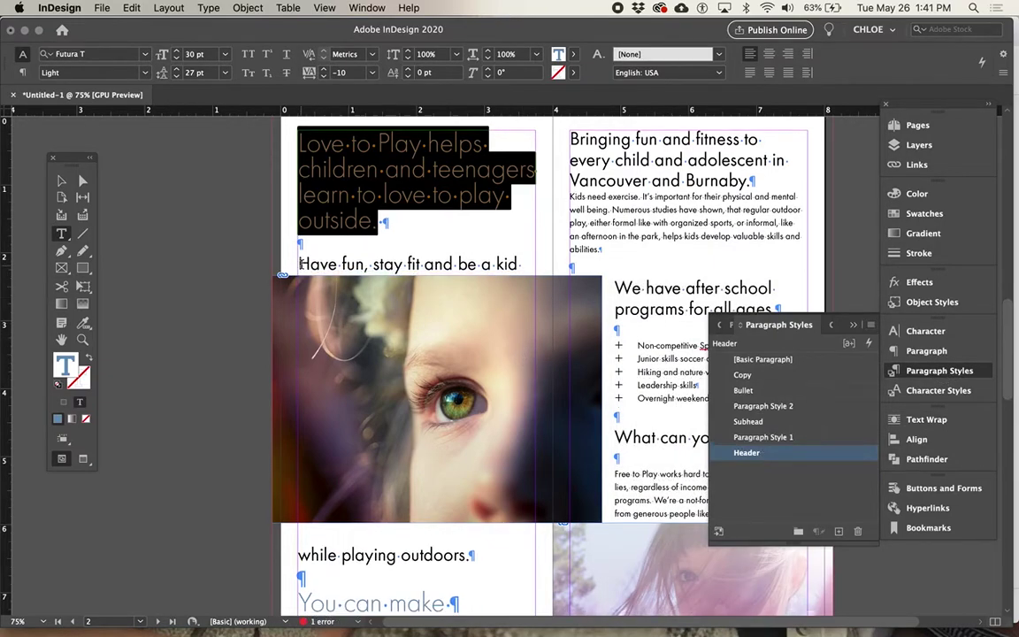
# Extend the eye photo's frame upward to a height of about 4 in, covering the area under the header.
pyautogui.click(61, 183)
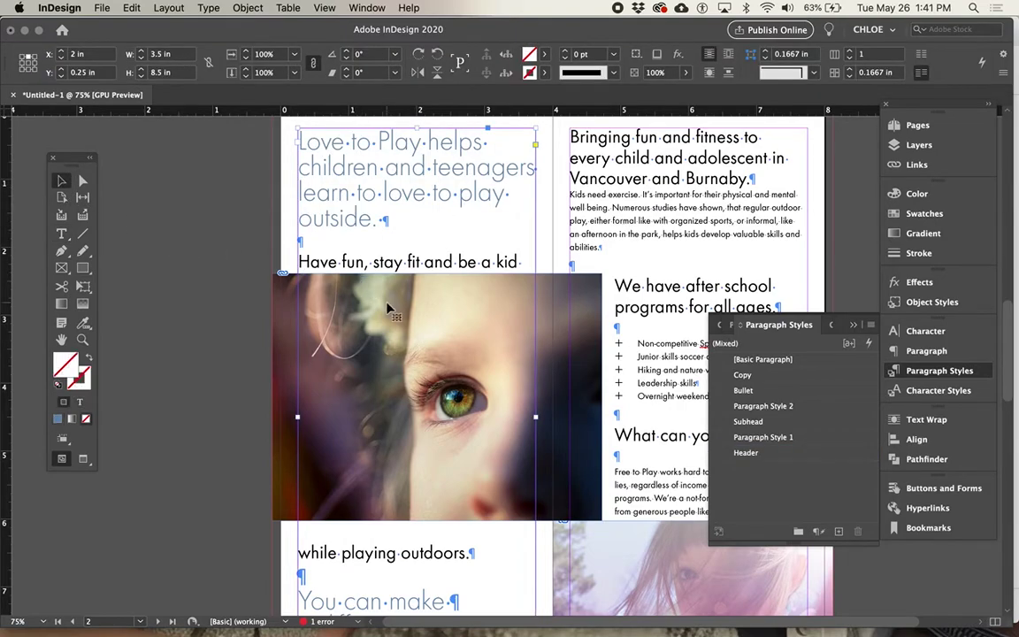
pyautogui.click(539, 294)
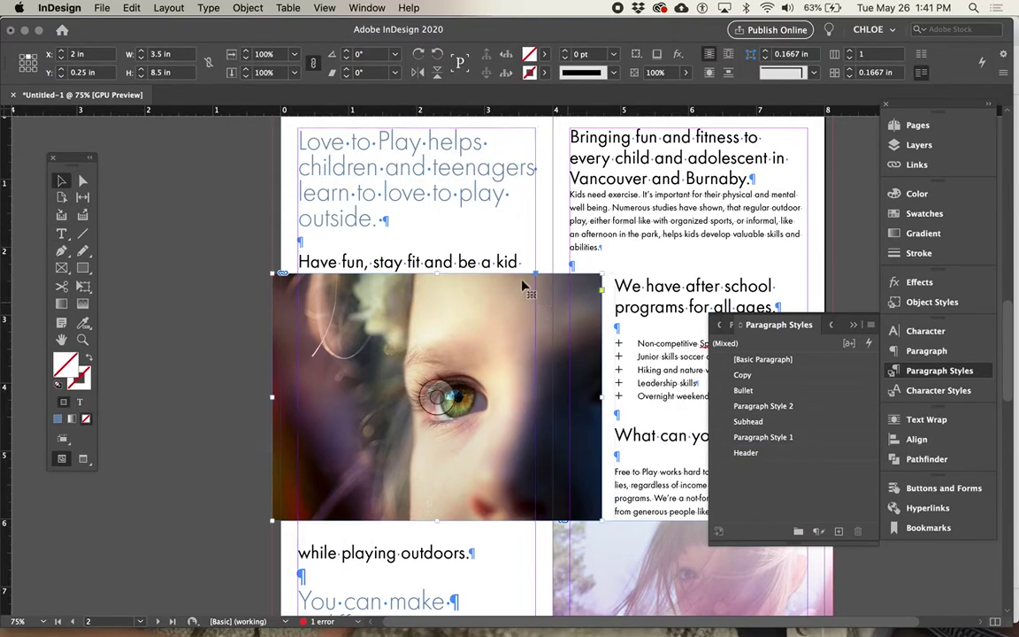
pyautogui.moveTo(434, 275); pyautogui.dragTo(434, 250)
pyautogui.scroll(-3, 413, 371)
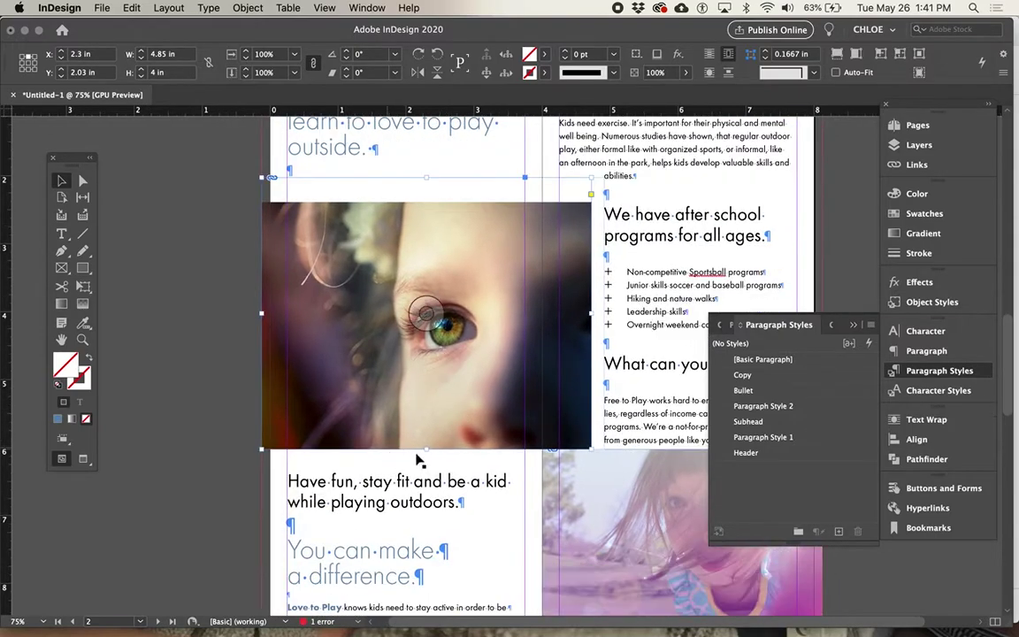
# Set the font size of the subhead "Have fun, stay fit and be a kid while playing outdoors." to 14 pt.
pyautogui.doubleClick(416, 496)
pyautogui.moveTo(462, 502); pyautogui.dragTo(254, 482)
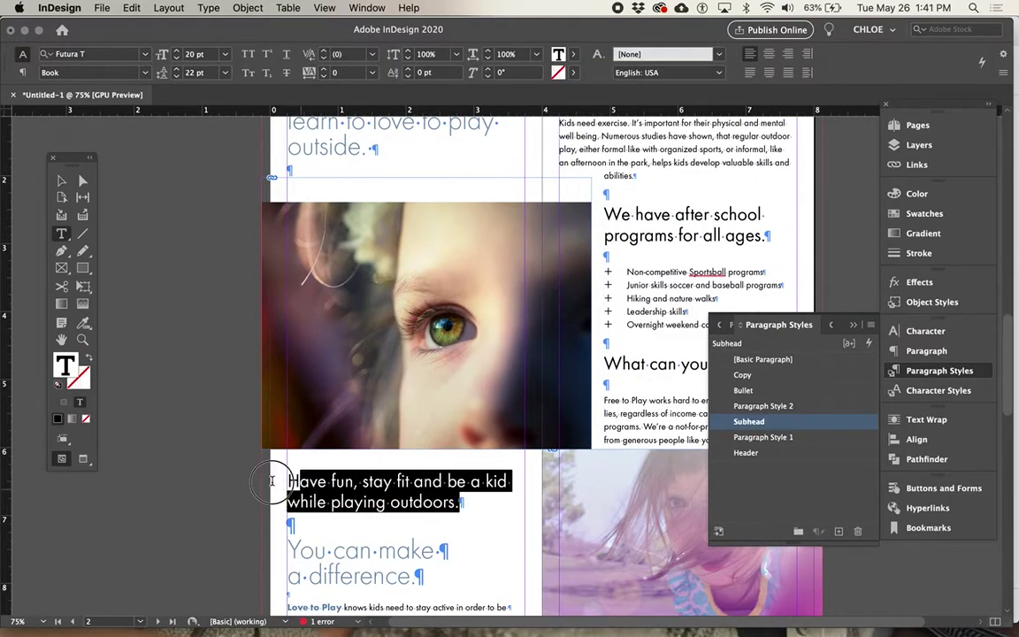
pyautogui.click(177, 59)
pyautogui.click(177, 59)
pyautogui.click(177, 58)
pyautogui.click(177, 58)
pyautogui.click(177, 58)
pyautogui.click(176, 59)
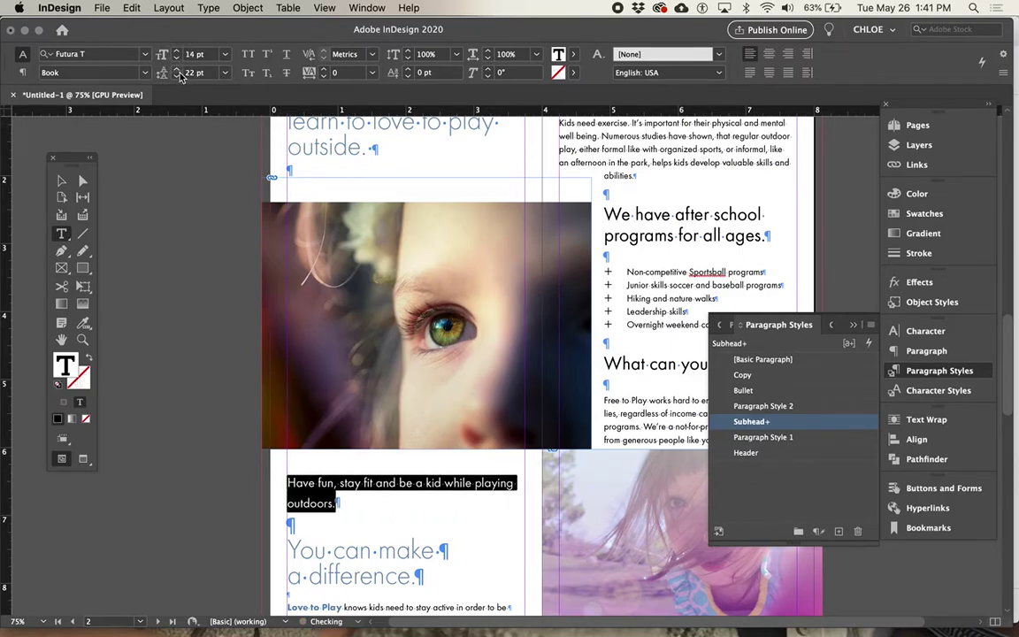
# Set the subhead's leading to 17 pt and redefine the Subhead paragraph style to match.
pyautogui.click(179, 78)
pyautogui.click(180, 78)
pyautogui.click(180, 79)
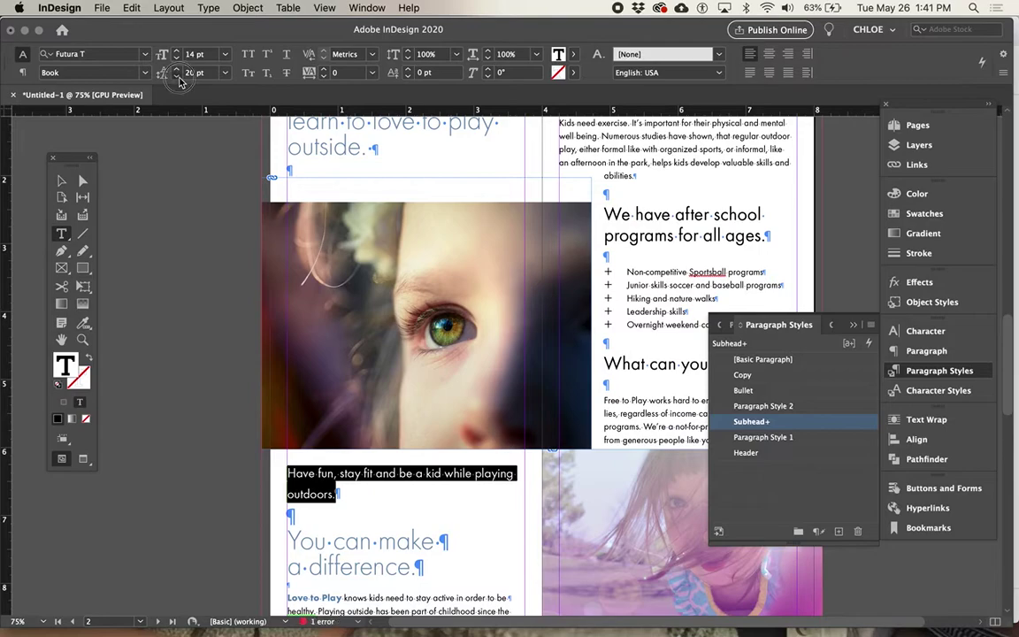
pyautogui.click(179, 78)
pyautogui.click(179, 79)
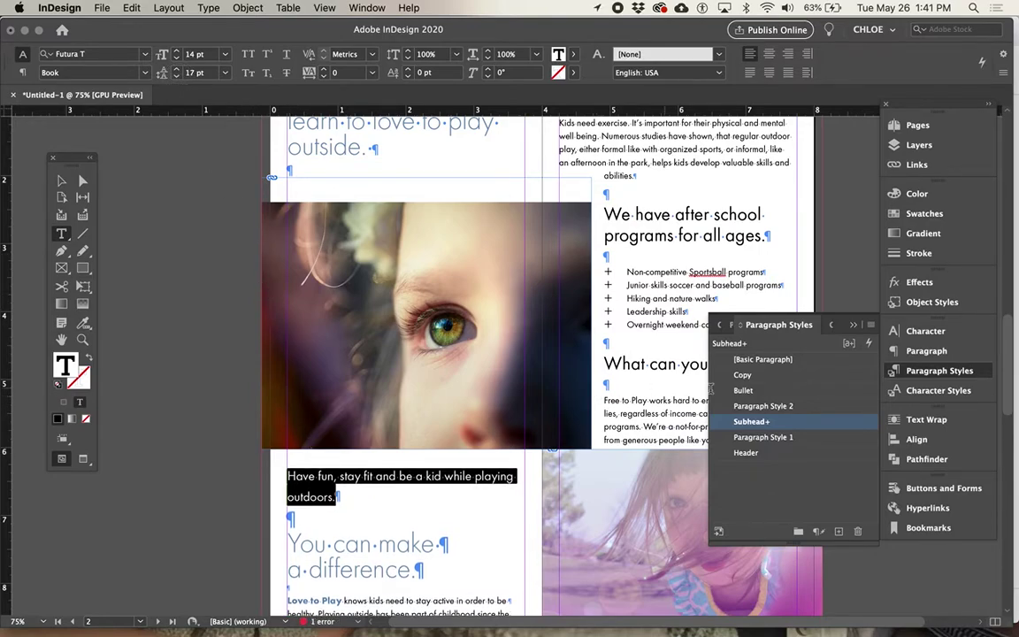
pyautogui.click(872, 325)
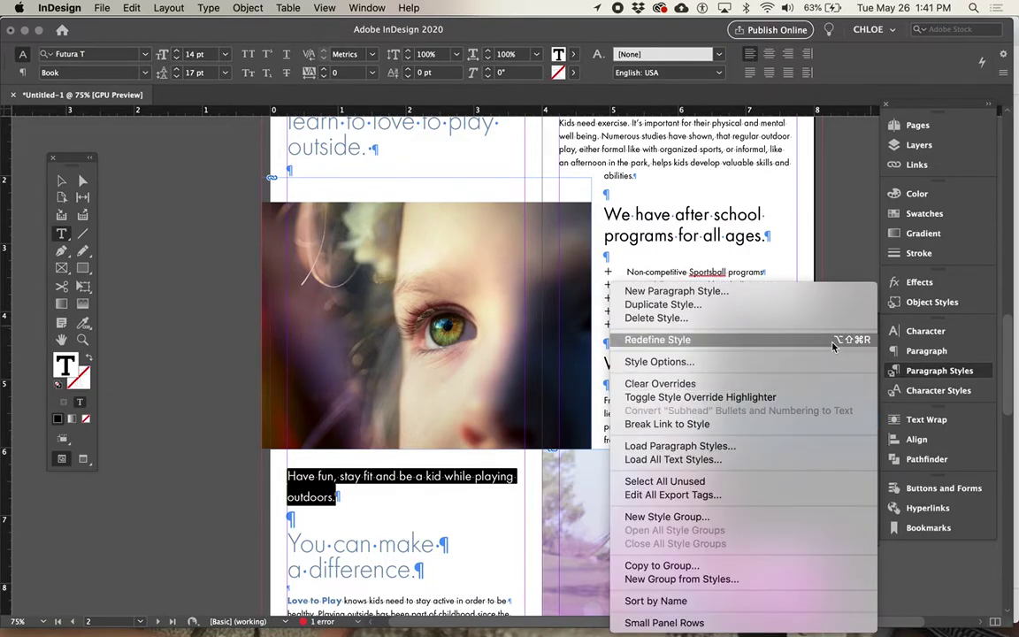
pyautogui.click(734, 339)
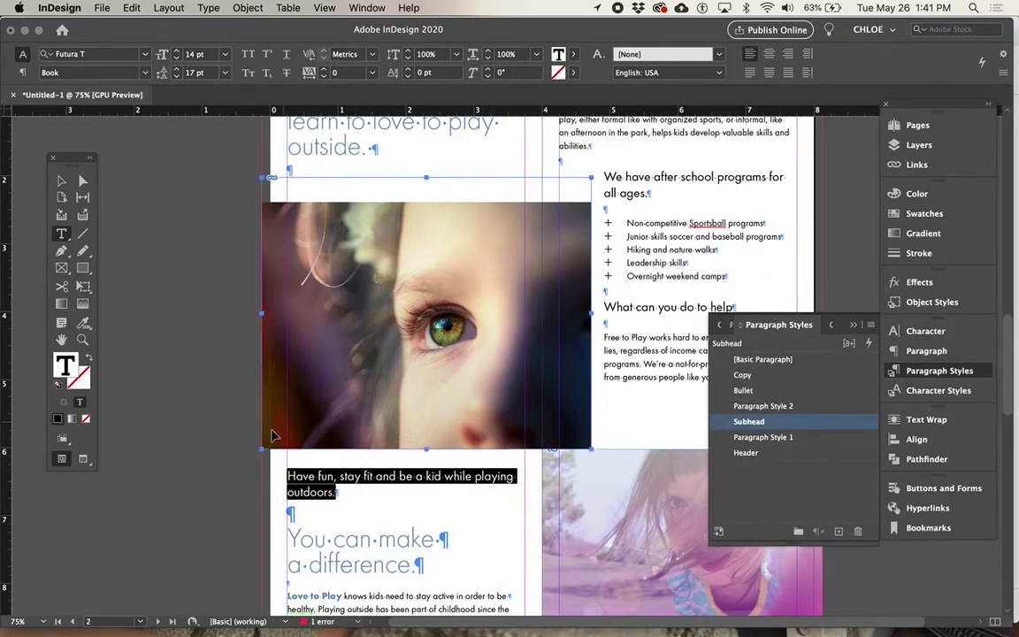
# Preview the spread with panels, guides and hidden characters out of view, and return to the normal screen mode.
pyautogui.press('Escape')
pyautogui.press('Tab')
pyautogui.press('w')
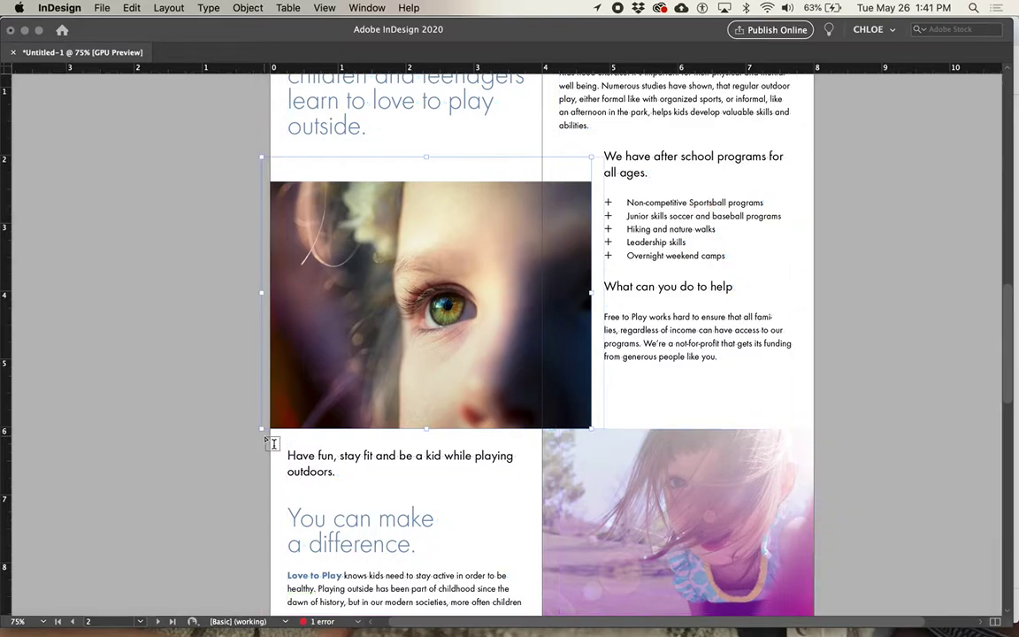
pyautogui.click(248, 443)
pyautogui.scroll(2, 247, 446)
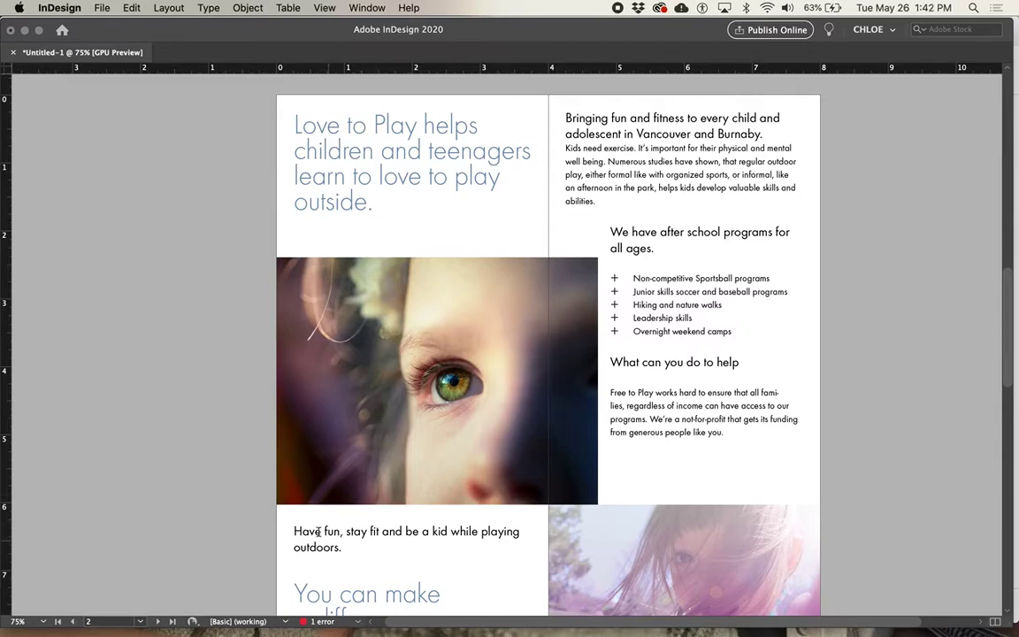
pyautogui.press('w')
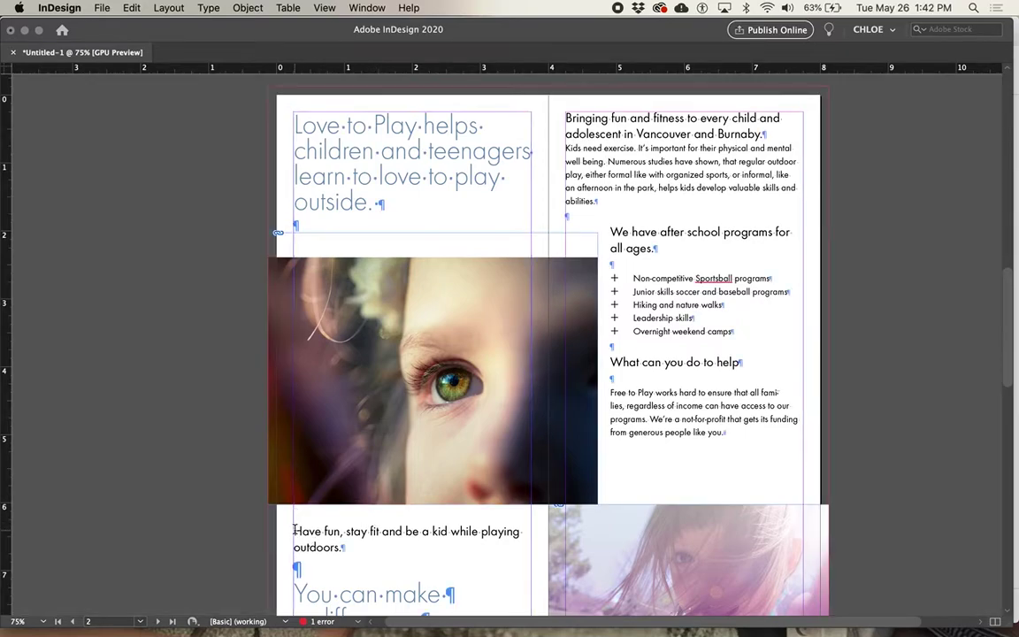
# Delete the empty paragraph above the subhead "Have fun, stay fit and be a kid while playing outdoors.".
pyautogui.click(294, 530)
pyautogui.press('BackSpace')
pyautogui.click(193, 255)
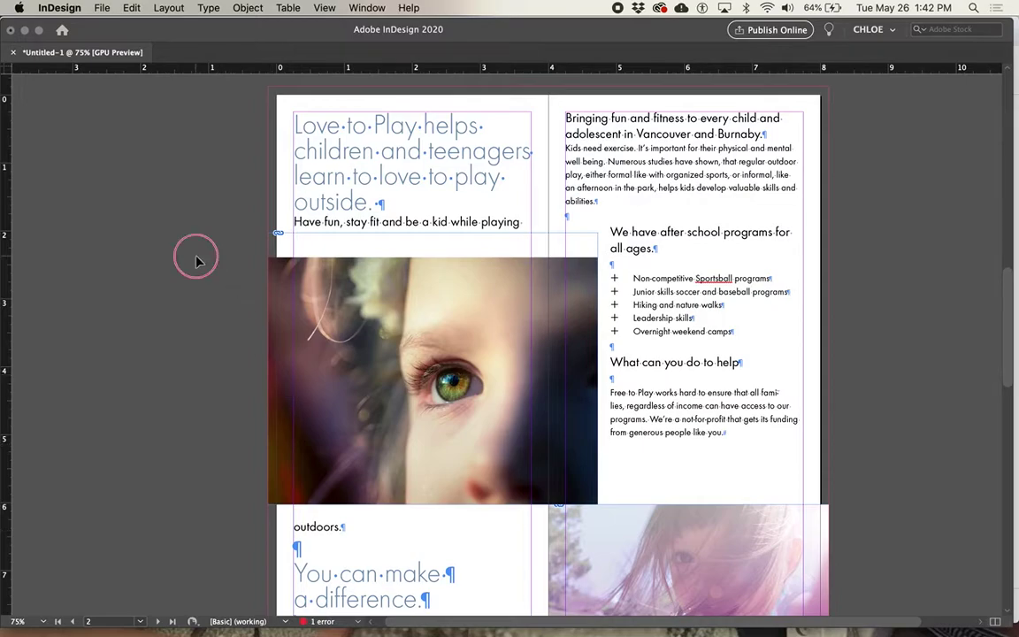
# Lower the top edge of the eye photo's frame to meet the upper edge of the visible image.
pyautogui.click(435, 233)
pyautogui.moveTo(435, 234); pyautogui.dragTo(424, 256)
pyautogui.click(433, 257)
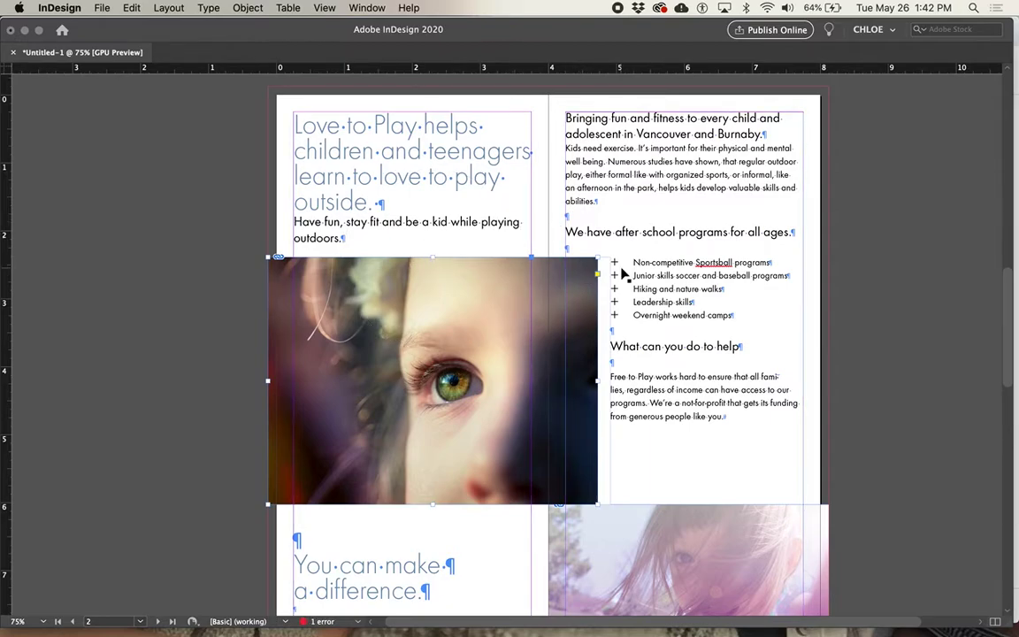
# Delete the empty paragraph above the heading "You can make a difference." below the eye photo.
pyautogui.scroll(-5, 403, 446)
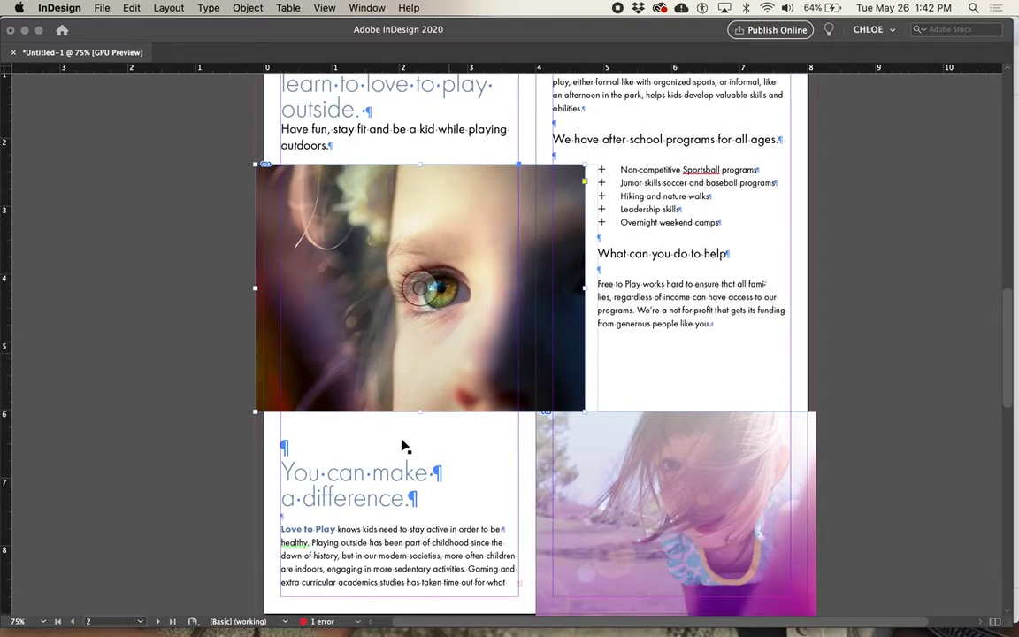
pyautogui.doubleClick(326, 475)
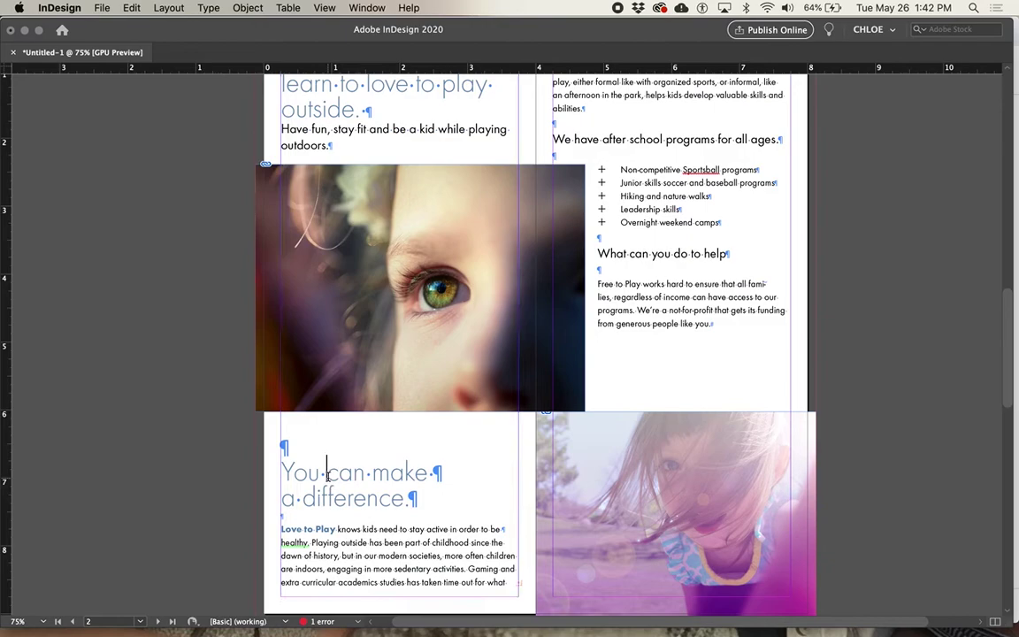
pyautogui.click(283, 472)
pyautogui.press('BackSpace')
pyautogui.click(223, 473)
# Review the whole spread in preview mode, check the long text frame under the eye photo, and bring the panels back.
pyautogui.press('w')
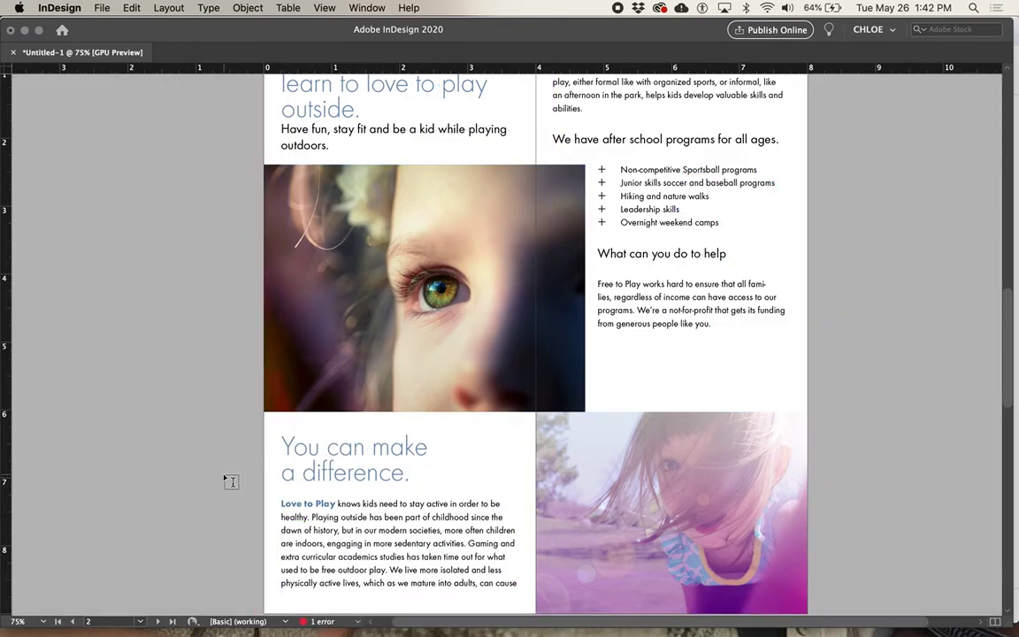
pyautogui.scroll(-2, 826, 325)
pyautogui.scroll(5, 826, 325)
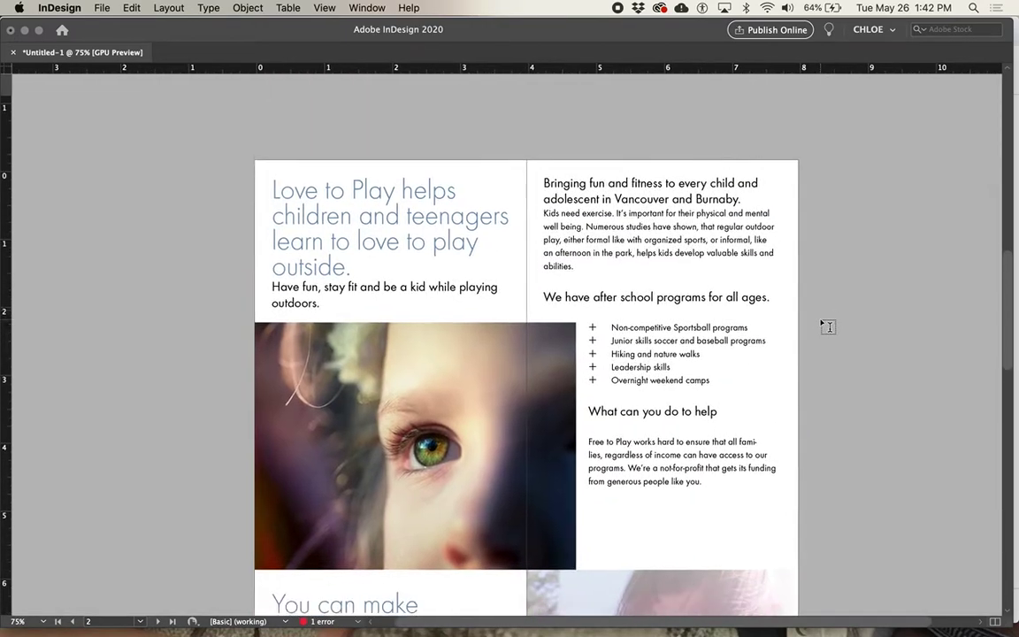
pyautogui.scroll(-4, 825, 325)
pyautogui.click(574, 436)
pyautogui.click(398, 543)
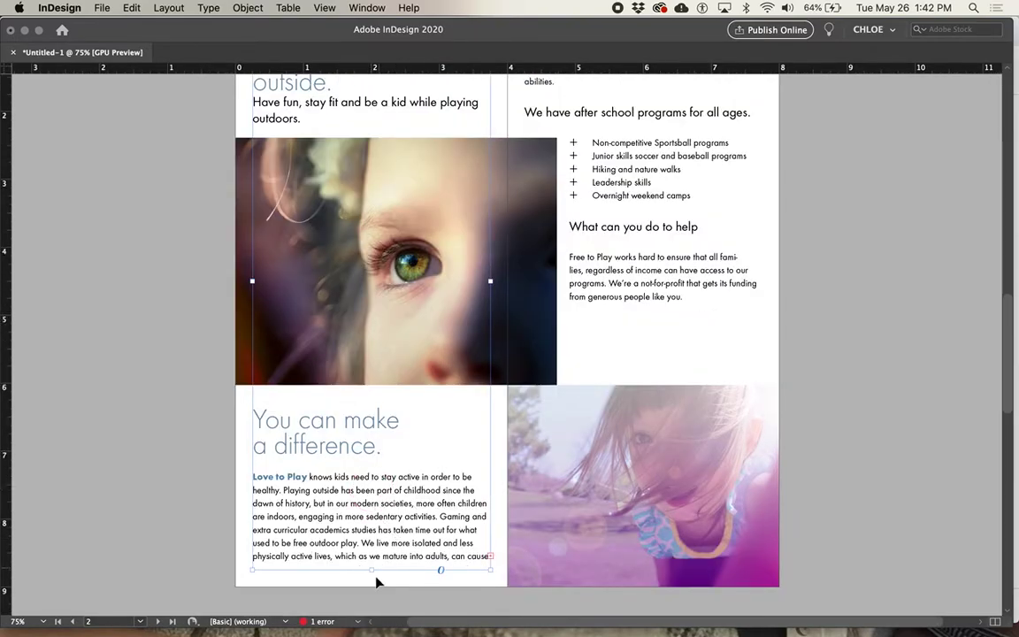
pyautogui.scroll(-3, 376, 582)
pyautogui.press('Tab')
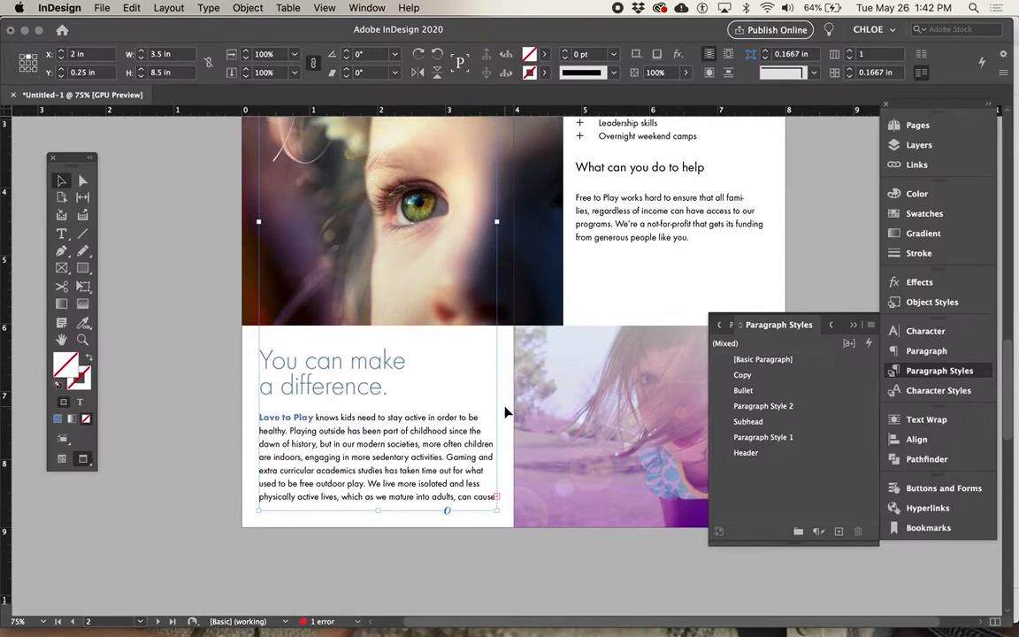
# Insert a forced line break before "while" in the subhead under the Love to Play header.
pyautogui.scroll(7, 507, 412)
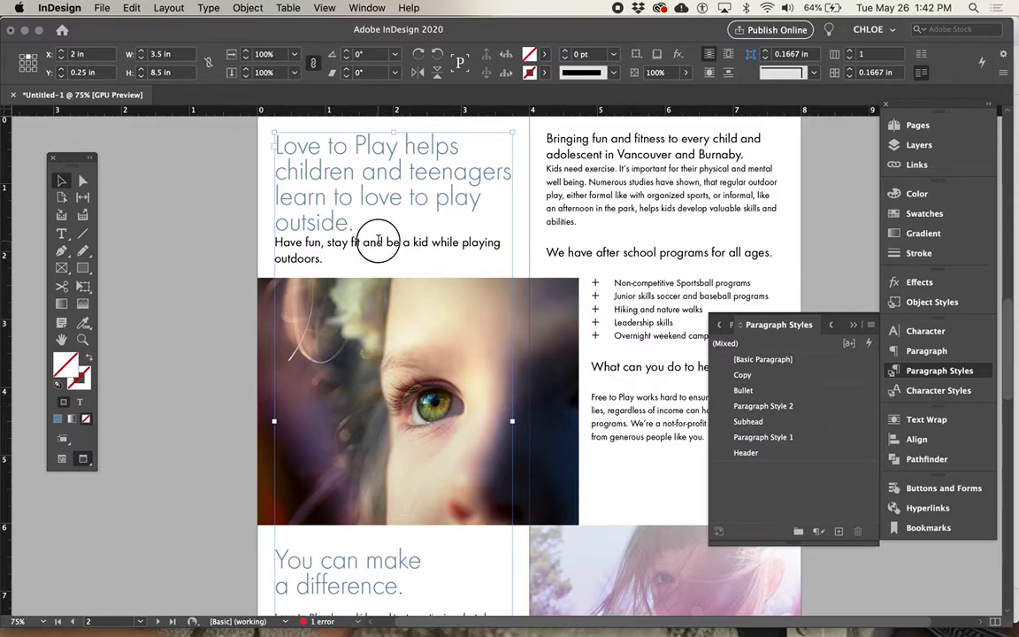
pyautogui.doubleClick(379, 240)
pyautogui.click(429, 246)
pyautogui.hotkey('shift', 'Return')
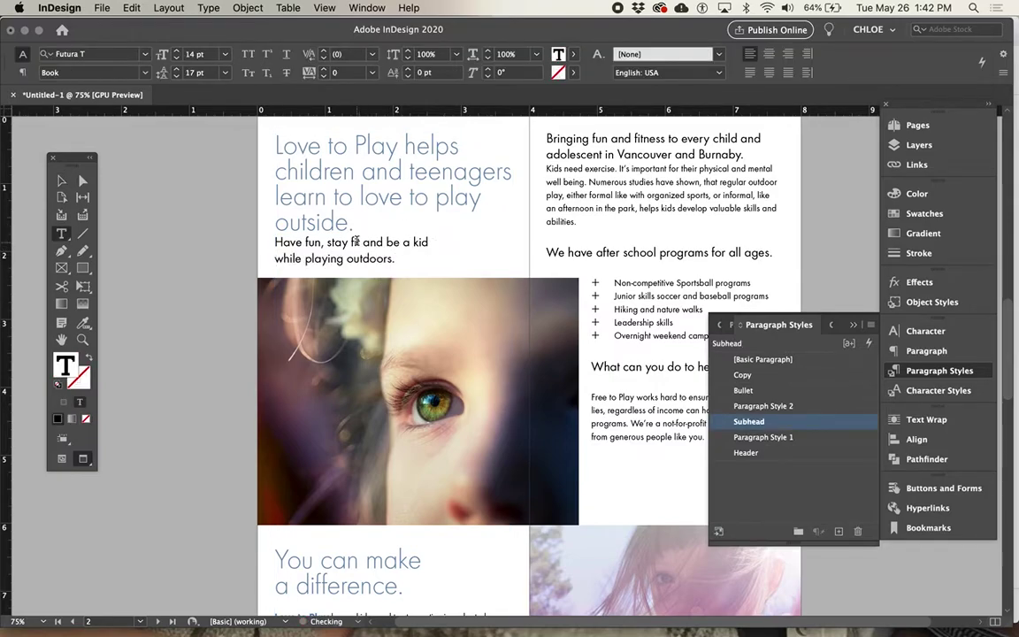
pyautogui.click(277, 246)
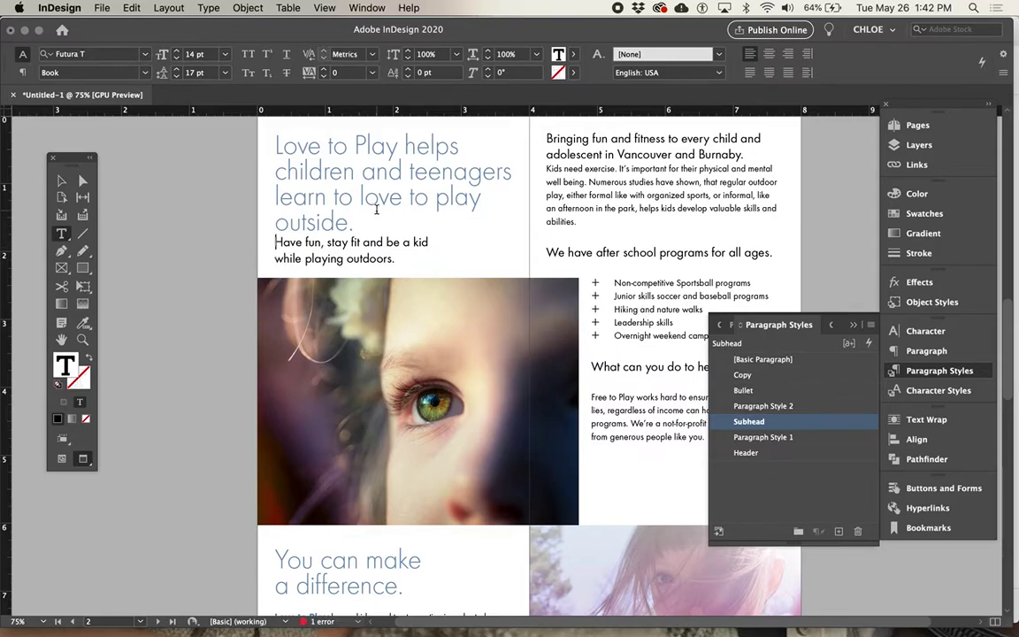
# Set the font size of the header "Love to Play helps children and teenagers learn to love to play outside." to 26 pt.
pyautogui.scroll(1, 376, 210)
pyautogui.moveTo(352, 235); pyautogui.dragTo(275, 158)
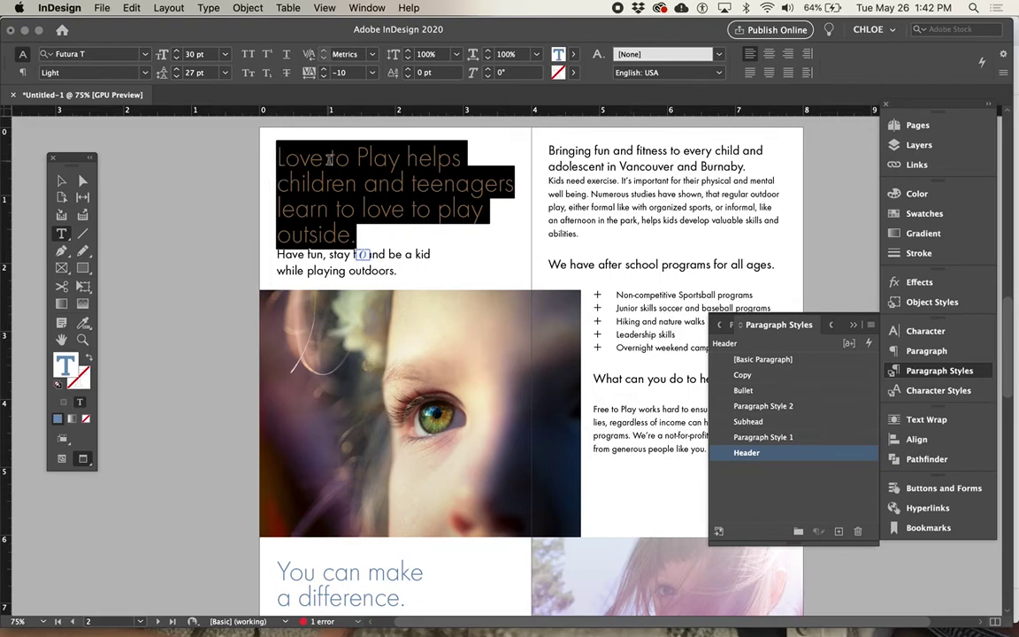
pyautogui.click(176, 58)
pyautogui.click(177, 58)
pyautogui.click(177, 58)
pyautogui.click(177, 58)
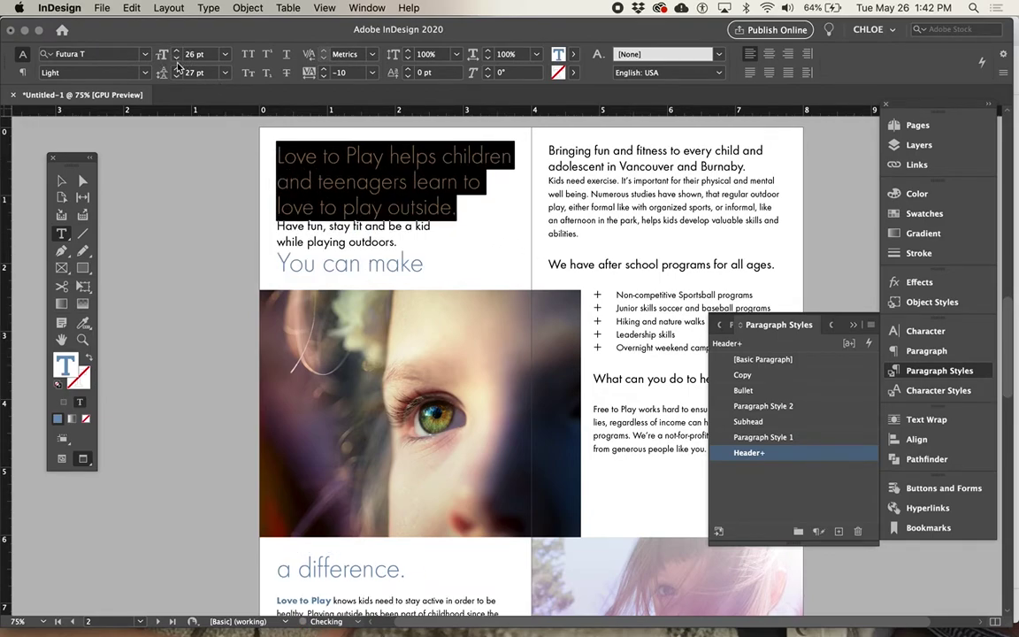
# Set the header's leading to 25 pt and redefine the Header paragraph style to match.
pyautogui.click(176, 77)
pyautogui.click(176, 77)
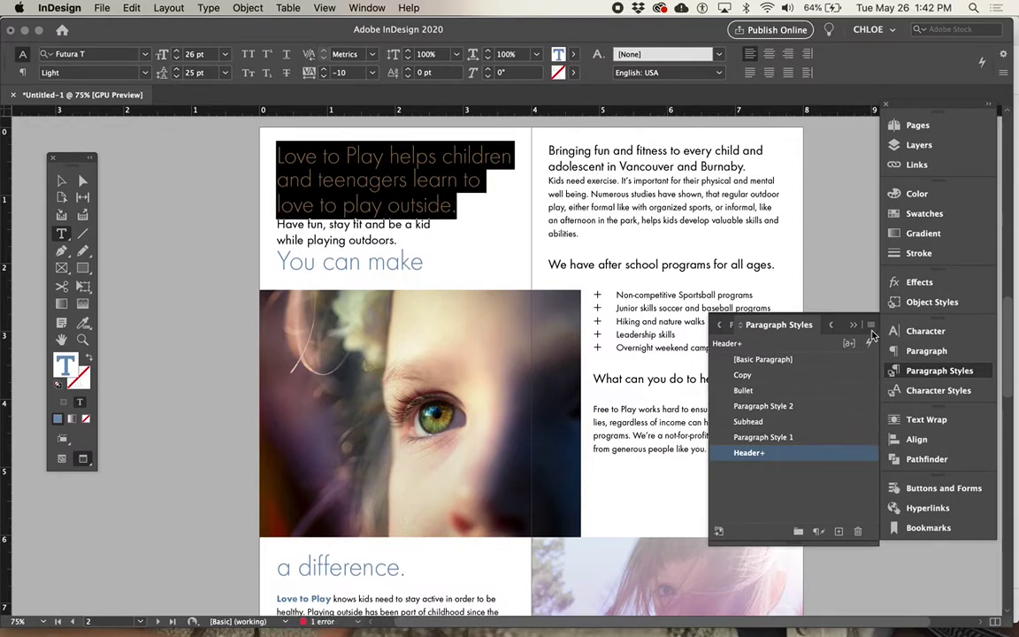
pyautogui.click(872, 325)
pyautogui.click(844, 337)
# Change the "Have fun, stay fit" subhead to the Demi font style with a tracking of 80.
pyautogui.moveTo(397, 239); pyautogui.dragTo(270, 221)
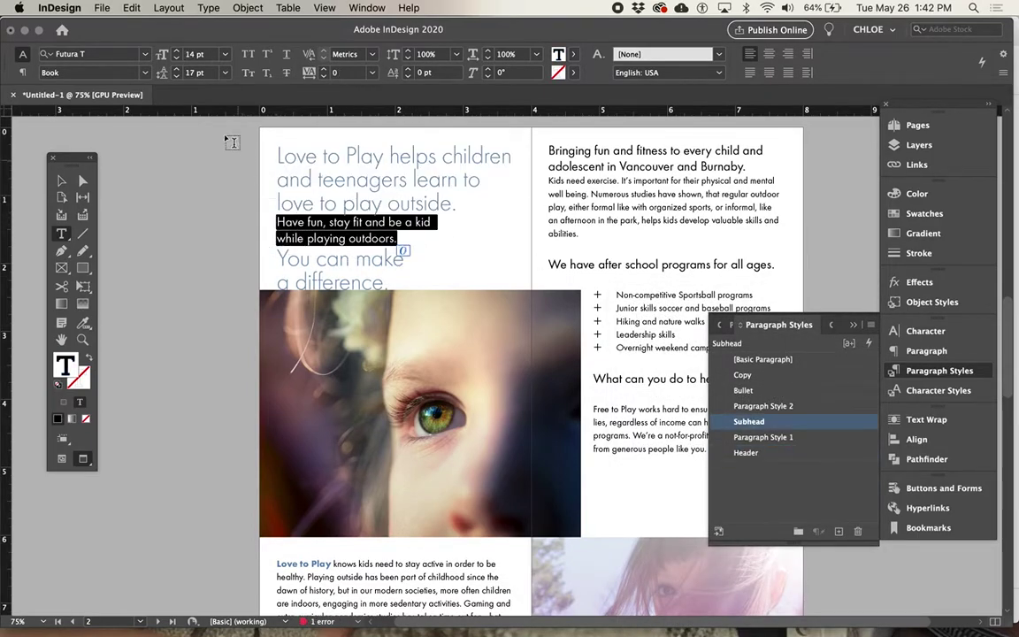
pyautogui.click(143, 73)
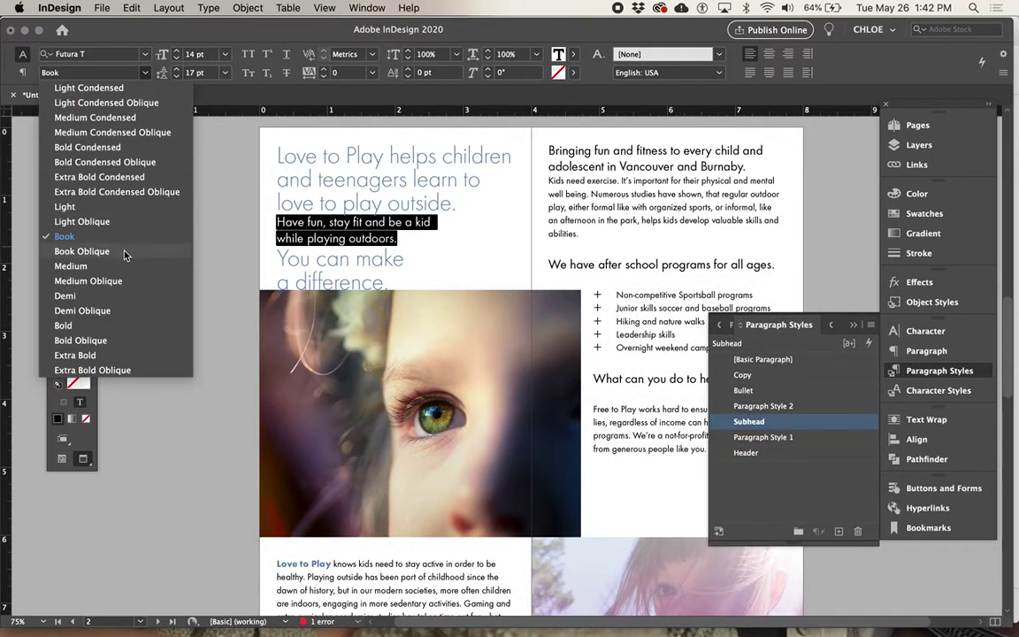
pyautogui.click(124, 295)
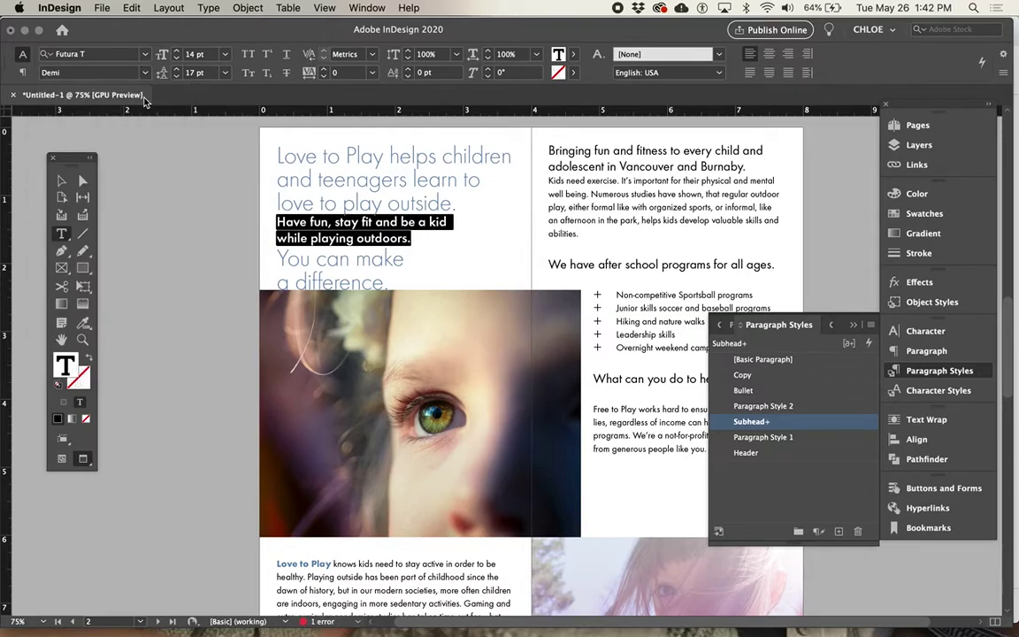
pyautogui.click(325, 70)
pyautogui.click(324, 70)
pyautogui.click(325, 70)
pyautogui.click(325, 70)
# Set the subhead's leading to 22 pt and redefine the Subhead paragraph style with its new formatting.
pyautogui.click(176, 69)
pyautogui.click(176, 68)
pyautogui.click(176, 68)
pyautogui.click(176, 68)
pyautogui.click(176, 68)
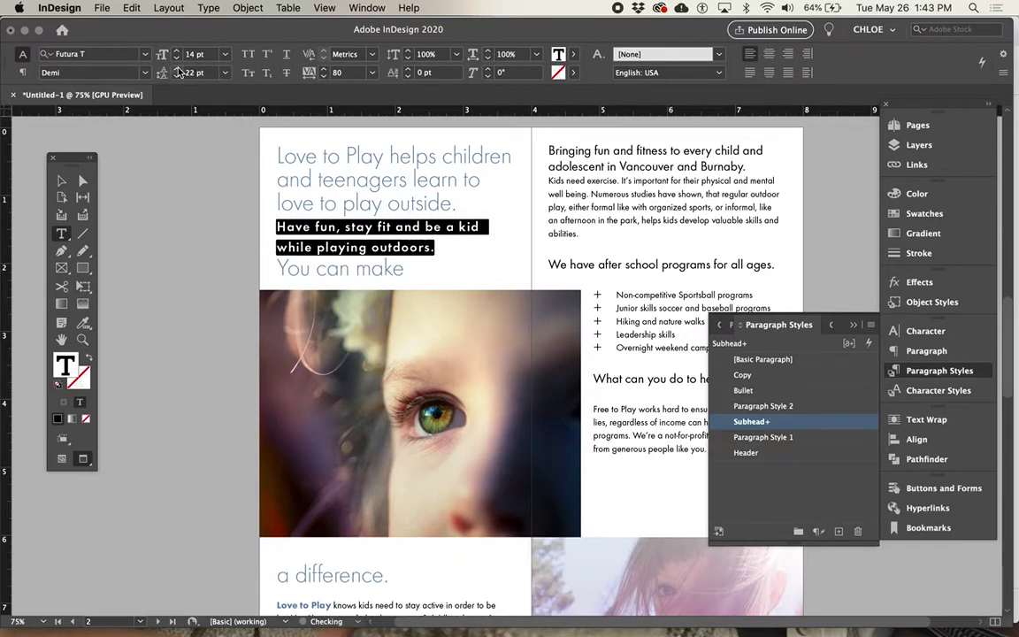
pyautogui.click(870, 326)
pyautogui.click(840, 337)
# Insert an empty paragraph before the heading "You can make a difference." so it flows below the eye photo.
pyautogui.click(61, 181)
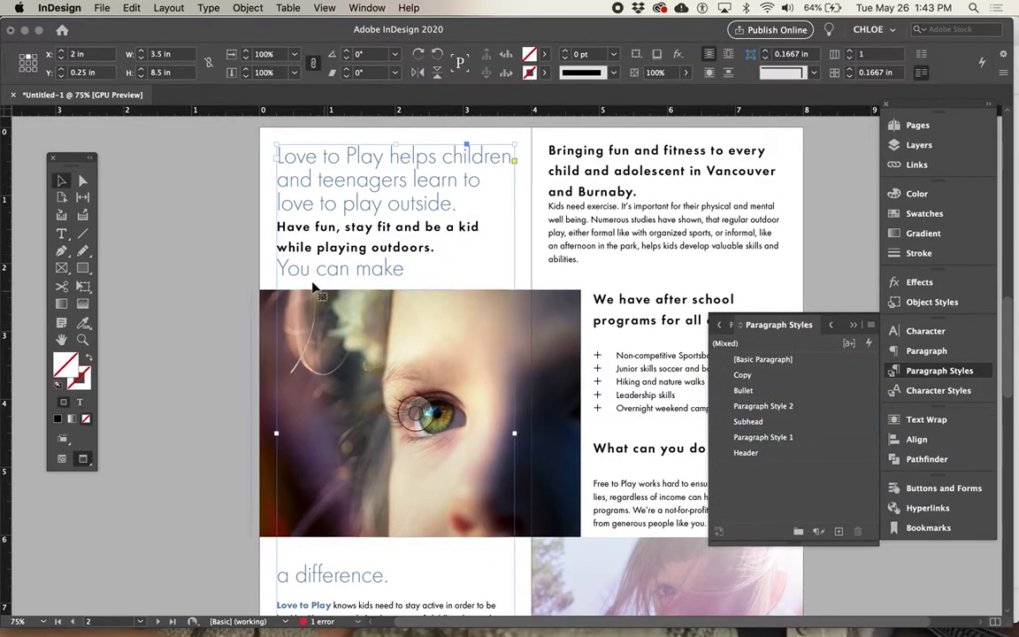
pyautogui.doubleClick(278, 267)
pyautogui.press('Return')
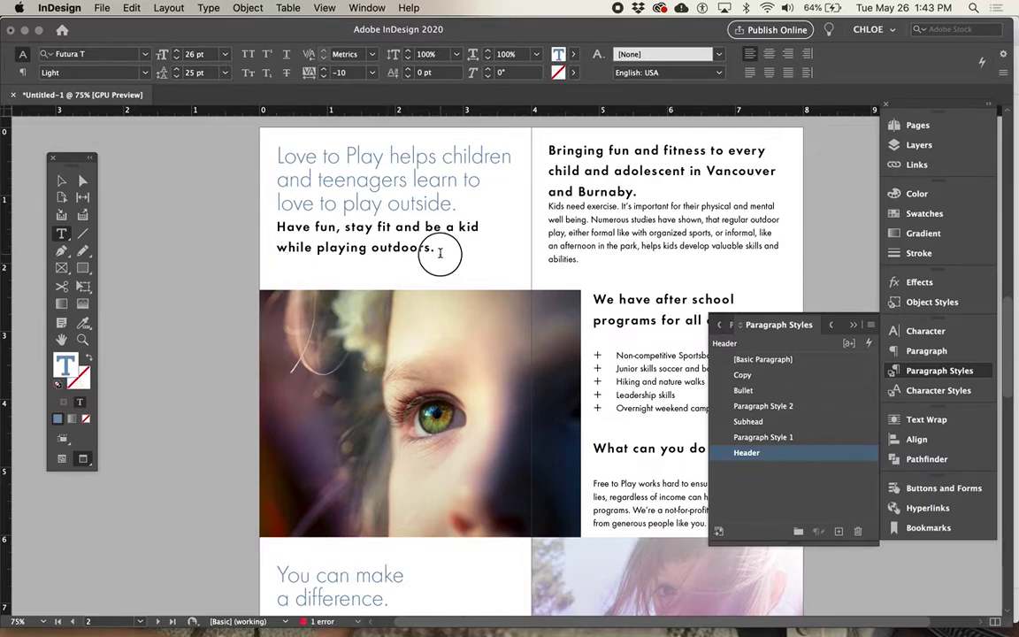
# Set the leading of the subhead's line "while playing outdoors." to 14 pt and redefine the Subhead paragraph style to match.
pyautogui.moveTo(441, 249); pyautogui.dragTo(281, 249)
pyautogui.click(176, 77)
pyautogui.click(176, 77)
pyautogui.click(176, 77)
pyautogui.click(176, 77)
pyautogui.click(176, 77)
pyautogui.click(176, 77)
pyautogui.click(176, 77)
pyautogui.click(176, 77)
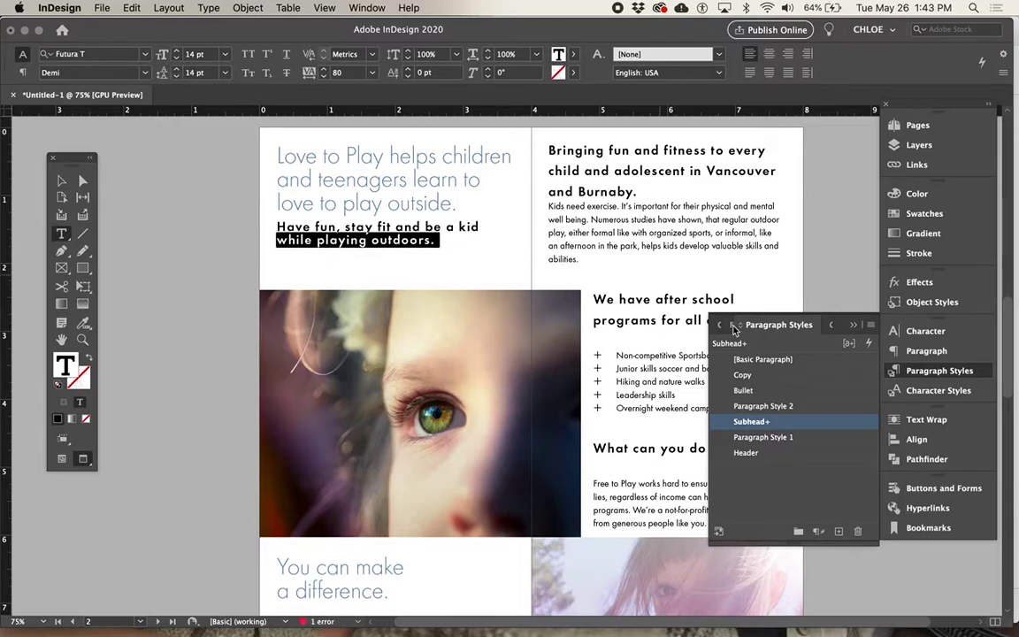
pyautogui.click(871, 325)
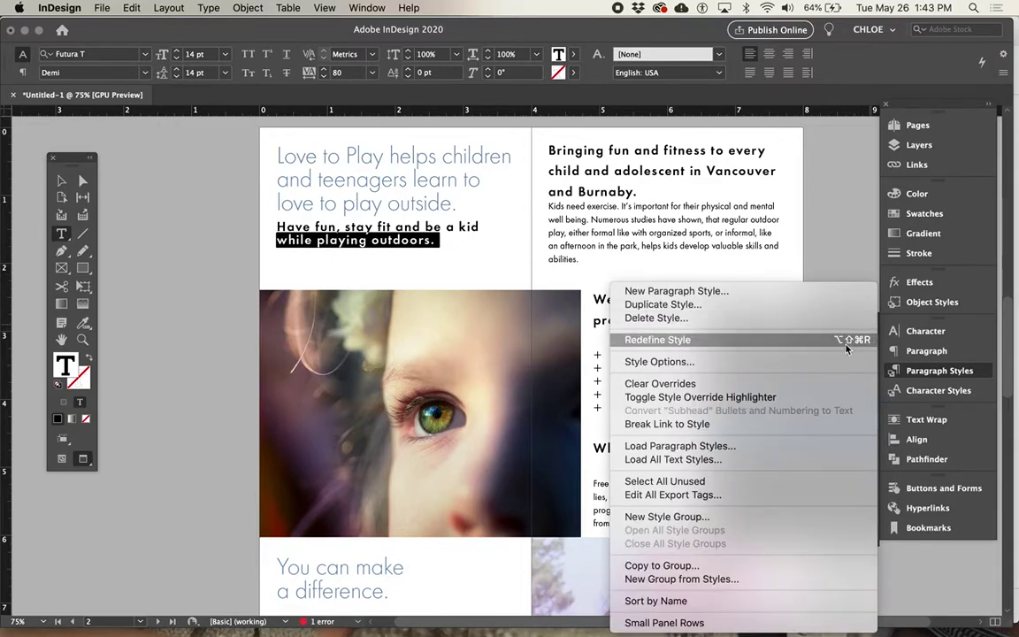
pyautogui.click(778, 337)
# Insert an empty paragraph between the Love to Play header and its subhead.
pyautogui.click(272, 219)
pyautogui.press('Return')
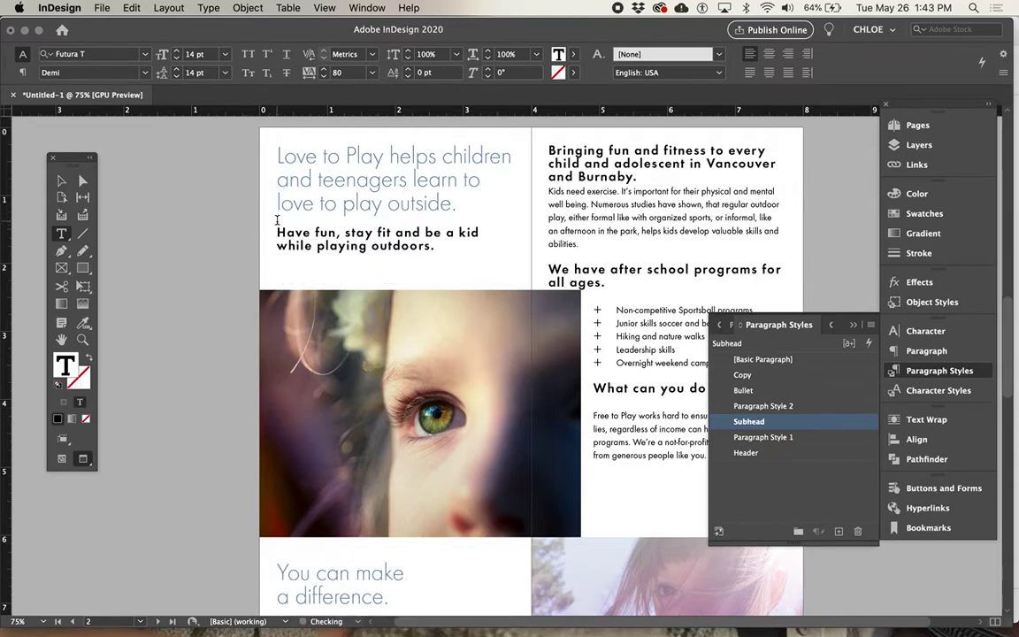
pyautogui.press('Escape')
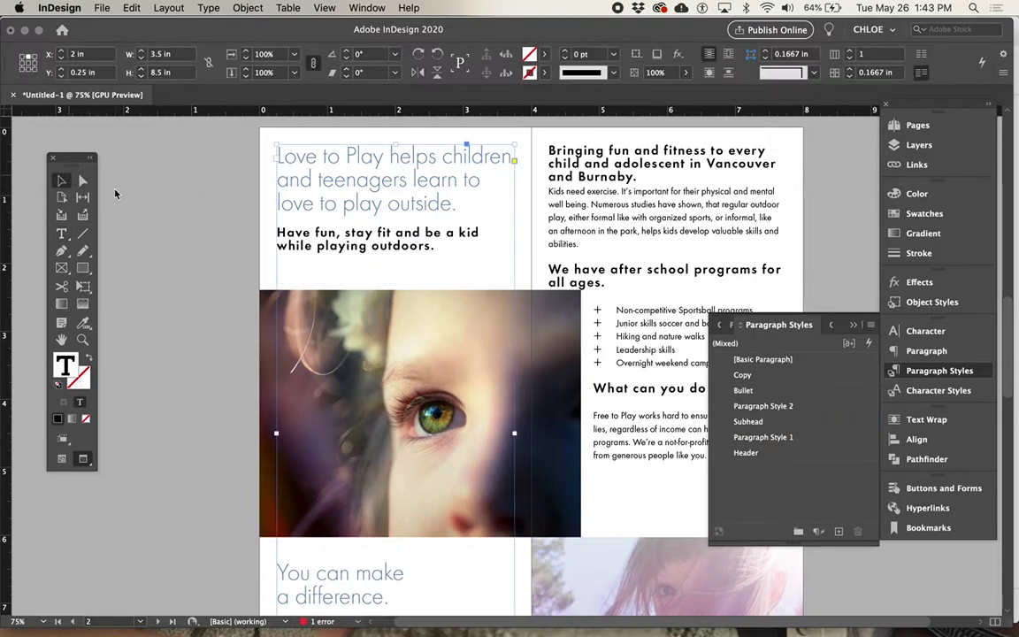
# Review the restyled spread without the panels, and return to the normal screen mode.
pyautogui.press('Tab')
pyautogui.scroll(-5, 364, 359)
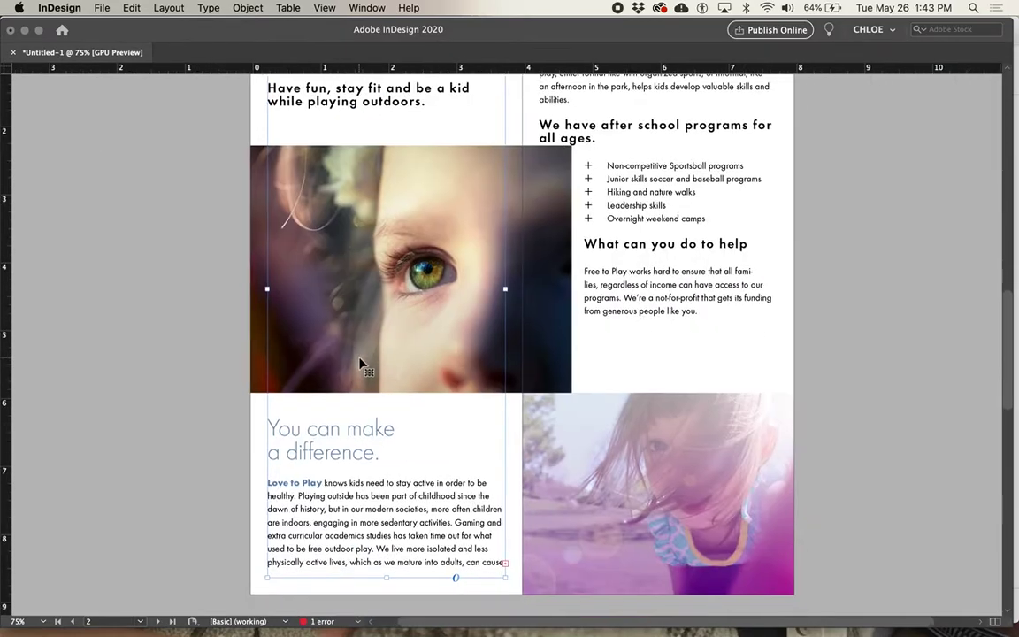
pyautogui.scroll(5, 494, 424)
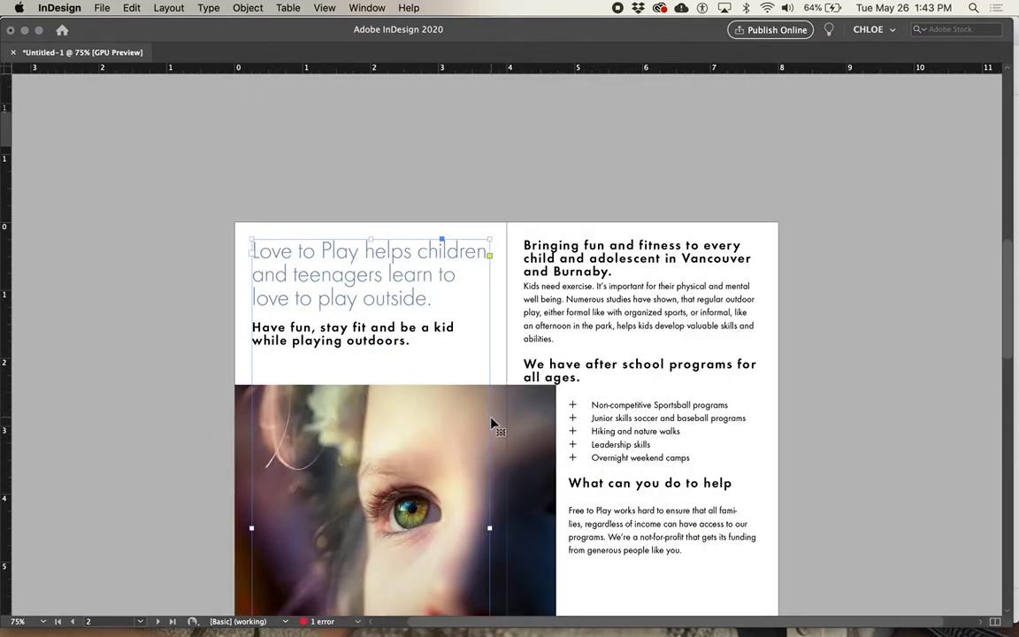
pyautogui.scroll(-3, 656, 379)
pyautogui.scroll(-5, 656, 379)
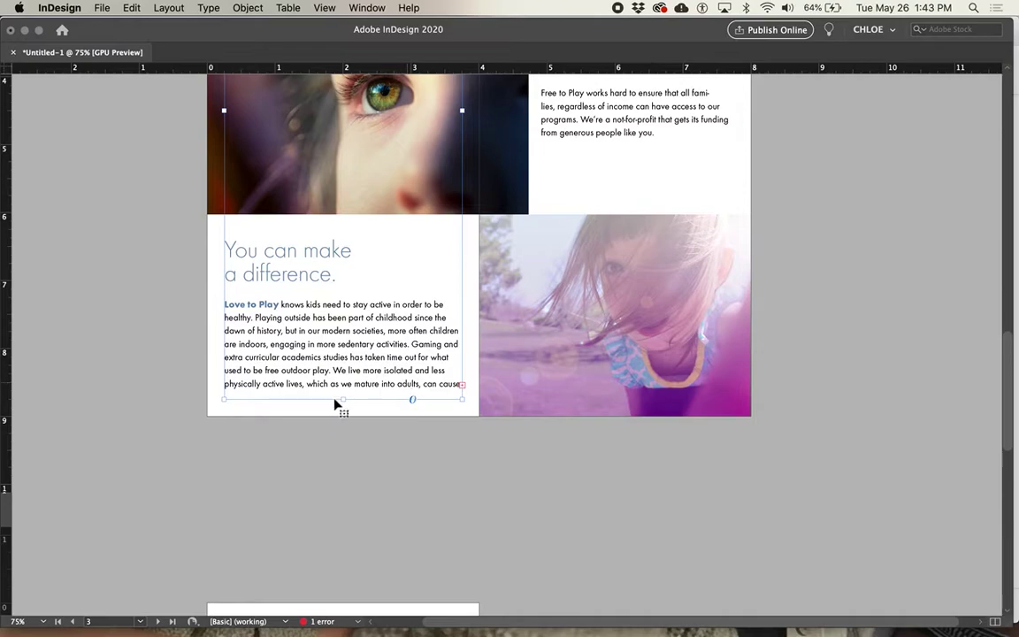
pyautogui.press('w')
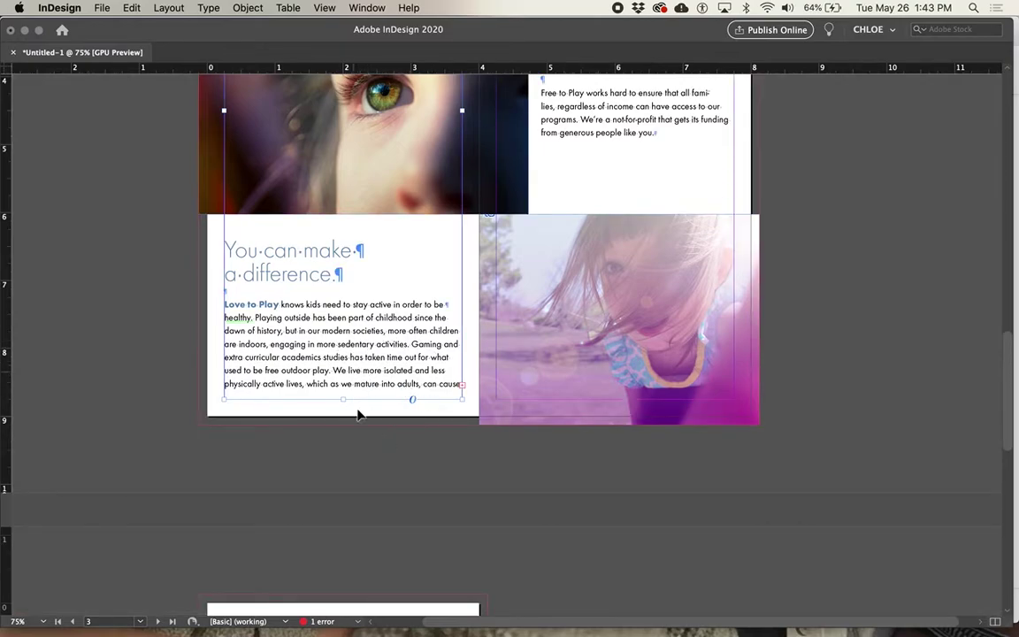
# Try removing the paragraph break before "a difference." in the lower heading, and restore it.
pyautogui.click(224, 274)
pyautogui.press('BackSpace')
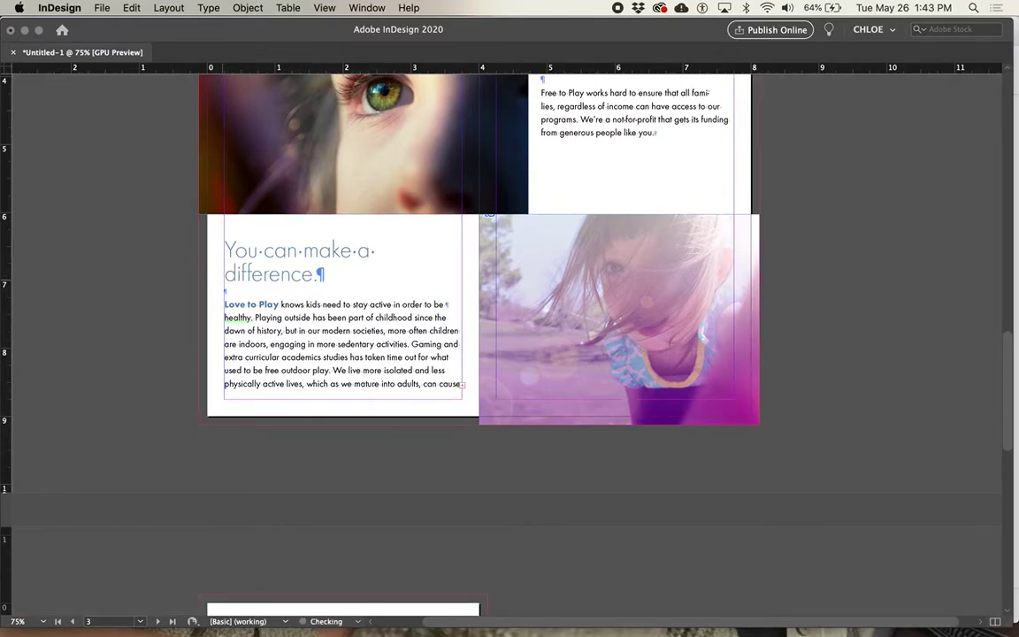
pyautogui.press('Return')
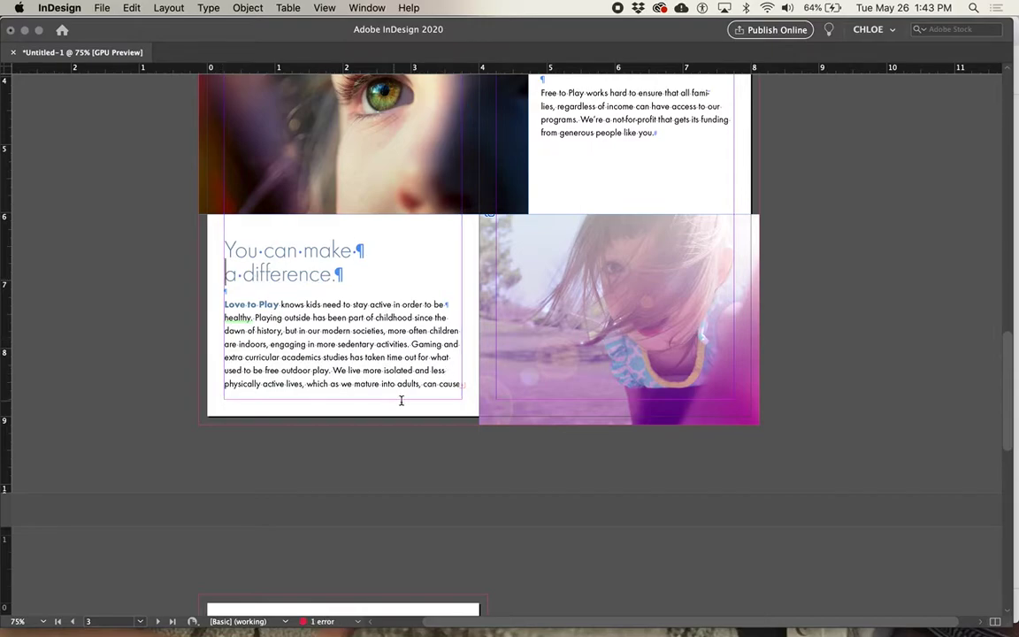
# Preview the full spread at 50% zoom.
pyautogui.press('super+minus')
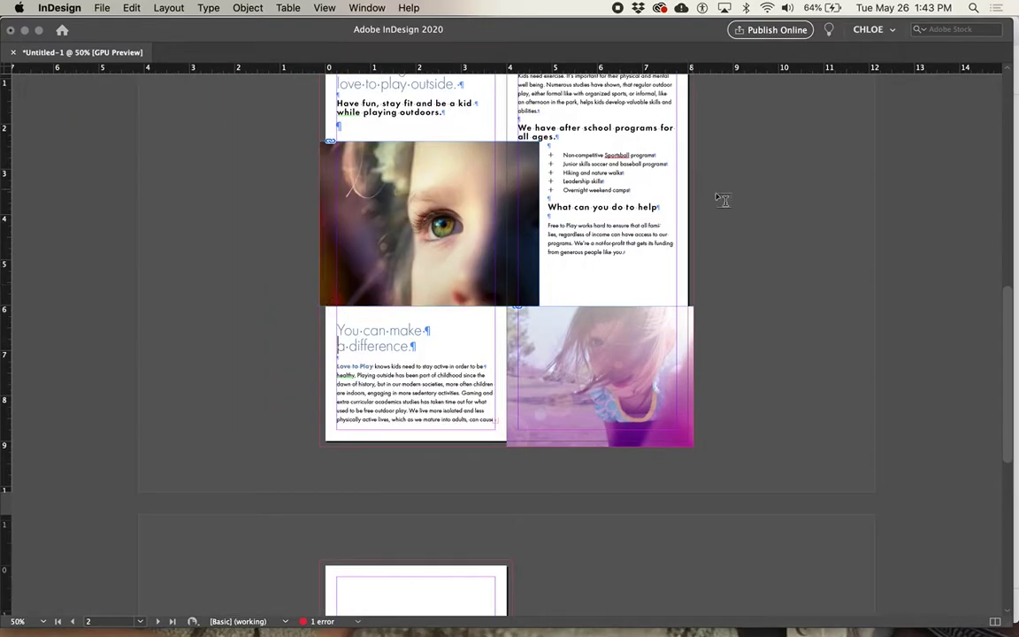
pyautogui.press('Escape')
pyautogui.press('w')
pyautogui.scroll(2, 555, 374)
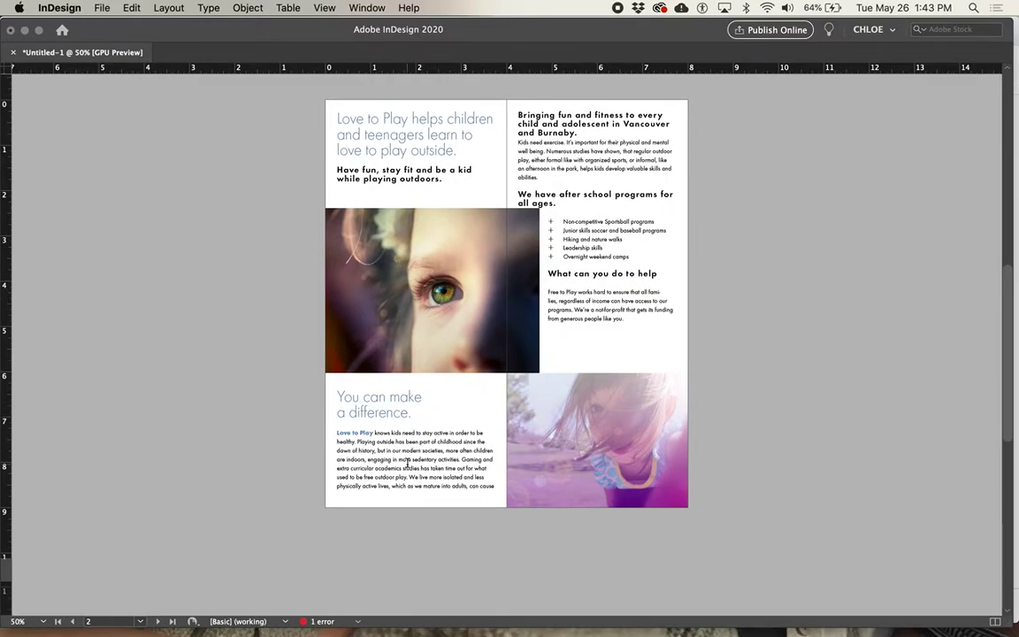
# Extend the first text frame's bottom edge past the page to a height of about 10.04 in, and show it in normal screen mode.
pyautogui.press('Tab')
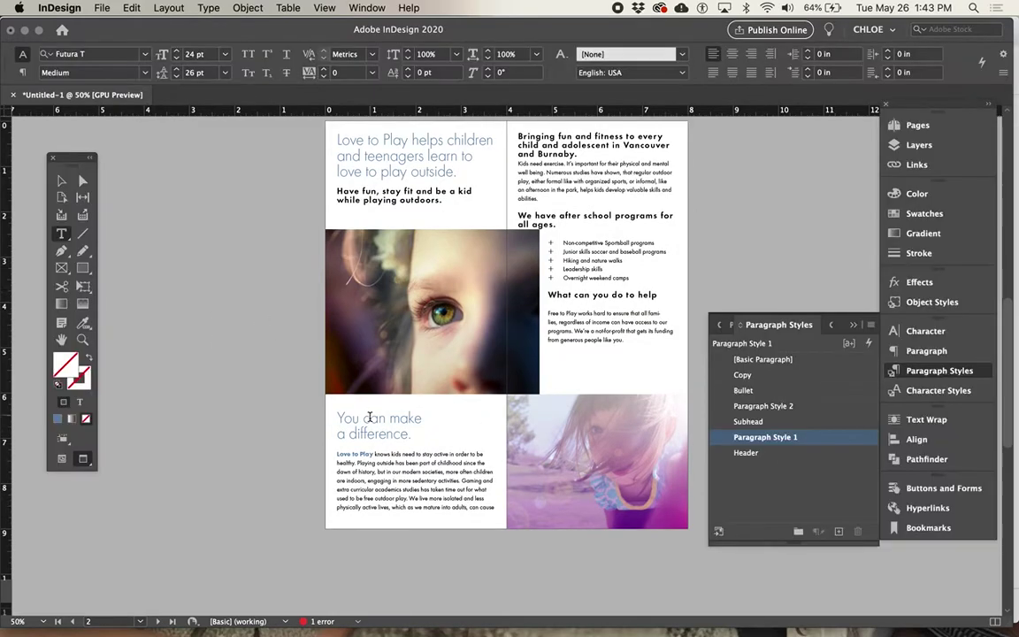
pyautogui.click(62, 180)
pyautogui.click(359, 432)
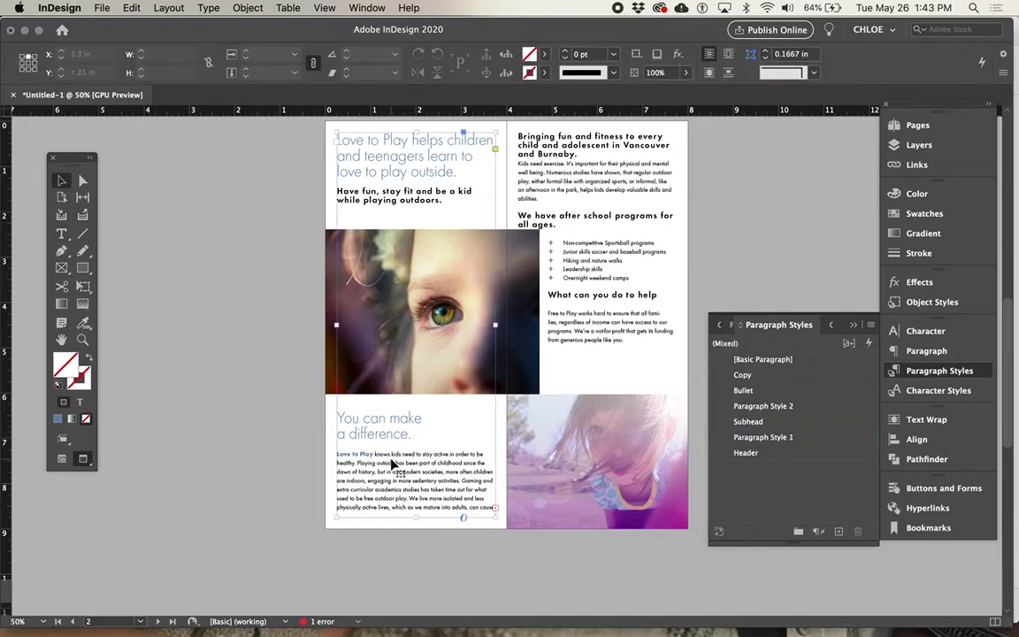
pyautogui.moveTo(413, 515); pyautogui.dragTo(419, 588)
pyautogui.press('w')
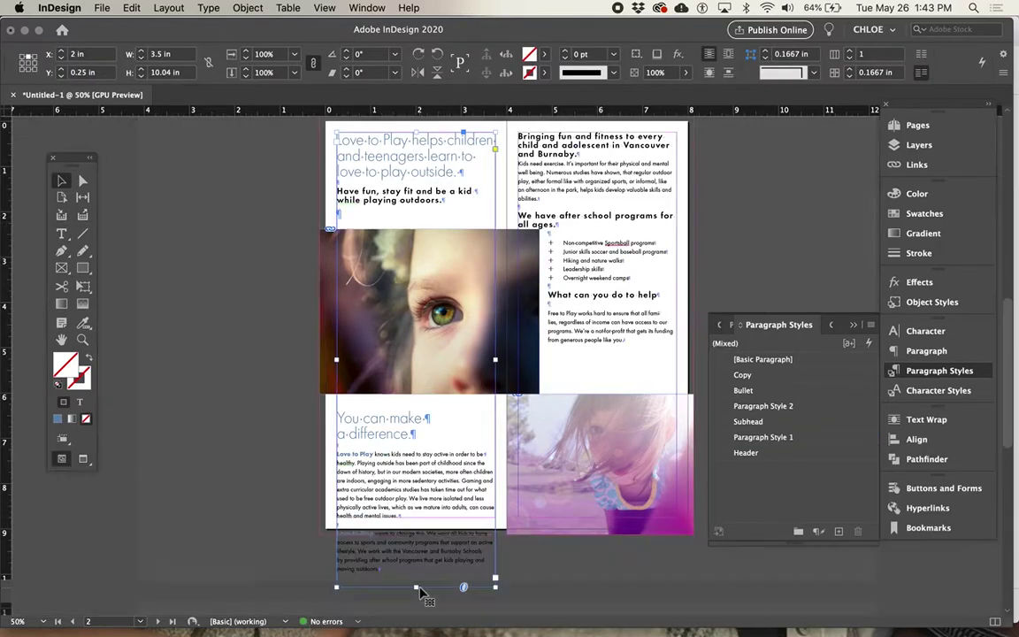
# Move the overset paragraph "Love to Play wants to change this" to the start of the right page's text, above the "Bringing fun and fitness" subhead.
pyautogui.doubleClick(354, 520)
pyautogui.tripleClick(336, 534)
pyautogui.press('cmd+c')
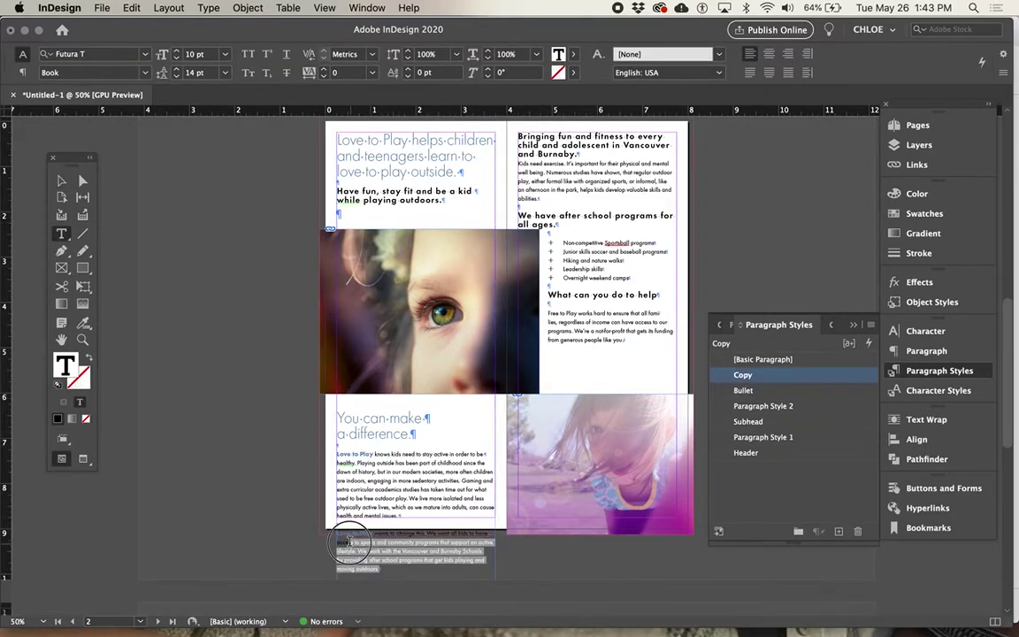
pyautogui.press('BackSpace')
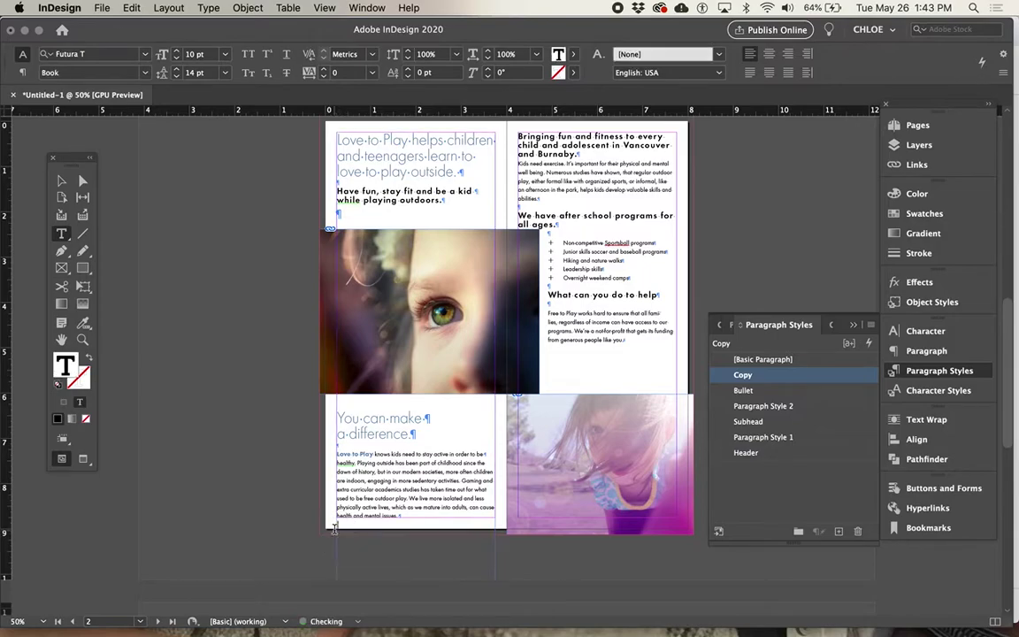
pyautogui.scroll(3, 335, 529)
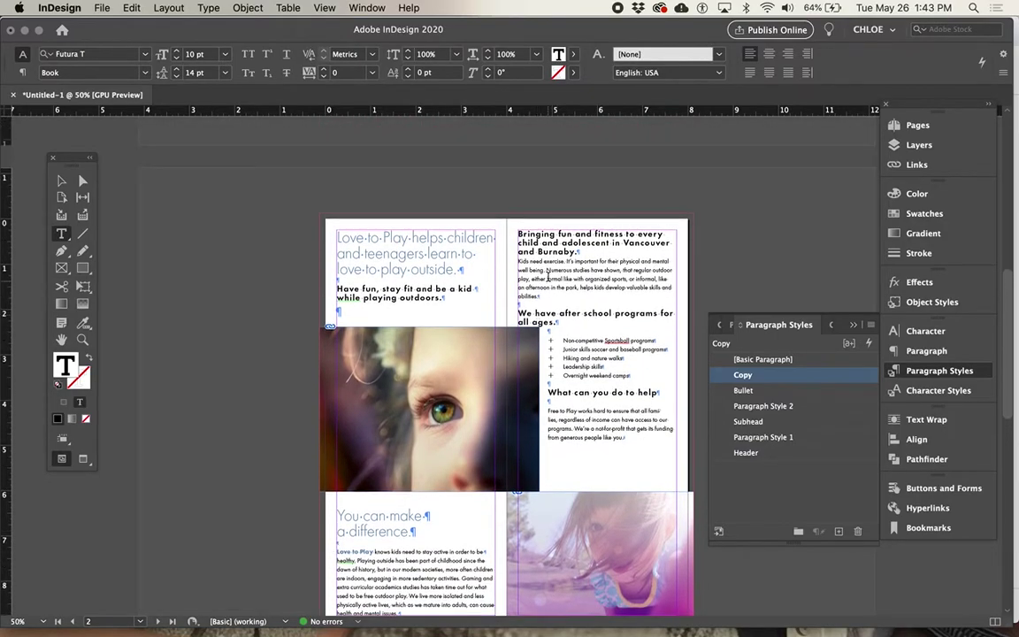
pyautogui.click(518, 234)
pyautogui.press('cmd+v')
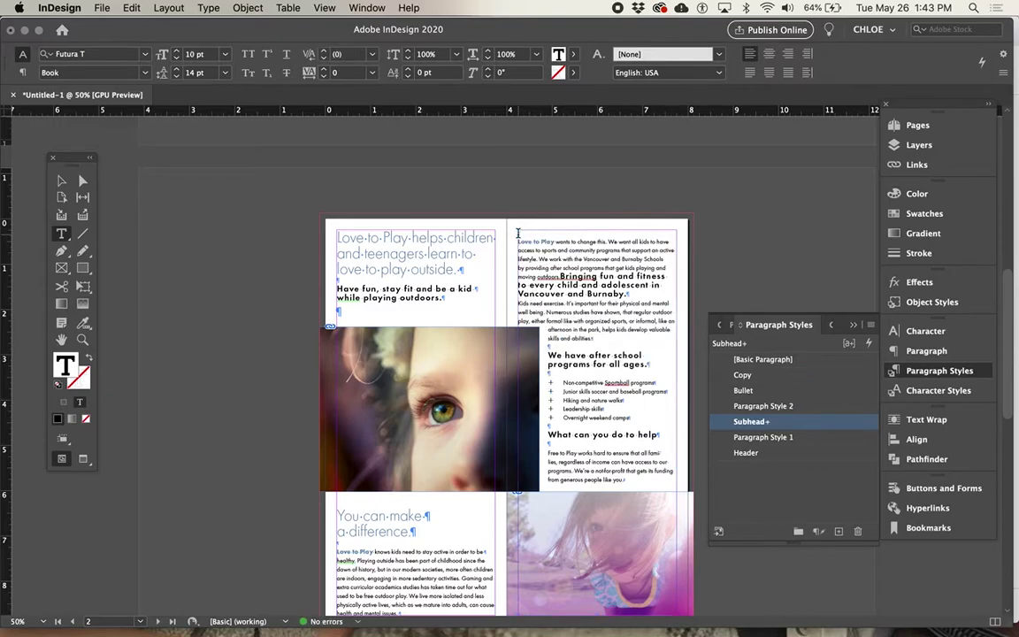
# Preview the spread and check the text formatting of the left page's body copy, subhead and header.
pyautogui.click(568, 188)
pyautogui.press('w')
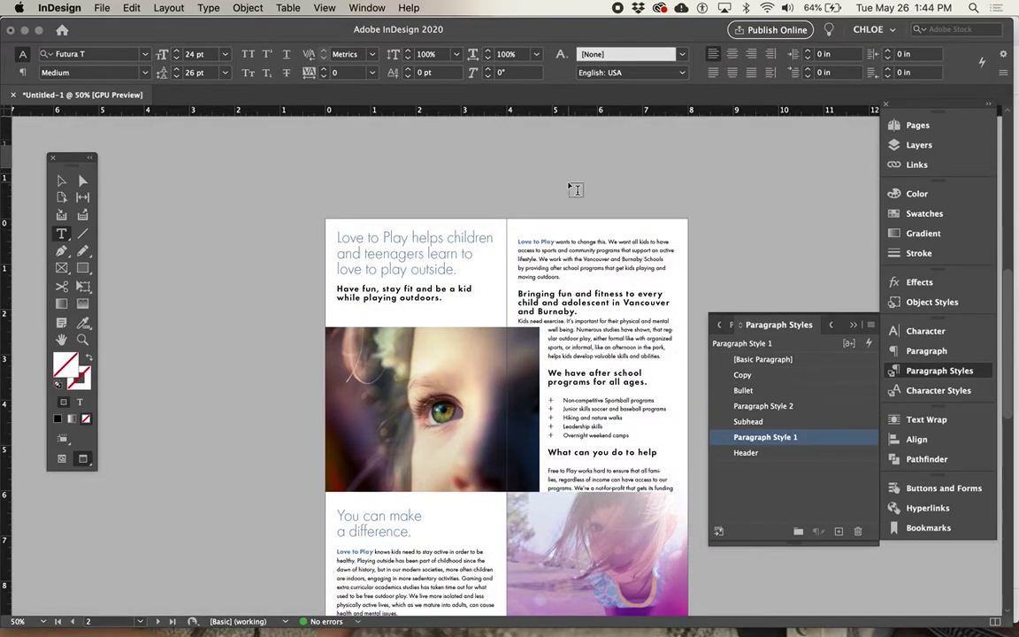
pyautogui.scroll(-2, 573, 189)
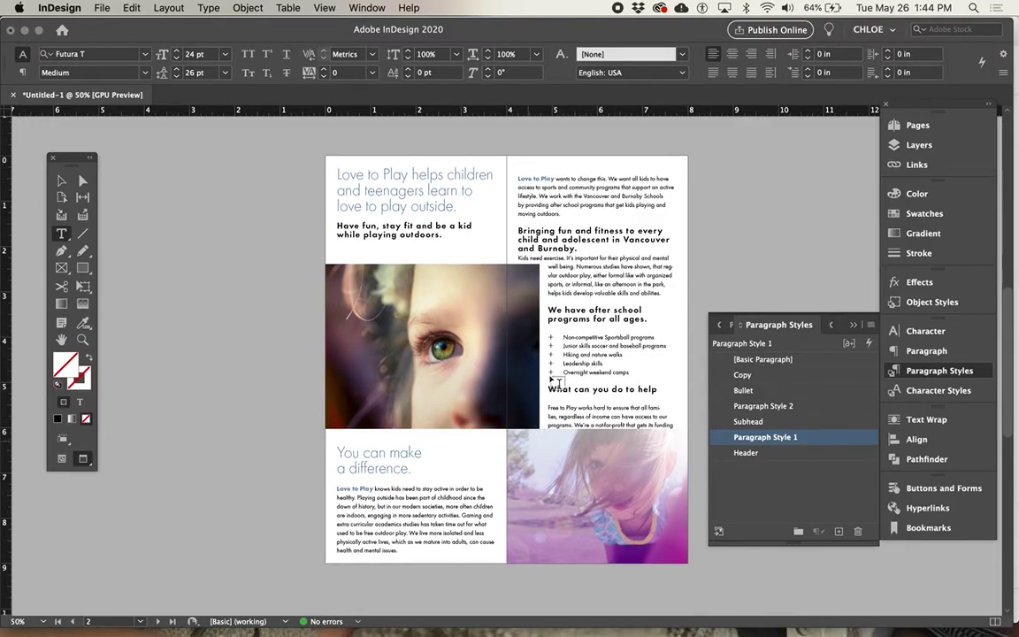
pyautogui.press('super+equal')
pyautogui.scroll(-5, 454, 384)
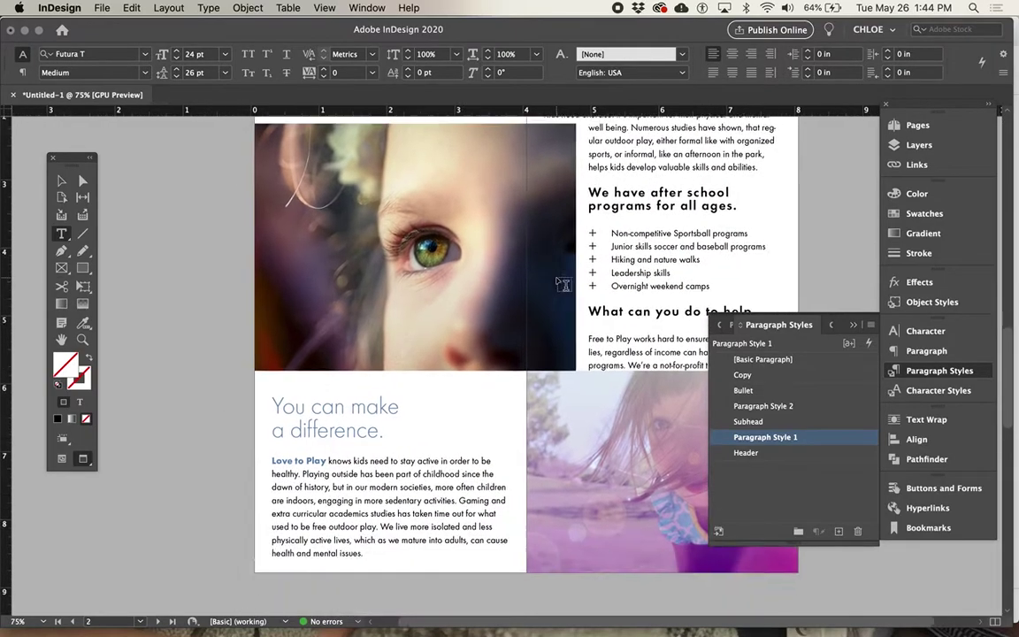
pyautogui.click(342, 520)
pyautogui.scroll(6, 357, 251)
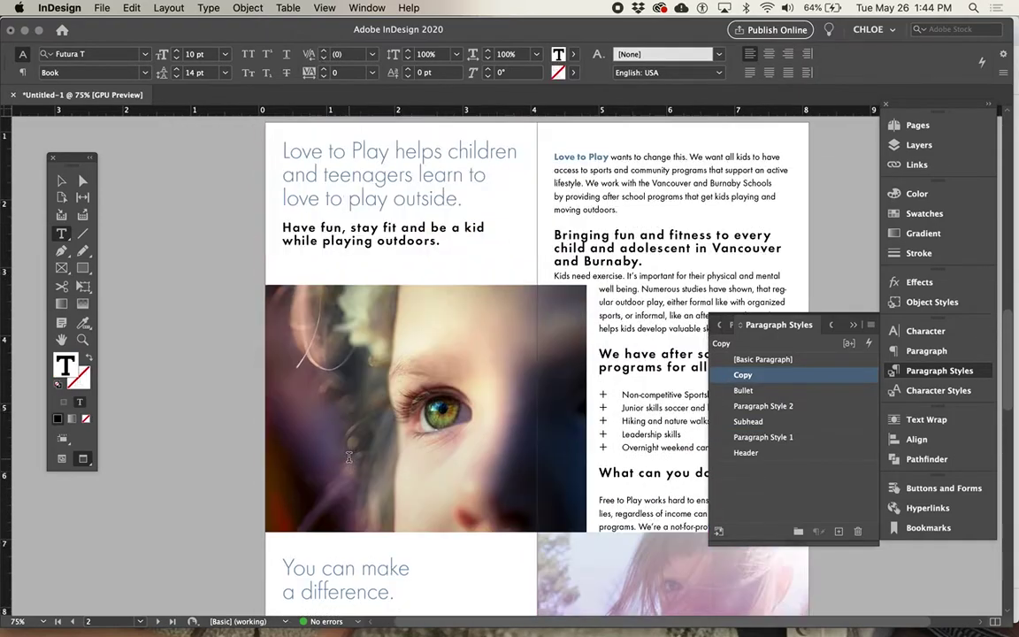
pyautogui.click(361, 236)
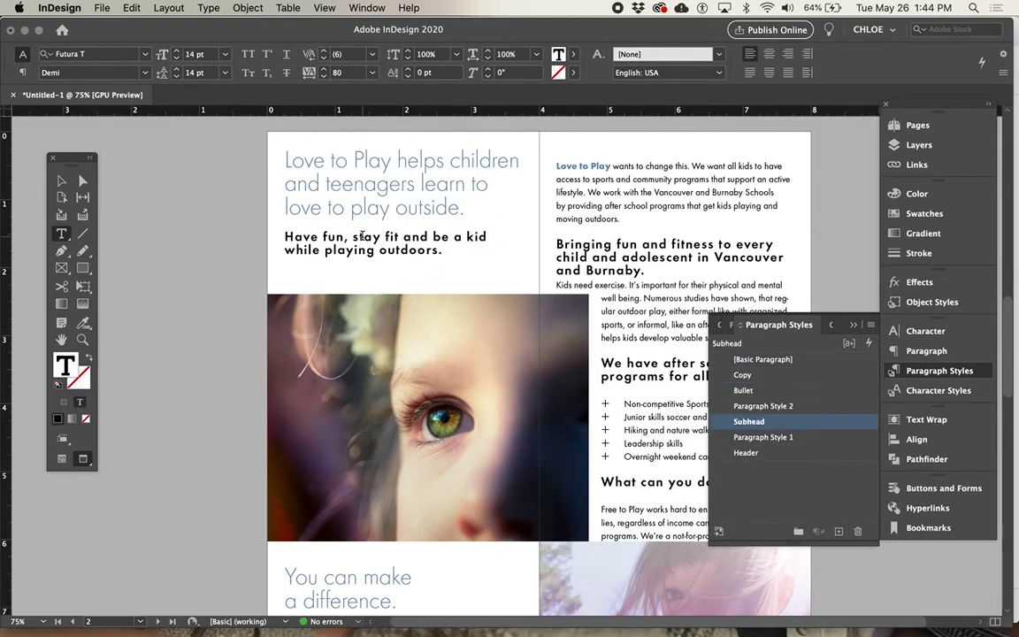
pyautogui.click(391, 209)
pyautogui.scroll(-4, 382, 366)
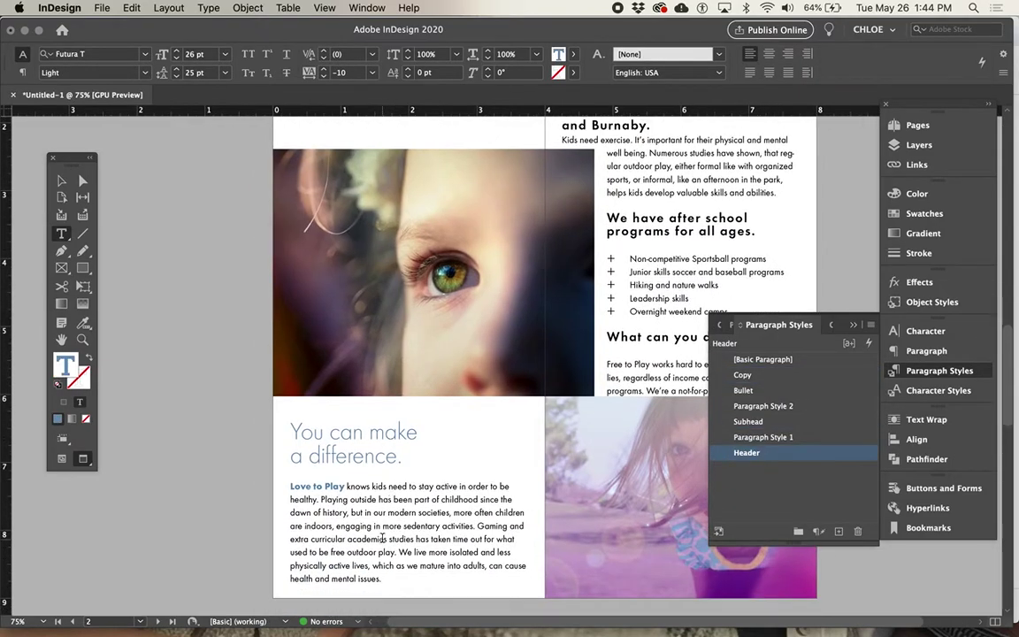
# Set the body paragraph under "You can make a difference." to 9 pt type with 12 pt leading.
pyautogui.moveTo(387, 578); pyautogui.dragTo(259, 439)
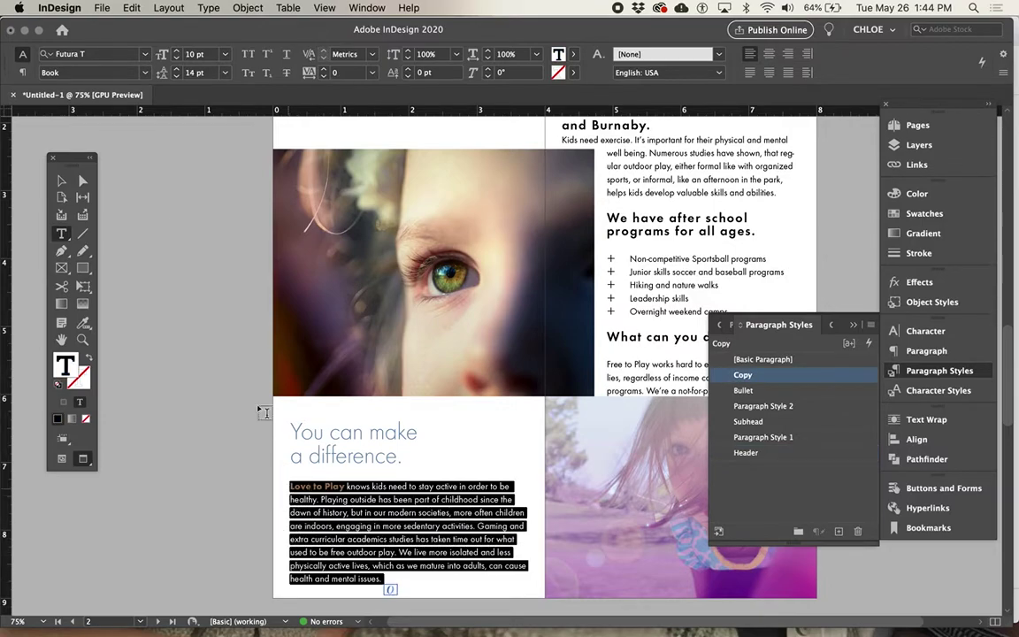
pyautogui.click(176, 58)
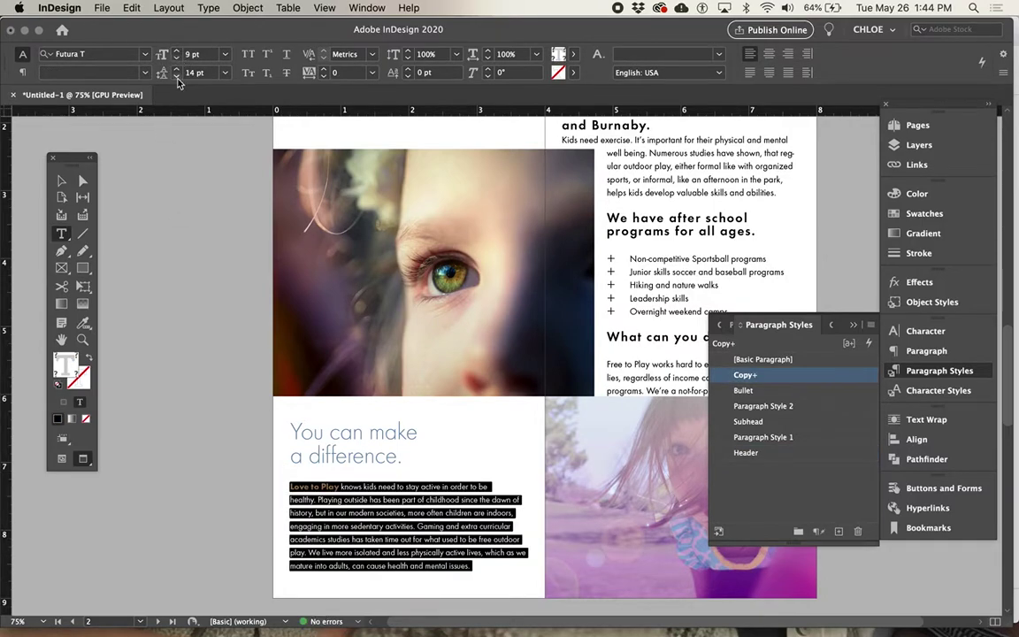
pyautogui.click(177, 77)
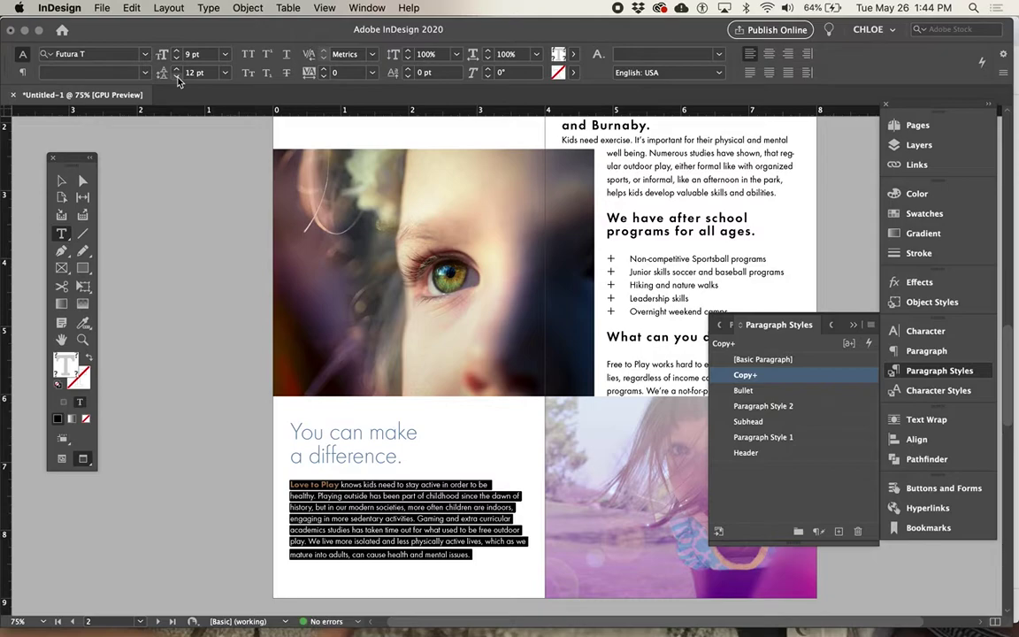
# Redefine the Copy paragraph style from the 9 pt body text.
pyautogui.click(870, 325)
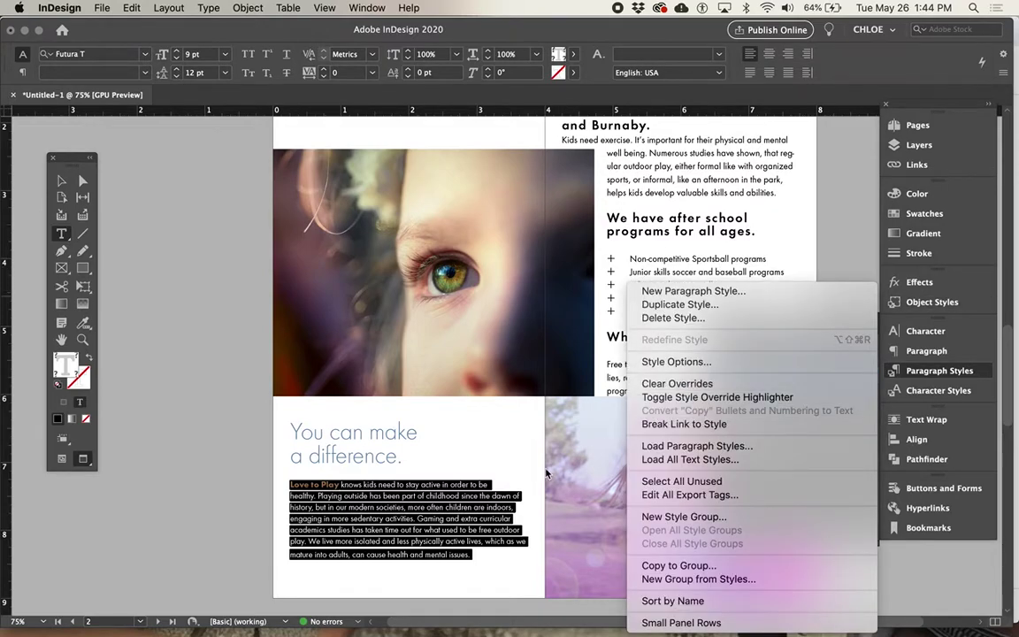
pyautogui.click(468, 518)
pyautogui.click(464, 526)
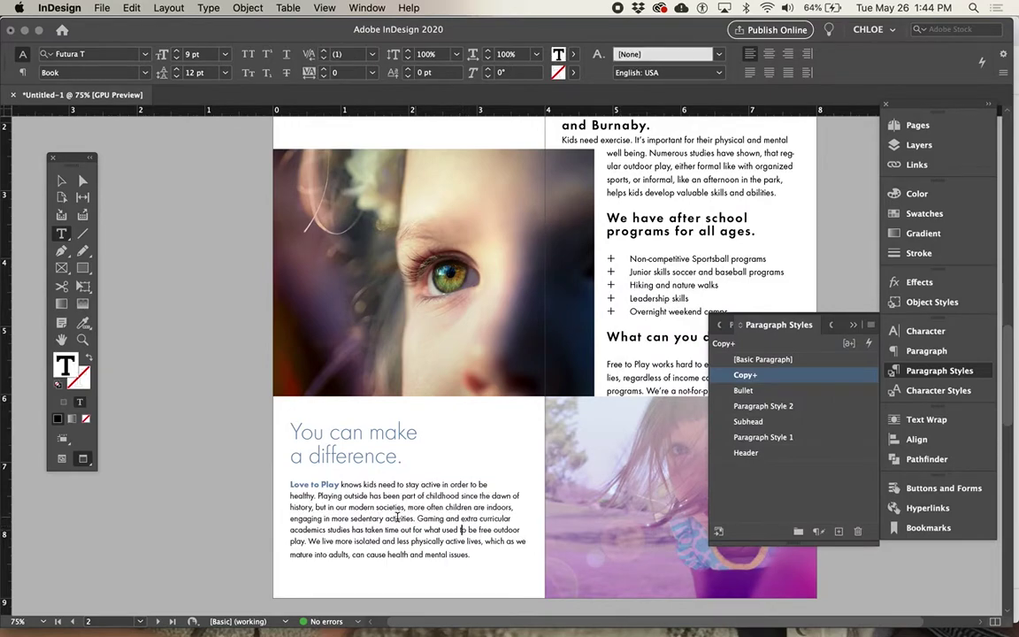
pyautogui.click(475, 552)
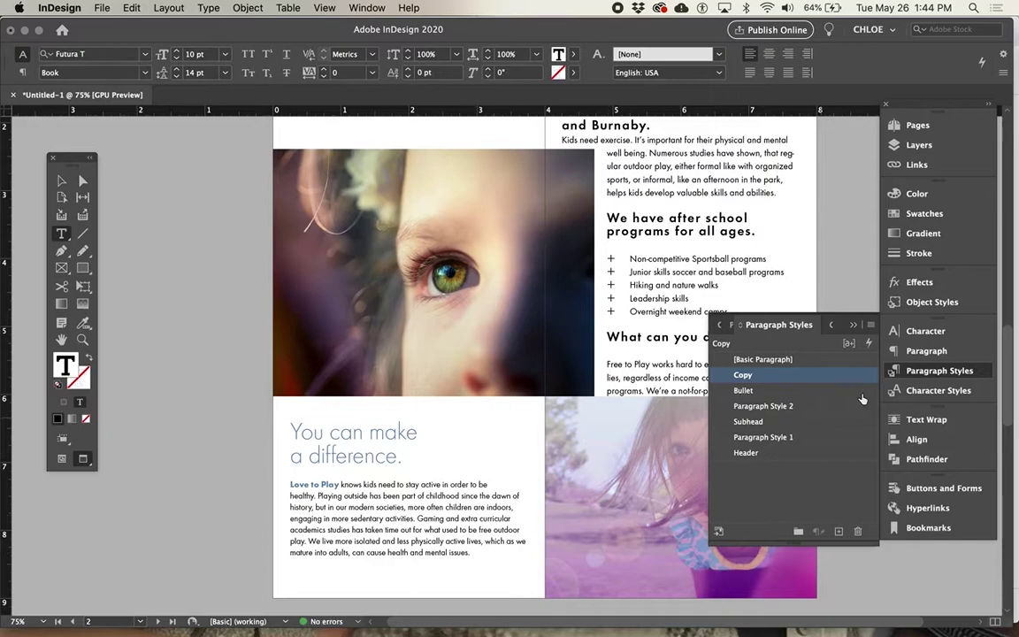
pyautogui.click(462, 519)
pyautogui.click(871, 325)
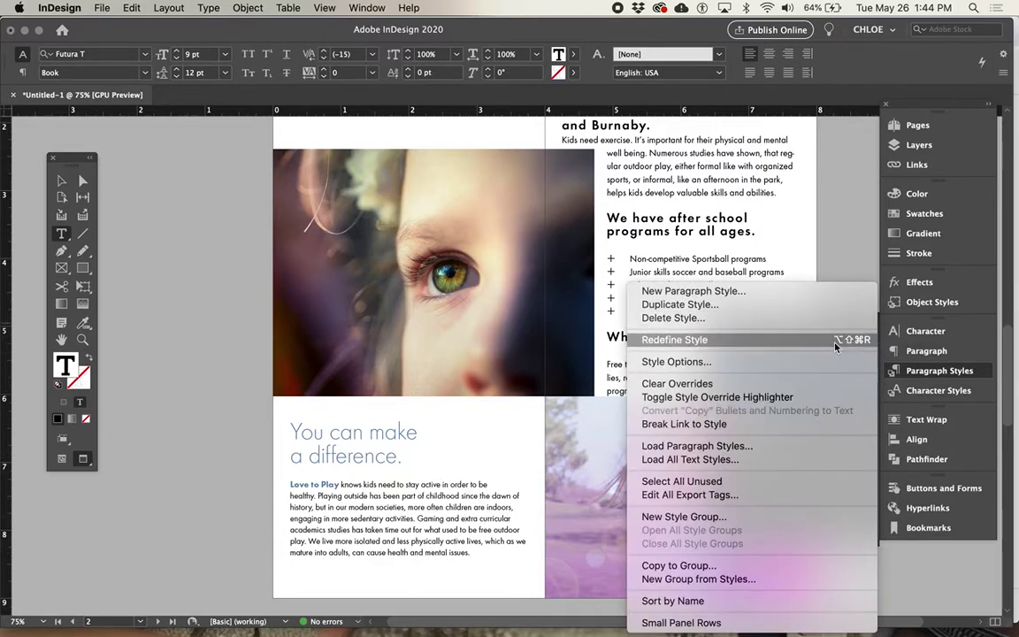
pyautogui.click(771, 336)
# Add an empty paragraph after the "Bringing fun and fitness" subhead, and compare the formatting of the bullet list and the body copy.
pyautogui.scroll(5, 497, 369)
pyautogui.hscroll(2, 531, 336)
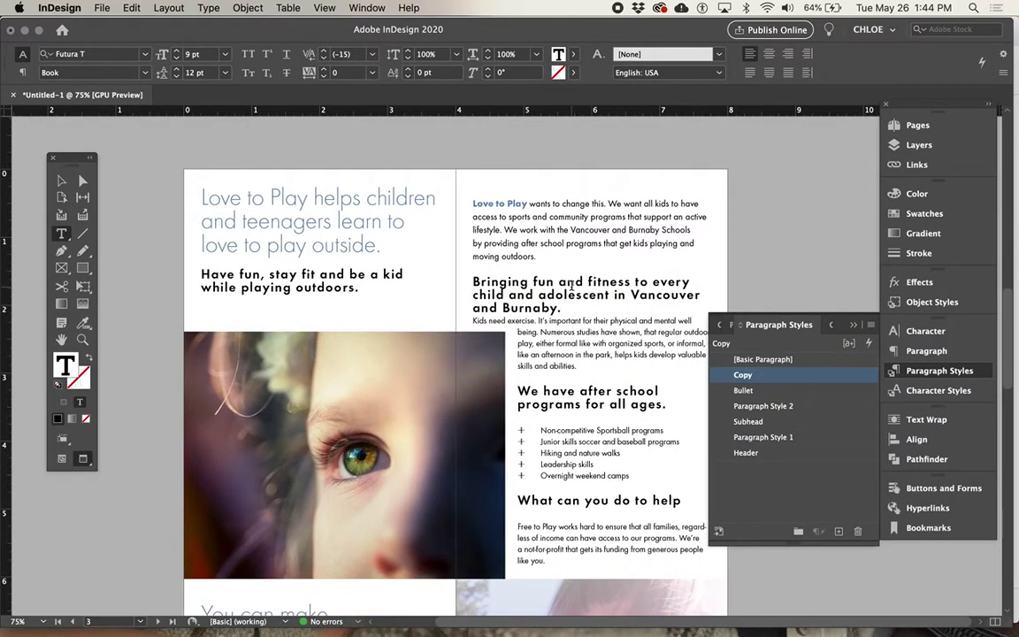
pyautogui.scroll(-1, 613, 307)
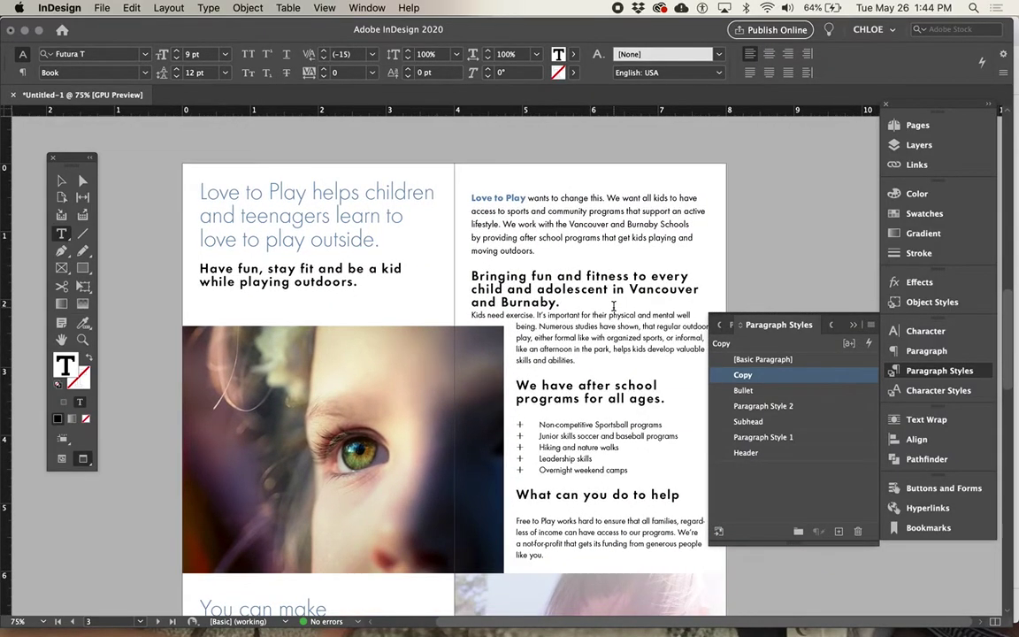
pyautogui.click(562, 304)
pyautogui.scroll(-3, 574, 352)
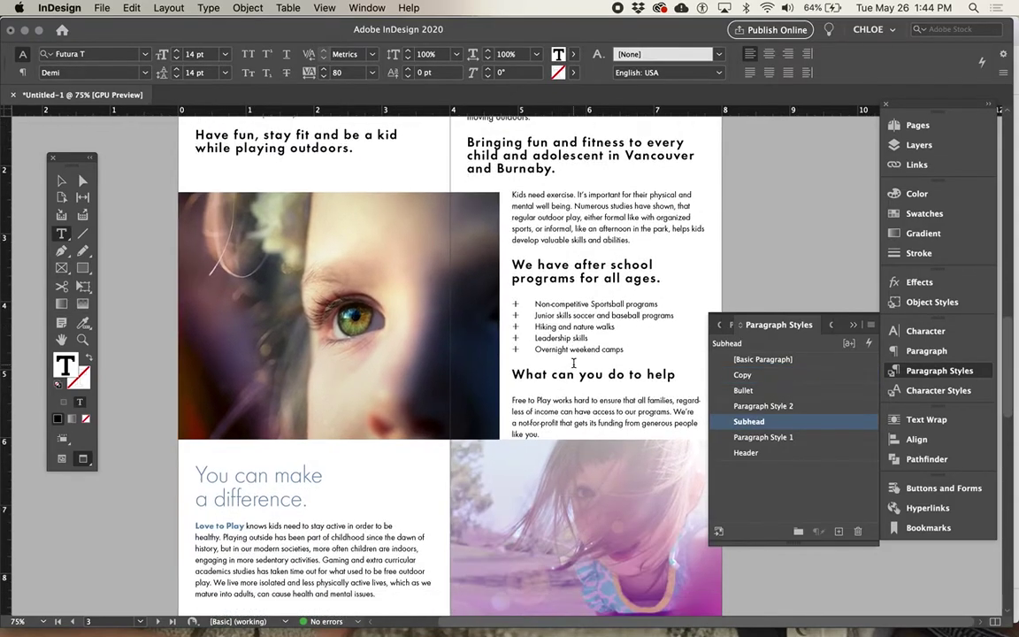
pyautogui.scroll(-1, 573, 363)
pyautogui.click(567, 329)
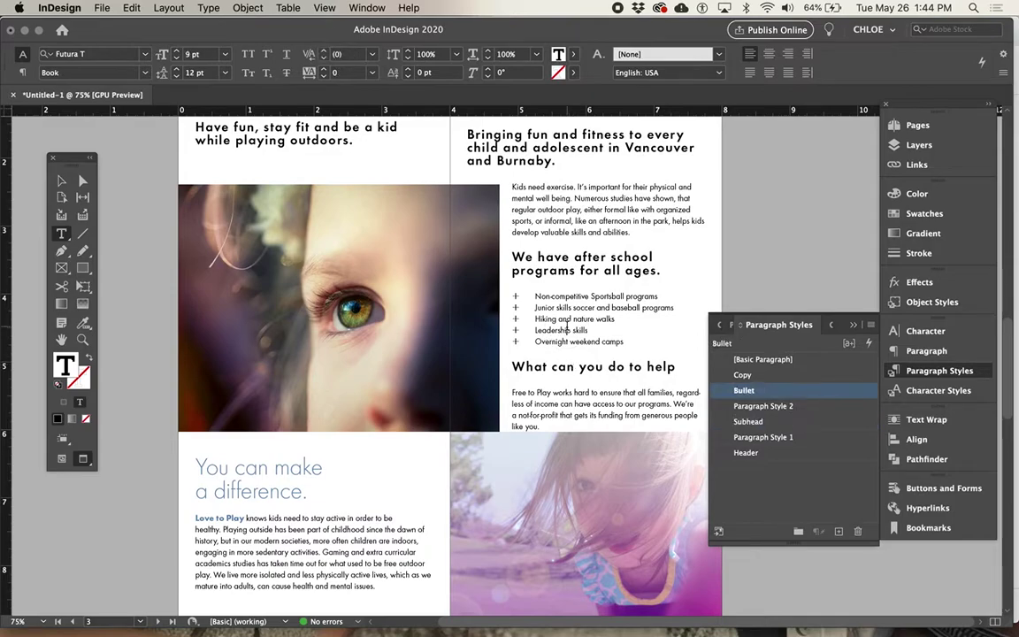
pyautogui.click(535, 212)
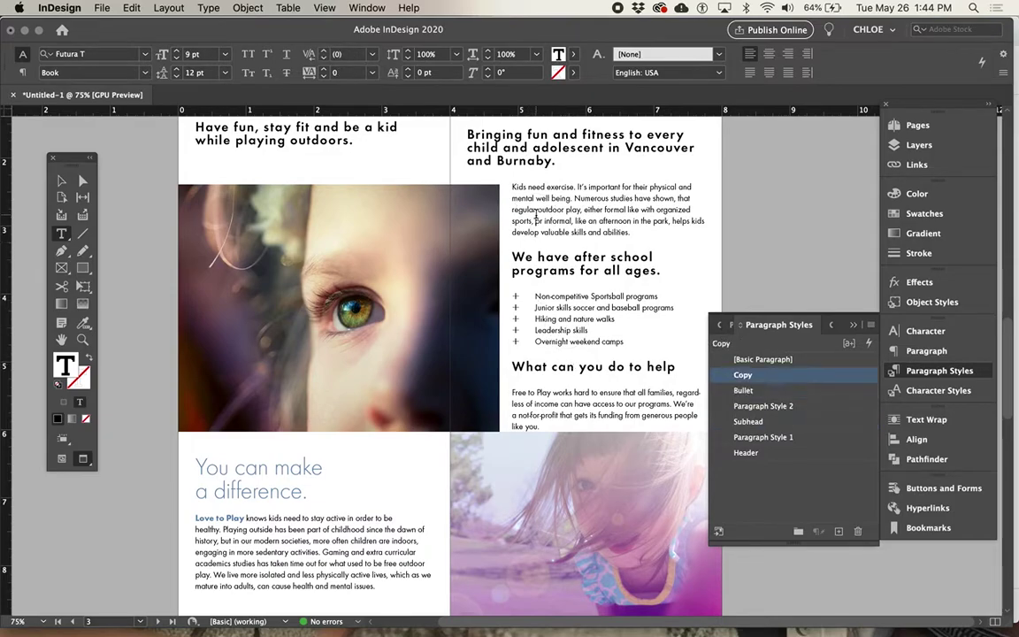
pyautogui.scroll(-5, 632, 380)
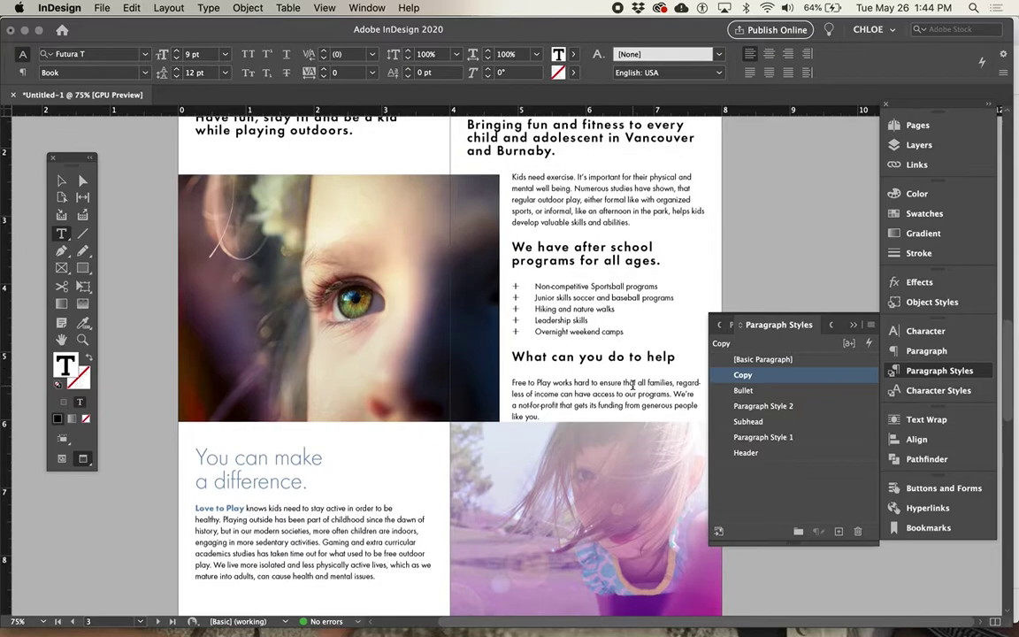
# Try lowering the top edge of the girl photo's frame to open space beneath the text, and undo it.
pyautogui.keyDown('super'); pyautogui.click(749, 229); pyautogui.keyUp('super')
pyautogui.press('v')
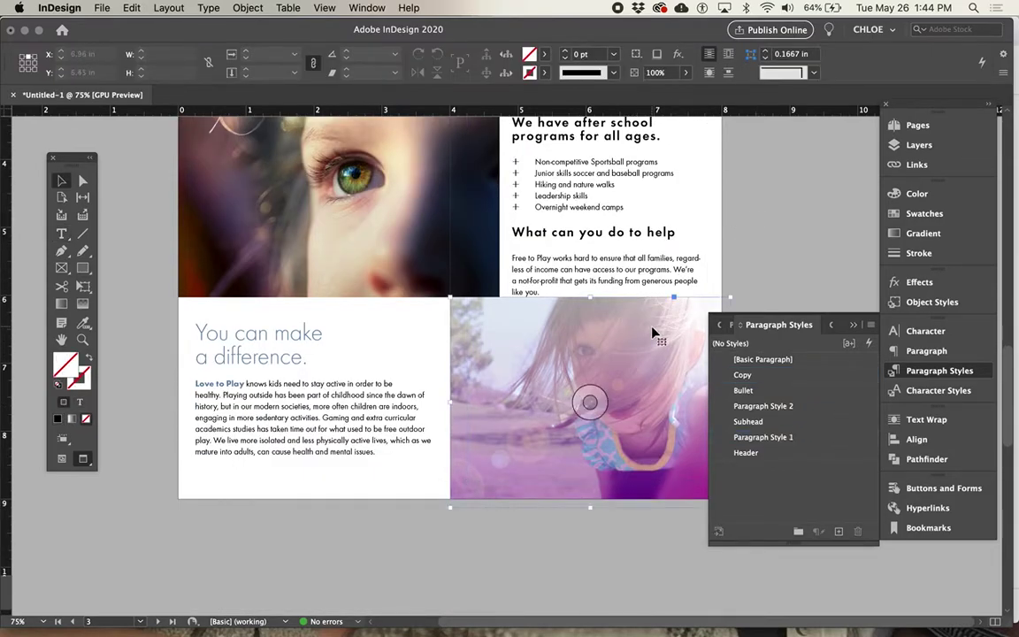
pyautogui.click(587, 305)
pyautogui.moveTo(591, 305); pyautogui.dragTo(592, 323)
pyautogui.click(571, 296)
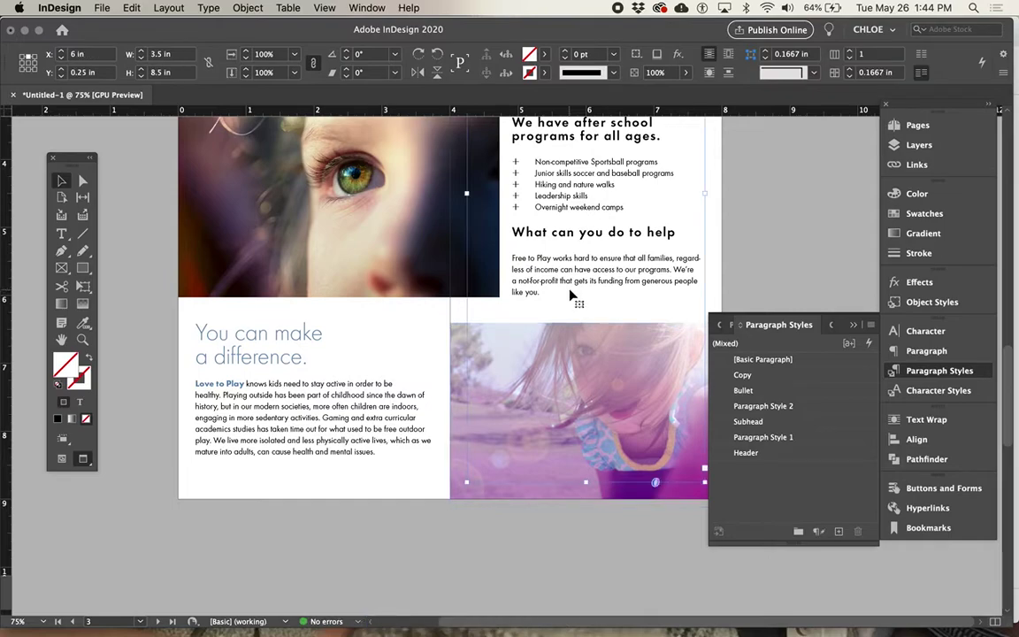
pyautogui.press('super+z')
pyautogui.click(766, 246)
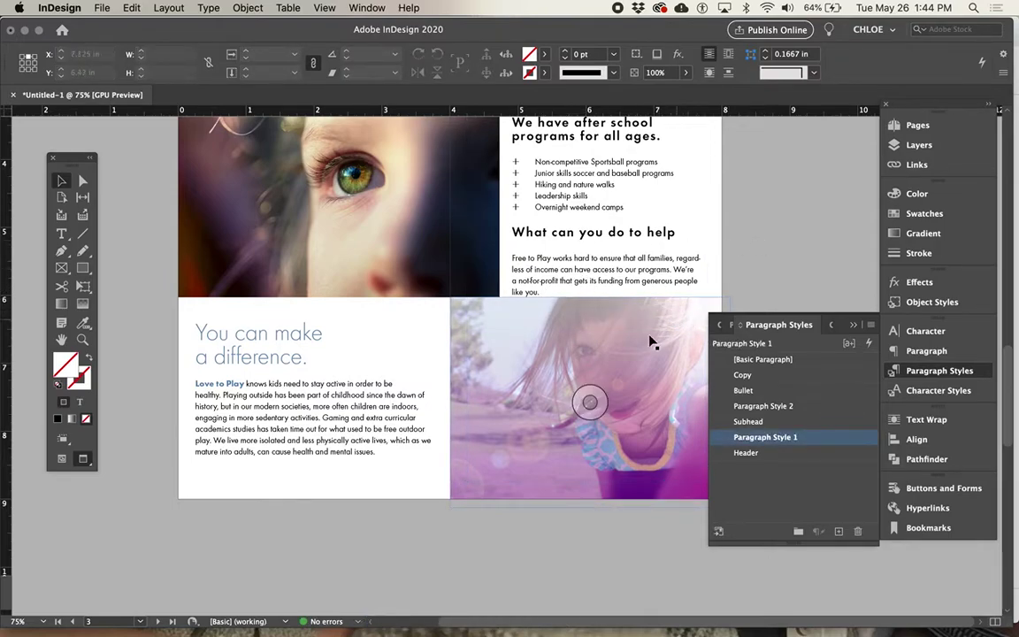
# Extend the eye photo's frame downward to a height of about 3.86 in, and fill the frame proportionally.
pyautogui.scroll(5, 654, 338)
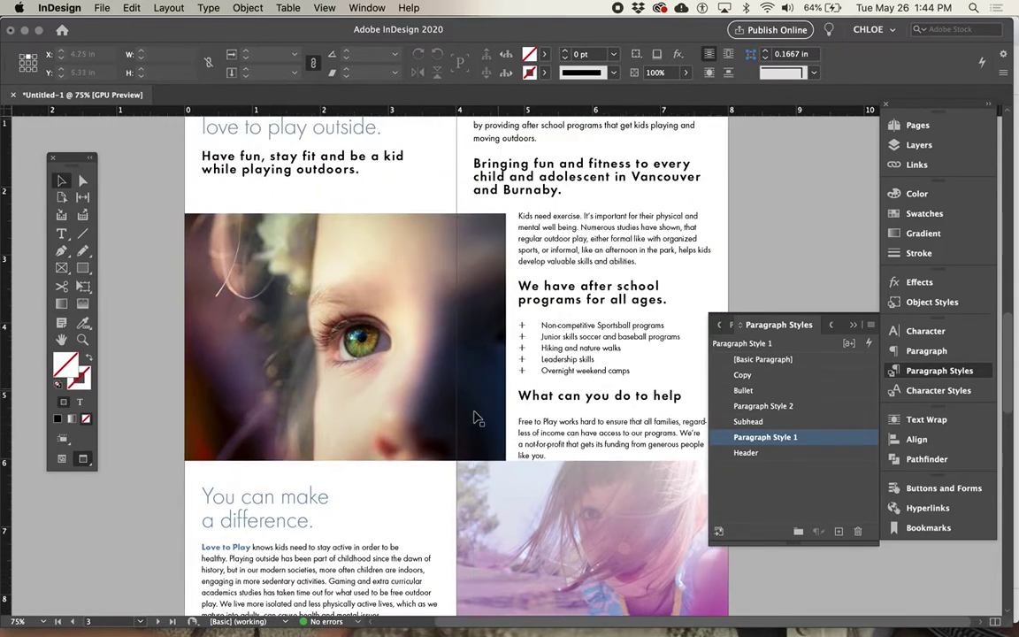
pyautogui.click(420, 460)
pyautogui.moveTo(345, 462); pyautogui.dragTo(343, 476)
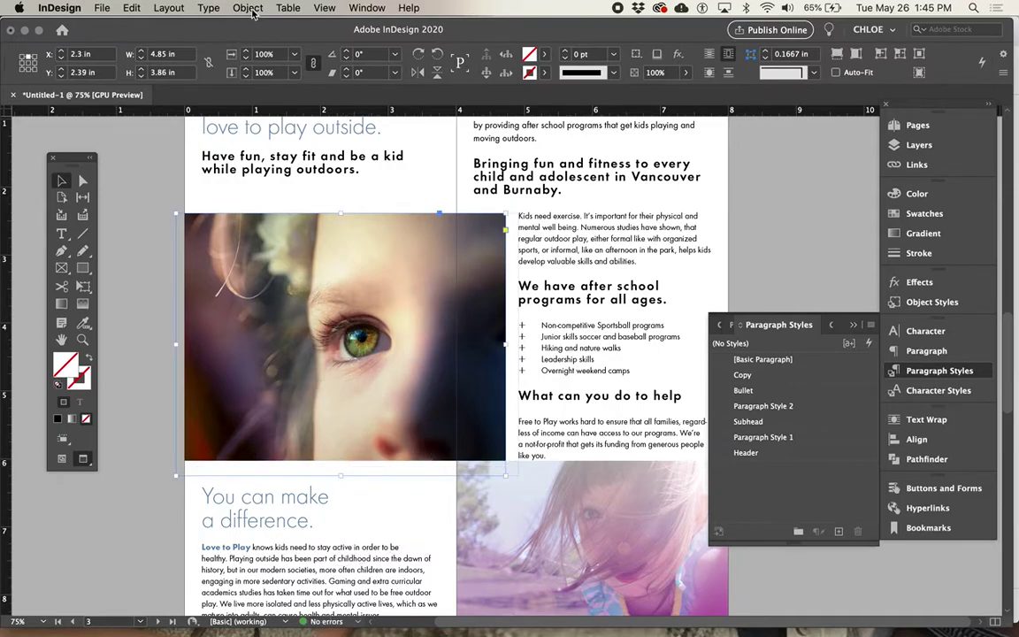
pyautogui.click(248, 8)
pyautogui.moveTo(283, 258)
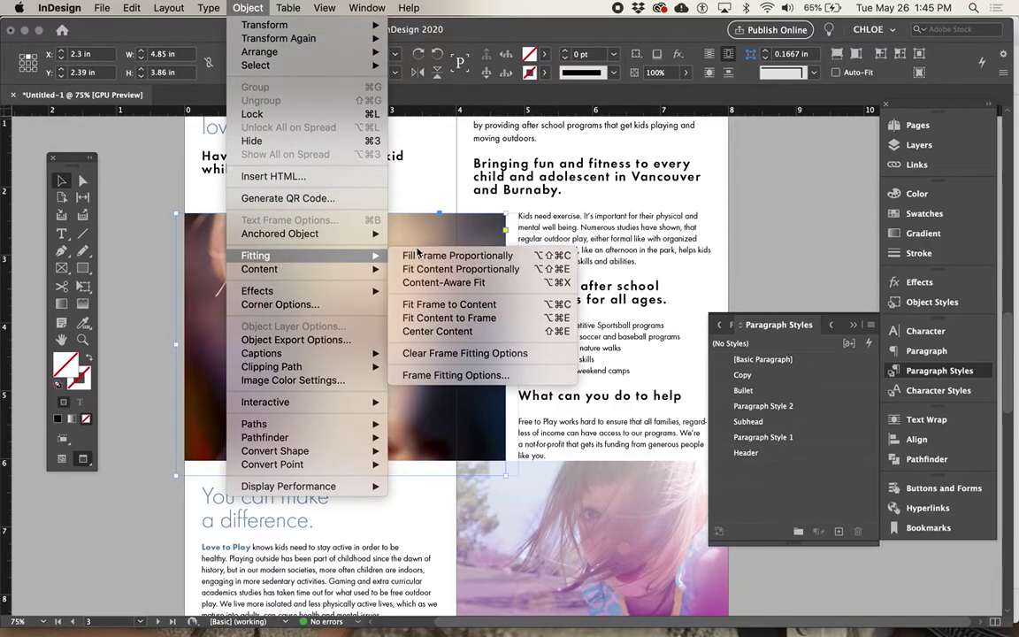
pyautogui.click(442, 256)
# Lower the top edge of the girl photo's frame to the eye photo's bottom edge, making it about 2.875 in high.
pyautogui.click(586, 539)
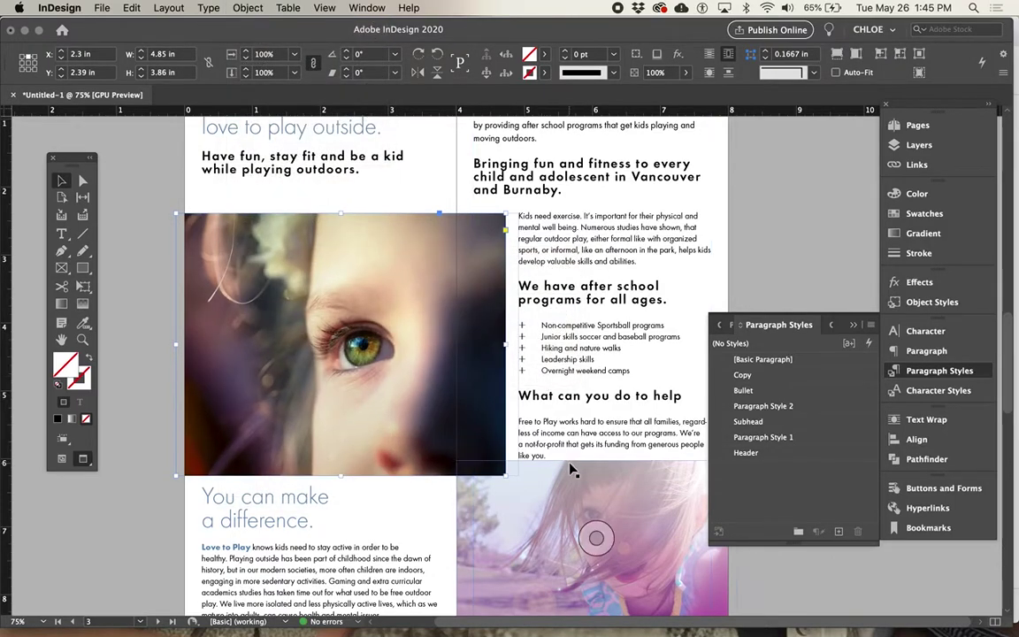
pyautogui.moveTo(596, 460); pyautogui.dragTo(598, 469)
pyautogui.scroll(-5, 597, 469)
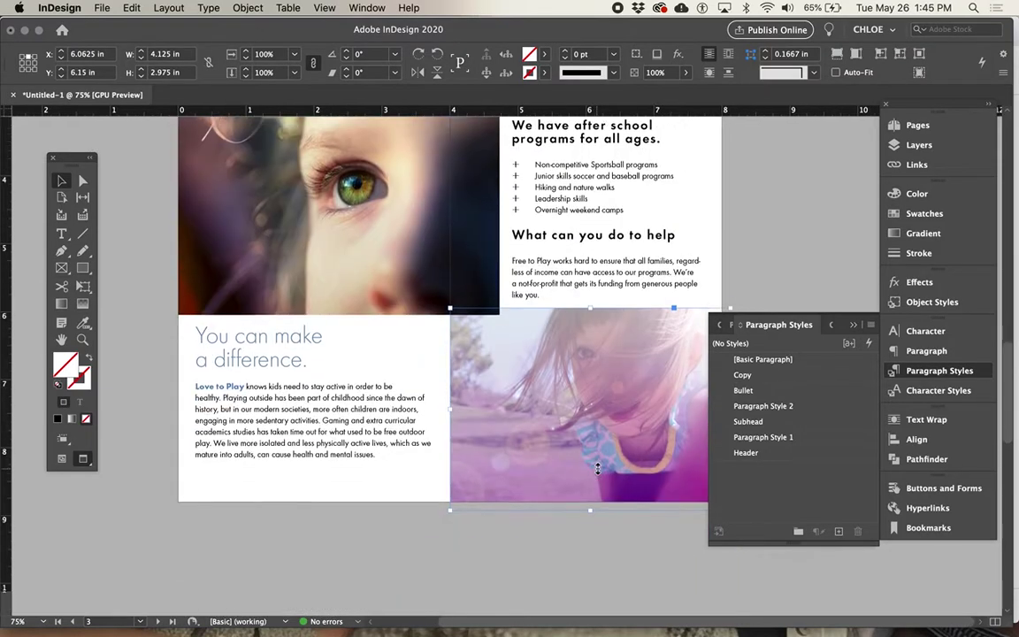
pyautogui.moveTo(587, 237); pyautogui.dragTo(593, 244)
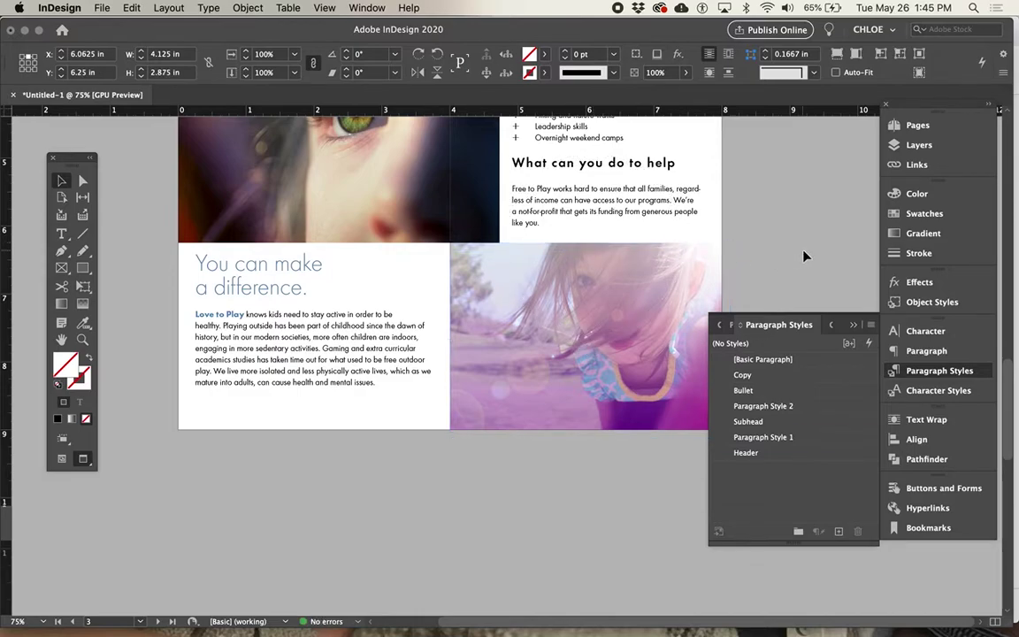
pyautogui.click(722, 225)
# Fit the spread in the window in normal screen mode, and move the eye photo down to the bottom of the left page.
pyautogui.press('super+0')
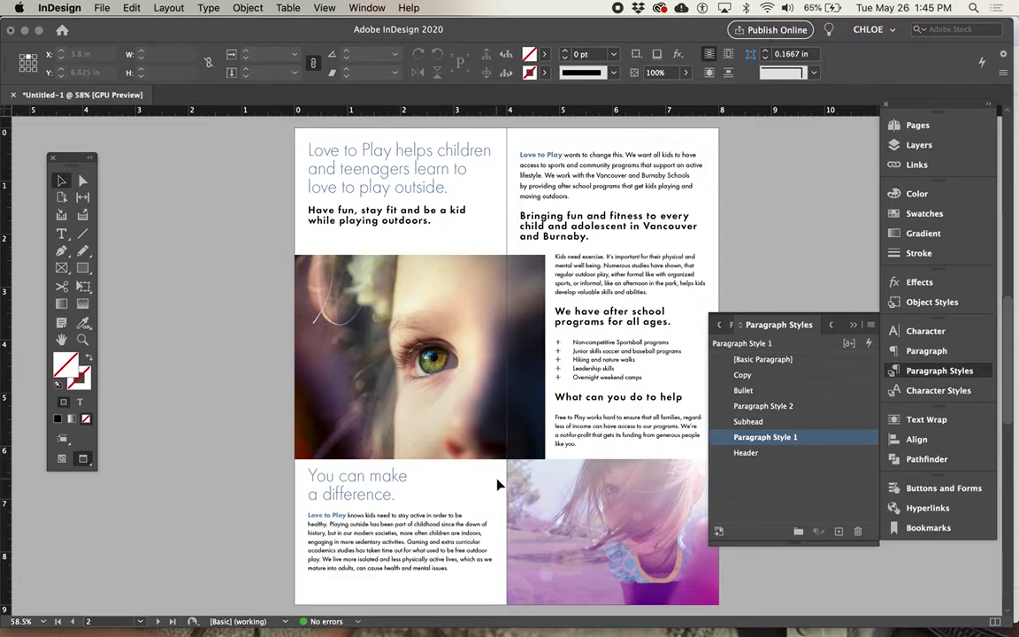
pyautogui.scroll(-1, 498, 485)
pyautogui.press('w')
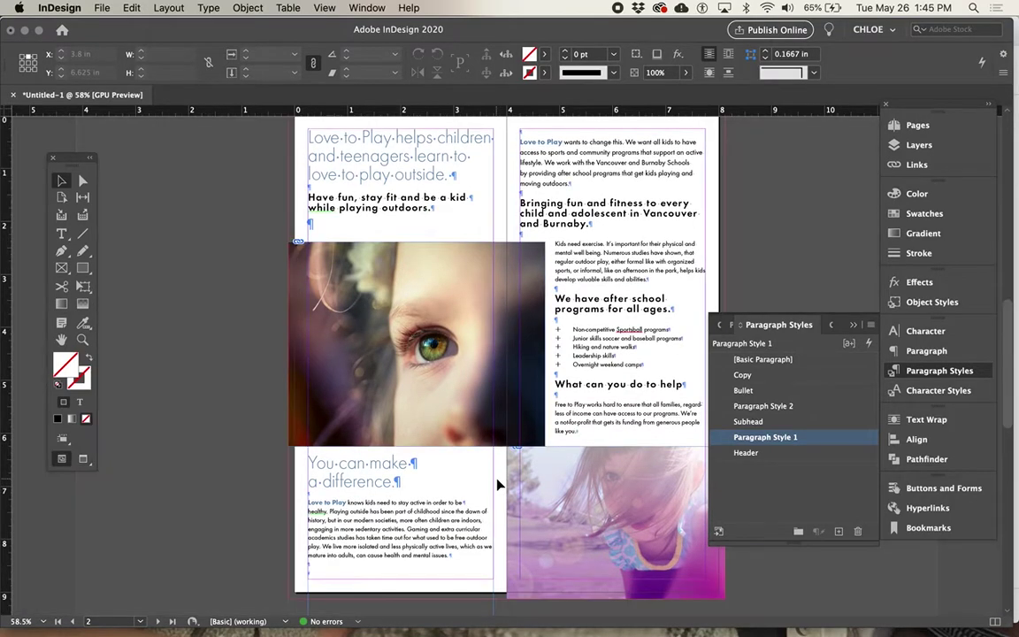
pyautogui.moveTo(495, 504); pyautogui.dragTo(483, 587)
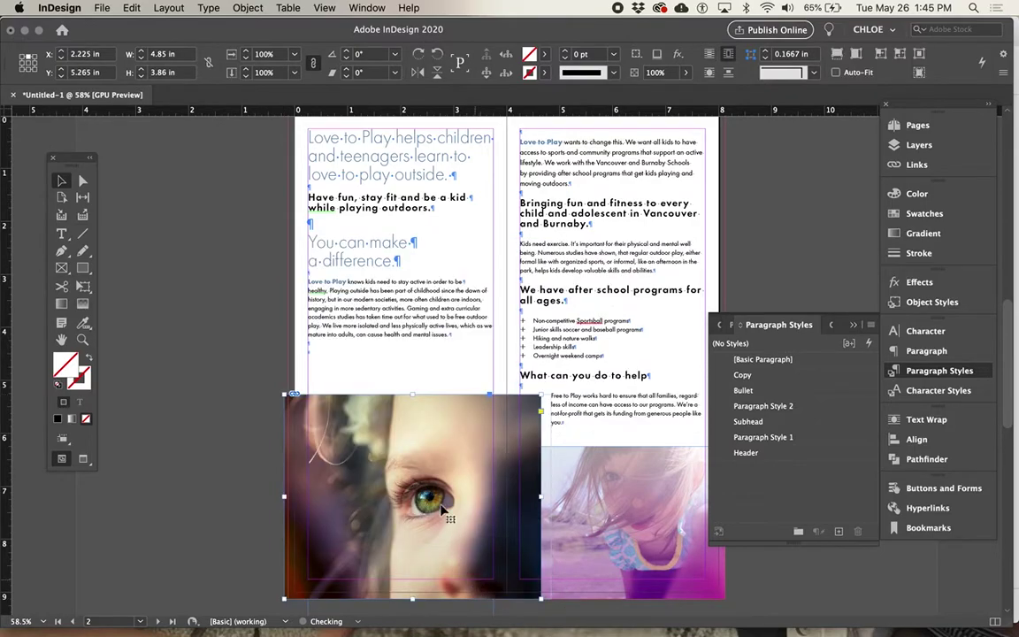
# Preview the spread without guides and with the panels hidden, and bring the panels back.
pyautogui.click(494, 376)
pyautogui.press('w')
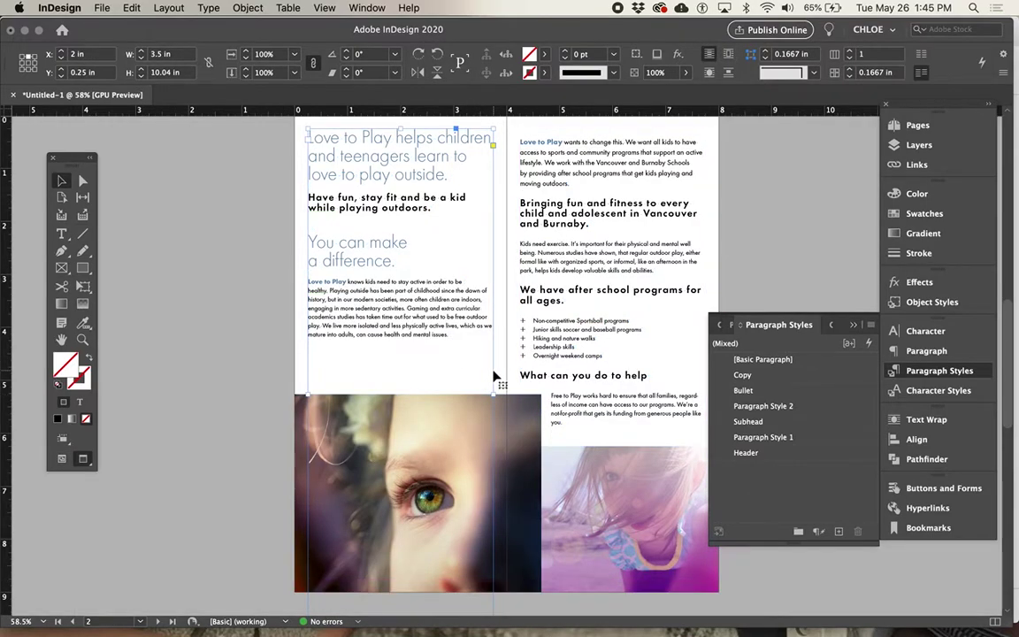
pyautogui.press('Tab')
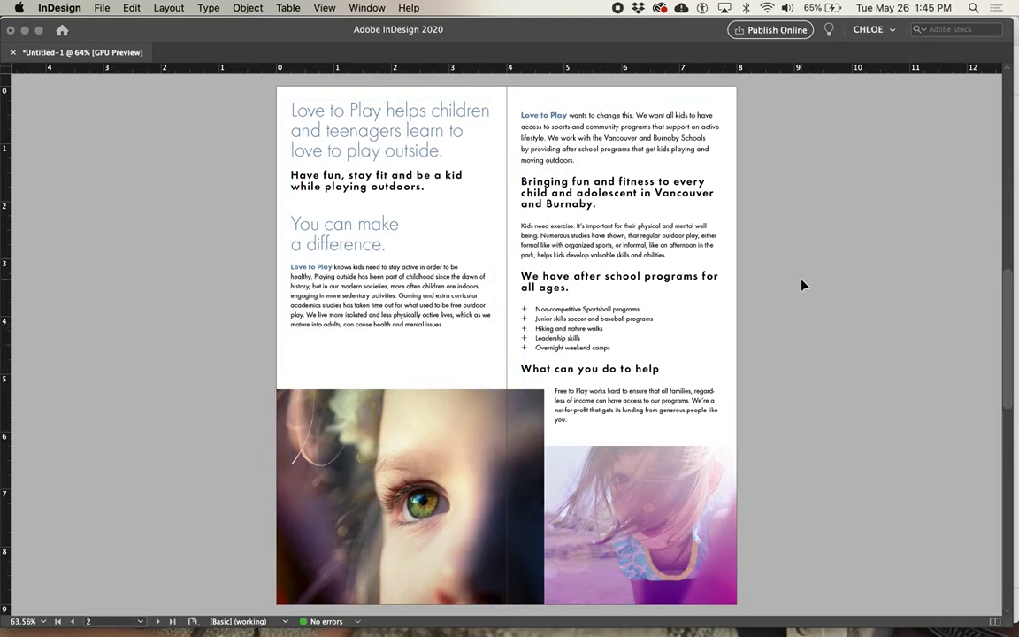
pyautogui.press('Tab')
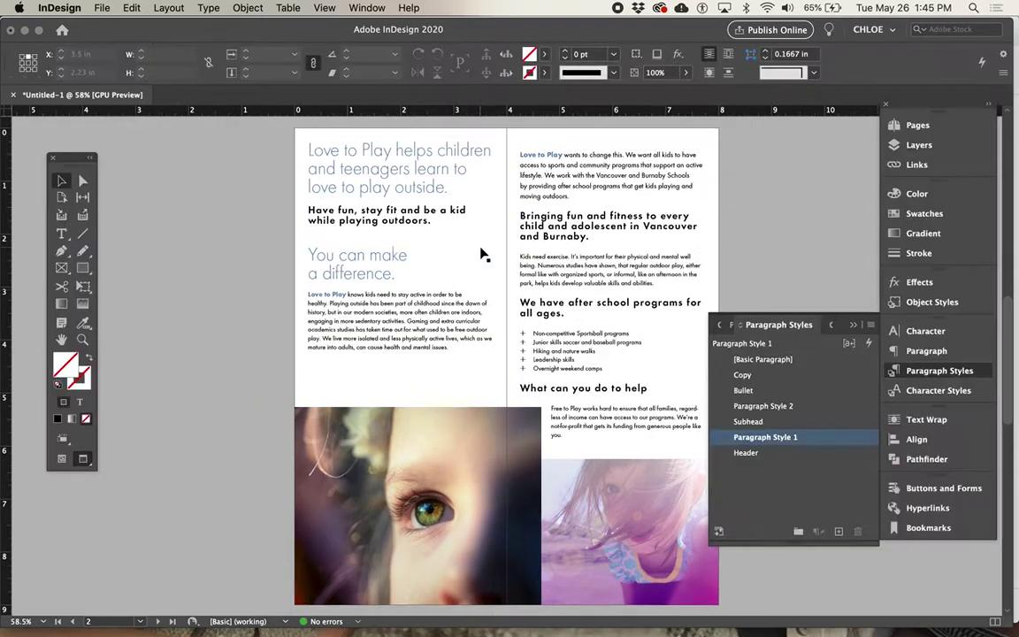
# Draw a picture frame about 4.28 in wide and 1.4 in high across the right page's text, and show the guides.
pyautogui.click(62, 268)
pyautogui.moveTo(508, 196); pyautogui.dragTo(733, 267)
pyautogui.press('w')
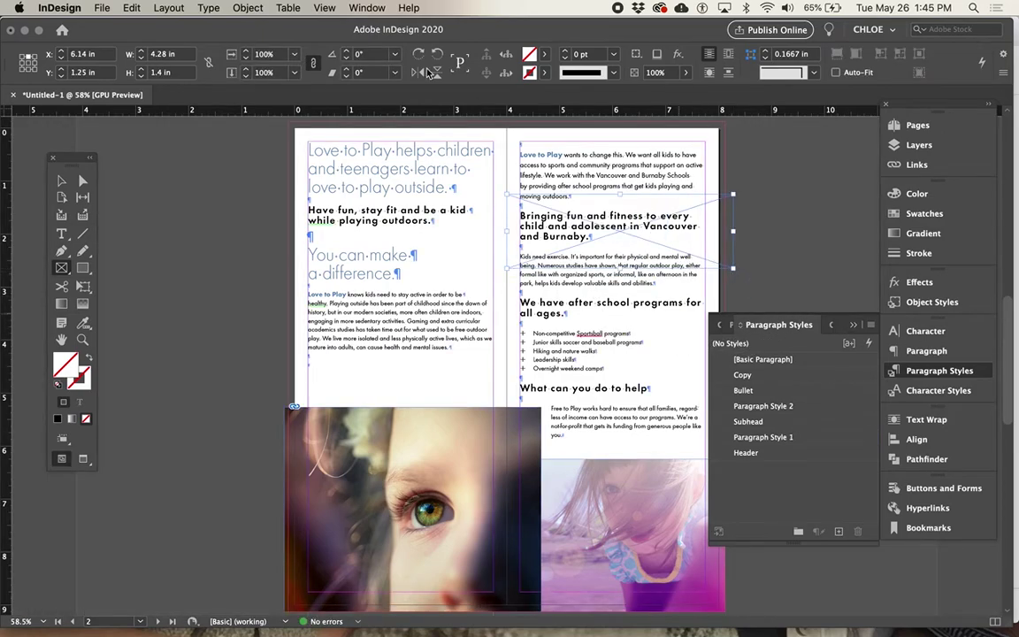
# Place the photo of two children playing in front of the forest into the new frame, and fill the frame proportionally.
pyautogui.click(102, 7)
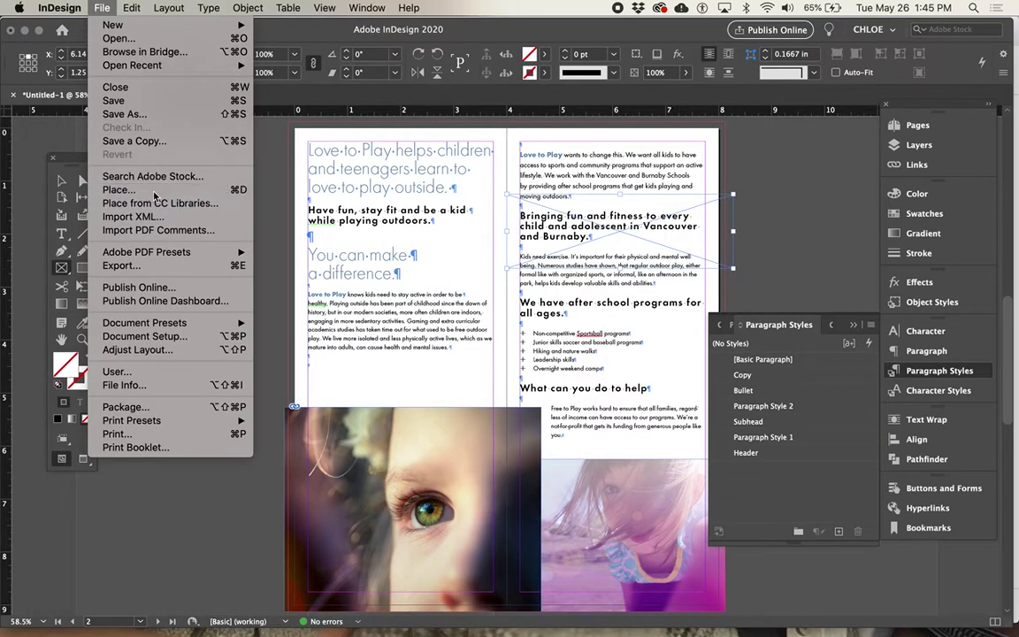
pyautogui.click(657, 215)
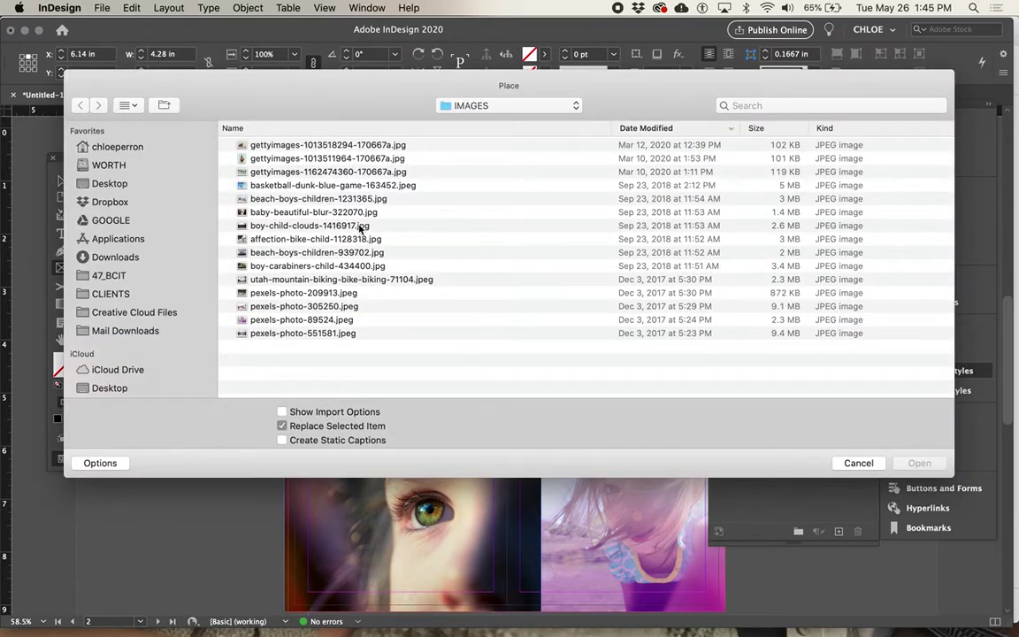
pyautogui.press('Escape')
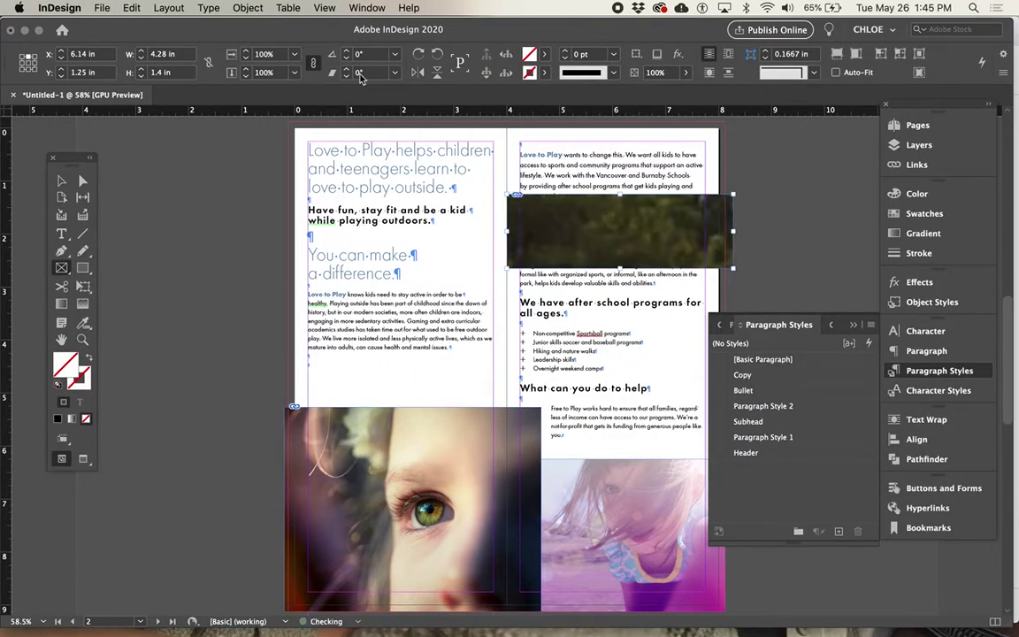
pyautogui.click(243, 7)
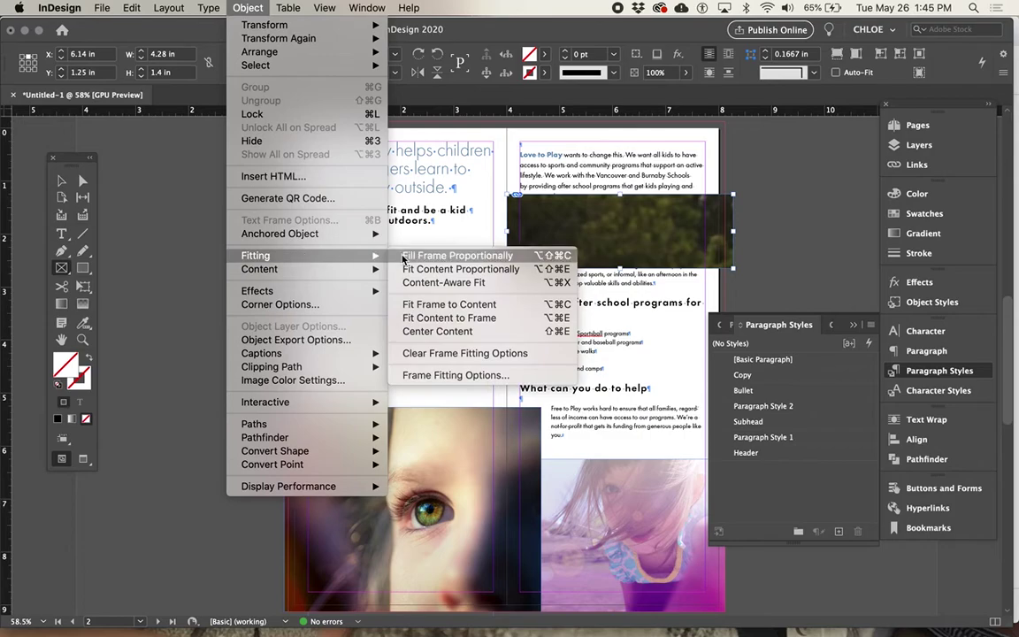
pyautogui.click(402, 255)
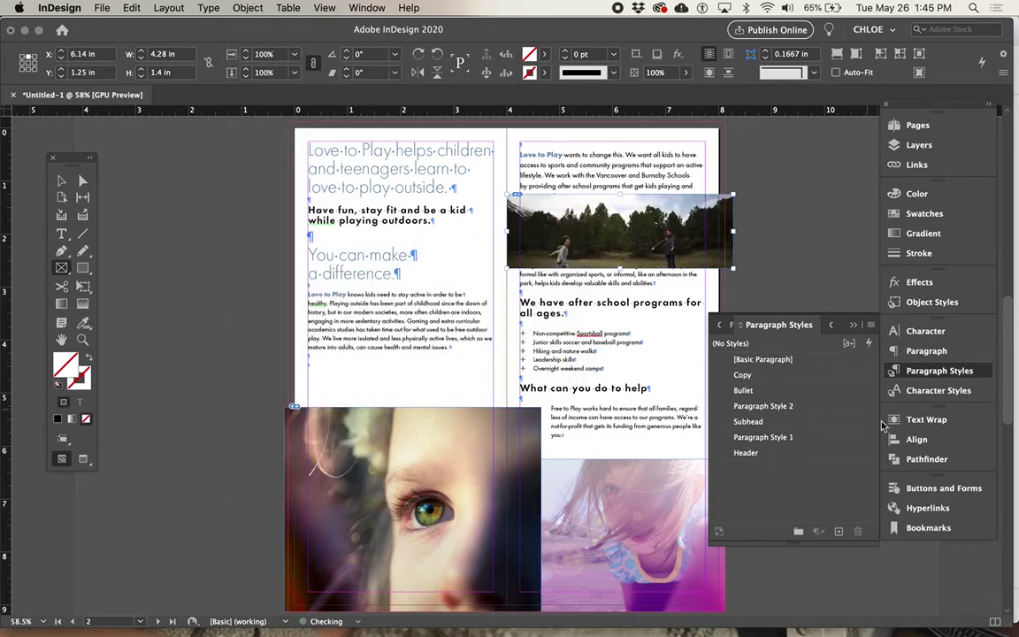
# Wrap text around the forest photo's bounding box with 0.125 in top and bottom offsets, and preview the spread.
pyautogui.click(911, 423)
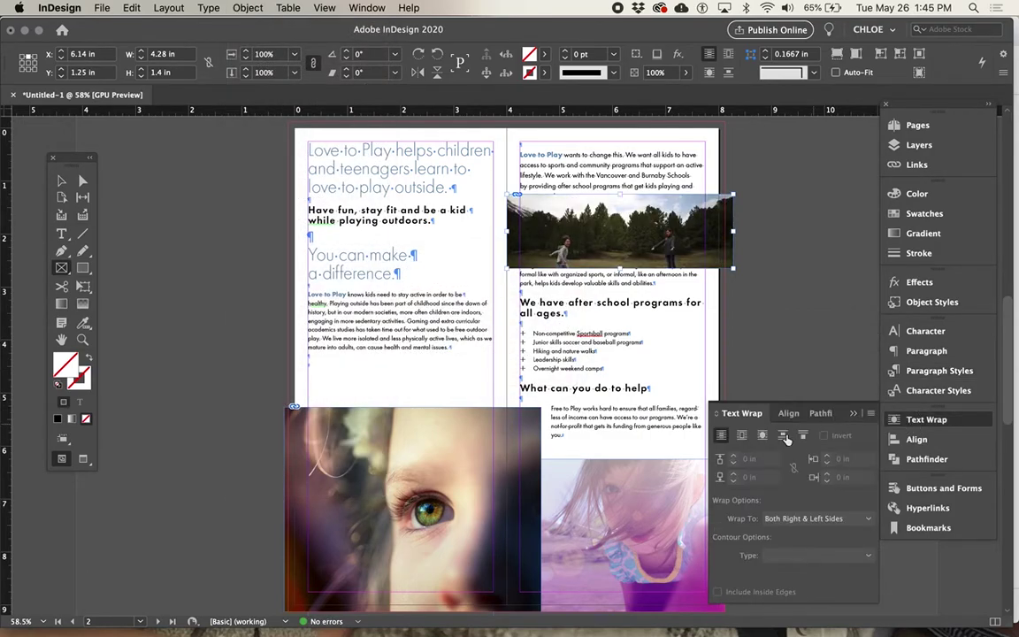
pyautogui.click(743, 436)
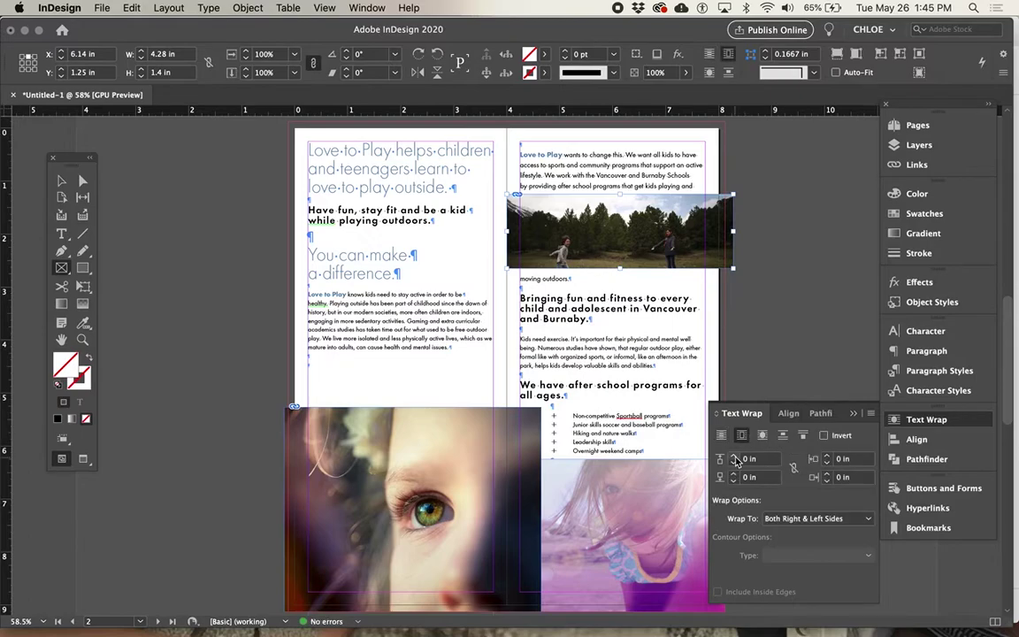
pyautogui.click(734, 455)
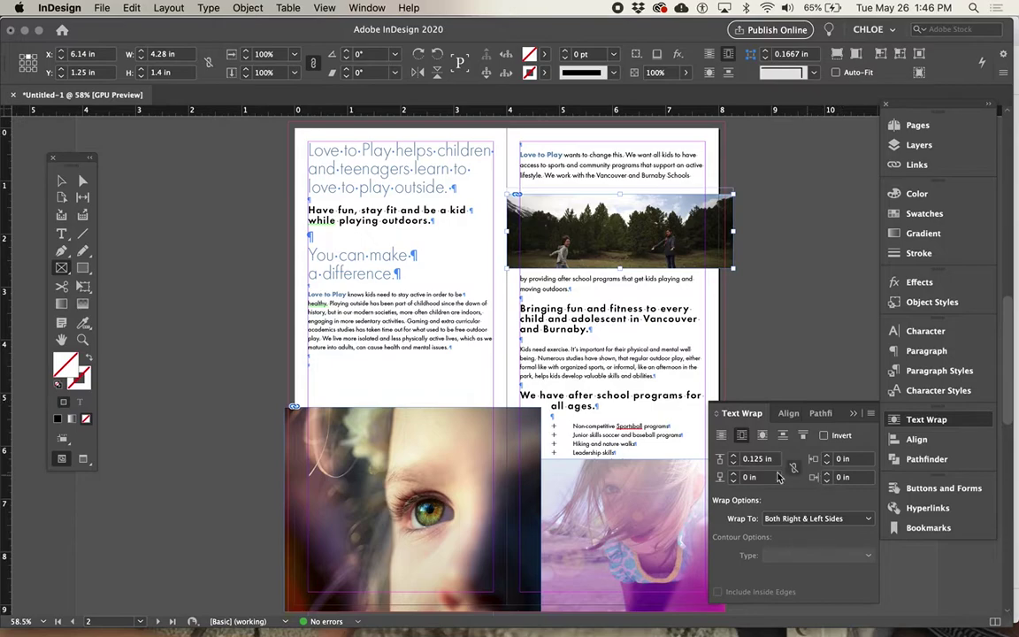
pyautogui.click(733, 473)
pyautogui.click(792, 310)
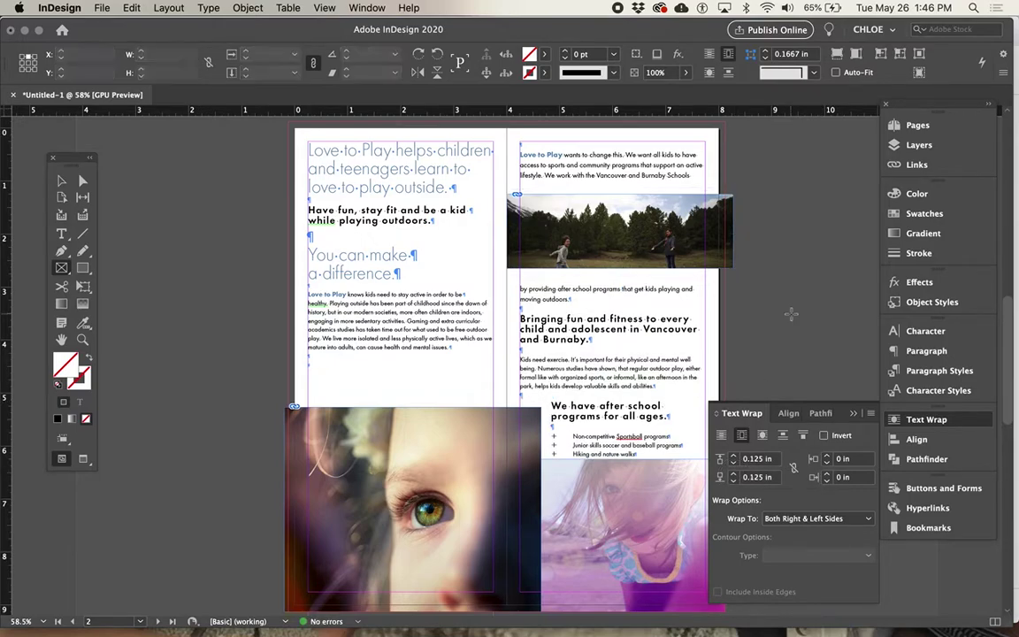
pyautogui.press('w')
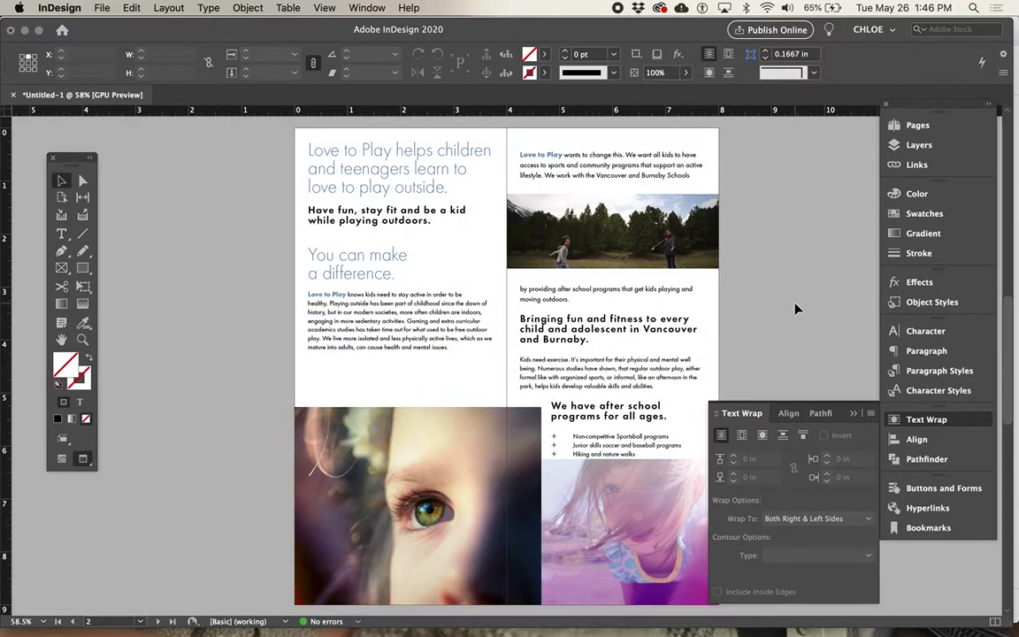
# Move the forest photo down on the right page to sit between the opening paragraph and the "Bringing fun and fitness" subhead.
pyautogui.click(685, 259)
pyautogui.hotkey('shift', 'Down')
pyautogui.hotkey('shift', 'Down')
pyautogui.hotkey('shift', 'Down')
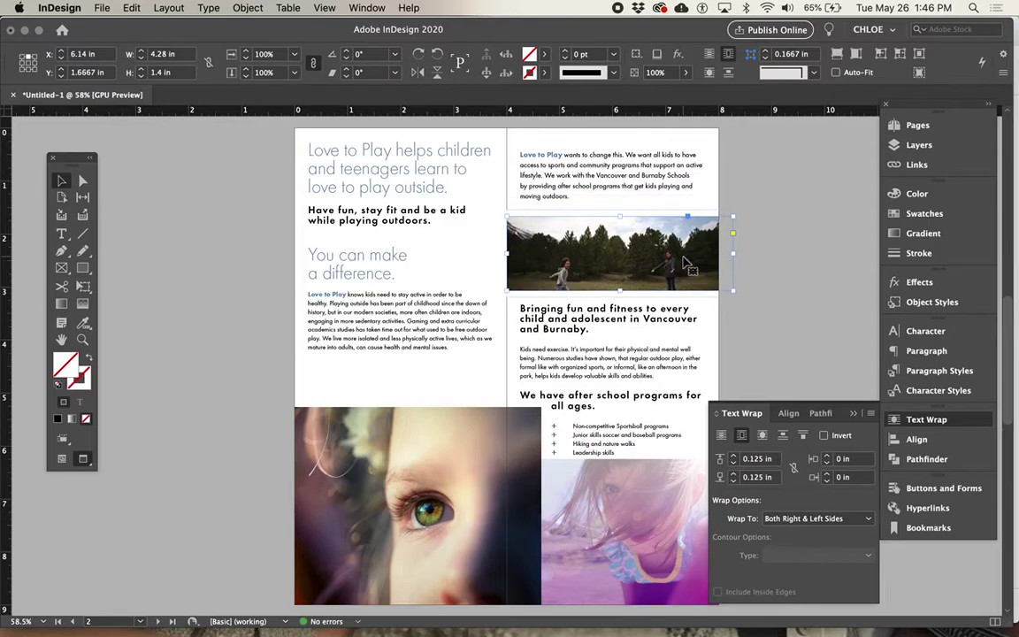
pyautogui.click(784, 278)
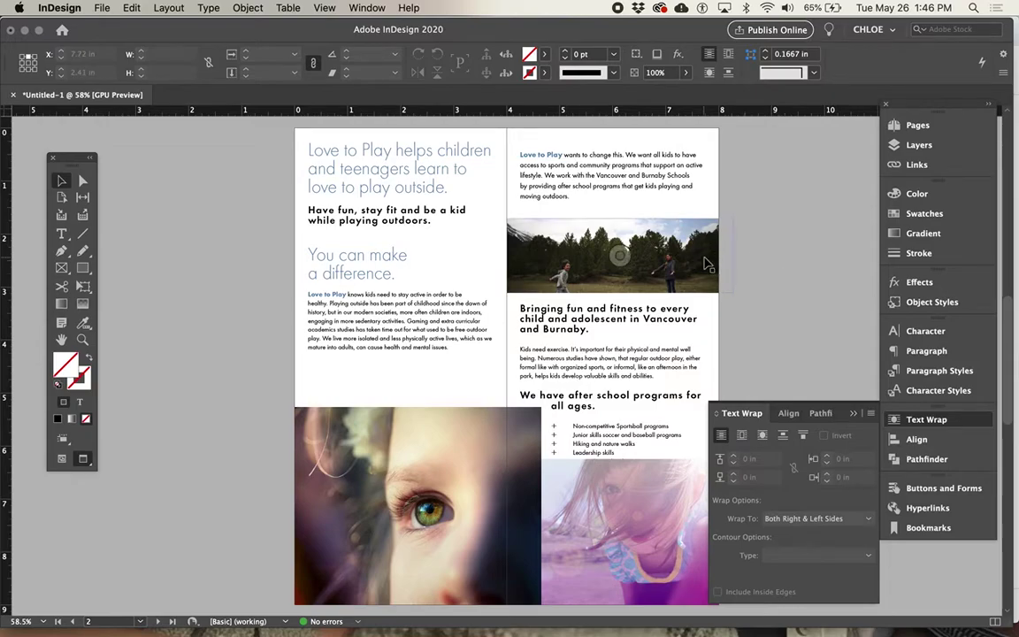
# Move the forest photo across both pages and centre it horizontally using Align to Spread.
pyautogui.moveTo(610, 228); pyautogui.dragTo(475, 241)
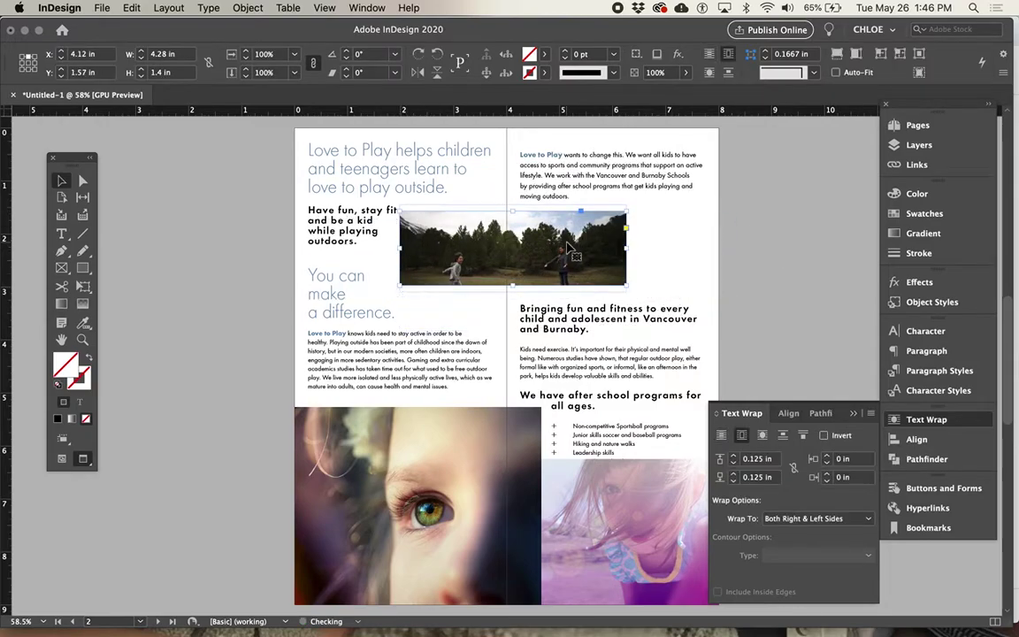
pyautogui.click(489, 351)
pyautogui.click(531, 283)
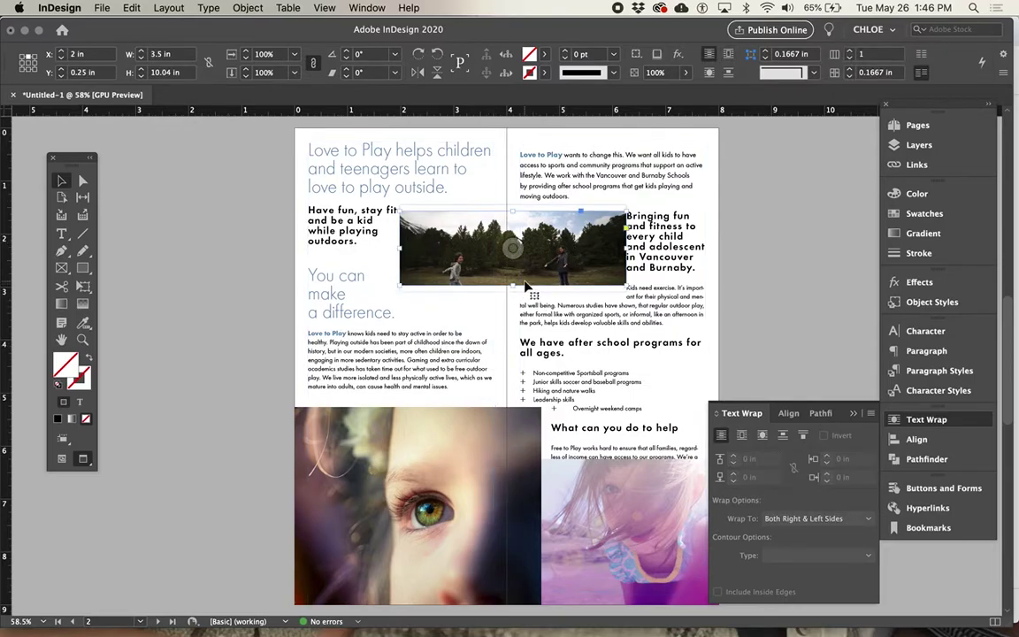
pyautogui.click(917, 439)
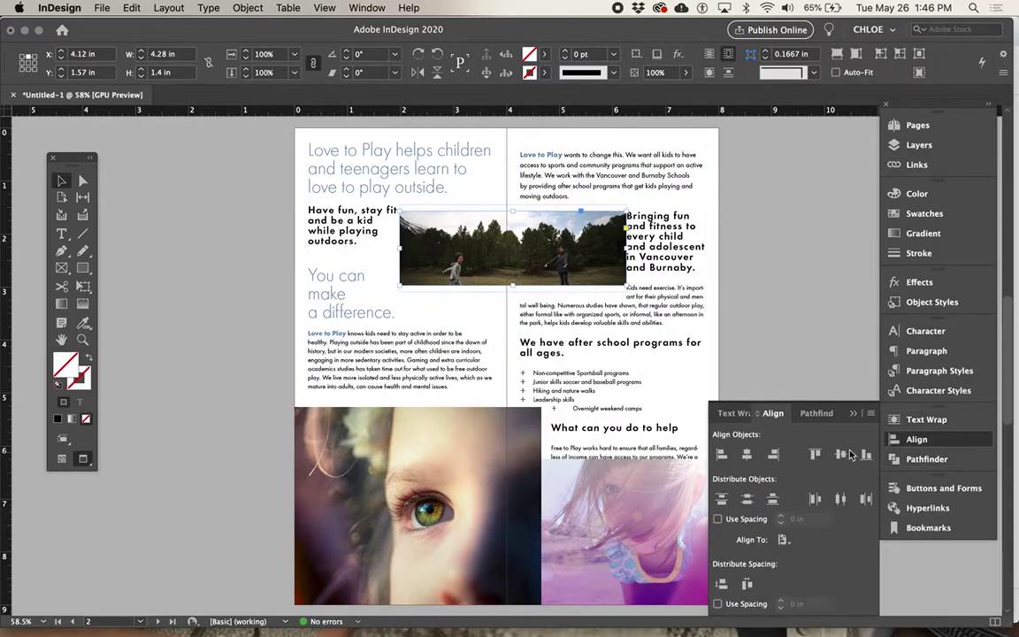
pyautogui.click(782, 539)
pyautogui.click(810, 597)
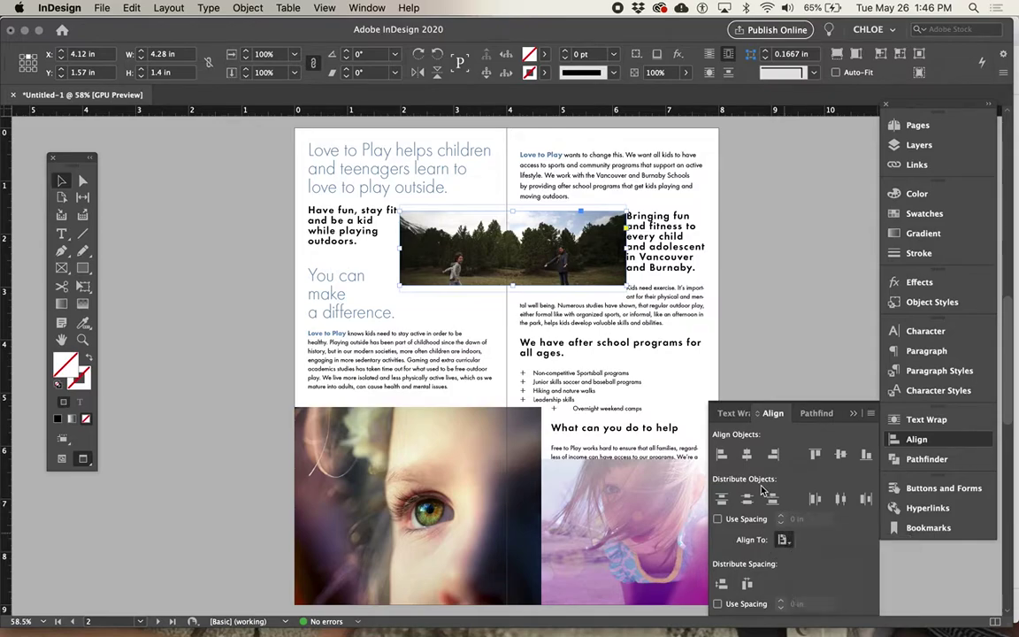
pyautogui.click(747, 454)
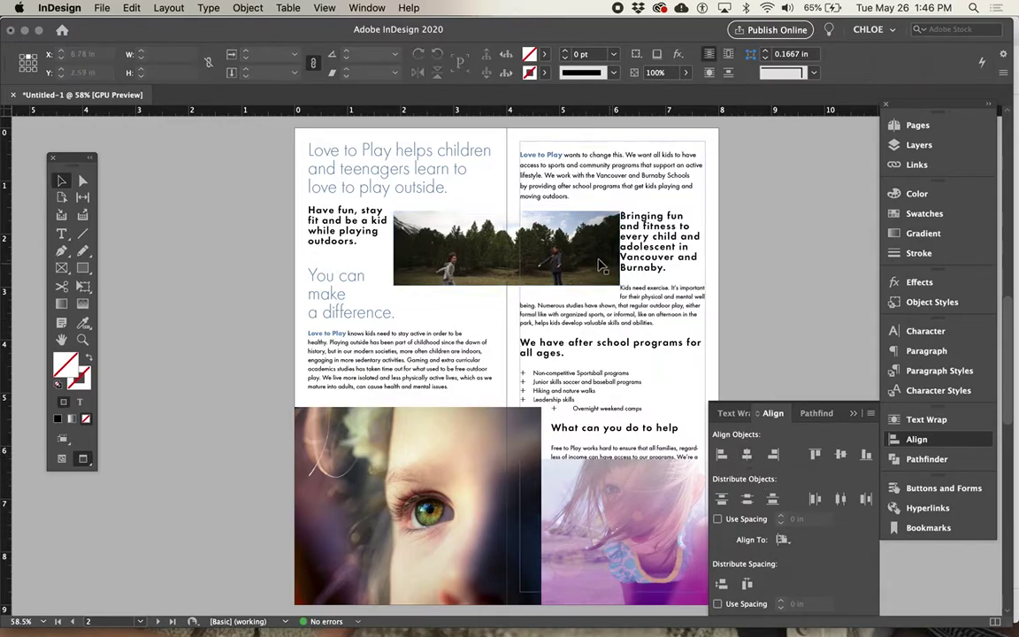
# Set the forest photo's left and right text wrap offsets to 0.1875 in.
pyautogui.click(927, 419)
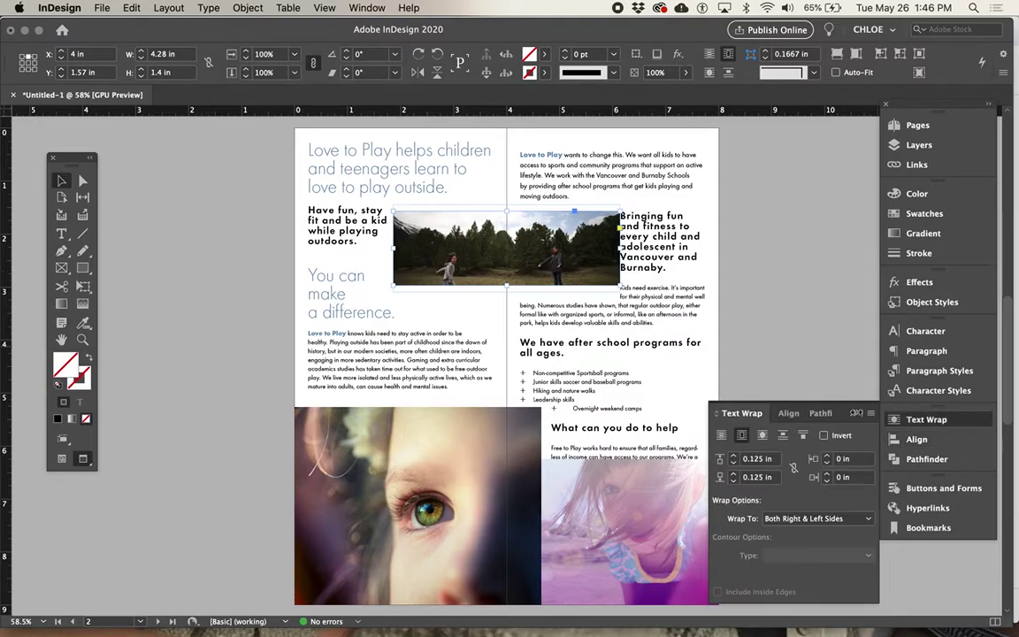
pyautogui.click(826, 474)
pyautogui.click(826, 474)
pyautogui.click(826, 474)
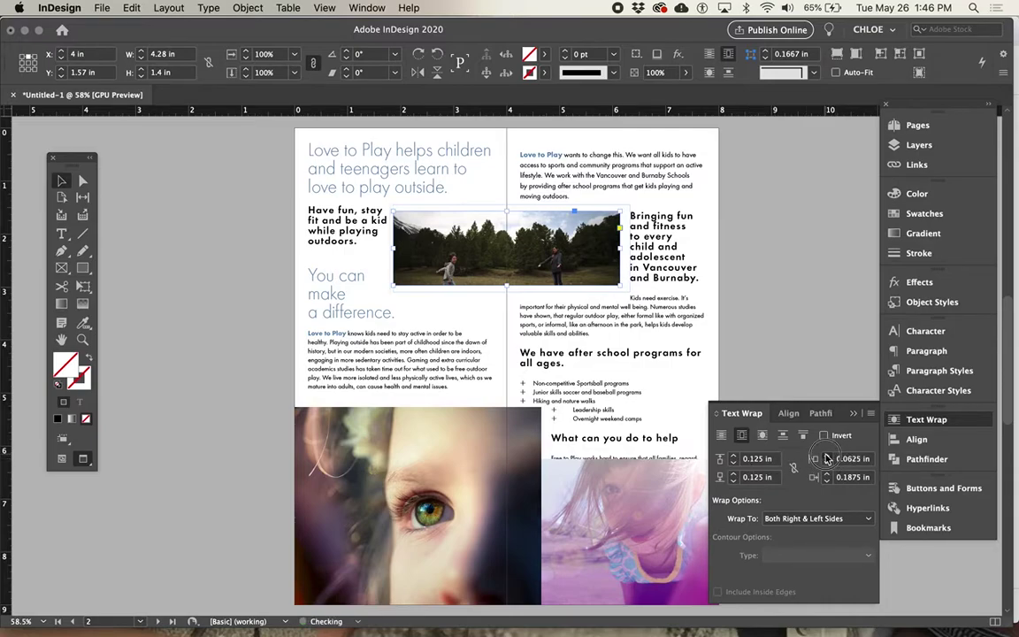
pyautogui.click(810, 336)
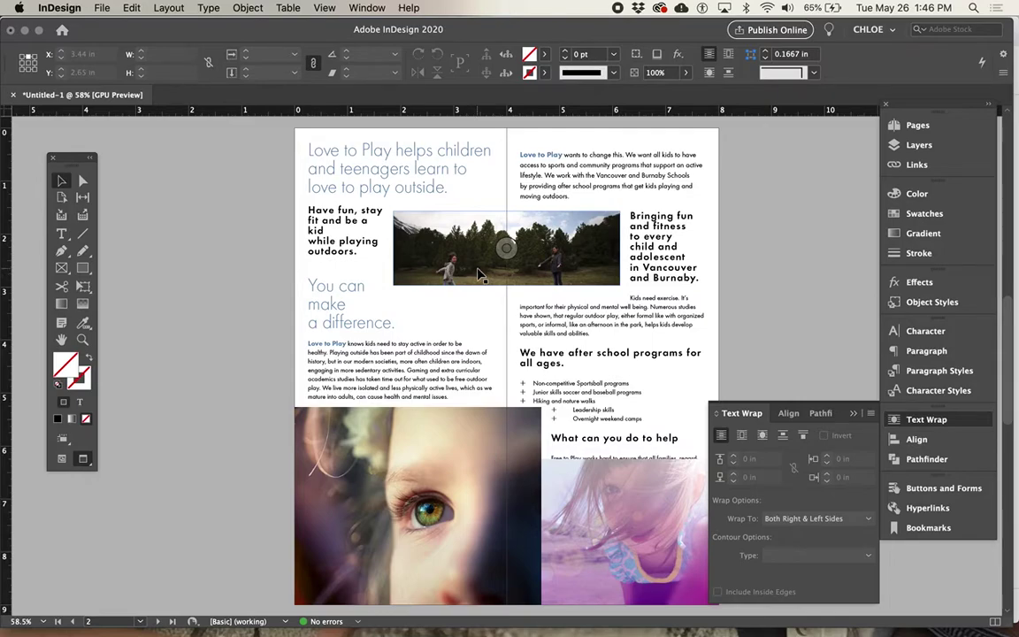
# Extend the forest photo's frame downward to a height of about 1.78 in, and show the guides.
pyautogui.click(505, 286)
pyautogui.moveTo(505, 286); pyautogui.dragTo(512, 310)
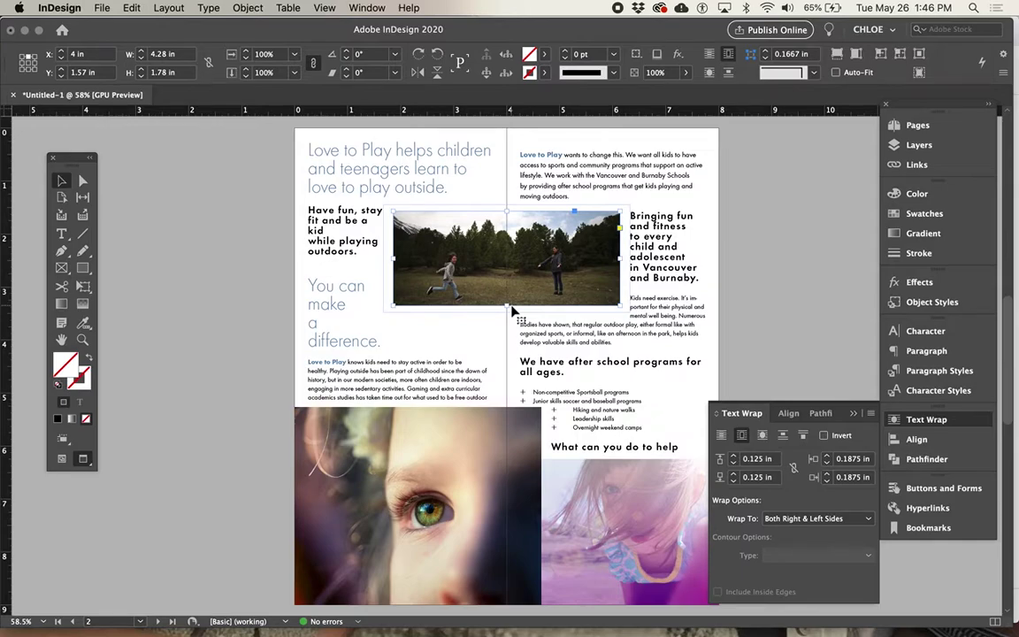
pyautogui.press('w')
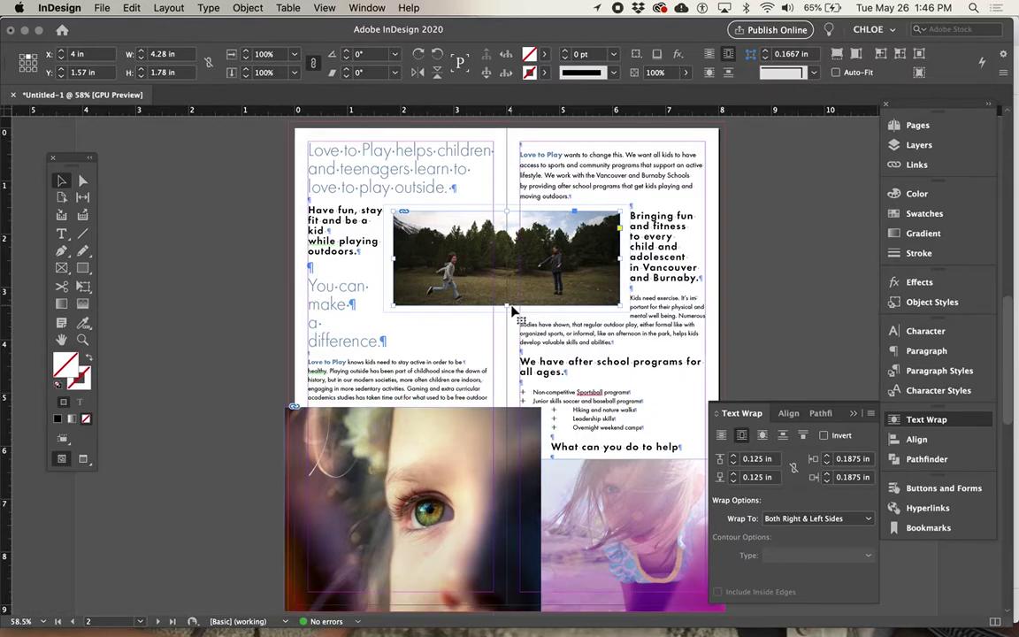
pyautogui.moveTo(509, 267); pyautogui.dragTo(651, 178)
pyautogui.press('super+z')
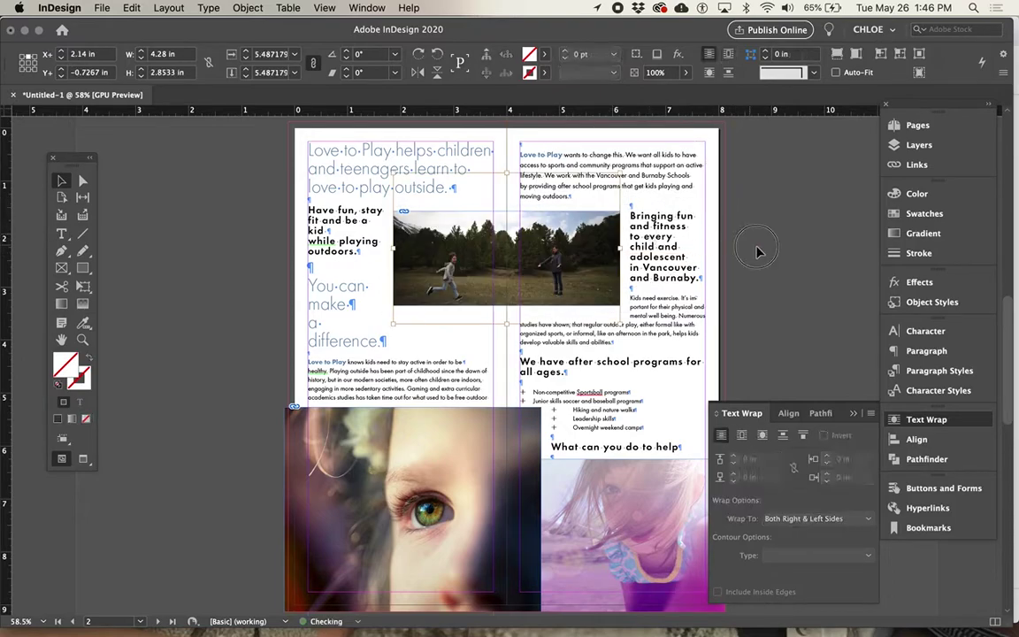
pyautogui.click(757, 250)
# Move the forest photo to the top of the right page, and trim its left edge to the spine, making it about 4.125 in wide.
pyautogui.moveTo(613, 251); pyautogui.dragTo(721, 155)
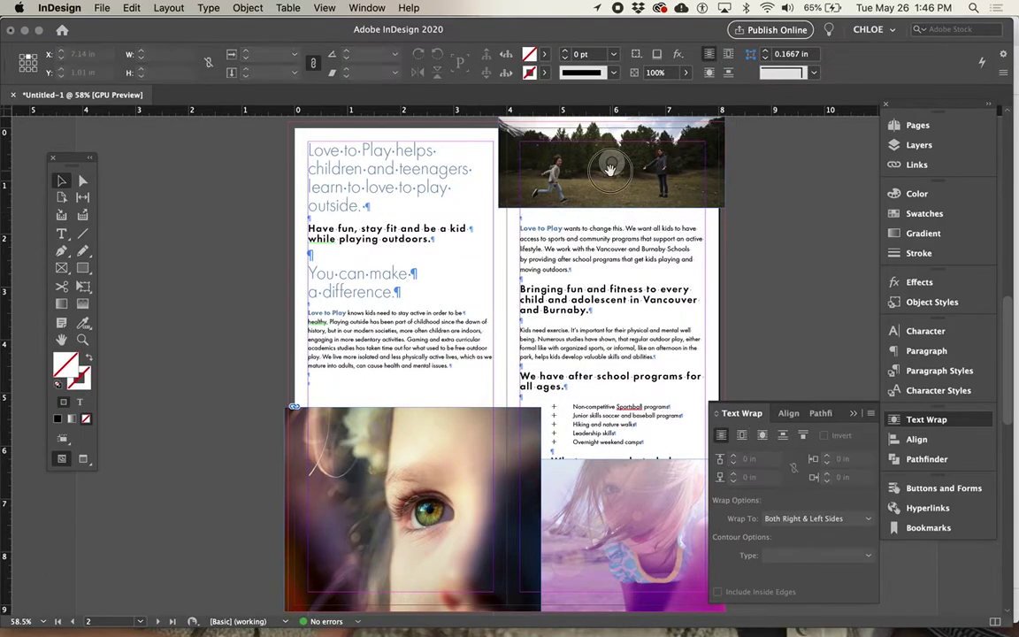
pyautogui.click(510, 176)
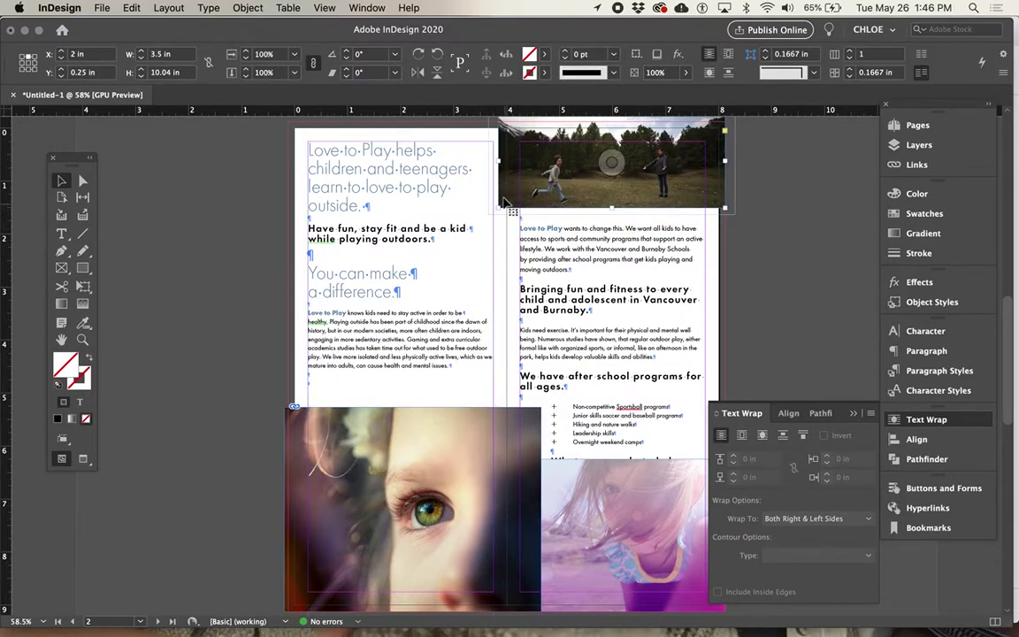
pyautogui.moveTo(500, 161); pyautogui.dragTo(509, 162)
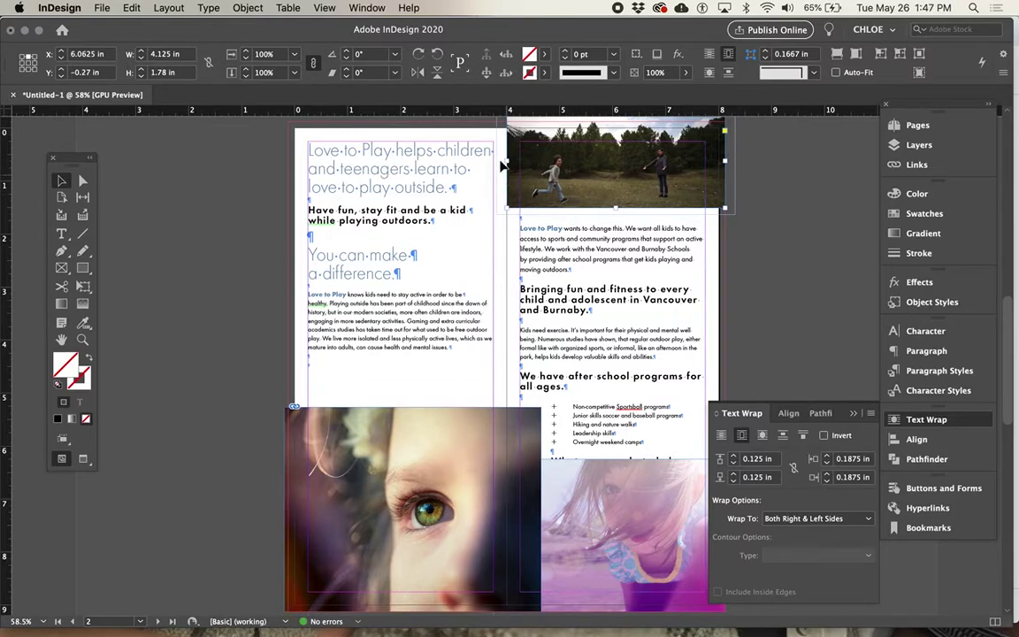
# Try aligning the forest photo to the left edge of the spread, undo it, and reselect the photo.
pyautogui.click(917, 440)
pyautogui.click(784, 540)
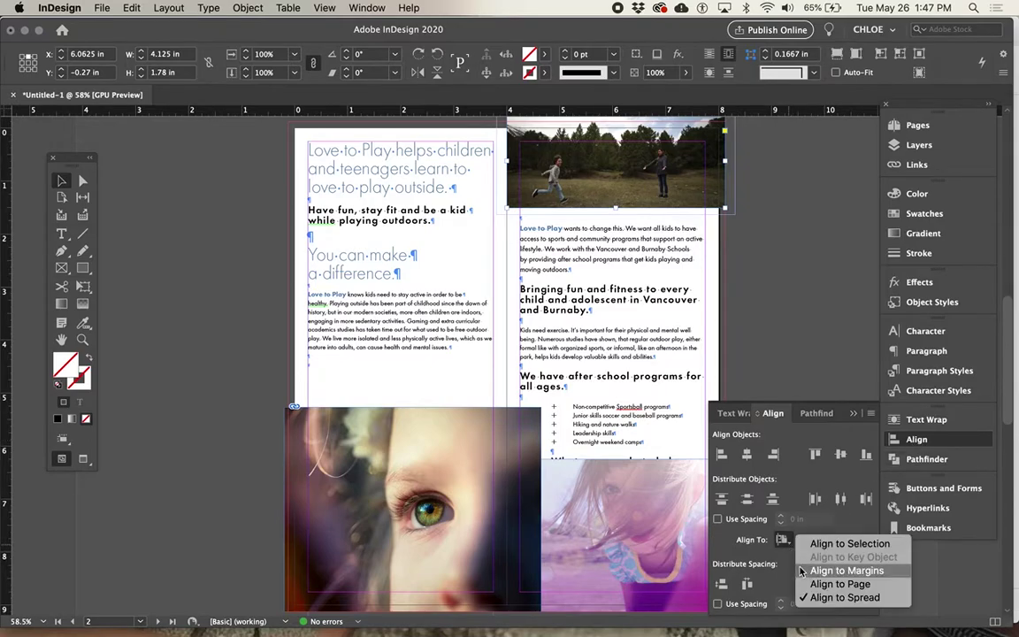
pyautogui.click(808, 598)
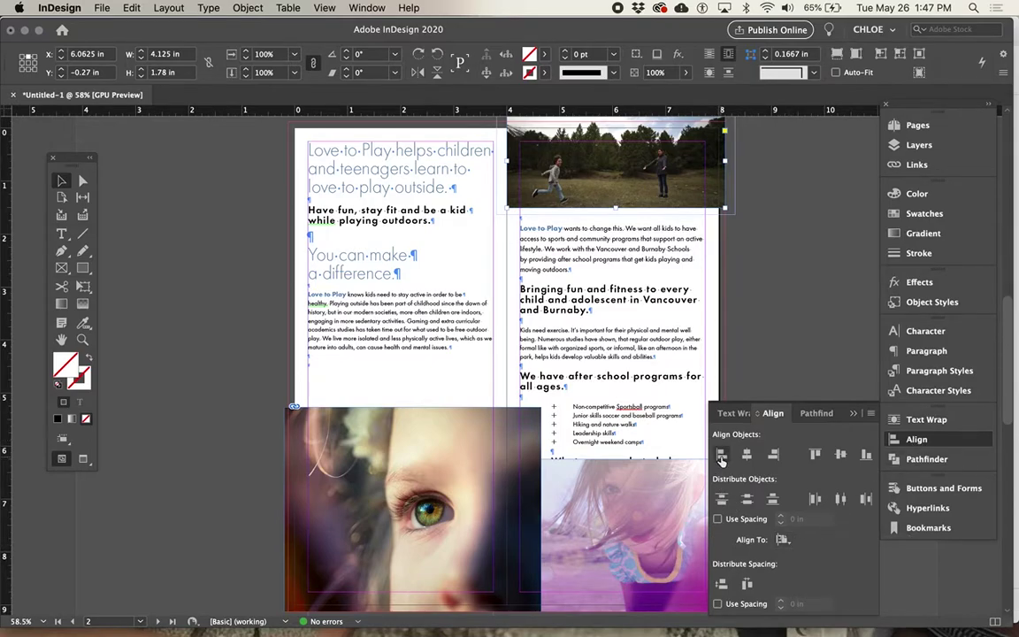
pyautogui.click(722, 455)
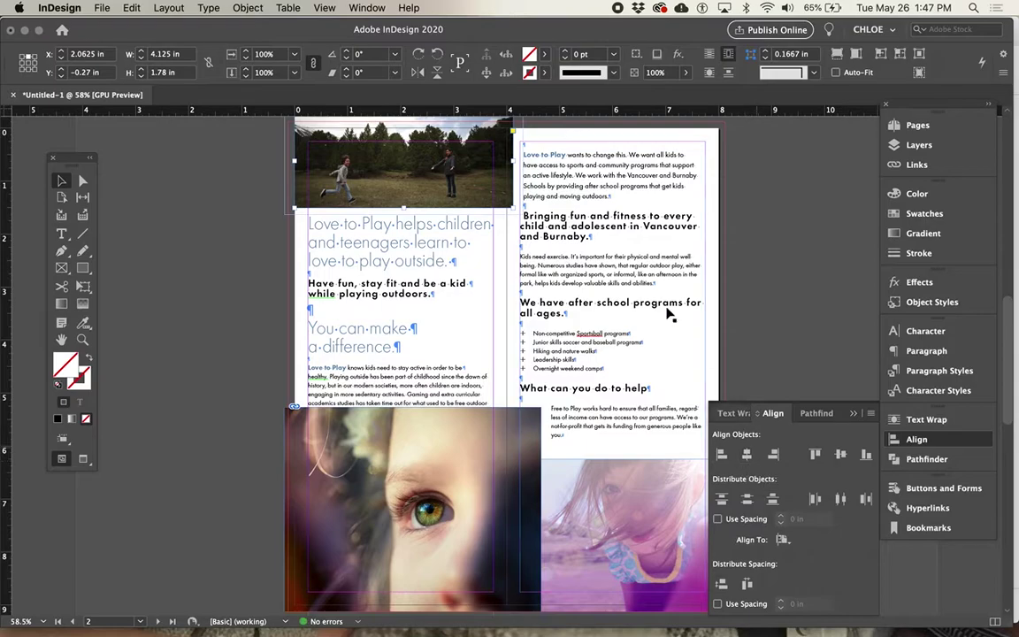
pyautogui.press('super+z')
pyautogui.click(793, 220)
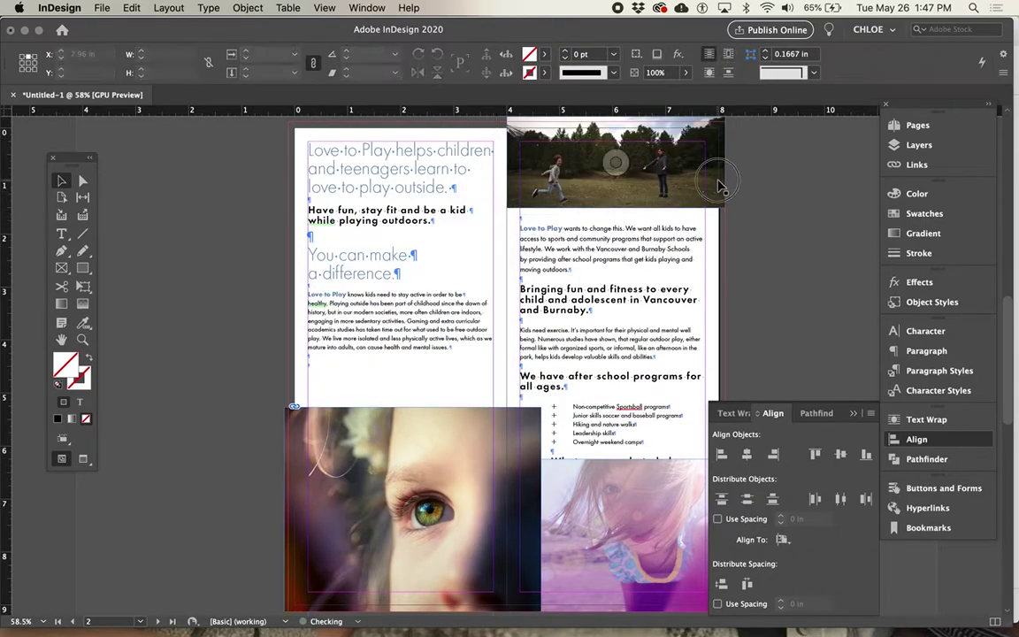
pyautogui.click(654, 172)
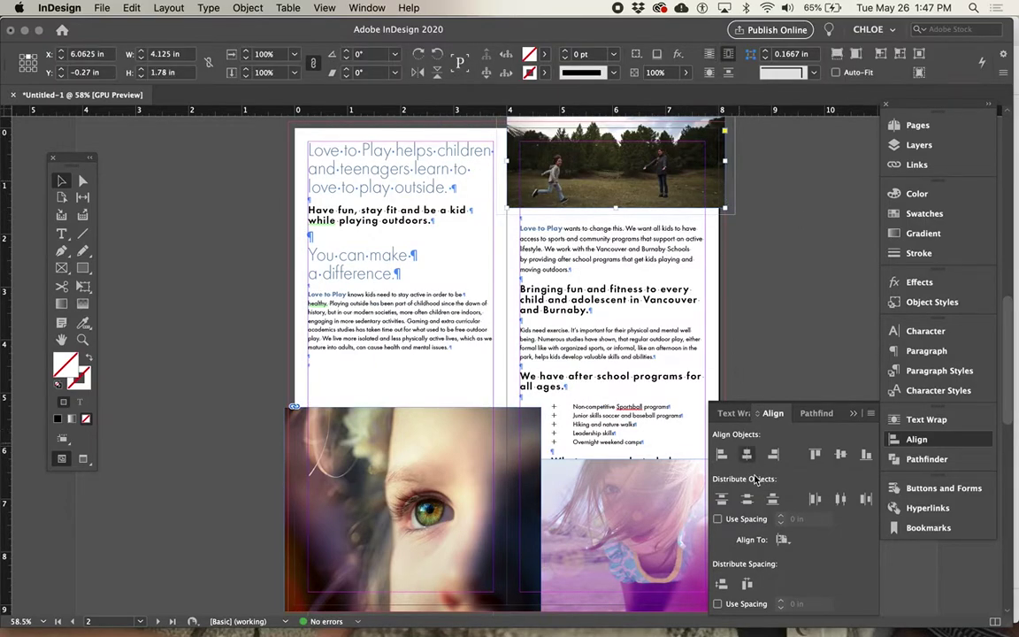
# Align the forest photo to the left edge of its page, deselect it, and preview the spread without guides.
pyautogui.click(781, 541)
pyautogui.click(719, 455)
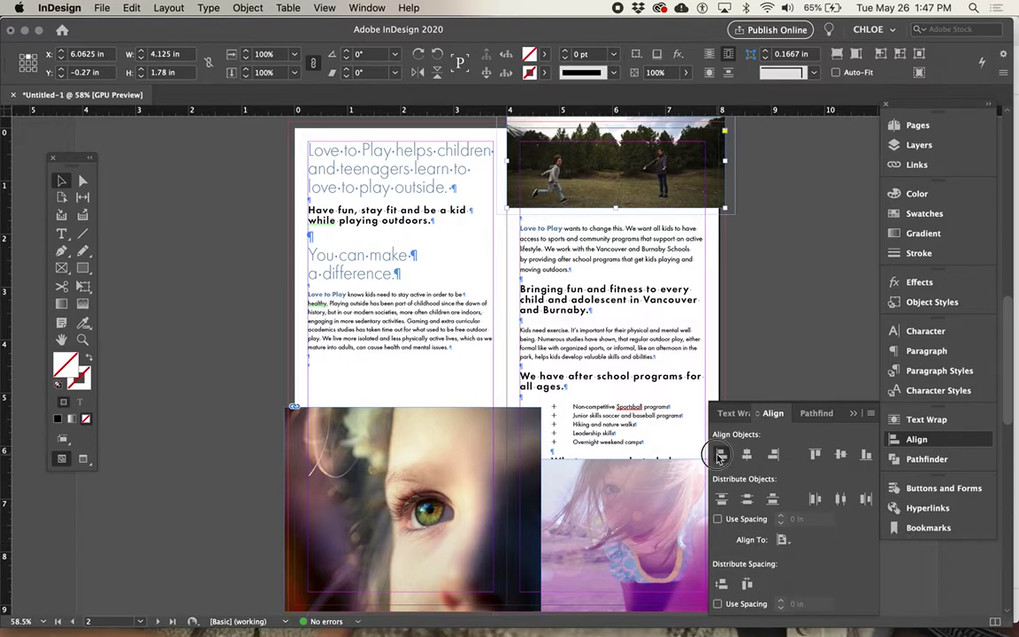
pyautogui.click(756, 338)
pyautogui.press('w')
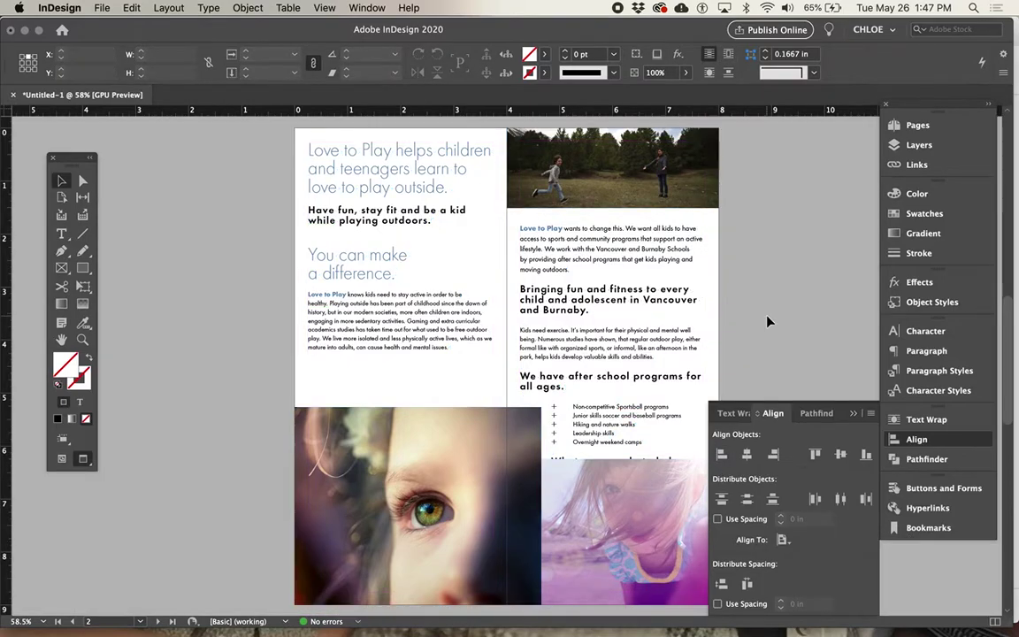
# Move the forest photo slightly downward on the right page.
pyautogui.click(675, 210)
pyautogui.press('super+alt+c')
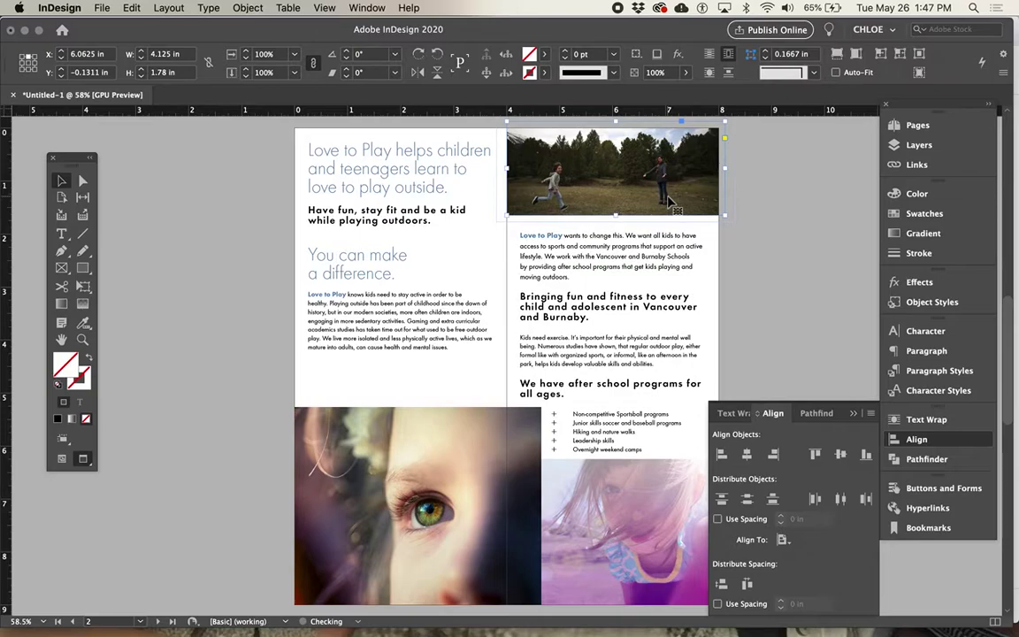
pyautogui.click(747, 255)
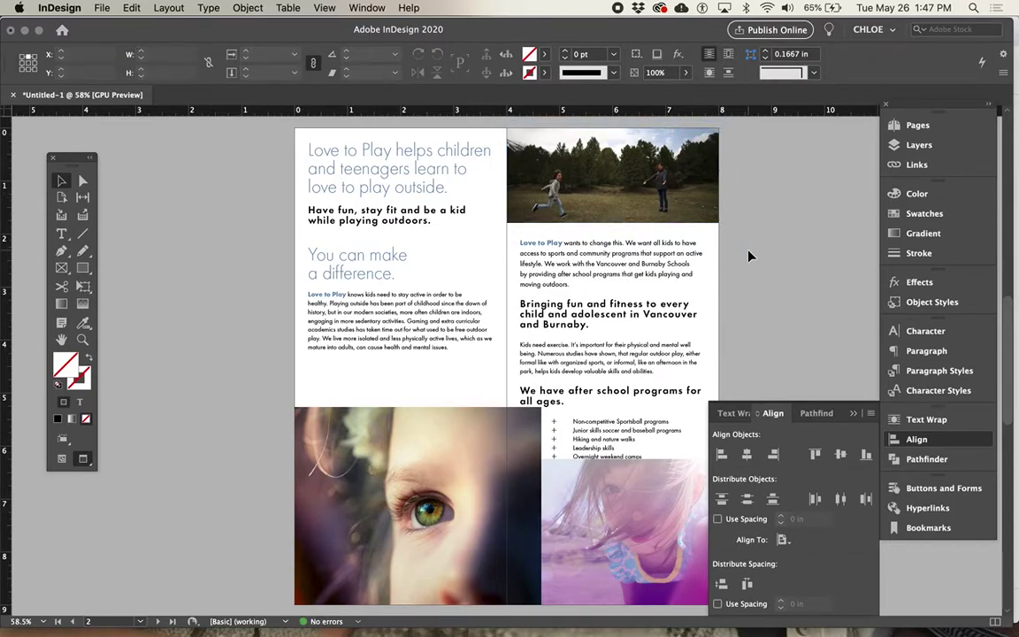
# Move the forest photo to the middle of the spread to test its text wrap, and return it to the right page at Y 0.345 in.
pyautogui.click(608, 184)
pyautogui.moveTo(498, 304); pyautogui.dragTo(527, 327)
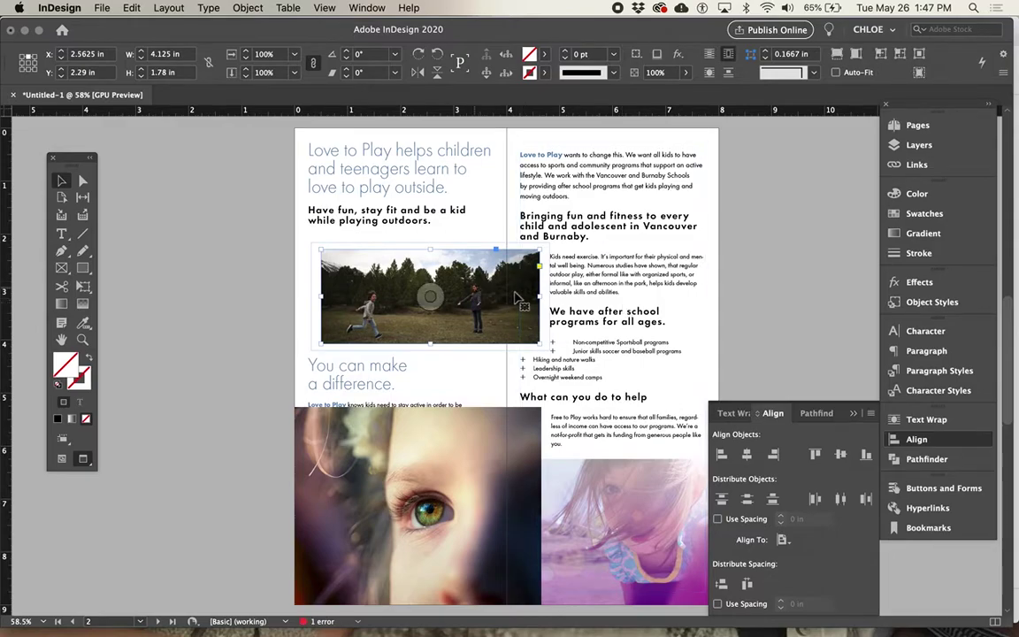
pyautogui.moveTo(522, 298); pyautogui.dragTo(673, 196)
# Extend the forest photo's frame up to the top bleed, making it 2.25 in tall, and preview the spread.
pyautogui.scroll(5, 672, 266)
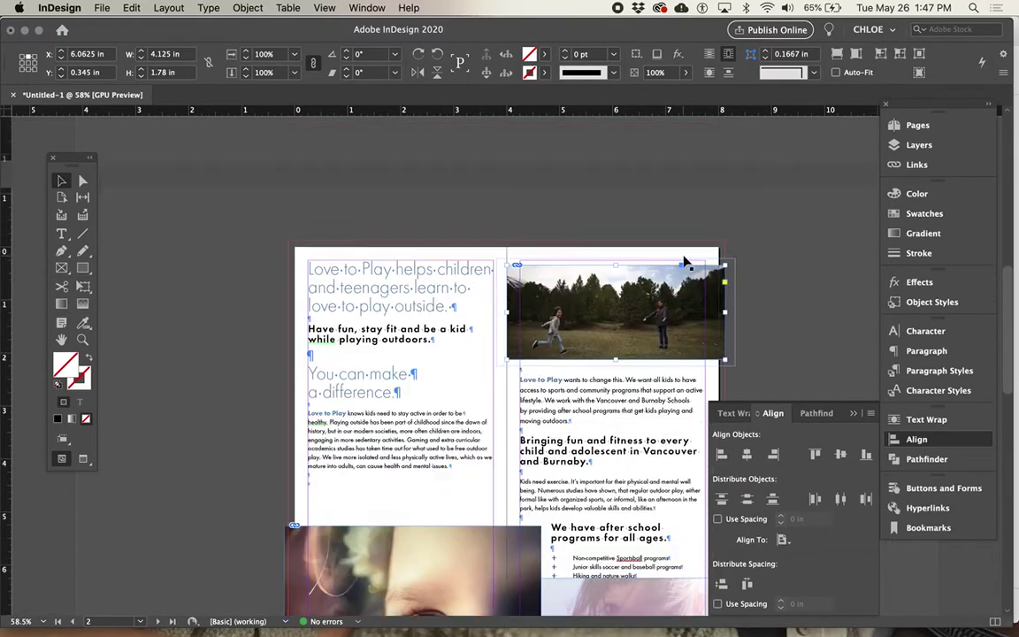
pyautogui.moveTo(617, 316); pyautogui.dragTo(617, 292)
pyautogui.scroll(-3, 618, 291)
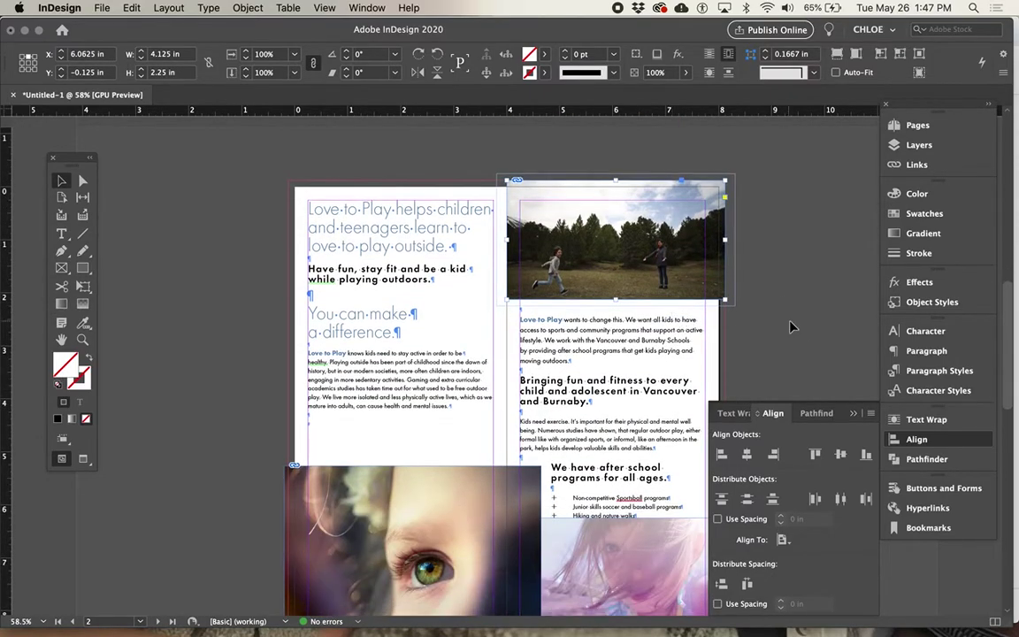
pyautogui.click(791, 327)
pyautogui.press('w')
pyautogui.scroll(-1, 791, 328)
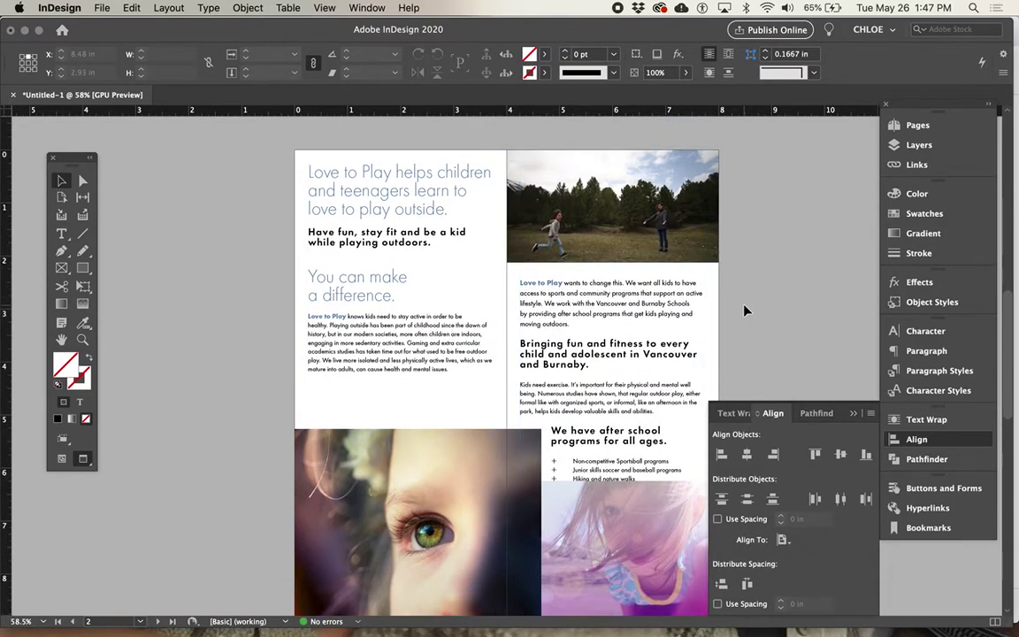
pyautogui.scroll(-1, 742, 310)
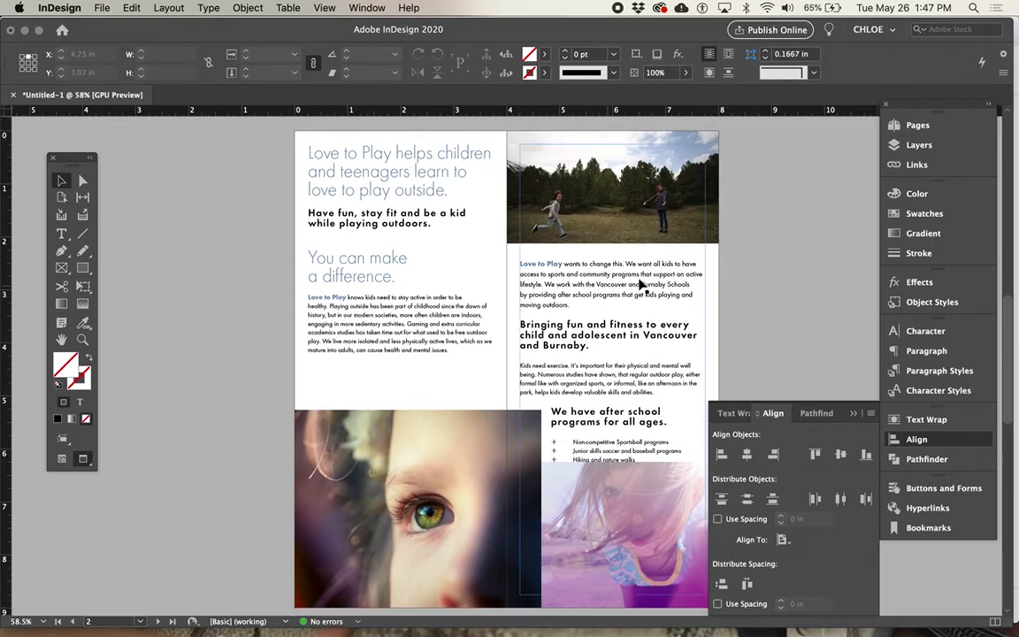
# Reposition the forest image slightly inside its frame, and deselect it.
pyautogui.click(601, 177)
pyautogui.moveTo(601, 177); pyautogui.dragTo(575, 188)
pyautogui.click(779, 267)
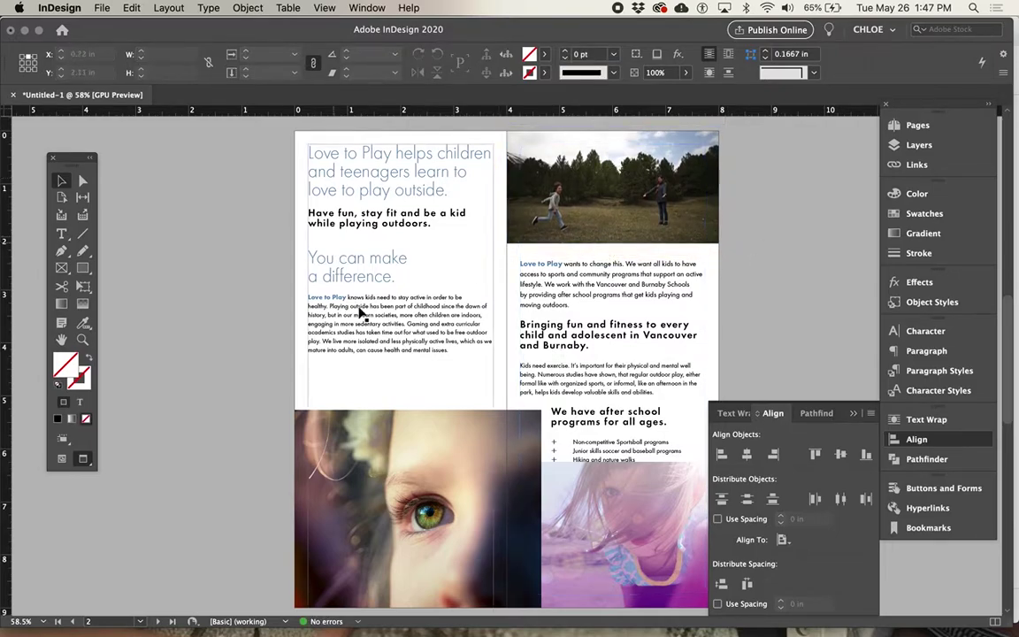
# Copy the "You can make a difference." heading, delete it from the left page's text, and remove the extra blank line left behind.
pyautogui.scroll(-1, 378, 378)
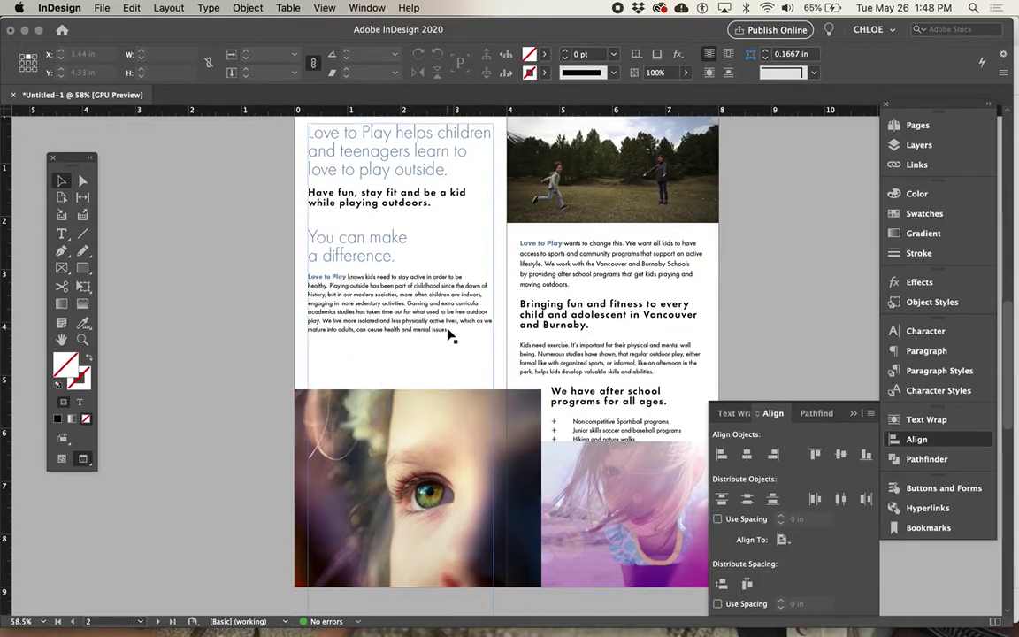
pyautogui.doubleClick(359, 254)
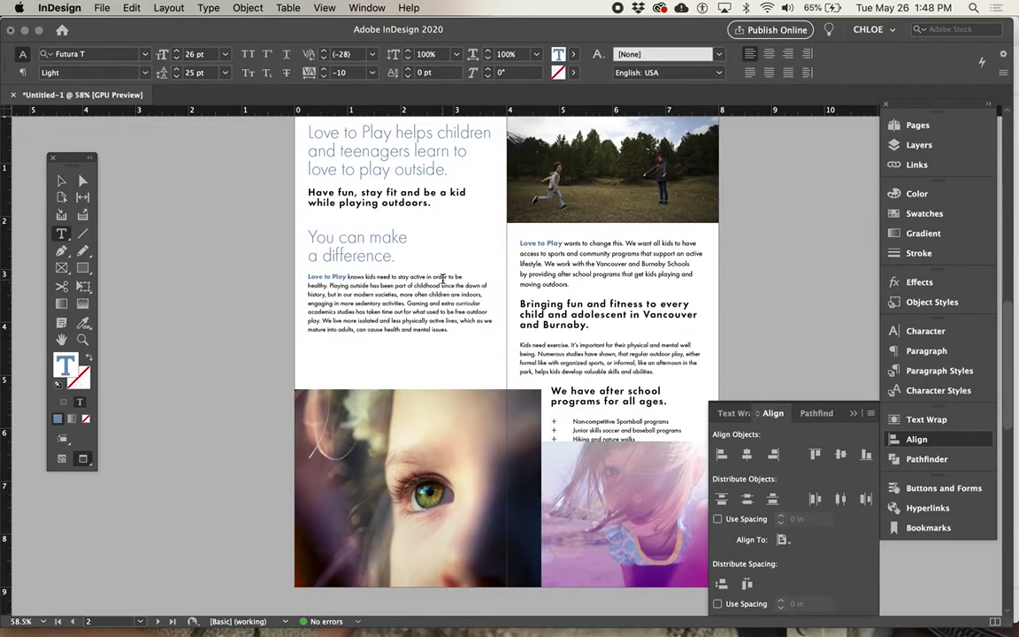
pyautogui.scroll(1, 443, 279)
pyautogui.moveTo(404, 270); pyautogui.dragTo(308, 249)
pyautogui.press('super+c')
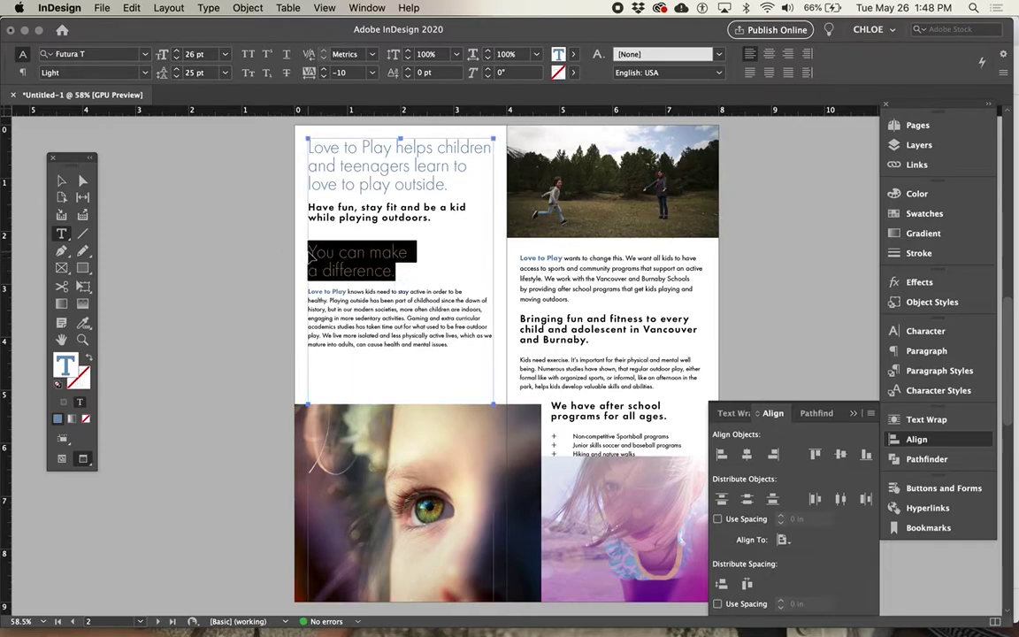
pyautogui.press('BackSpace')
pyautogui.press('BackSpace')
pyautogui.press('BackSpace')
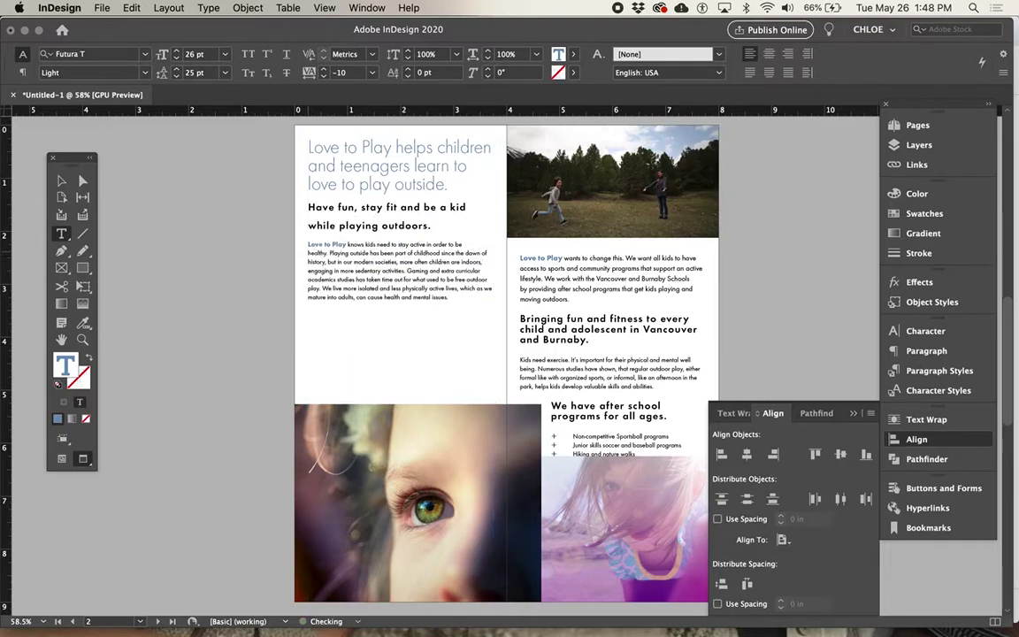
pyautogui.press('super+z')
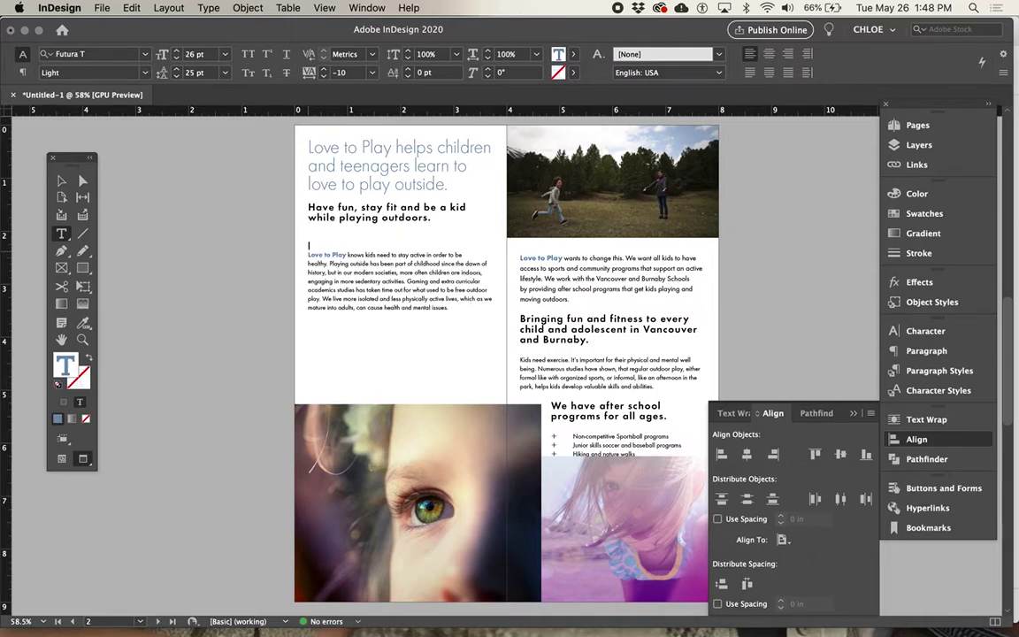
pyautogui.press('BackSpace')
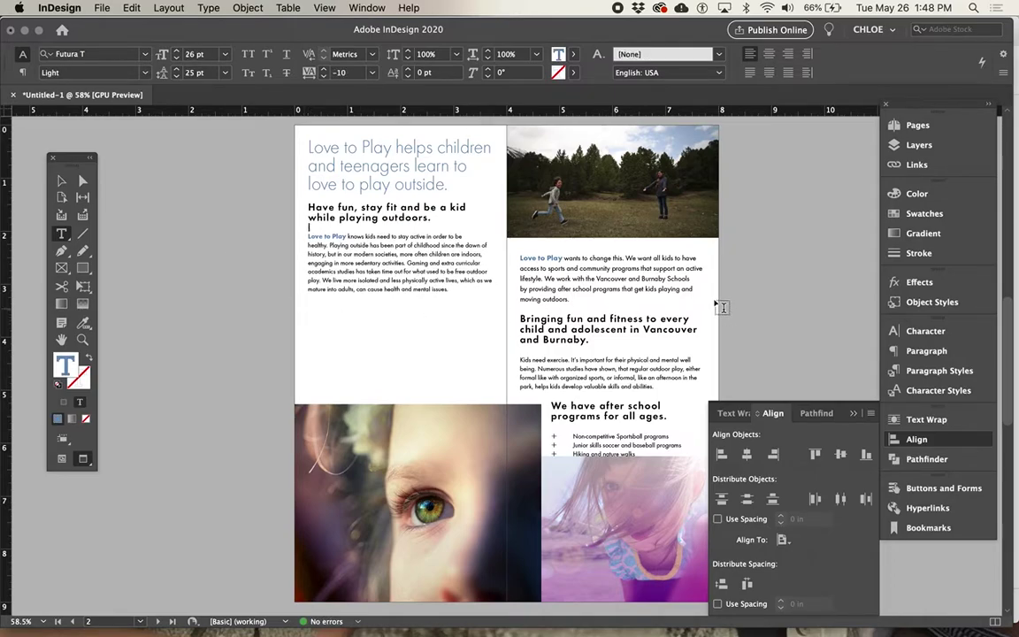
pyautogui.write('w')
pyautogui.press('super+z')
# Draw a text frame about 2.3 by 1.24 in on the pasteboard beside the right page, and paste the copied heading into it.
pyautogui.keyDown('super'); pyautogui.click(750, 240); pyautogui.keyUp('super')
pyautogui.press('w')
pyautogui.moveTo(742, 214); pyautogui.dragTo(862, 279)
pyautogui.press('super+v')
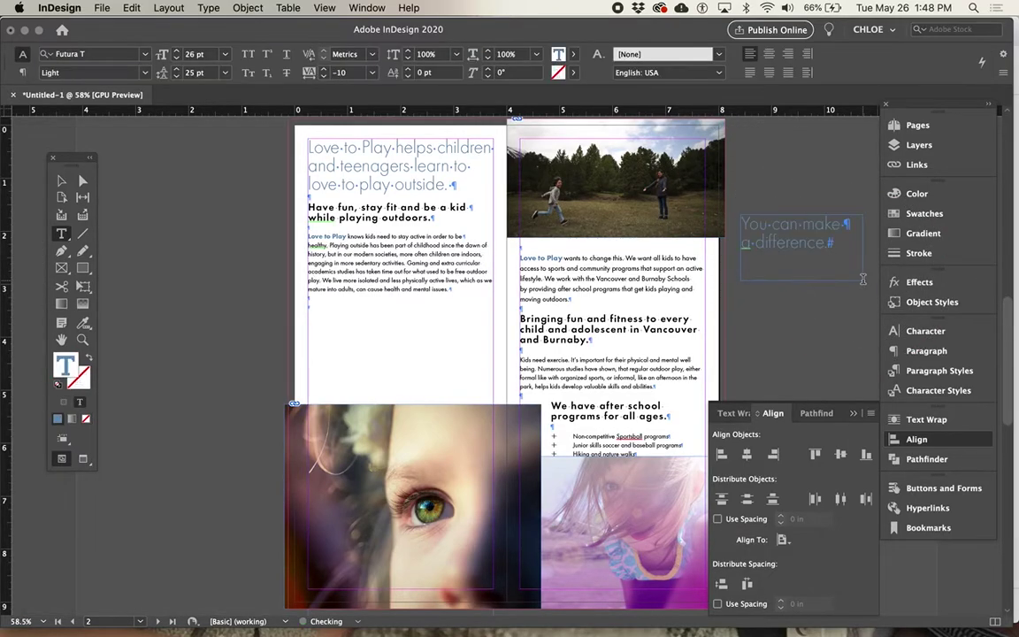
# Center the pasted heading's text, and shorten its frame to a height of about 0.66 in.
pyautogui.press('super+a')
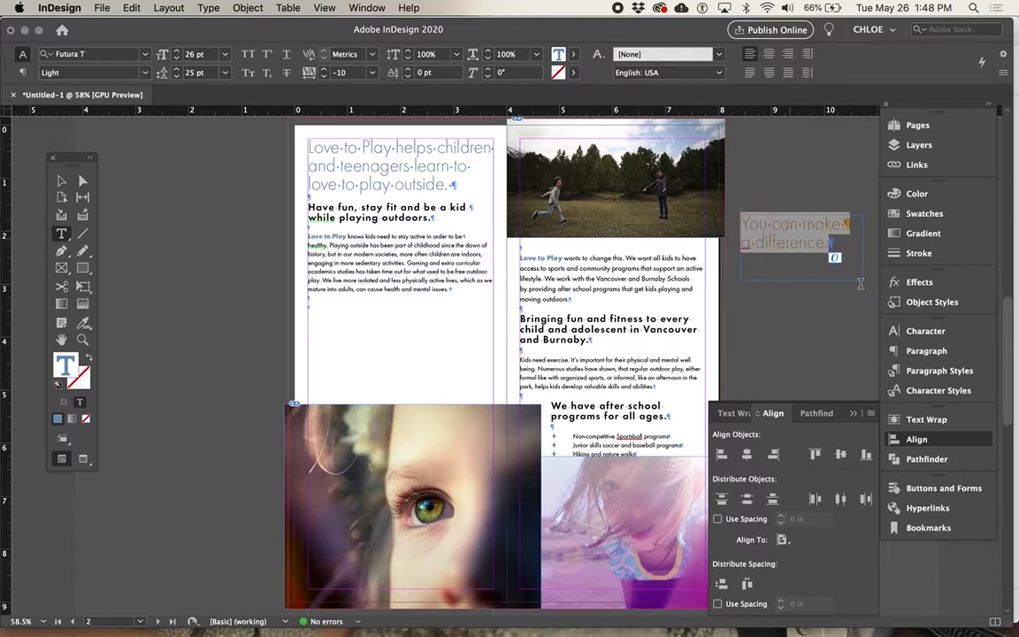
pyautogui.click(925, 351)
pyautogui.click(738, 345)
pyautogui.click(821, 171)
pyautogui.press('Escape')
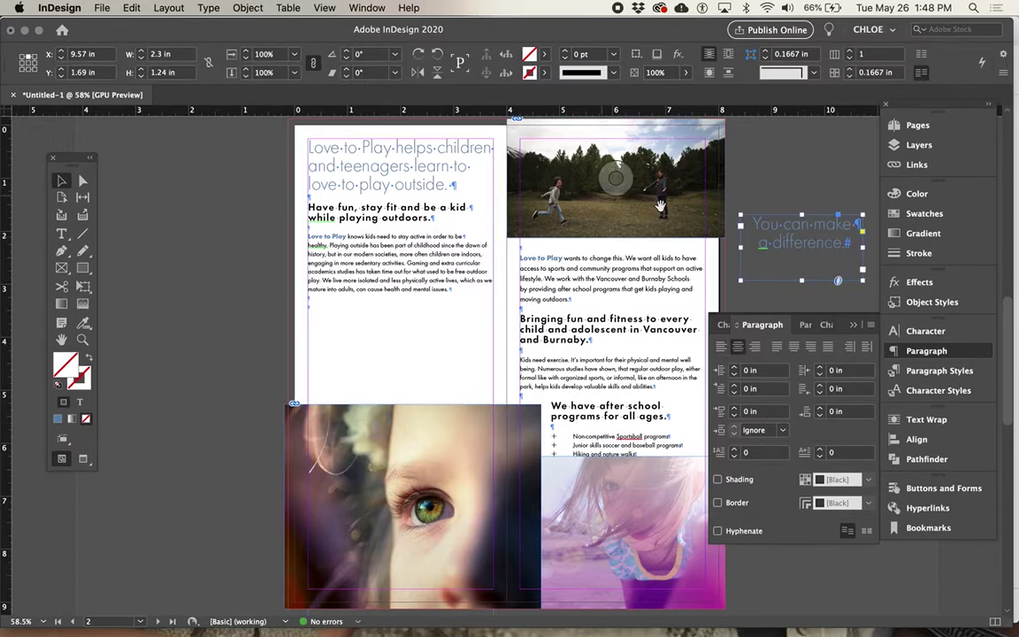
pyautogui.moveTo(801, 281); pyautogui.dragTo(802, 250)
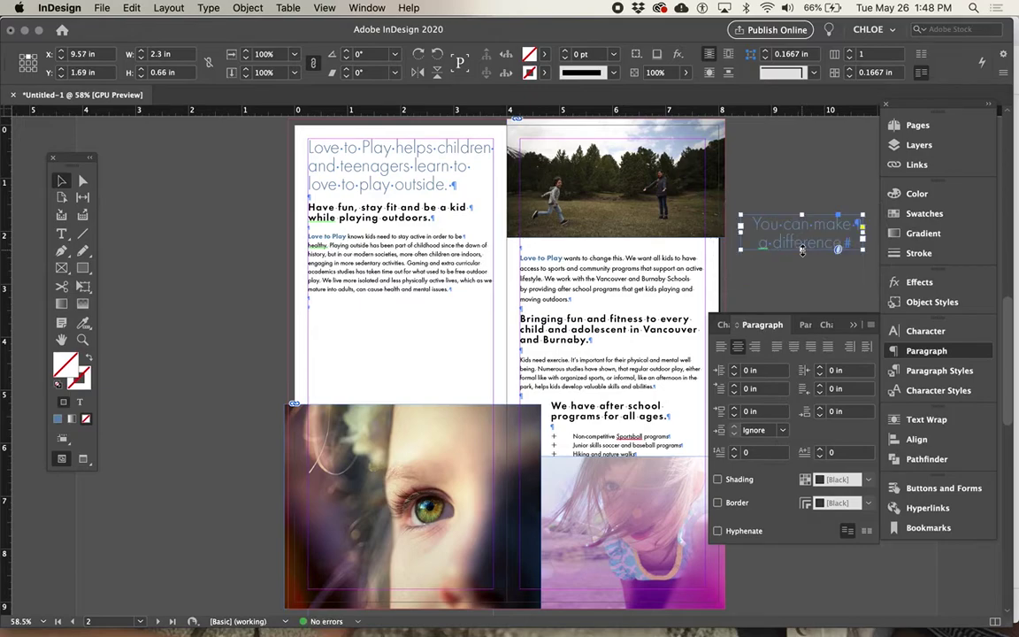
# Align the "You can make a difference." frame to the spread's horizontal center.
pyautogui.click(899, 442)
pyautogui.click(782, 539)
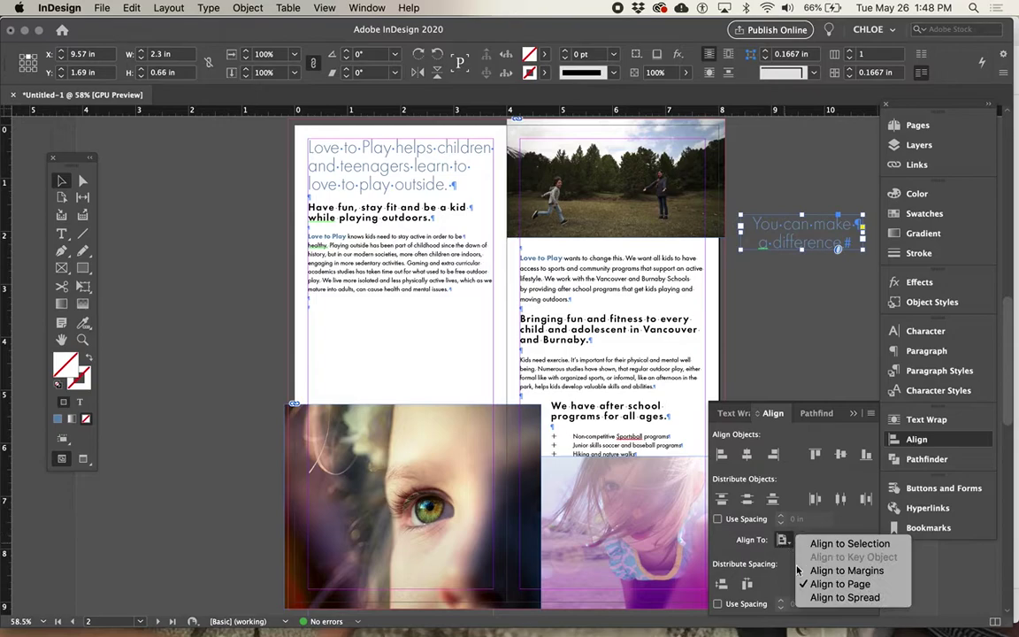
pyautogui.click(849, 543)
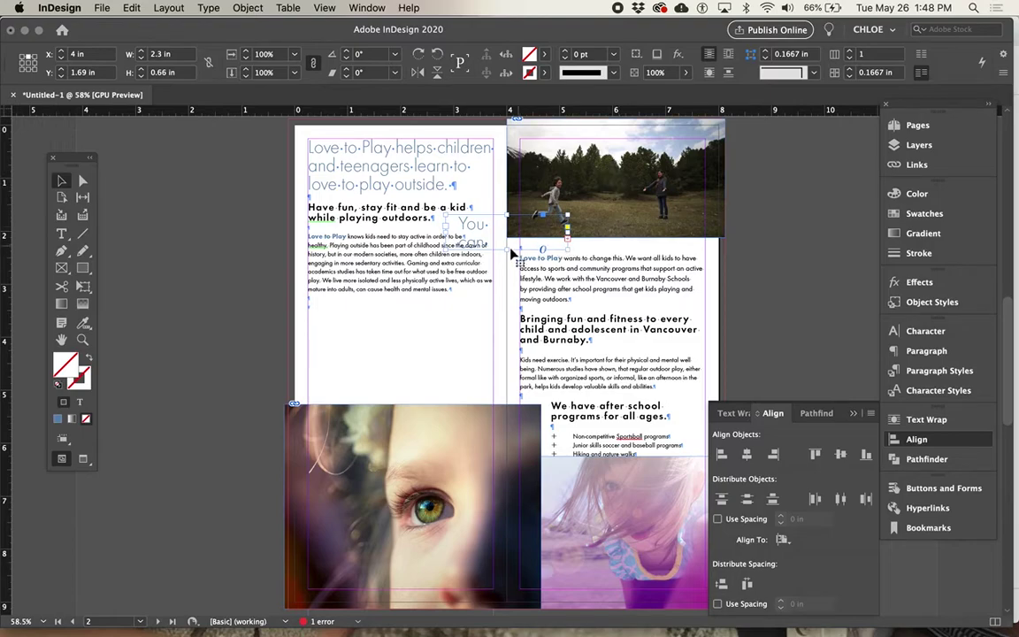
# Nudge the "You can make a difference." frame down along the spine to Y 2.8428 in.
pyautogui.press('Down')
pyautogui.press('Down')
pyautogui.press('Down')
pyautogui.press('Down')
pyautogui.press('Down')
pyautogui.press('Down')
pyautogui.press('Down')
pyautogui.press('Down')
pyautogui.press('Down')
pyautogui.press('Down')
pyautogui.press('Down')
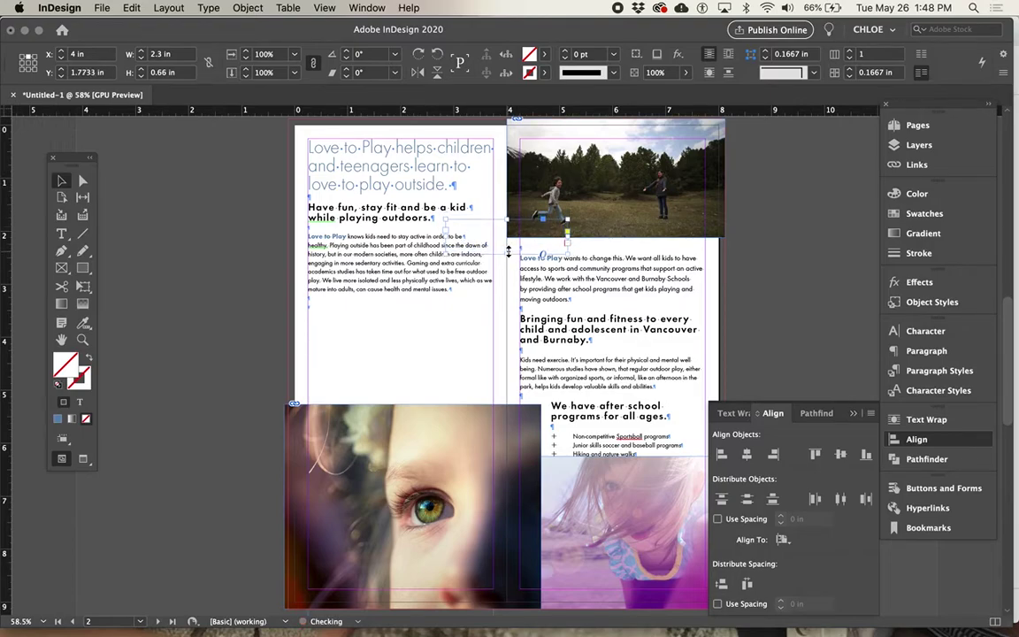
pyautogui.press('Down')
pyautogui.press('Down')
pyautogui.press('Down')
pyautogui.press('Down')
pyautogui.press('Down')
pyautogui.moveTo(508, 252); pyautogui.dragTo(509, 253)
pyautogui.press('Down')
pyautogui.press('Down')
pyautogui.press('Down')
pyautogui.press('Down')
pyautogui.press('Down')
pyautogui.press('Down')
pyautogui.press('Down')
pyautogui.press('Down')
pyautogui.press('Down')
pyautogui.press('Down')
pyautogui.press('Down')
pyautogui.press('Down')
pyautogui.press('Down')
pyautogui.press('Down')
pyautogui.press('Down')
pyautogui.press('Down')
pyautogui.press('Down')
pyautogui.press('Down')
pyautogui.press('Down')
pyautogui.press('Down')
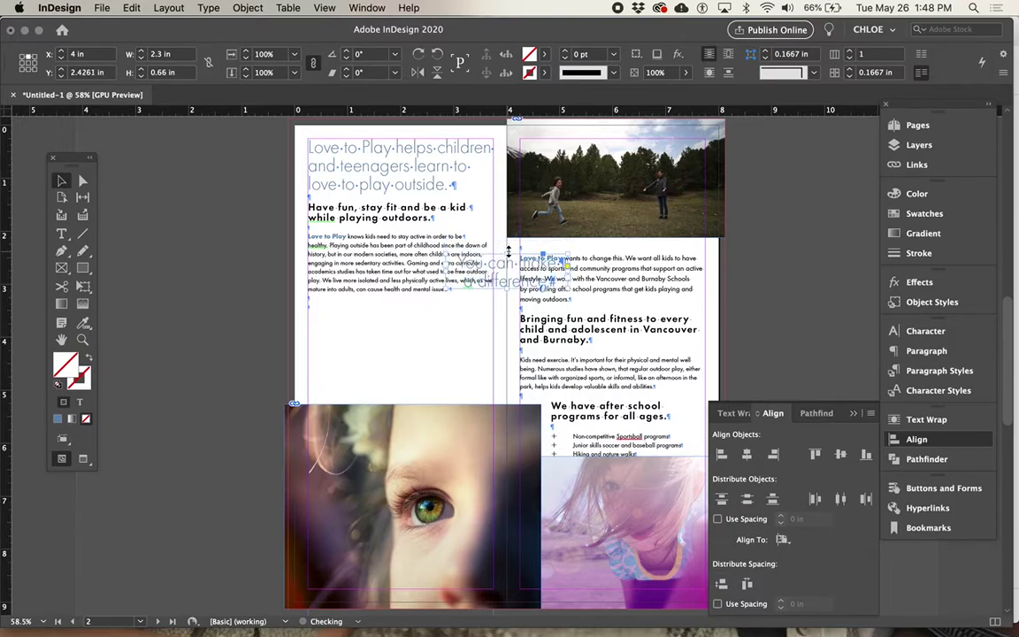
pyautogui.press('Down')
pyautogui.press('Down')
pyautogui.press('Down')
pyautogui.press('Down')
pyautogui.press('Down')
pyautogui.press('Down')
pyautogui.press('Down')
pyautogui.press('Down')
pyautogui.press('Down')
pyautogui.press('Down')
pyautogui.press('Down')
pyautogui.press('Down')
pyautogui.press('Down')
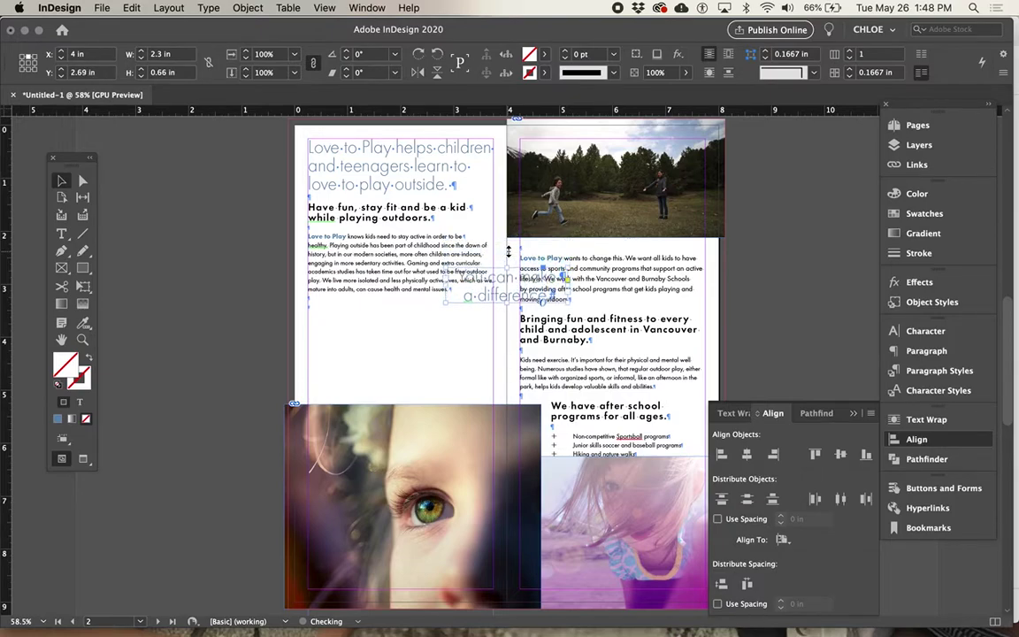
pyautogui.press('Down')
pyautogui.press('Down')
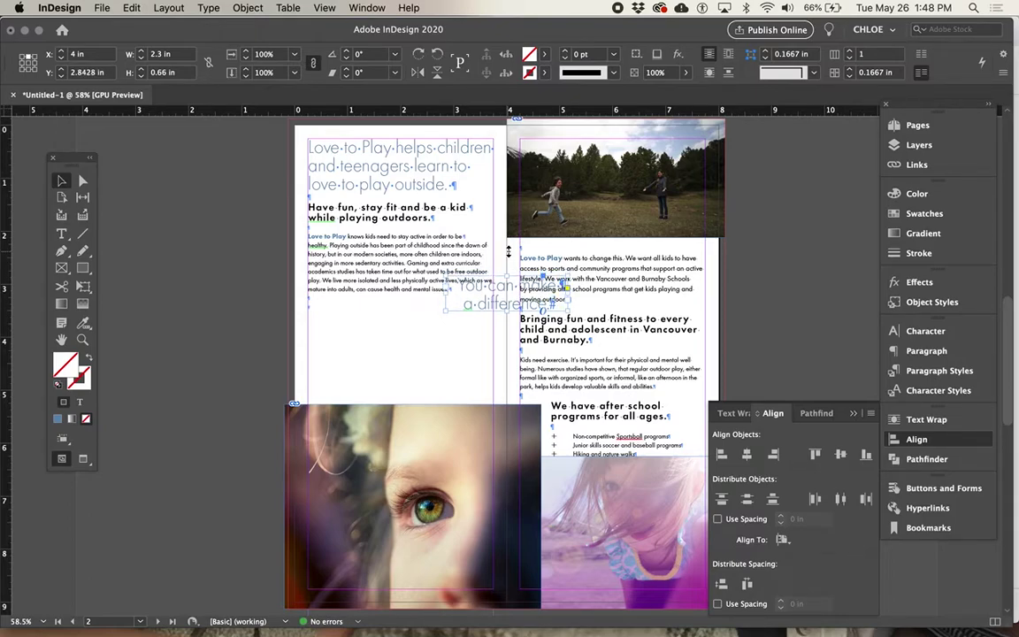
# Wrap text around the heading frame's bounding box with 0.1875 in offsets on all sides, and preview the spread.
pyautogui.click(917, 420)
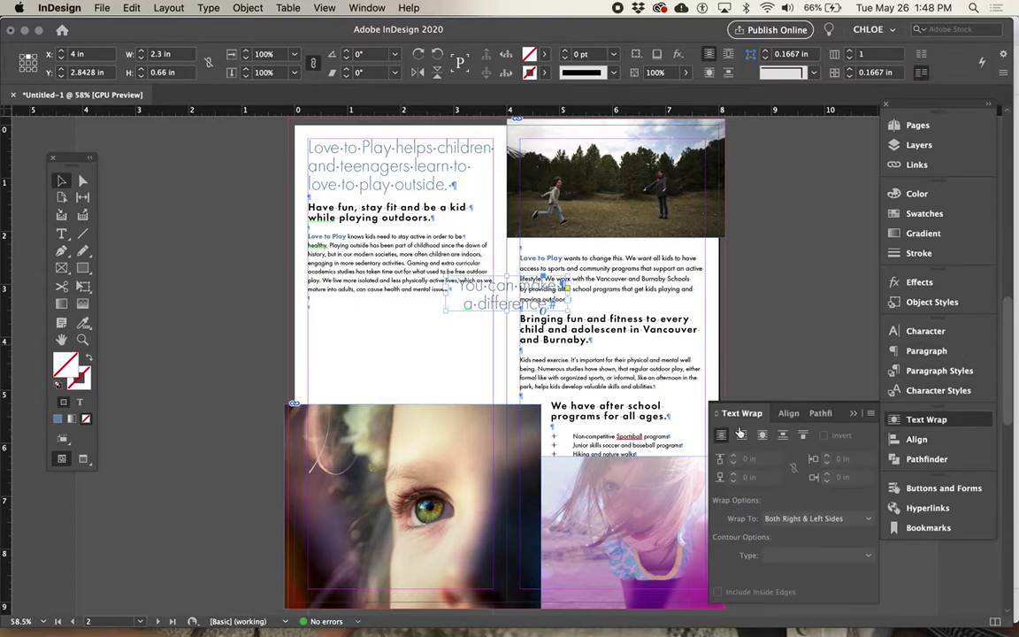
pyautogui.click(741, 435)
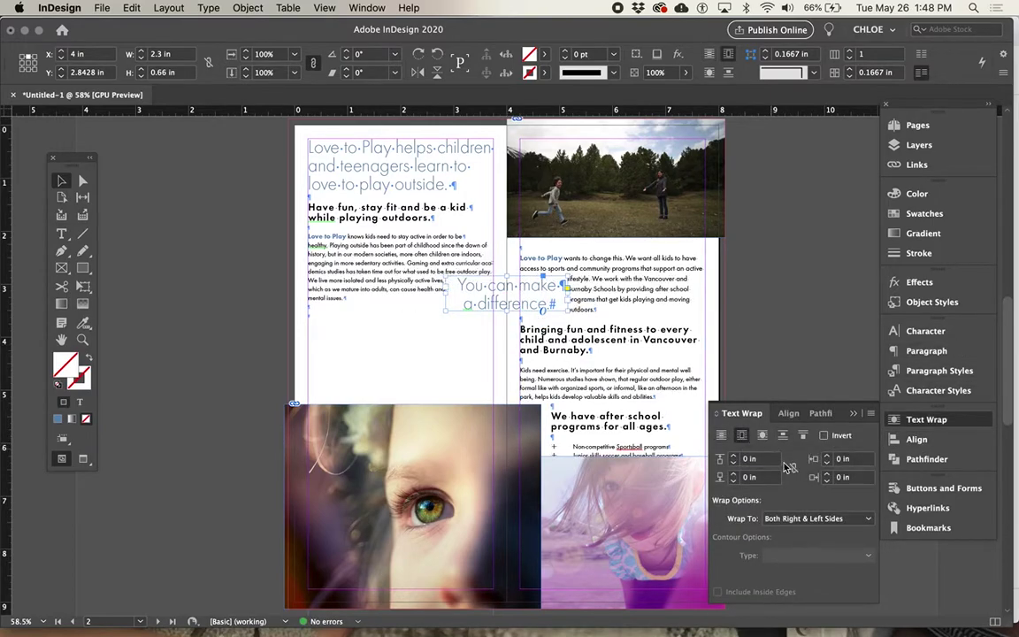
pyautogui.click(733, 455)
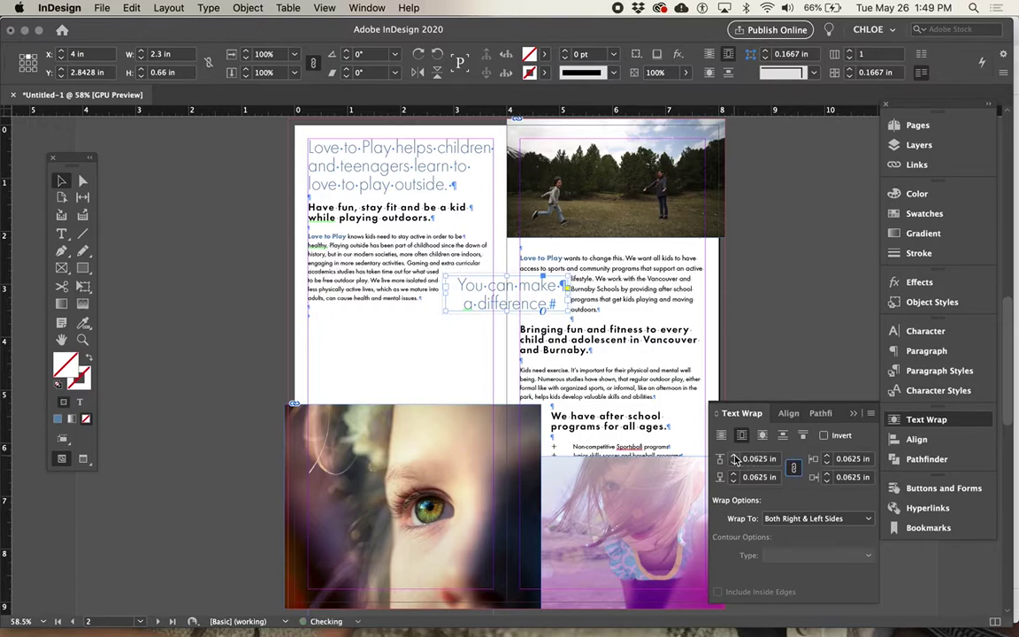
pyautogui.click(733, 457)
pyautogui.click(733, 458)
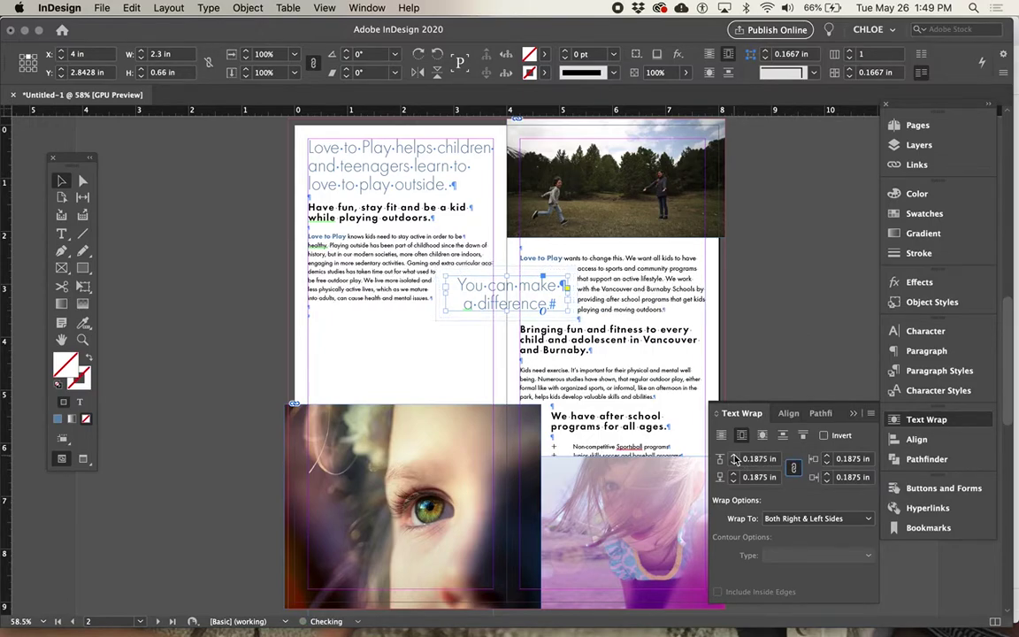
pyautogui.click(769, 344)
pyautogui.press('w')
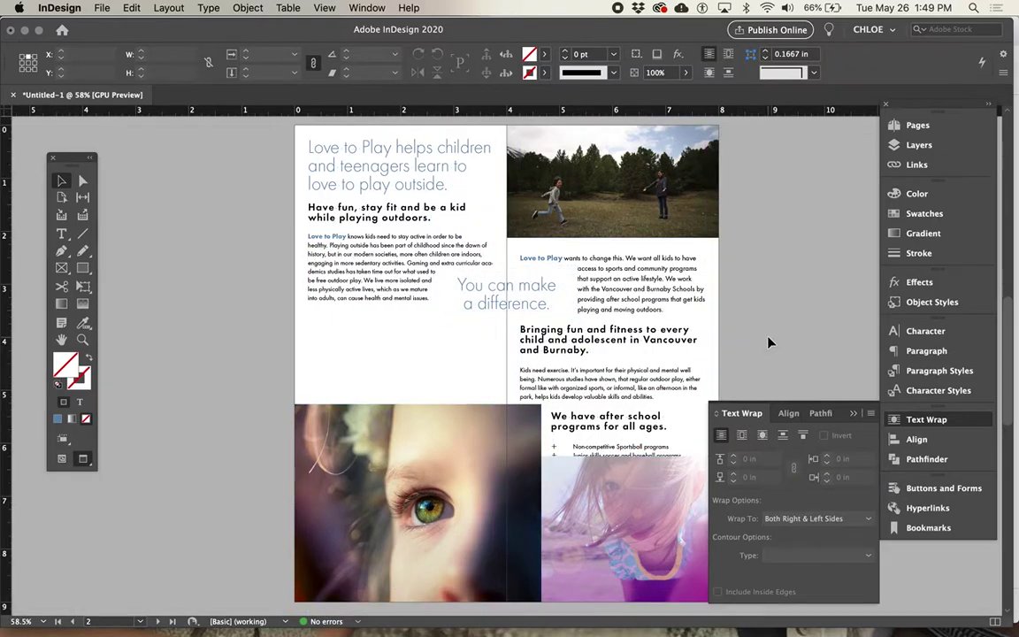
pyautogui.press('w')
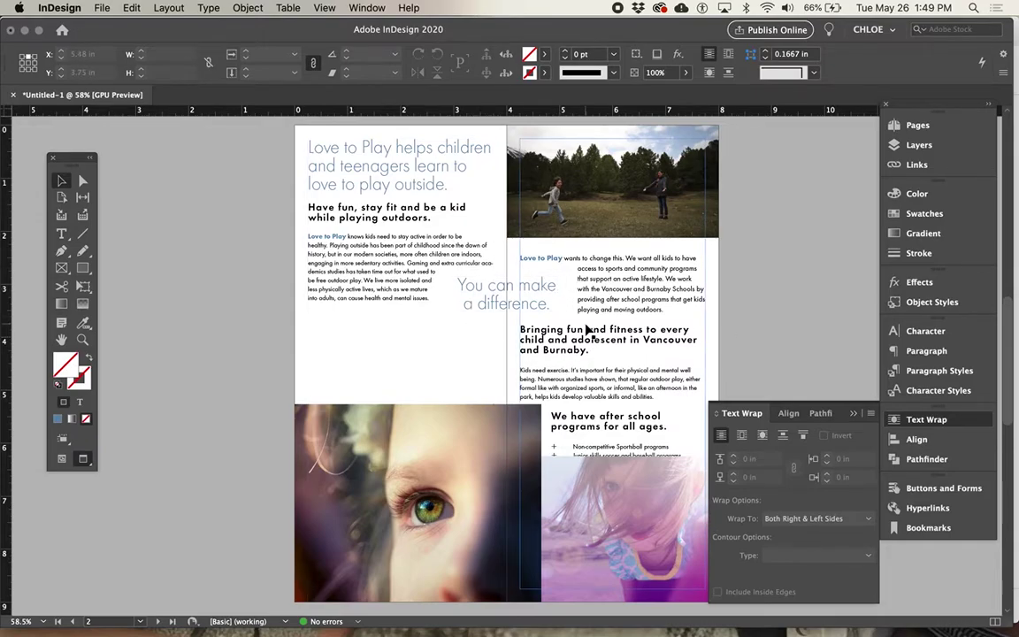
# Set the "You can make a difference." text to the Extra Bold weight of Futura T.
pyautogui.doubleClick(531, 304)
pyautogui.moveTo(544, 302); pyautogui.dragTo(449, 285)
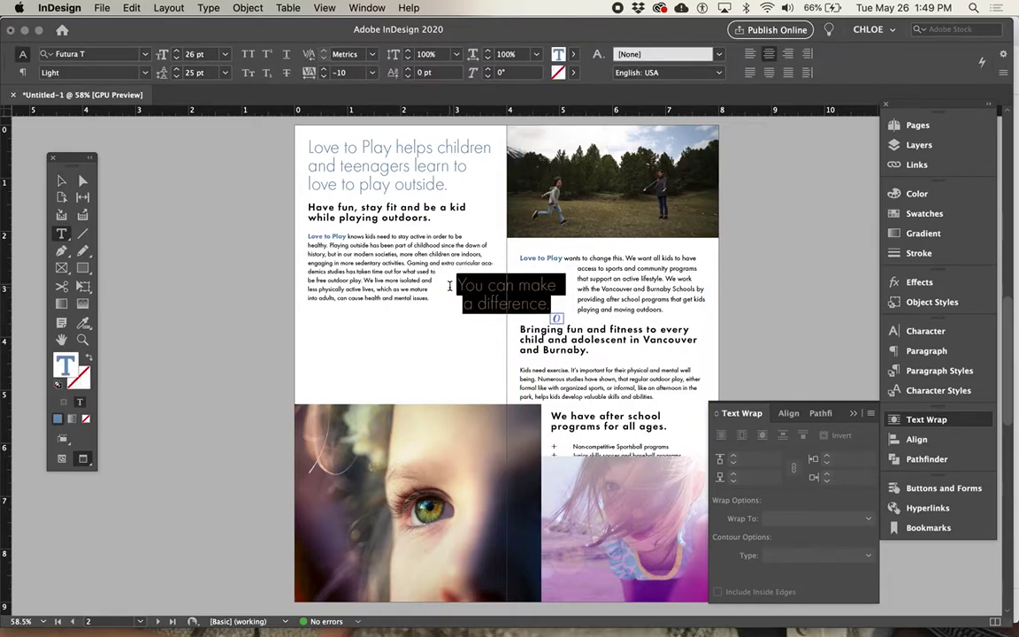
pyautogui.click(144, 72)
pyautogui.click(125, 356)
# Set the heading at the spine to 20 pt size with 20 pt leading, and clear the text selection.
pyautogui.click(176, 58)
pyautogui.click(176, 58)
pyautogui.click(176, 58)
pyautogui.click(176, 59)
pyautogui.click(176, 58)
pyautogui.click(176, 58)
pyautogui.click(177, 76)
pyautogui.click(177, 76)
pyautogui.click(177, 76)
pyautogui.click(177, 76)
pyautogui.click(177, 76)
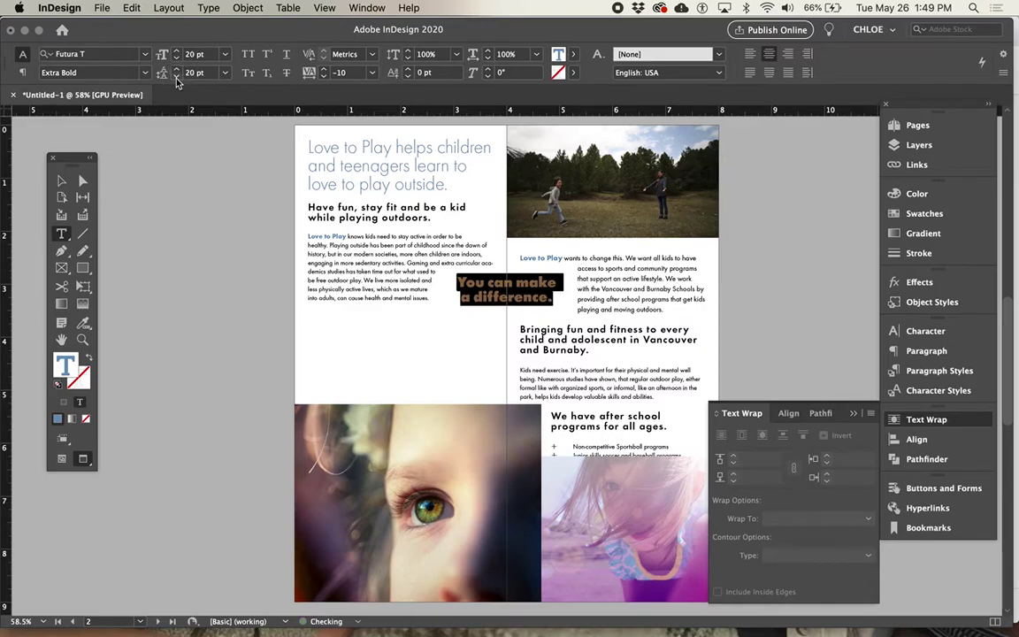
pyautogui.click(583, 321)
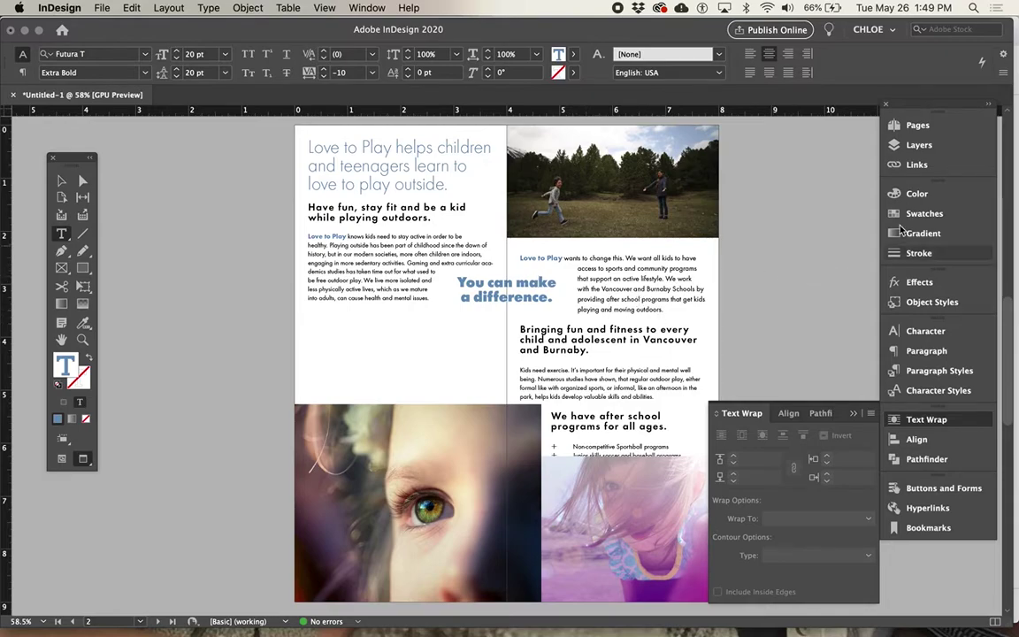
# Color the "a difference." line of the spine heading with the C=100 M=90 Y=10 K=0 swatch.
pyautogui.click(902, 220)
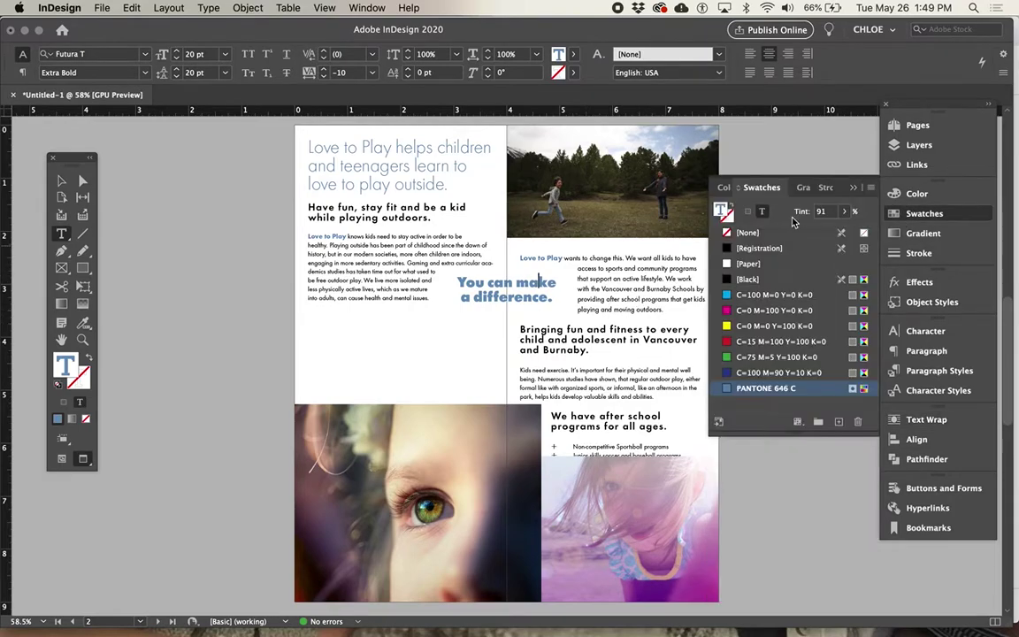
pyautogui.tripleClick(537, 303)
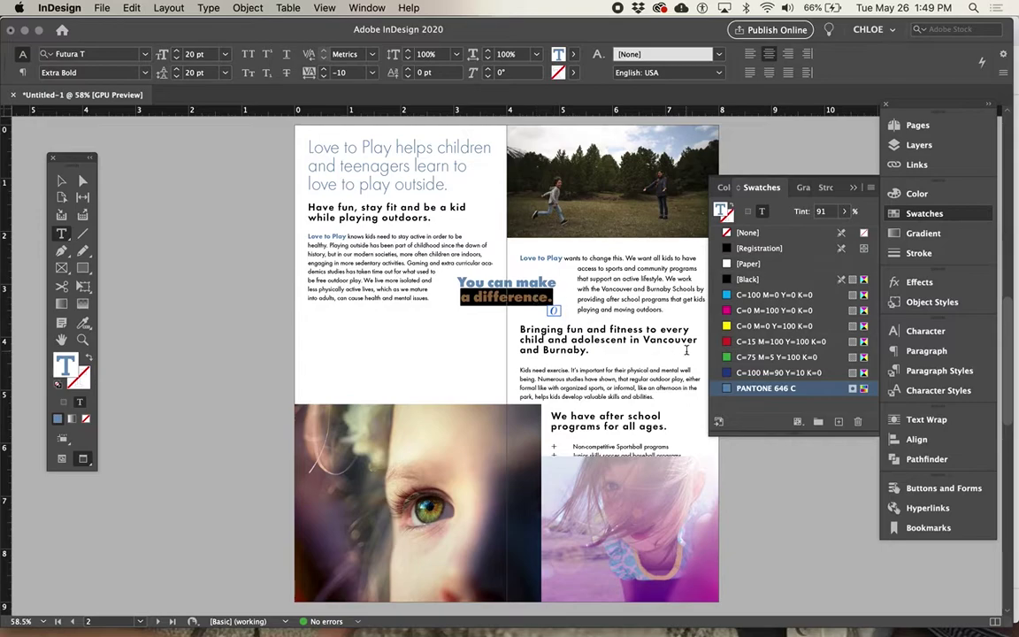
pyautogui.click(761, 375)
pyautogui.click(560, 301)
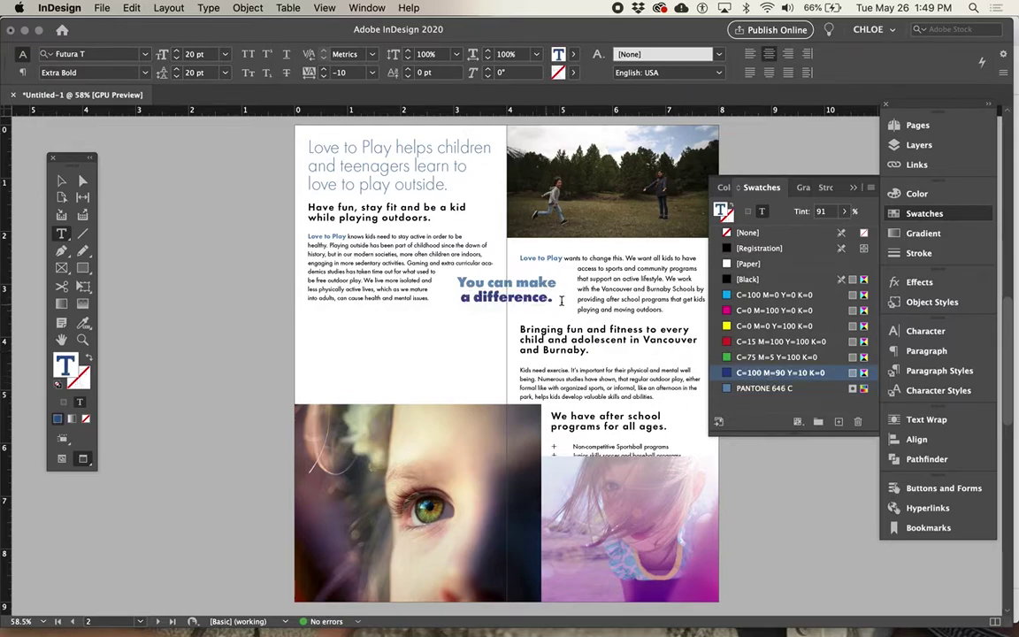
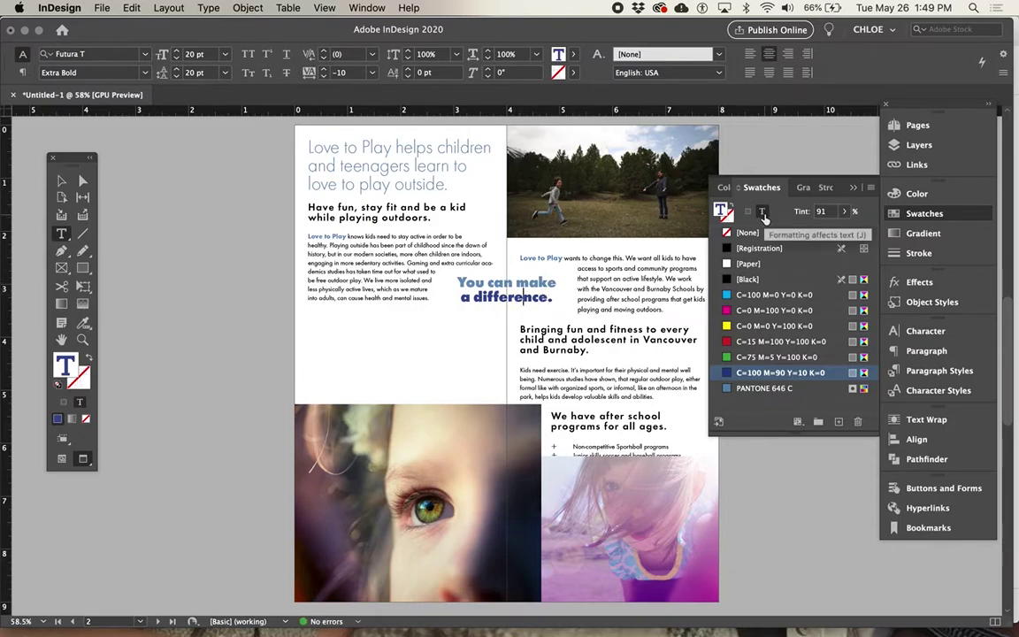
# Try the C=0 M=100 Y=0 K=0 and C=15 M=100 Y=100 K=0 swatches with only the text cursor placed in the heading.
pyautogui.click(779, 309)
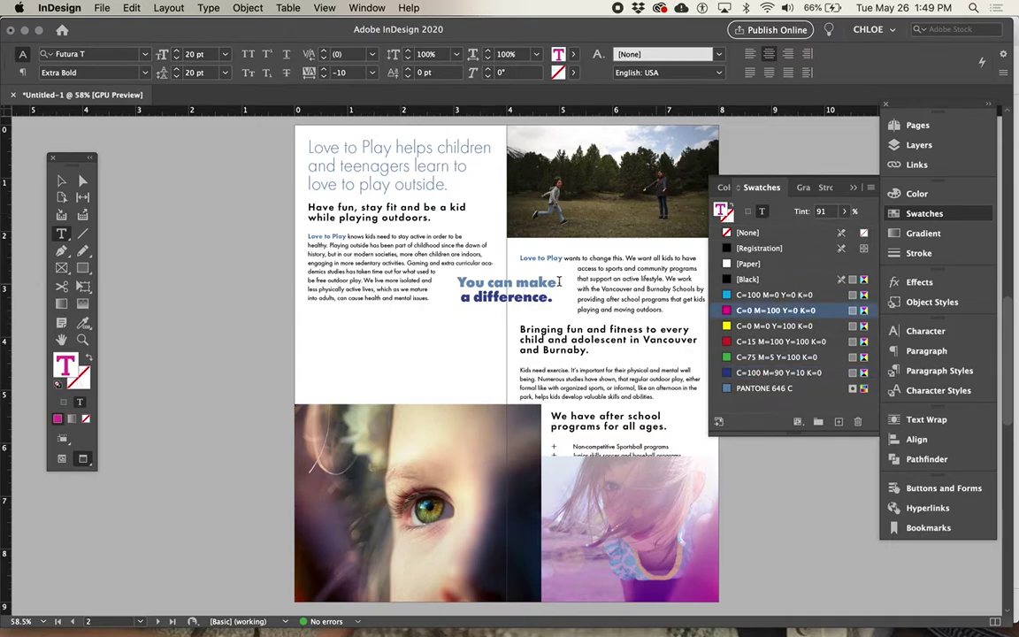
pyautogui.click(533, 296)
pyautogui.doubleClick(542, 282)
pyautogui.click(531, 296)
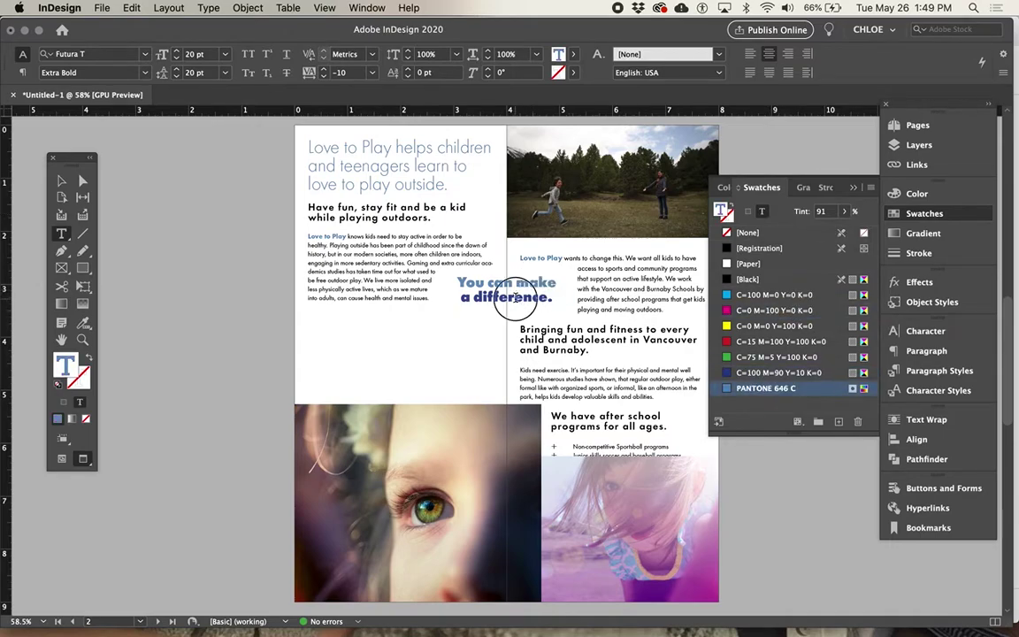
pyautogui.click(721, 341)
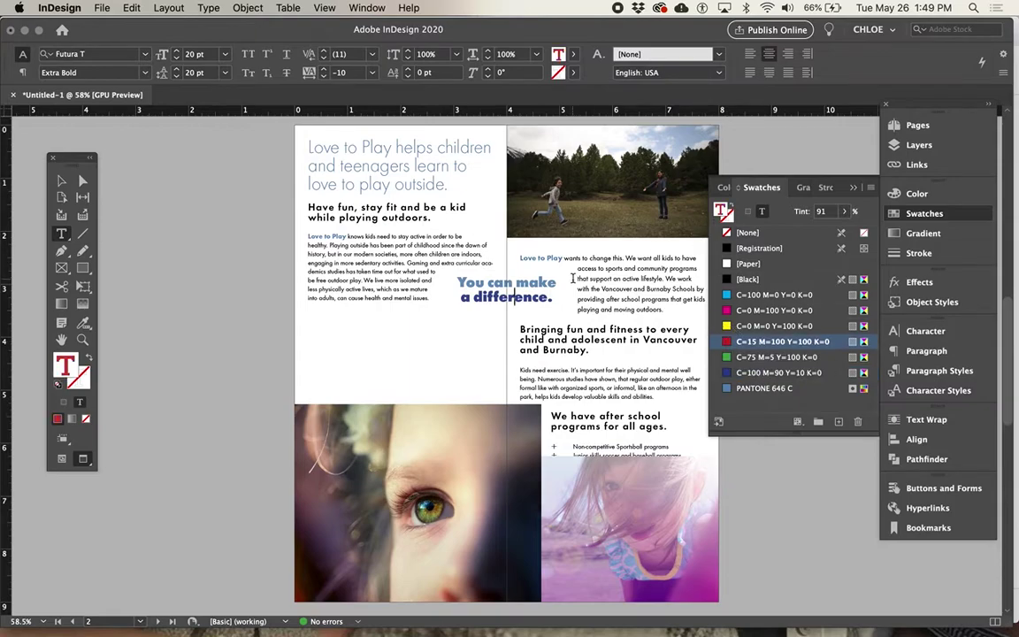
# Select the whole "You can make a difference." text and color it with the C=0 M=100 Y=0 K=0 swatch.
pyautogui.tripleClick(515, 295)
pyautogui.click(557, 297)
pyautogui.moveTo(557, 297); pyautogui.dragTo(455, 281)
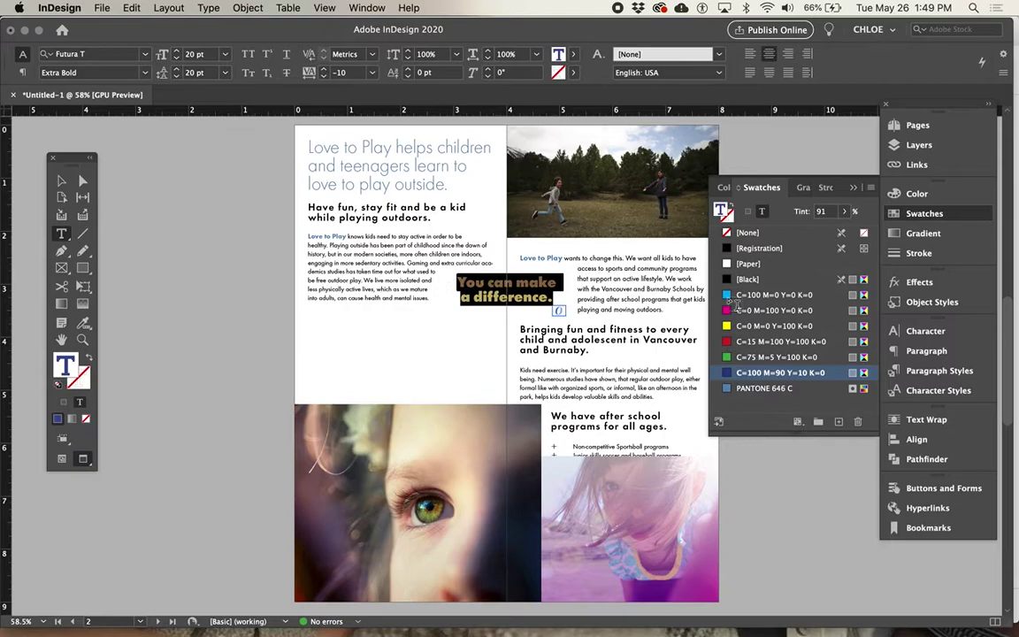
pyautogui.click(775, 310)
pyautogui.click(548, 287)
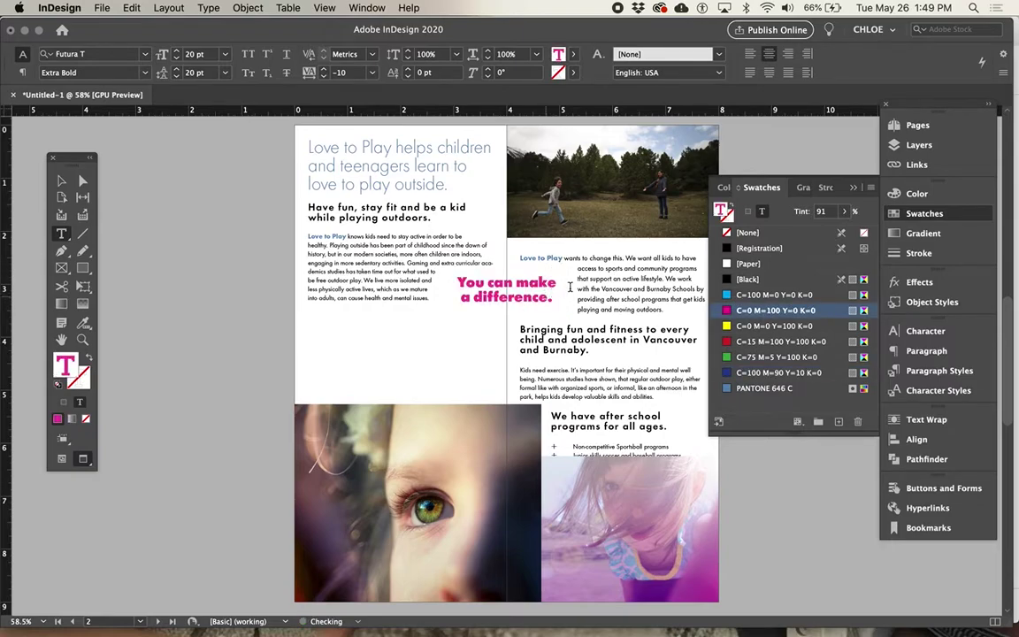
pyautogui.click(760, 295)
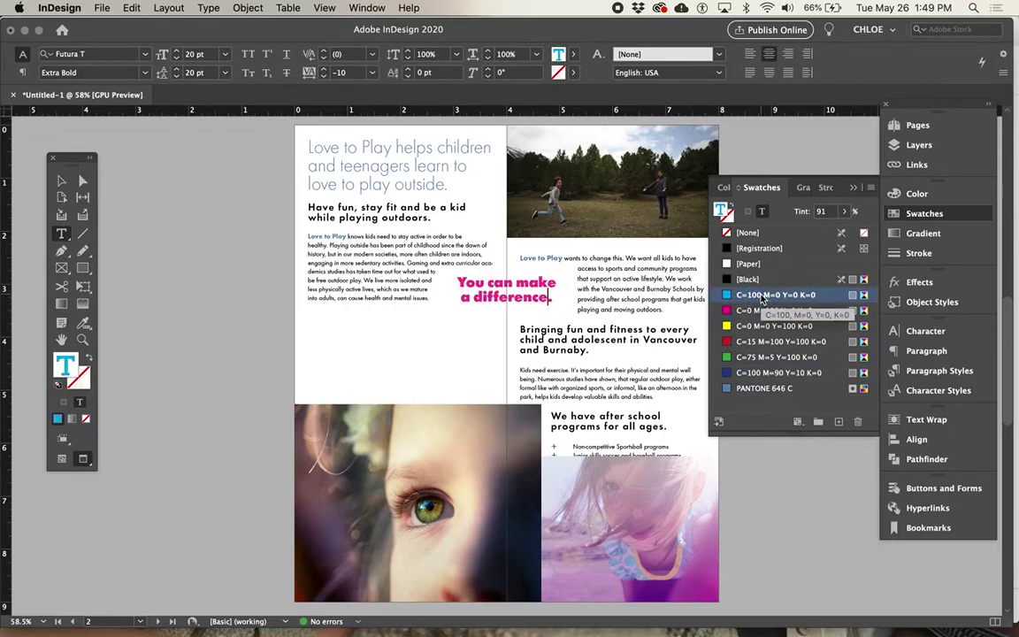
# Recolor the text through its selected frame, ending on PANTONE 646 C, and fit the frame's height to the text.
pyautogui.click(61, 180)
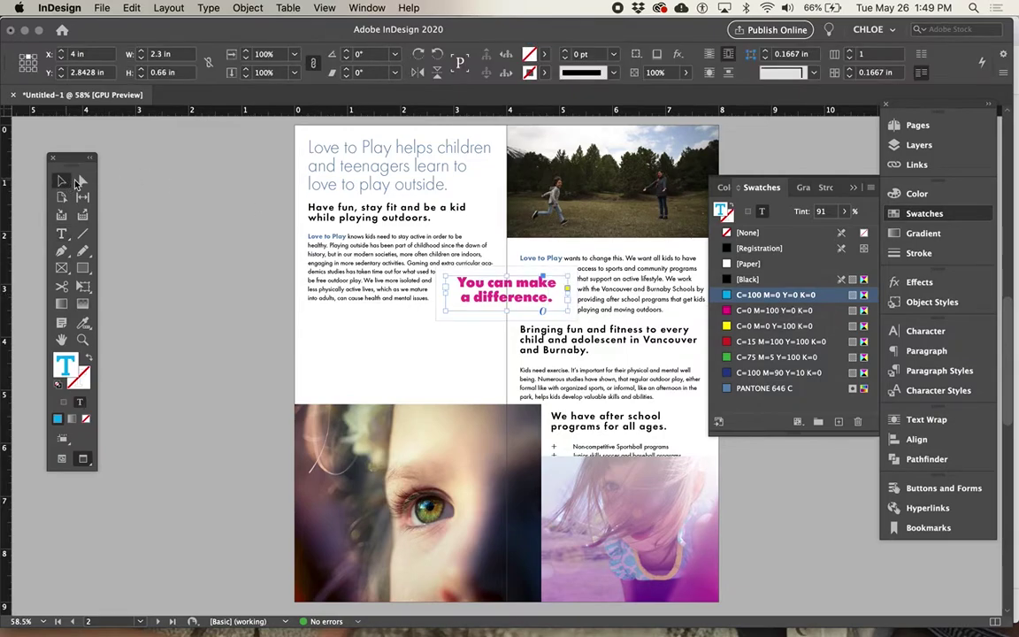
pyautogui.click(762, 210)
pyautogui.click(768, 327)
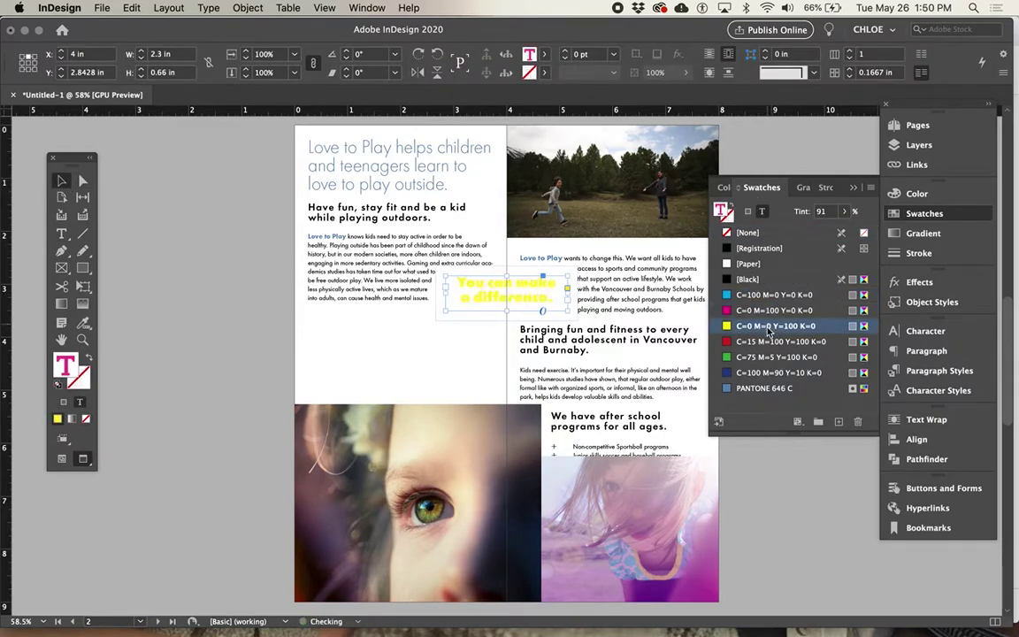
pyautogui.click(768, 342)
pyautogui.click(768, 358)
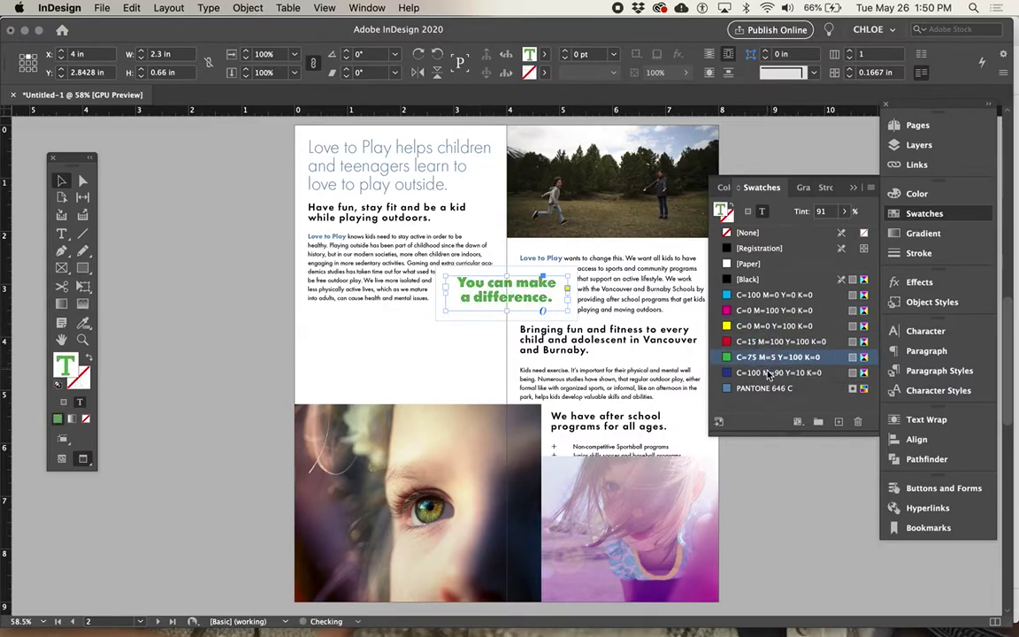
pyautogui.click(768, 372)
pyautogui.click(768, 388)
pyautogui.doubleClick(507, 311)
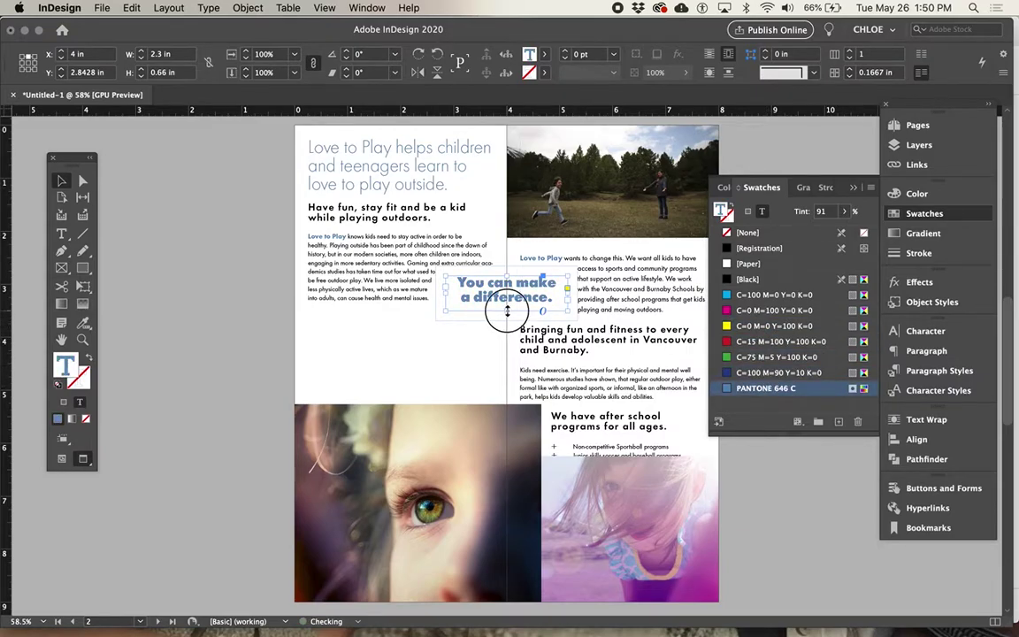
# Set the heading text to the C=0 M=100 Y=0 K=0 swatch with a 60% tint.
pyautogui.click(767, 373)
pyautogui.click(770, 358)
pyautogui.click(771, 343)
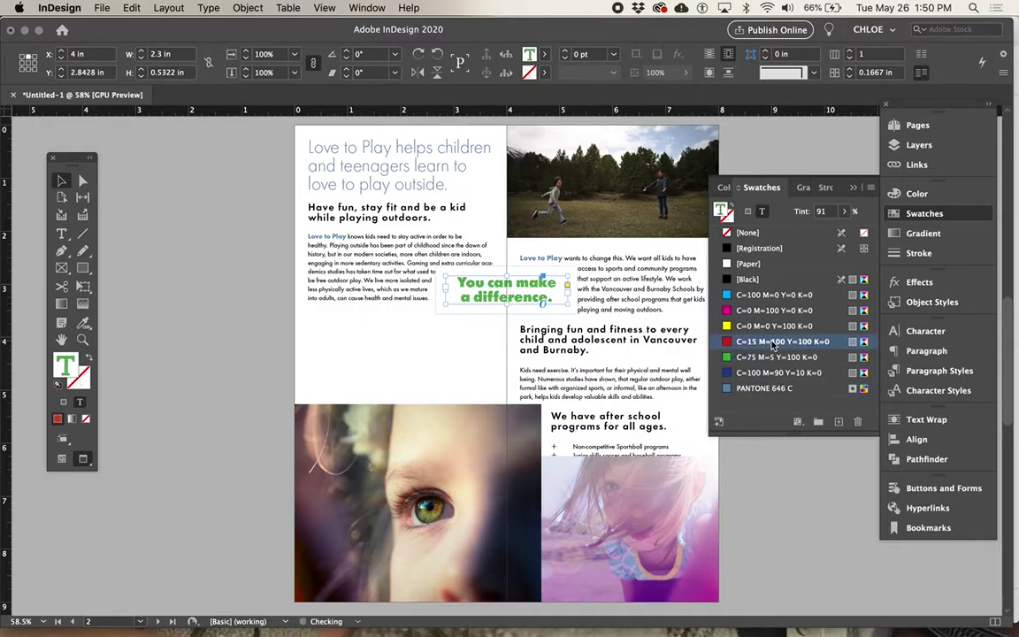
pyautogui.click(769, 326)
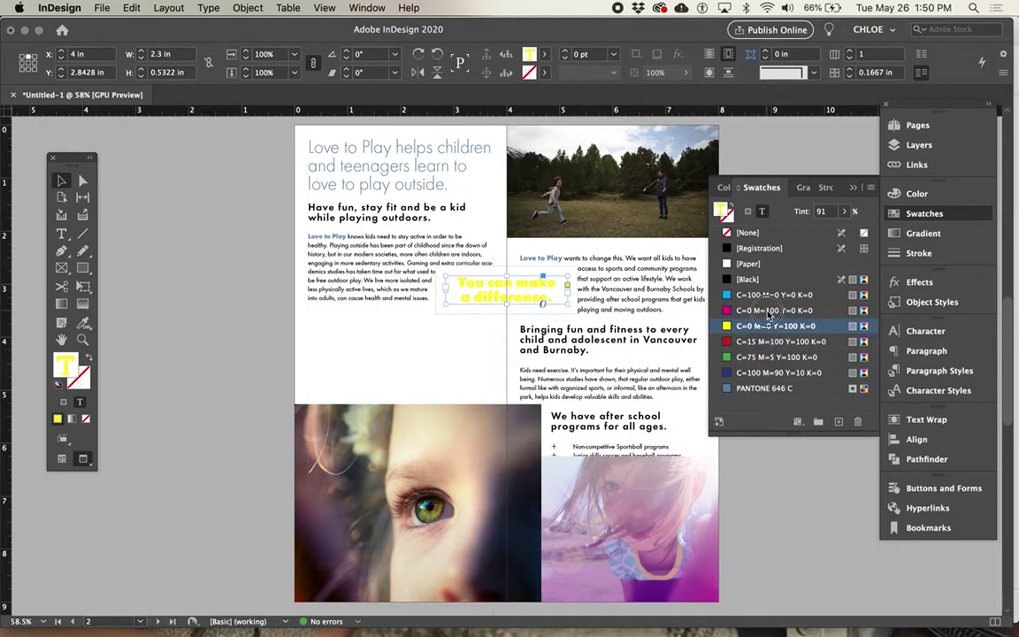
pyautogui.click(767, 311)
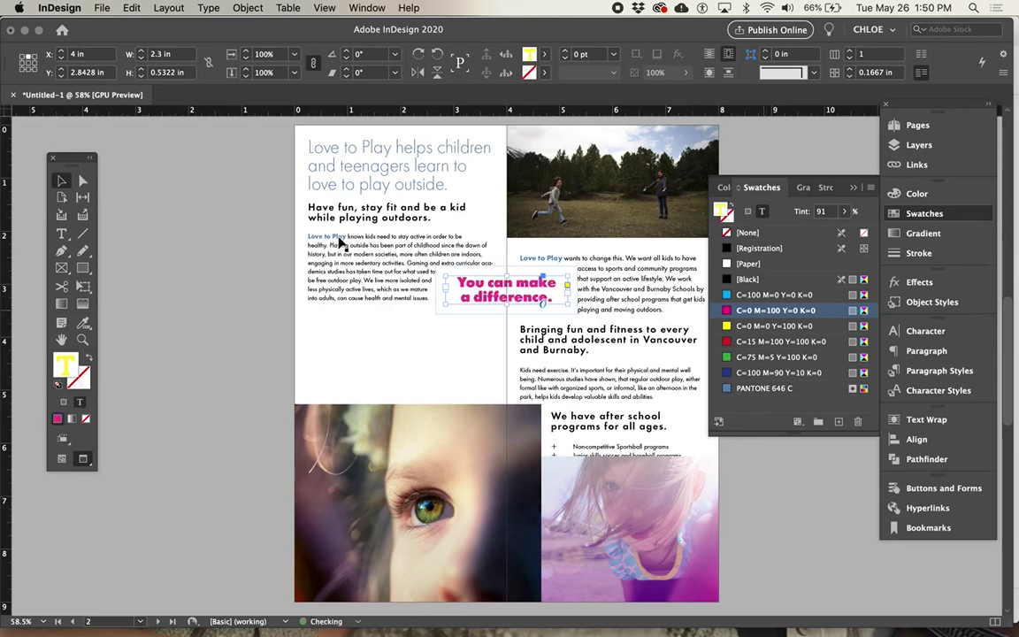
pyautogui.click(814, 214)
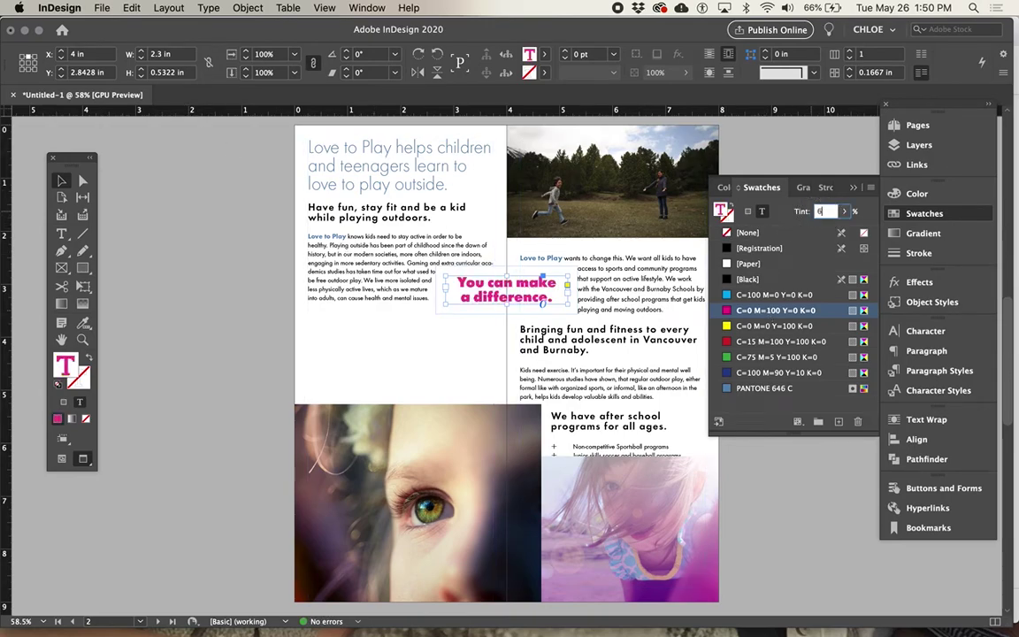
pyautogui.press('Return')
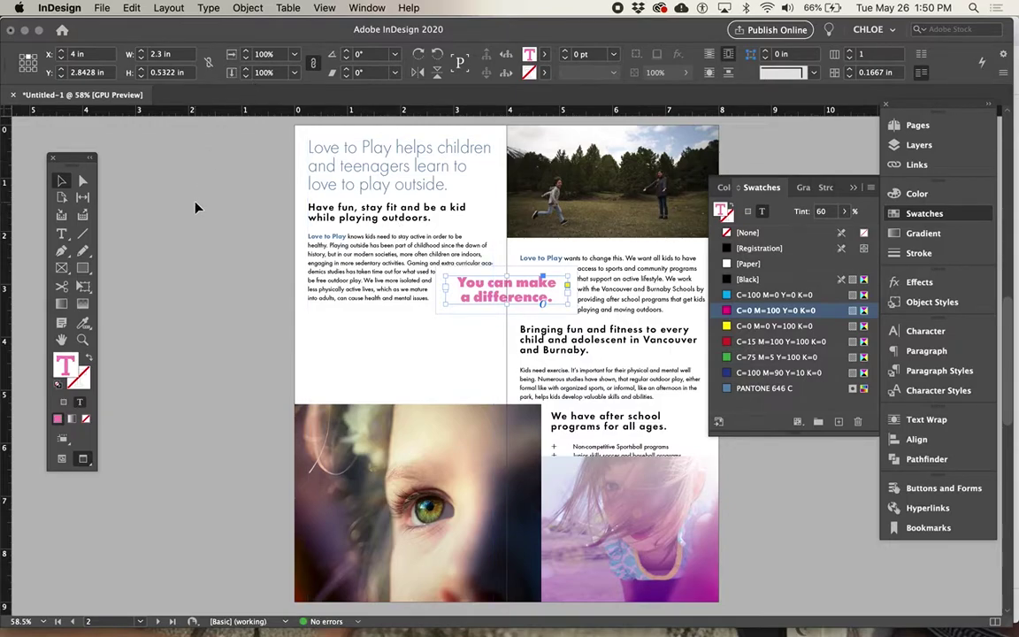
# Fill the heading's text frame itself with the C=0 M=0 Y=100 K=0 swatch and deselect it.
pyautogui.click(748, 213)
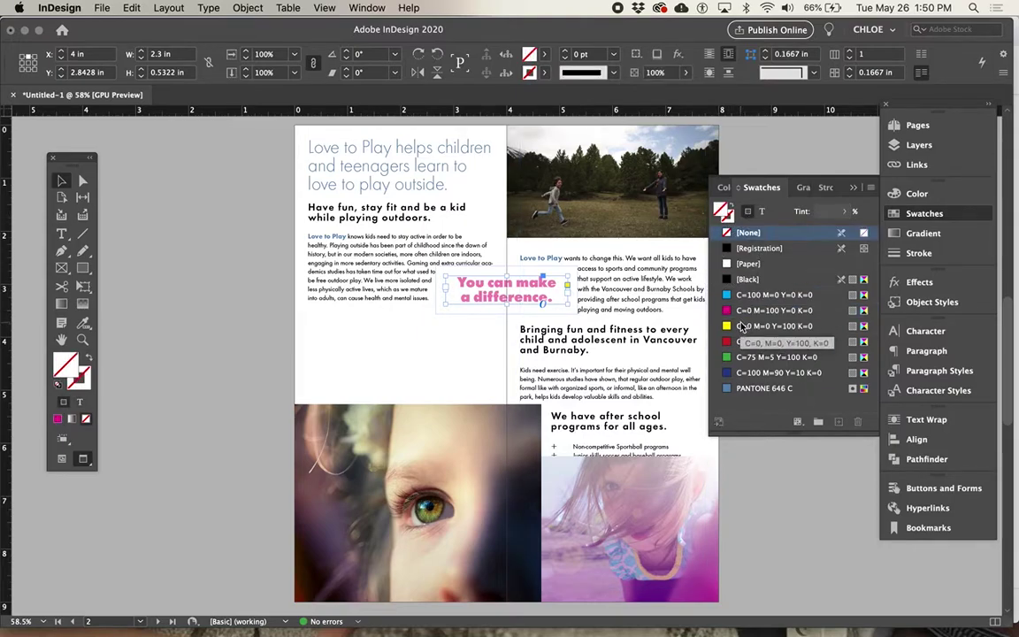
pyautogui.click(741, 326)
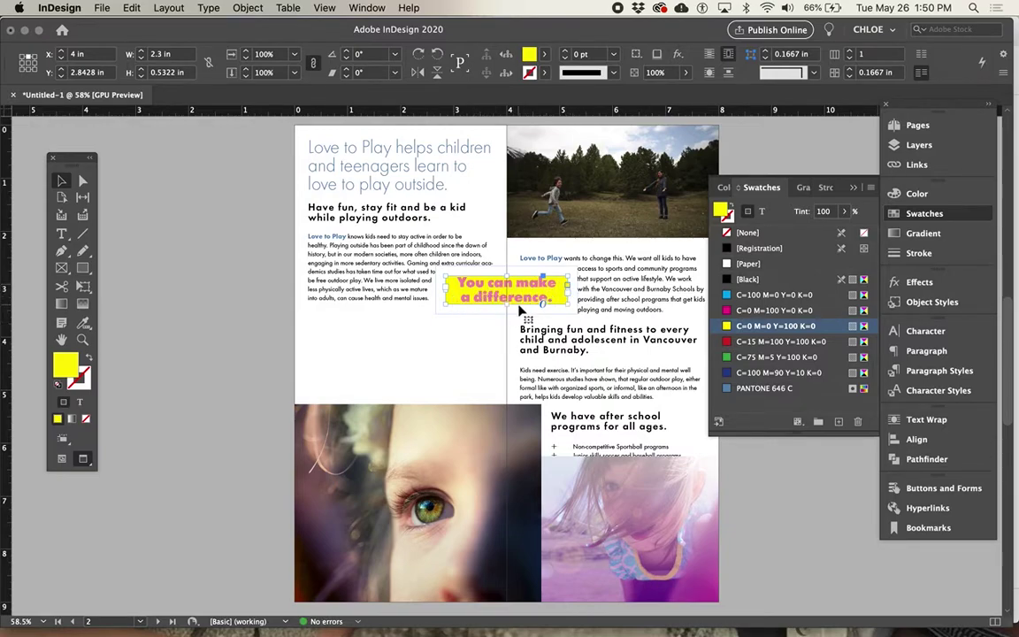
pyautogui.click(505, 337)
# Remove the yellow fill from the "You can make a difference." frame.
pyautogui.scroll(2, 507, 339)
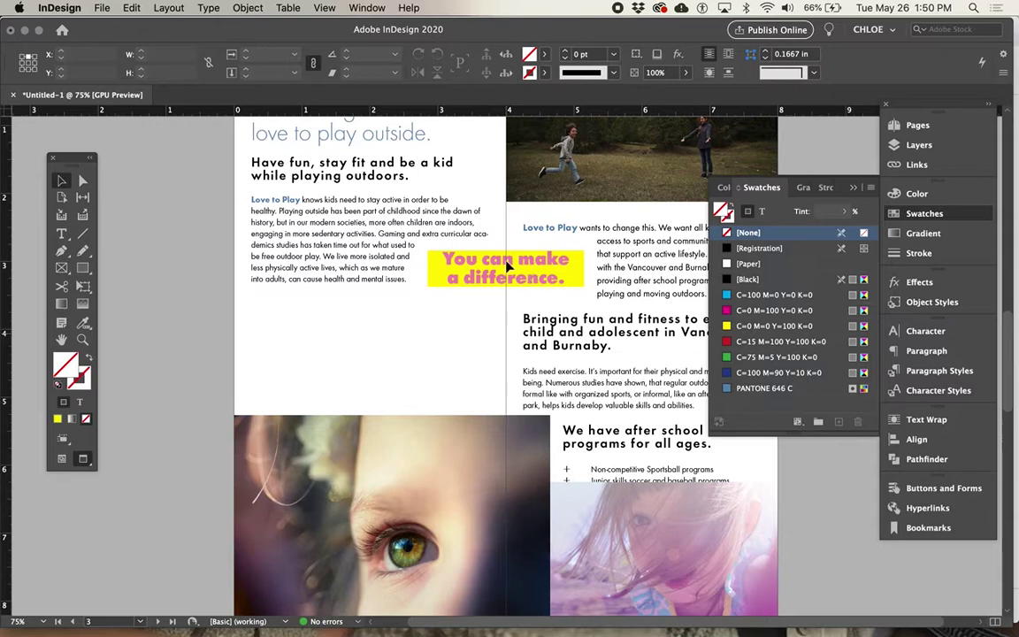
pyautogui.scroll(3, 507, 265)
pyautogui.click(518, 220)
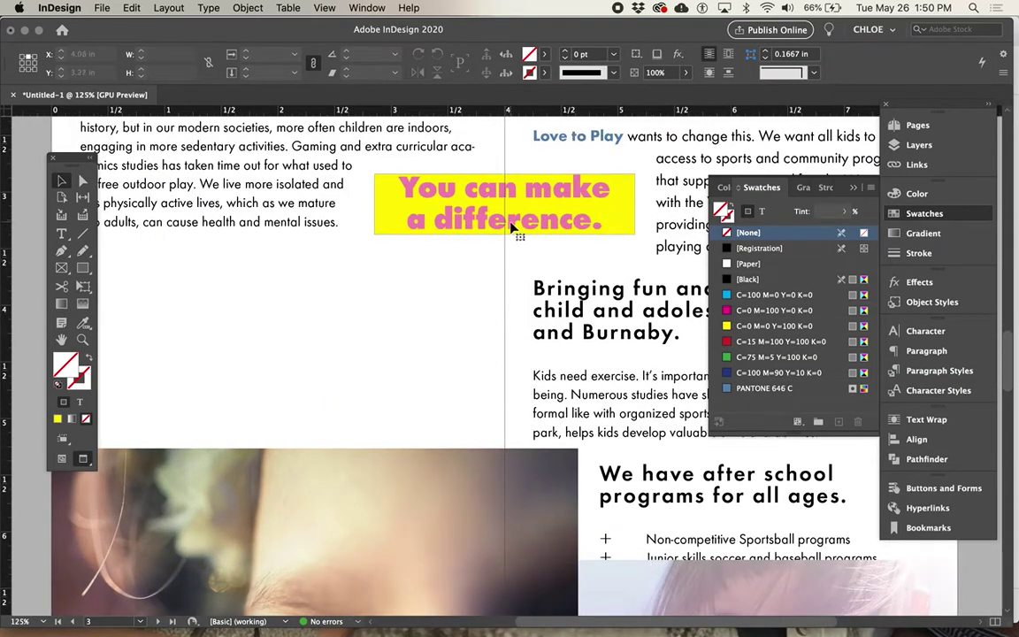
pyautogui.press('x')
pyautogui.press('/')
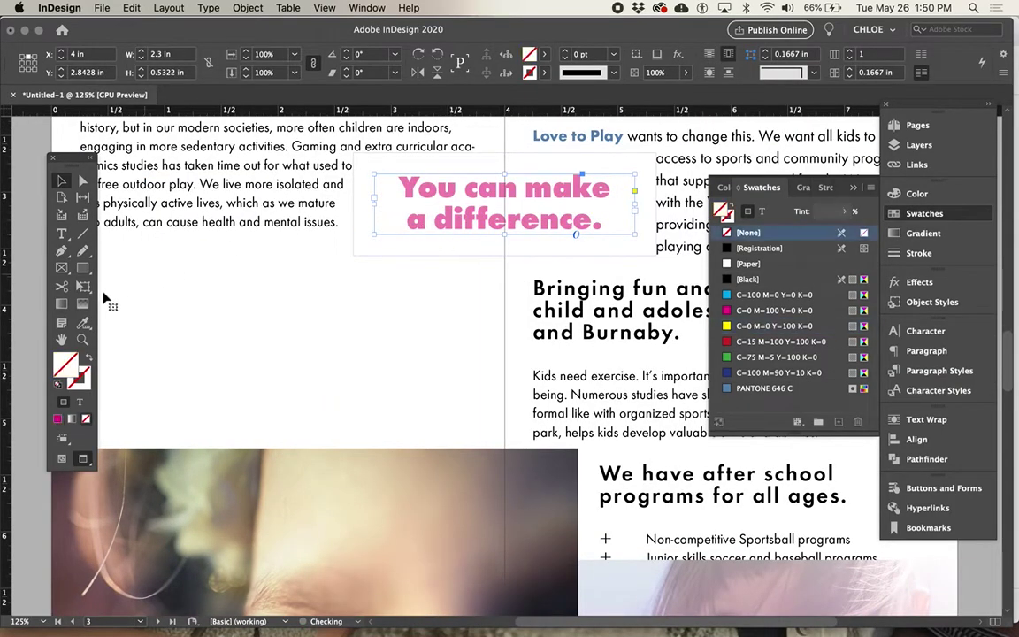
# Draw a rectangle about 2.345 in wide and 0.69 in high over the heading, filled with C=0 M=0 Y=100 K=0.
pyautogui.click(84, 268)
pyautogui.moveTo(366, 165); pyautogui.dragTo(623, 241)
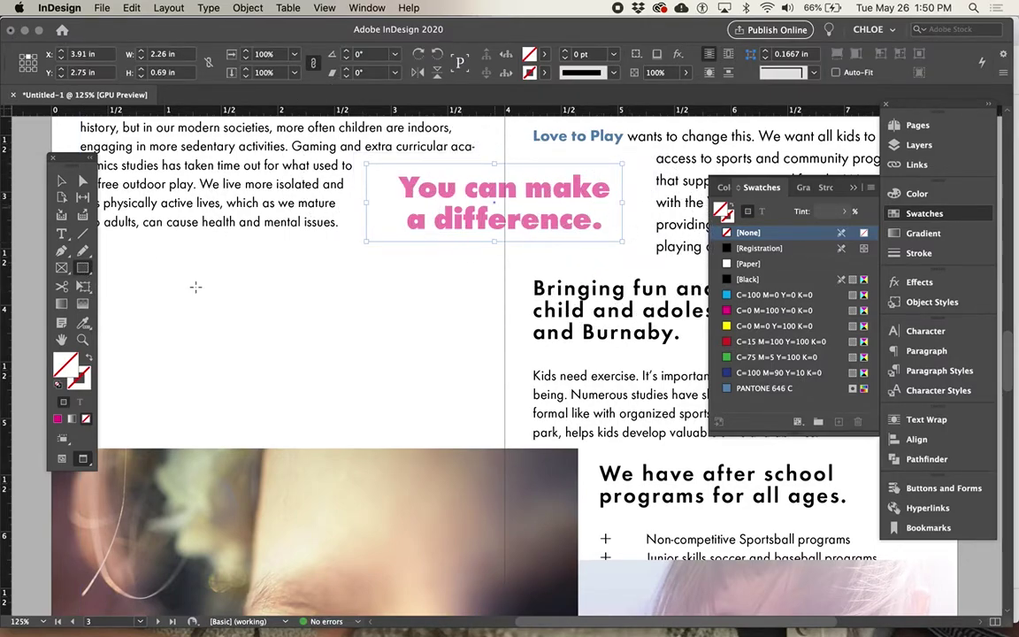
pyautogui.click(62, 180)
pyautogui.moveTo(625, 202); pyautogui.dragTo(634, 203)
pyautogui.click(739, 327)
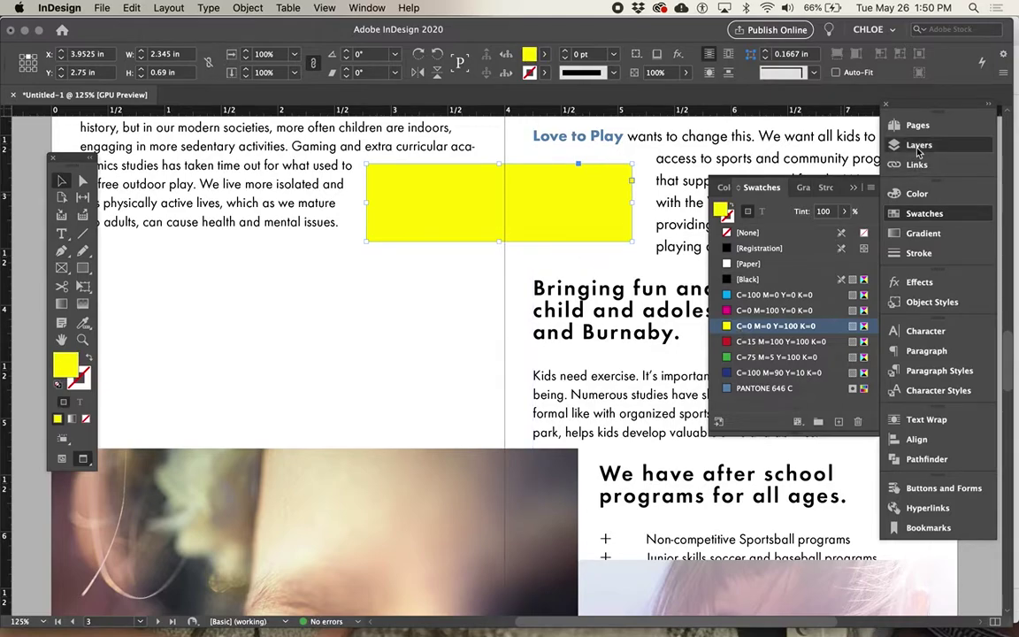
# Move the yellow rectangle directly beneath the "You can make a difference." frame in the layer order and deselect it.
pyautogui.click(918, 145)
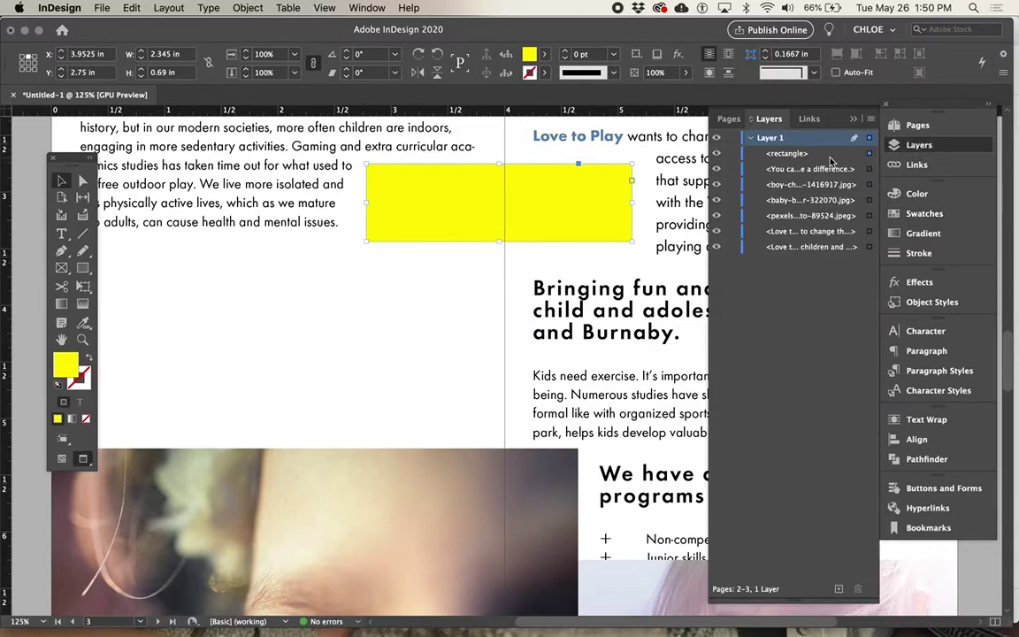
pyautogui.moveTo(786, 154); pyautogui.dragTo(832, 179)
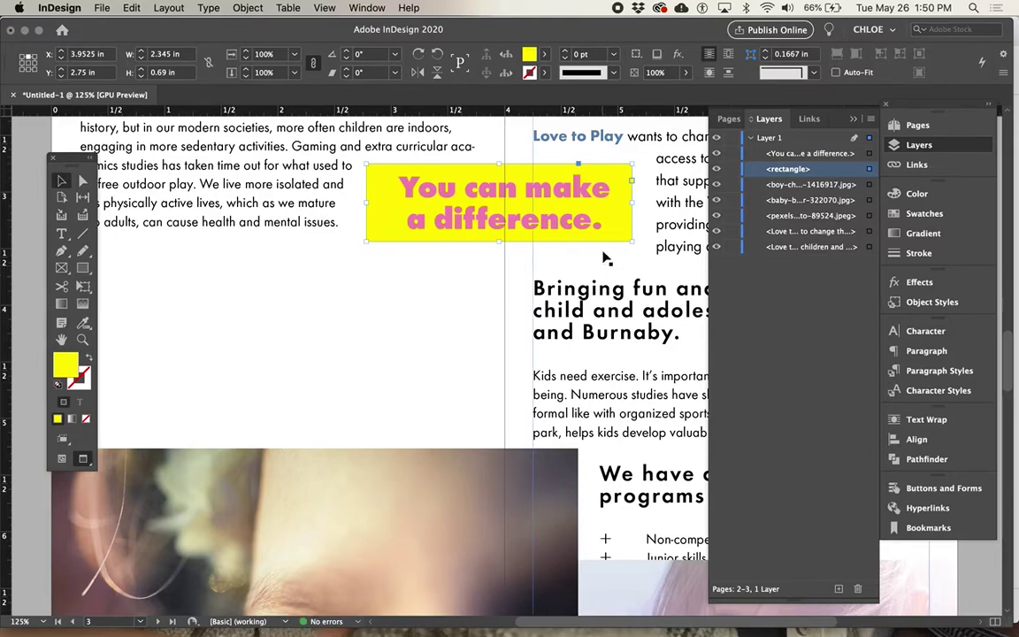
pyautogui.click(443, 257)
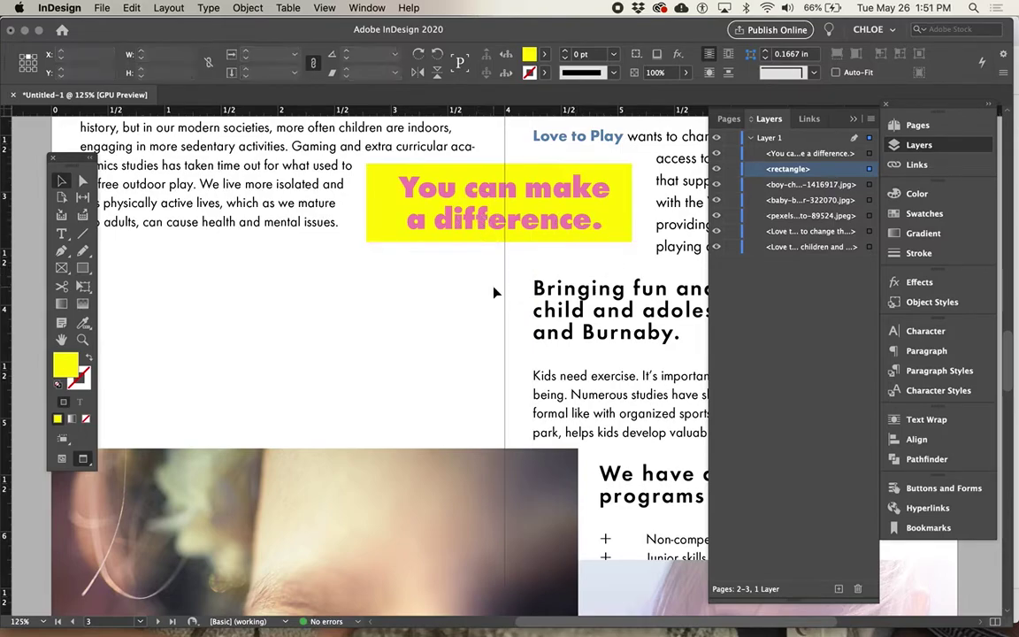
# Align the horizontal centers of the heading frame and the yellow rectangle, and clear the selection.
pyautogui.click(453, 201)
pyautogui.keyDown('shift'); pyautogui.click(546, 168); pyautogui.keyUp('shift')
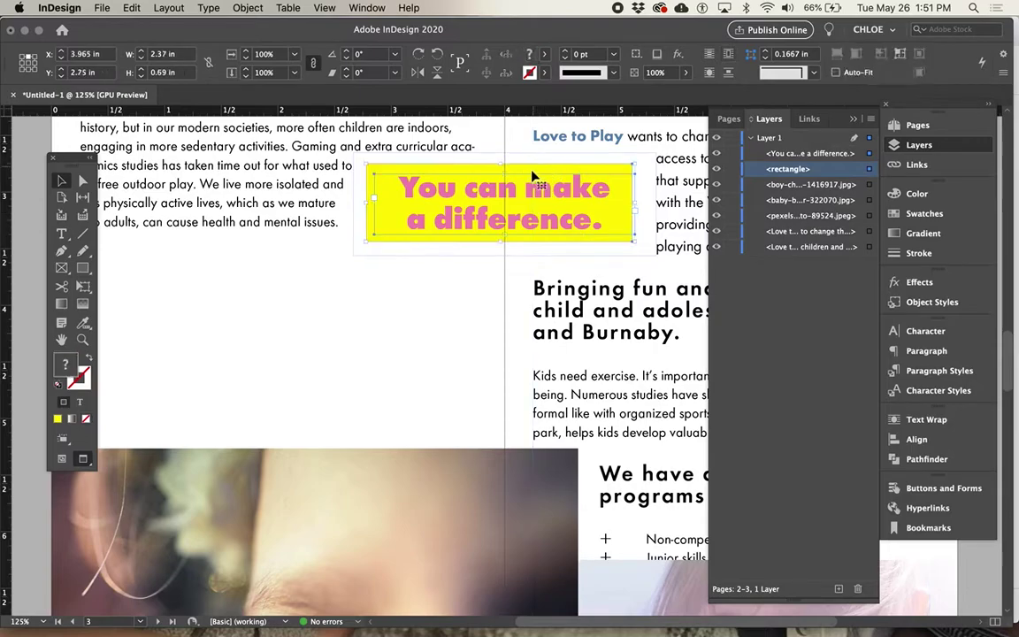
pyautogui.click(918, 440)
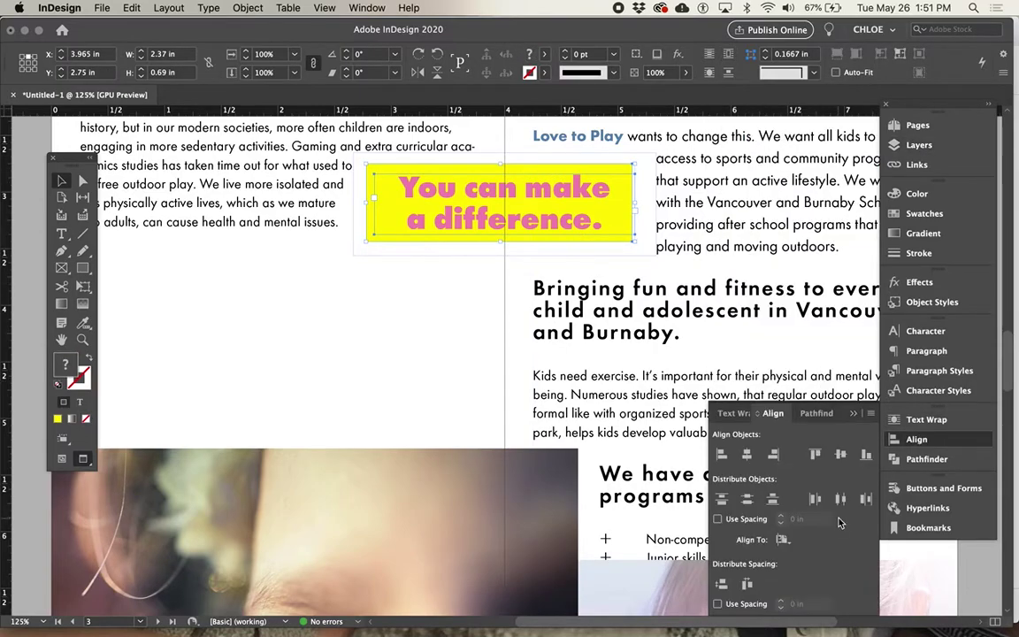
pyautogui.click(746, 455)
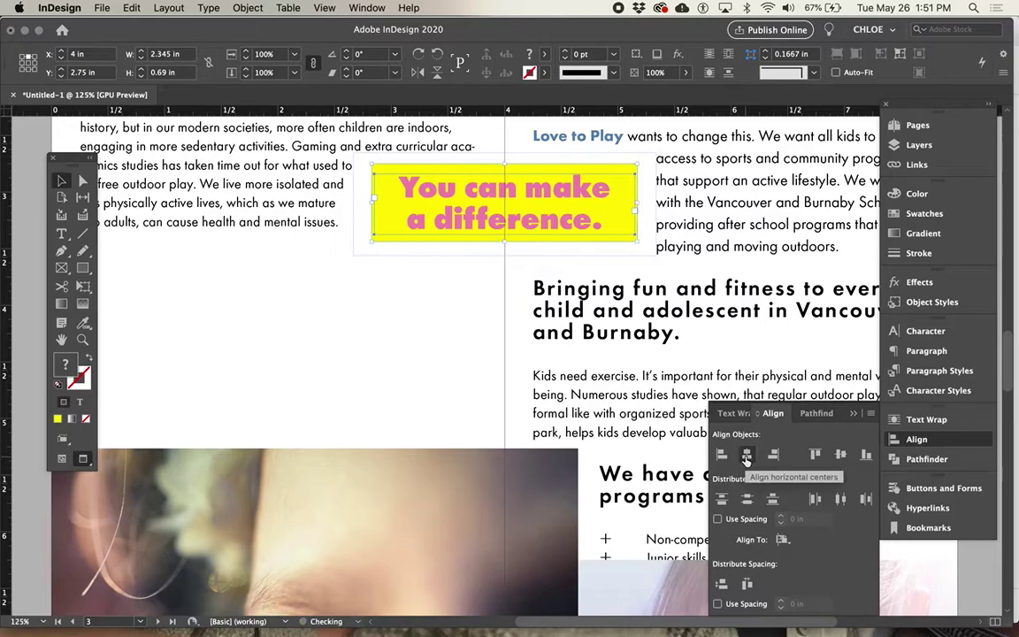
pyautogui.click(482, 323)
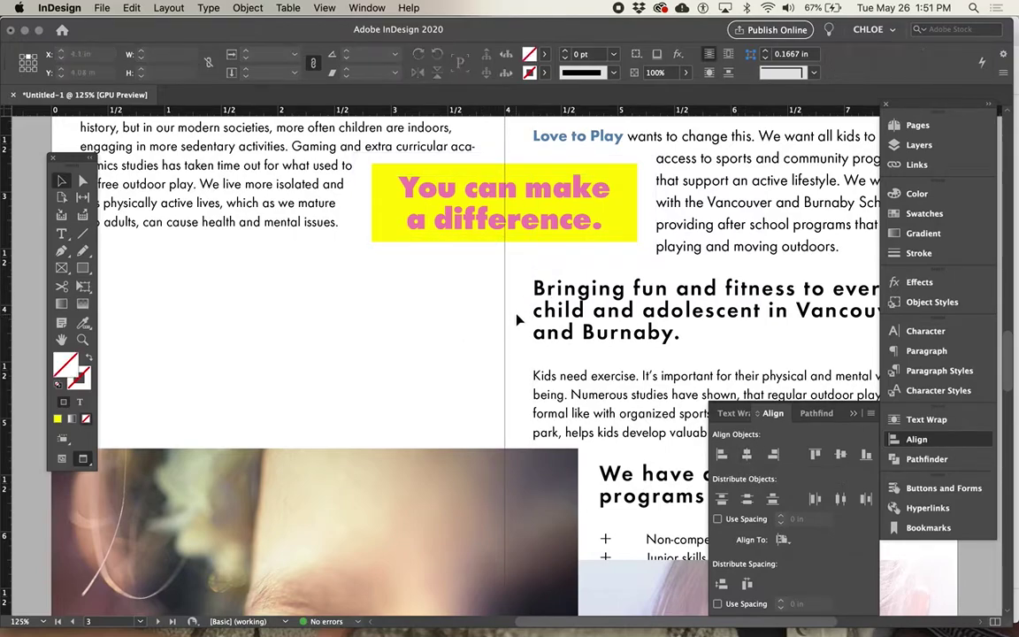
# Align the vertical centers of the "You can make a difference." frame and the yellow rectangle relative to the selection, and deselect them.
pyautogui.click(534, 228)
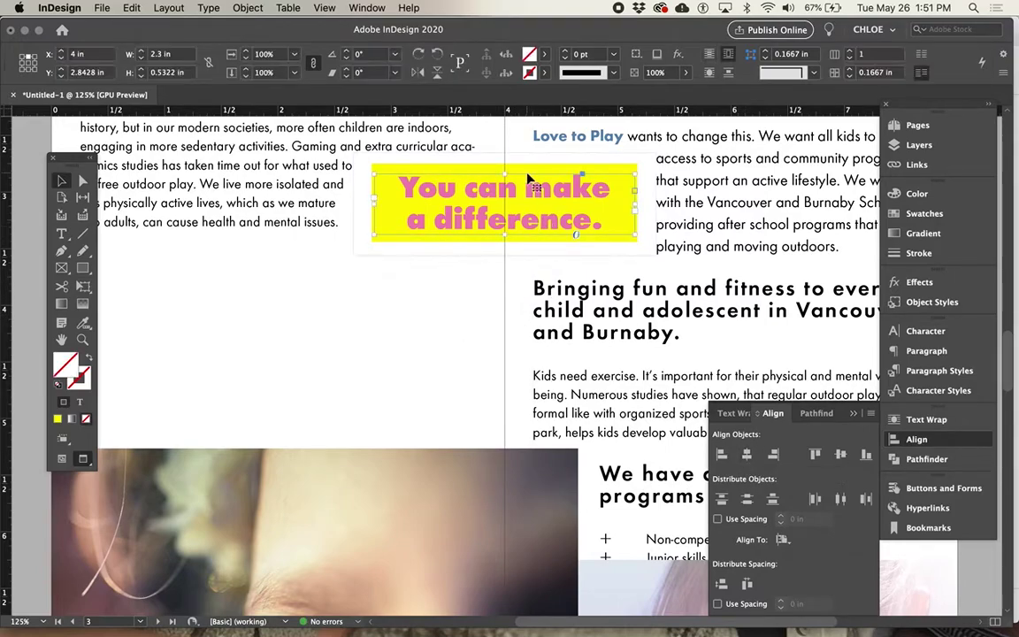
pyautogui.keyDown('shift'); pyautogui.click(522, 173); pyautogui.keyUp('shift')
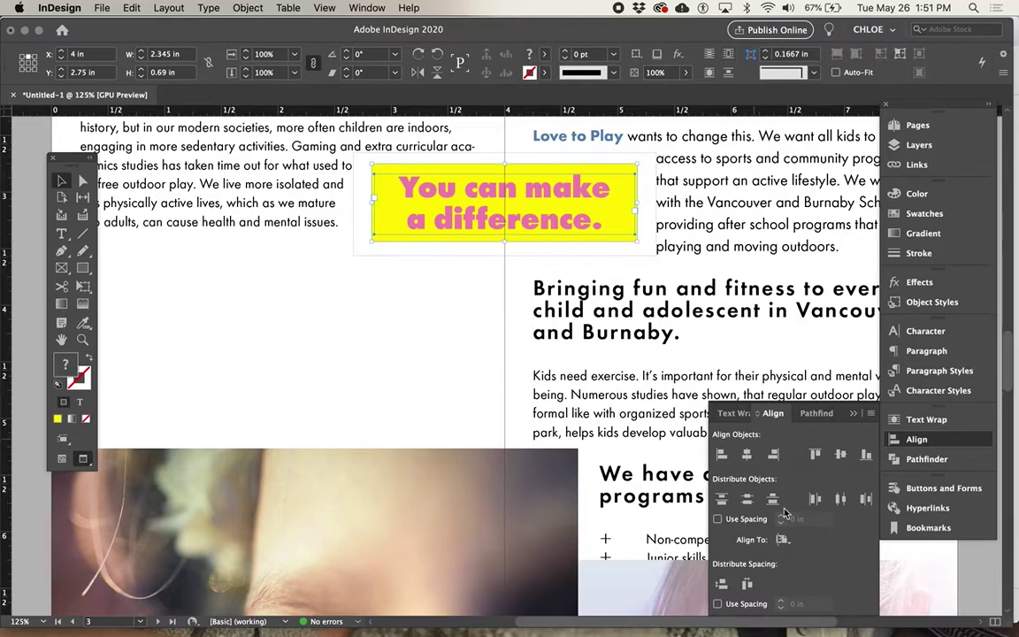
pyautogui.click(783, 539)
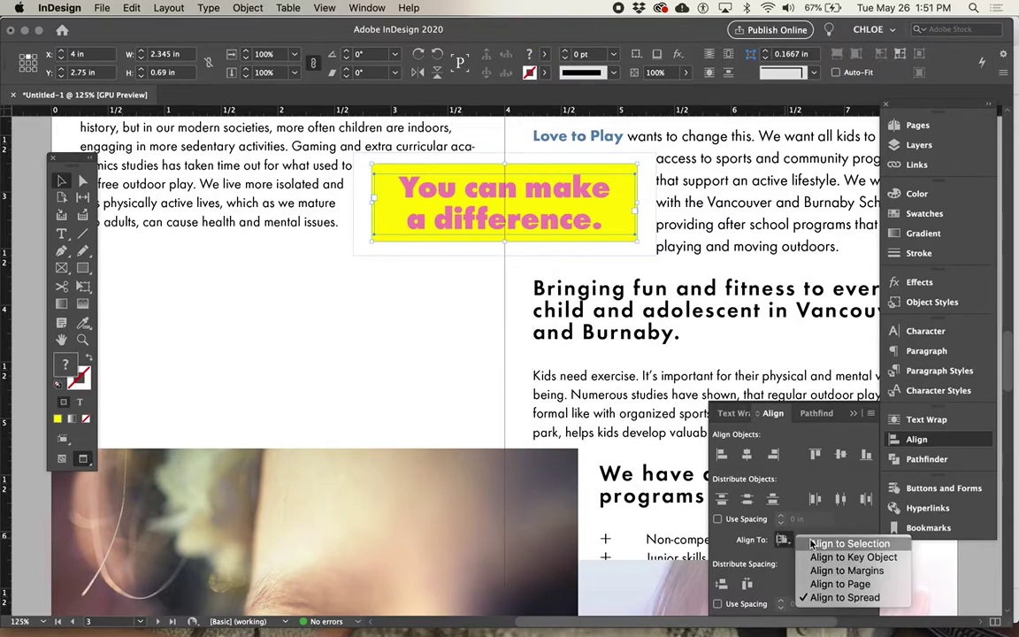
pyautogui.click(813, 543)
pyautogui.click(840, 455)
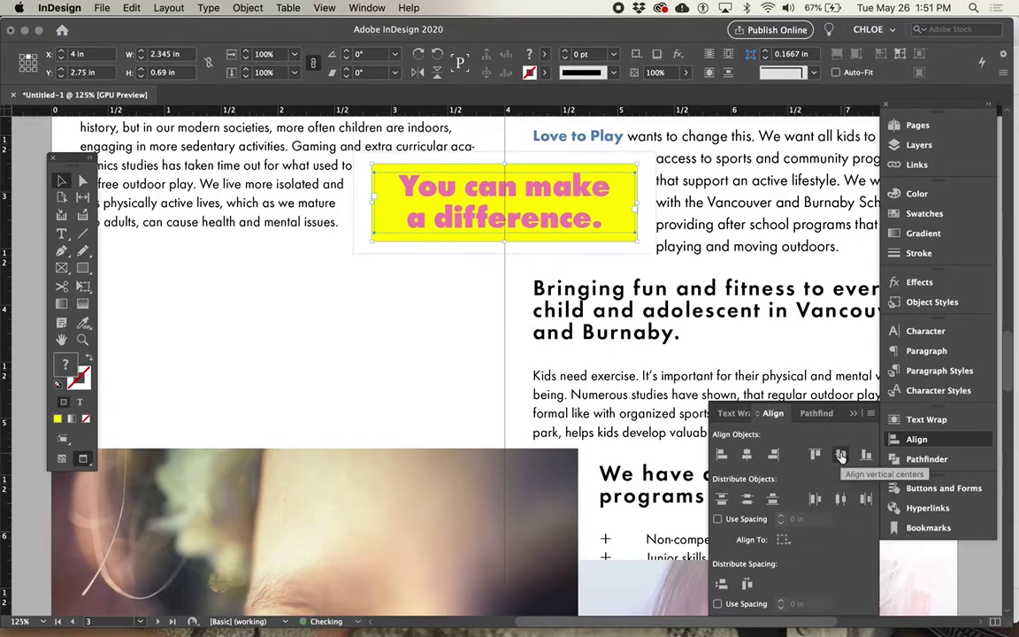
pyautogui.click(520, 389)
pyautogui.press('w')
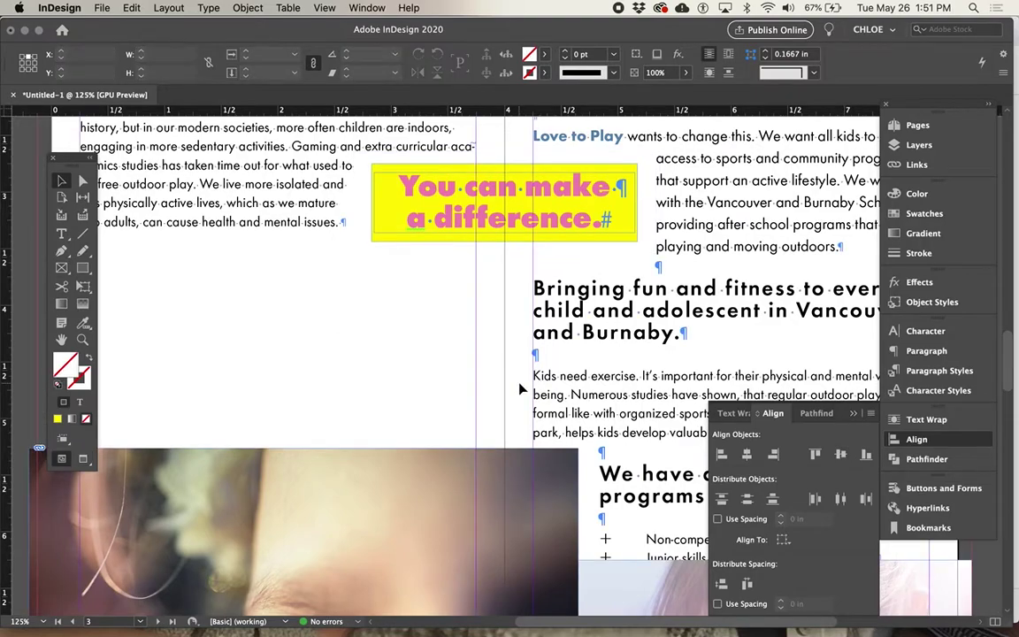
pyautogui.press('w')
# Delete the separate yellow rectangle behind the "You can make a difference." heading.
pyautogui.press('super+alt+0')
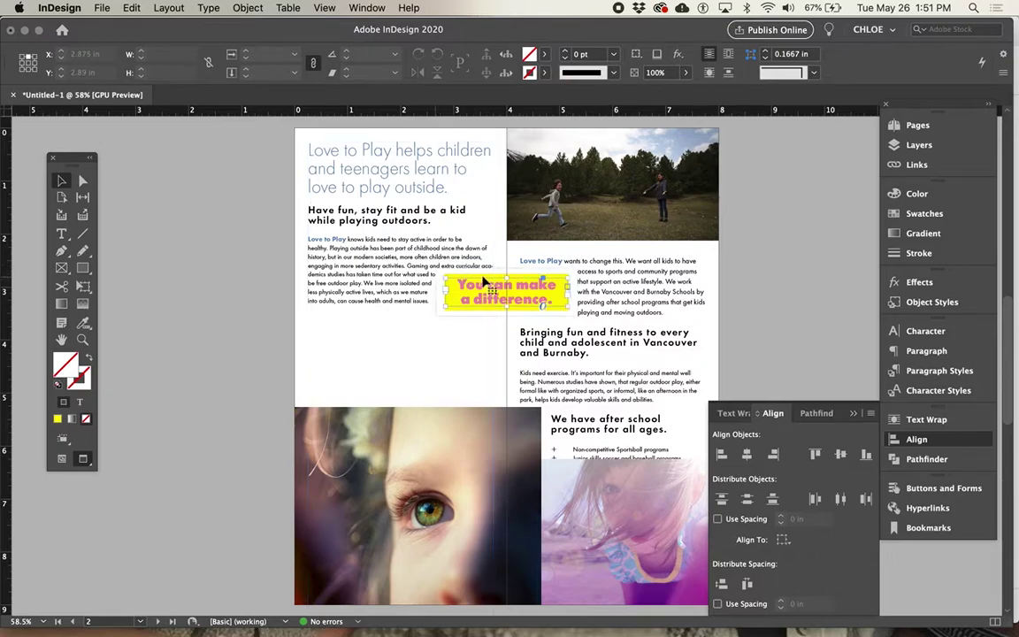
pyautogui.click(447, 285)
pyautogui.click(518, 281)
pyautogui.press('Delete')
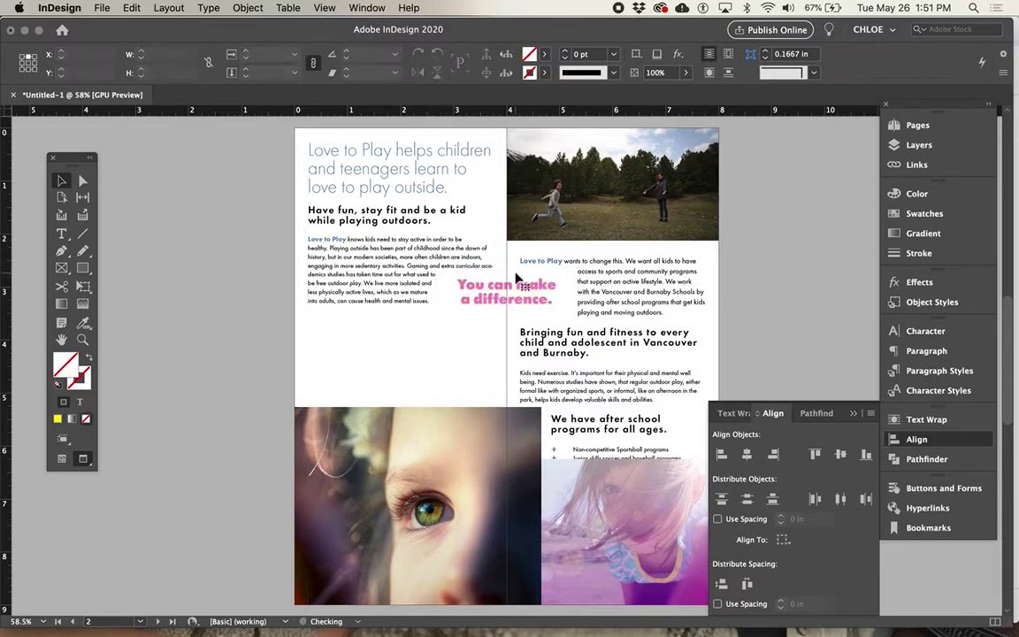
# Fill the "You can make a difference." text frame with the C=0 M=0 Y=100 K=0 swatch.
pyautogui.click(517, 290)
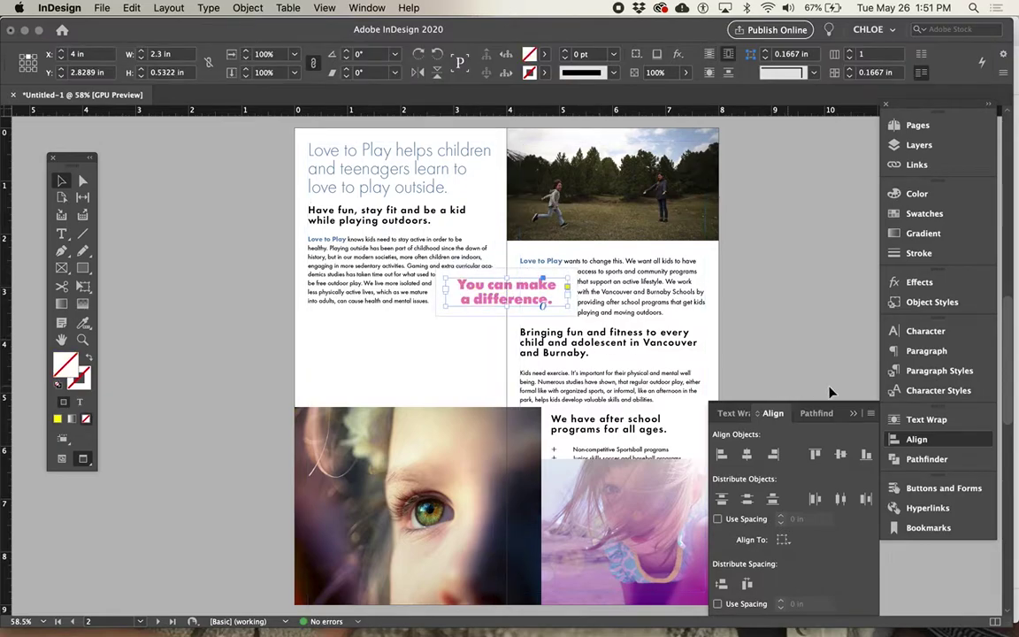
pyautogui.click(925, 213)
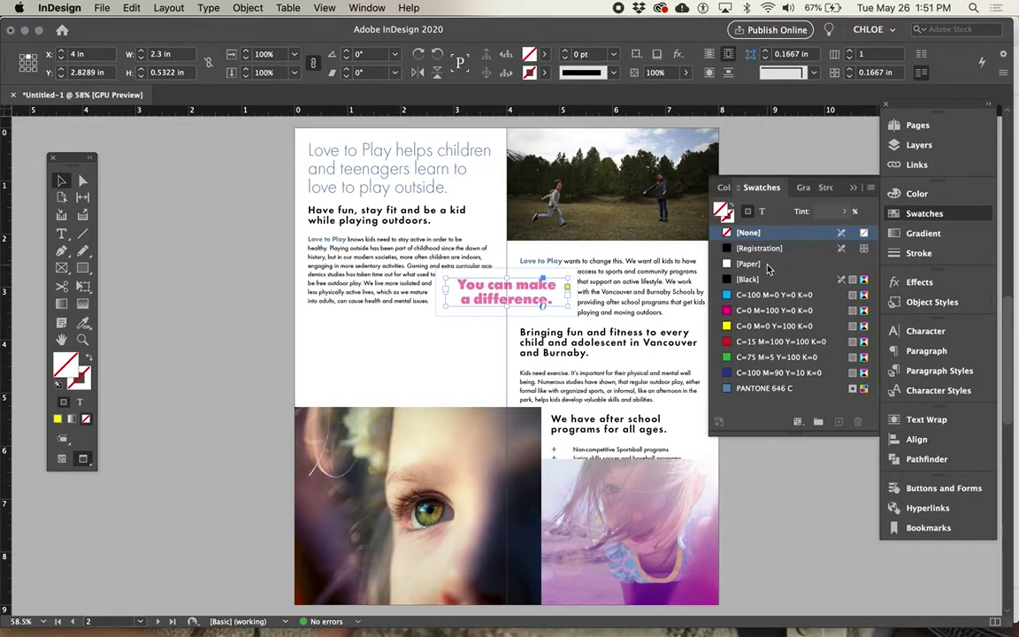
pyautogui.click(752, 327)
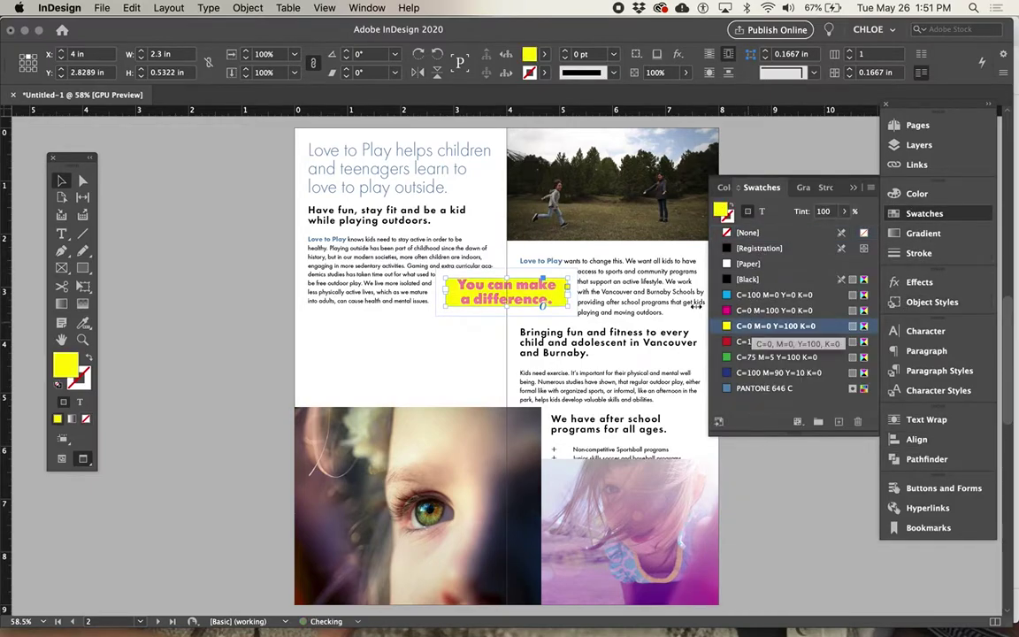
pyautogui.press('super+1')
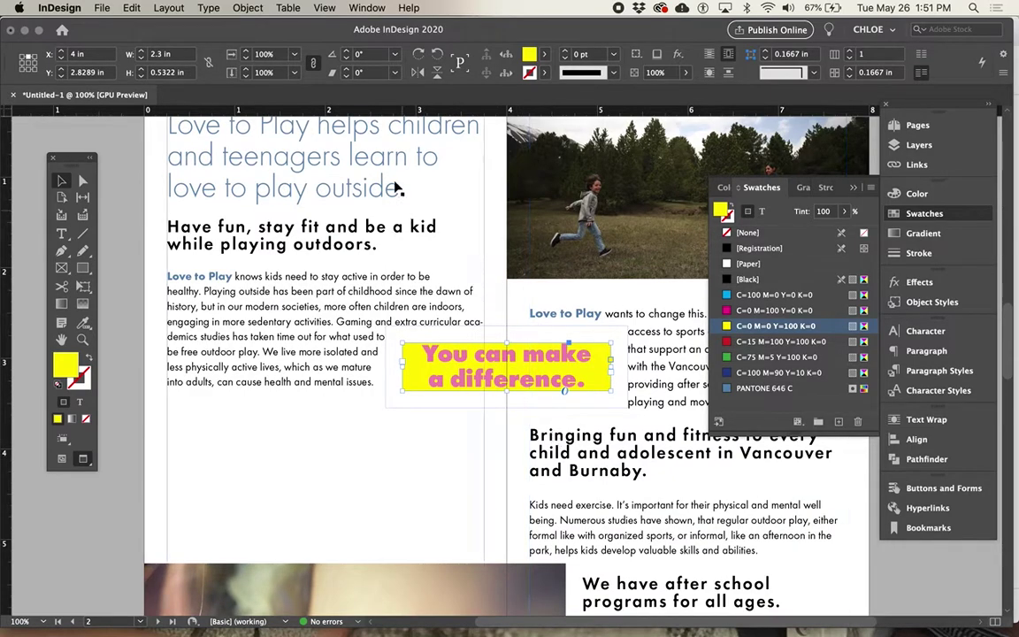
pyautogui.click(210, 8)
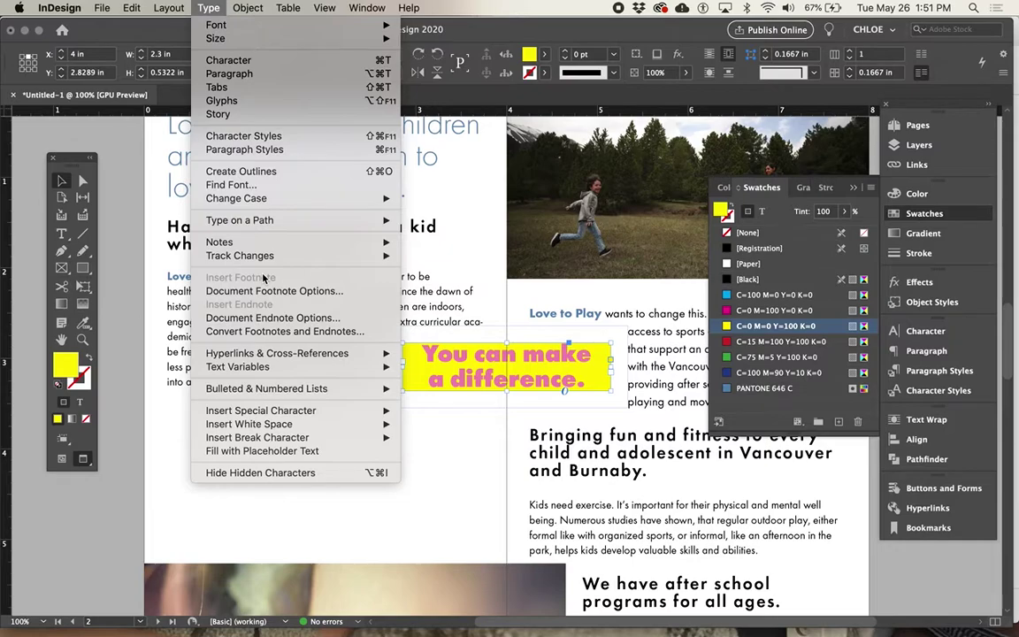
pyautogui.moveTo(248, 8)
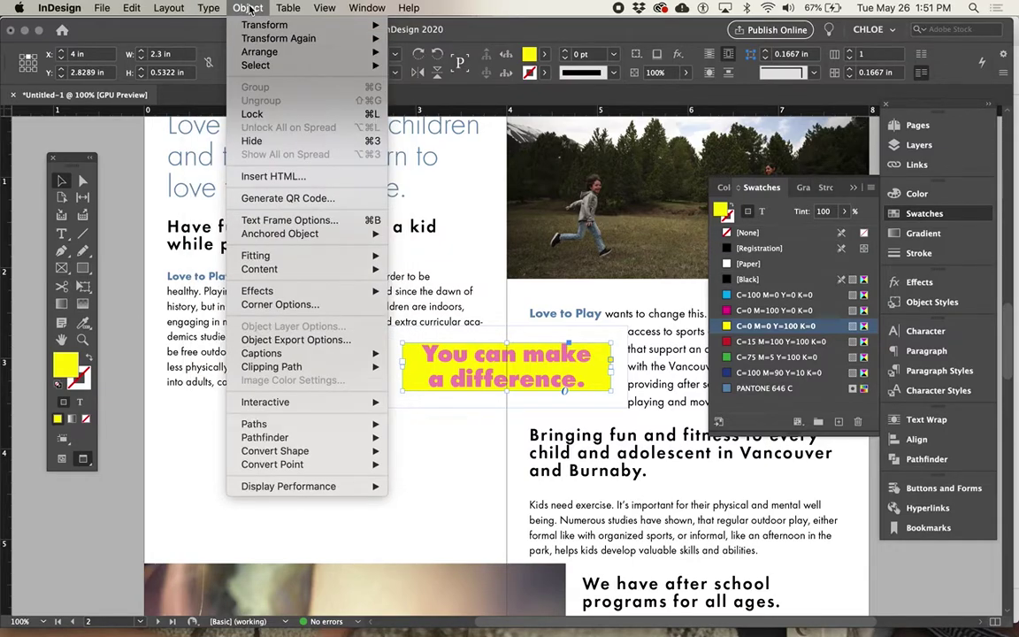
pyautogui.click(290, 220)
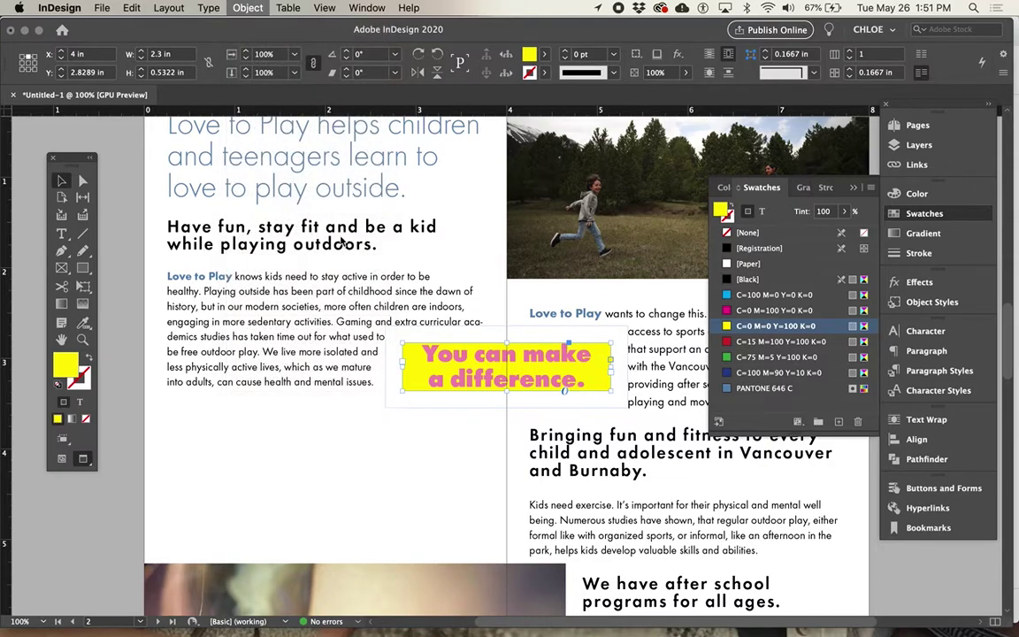
pyautogui.moveTo(494, 161); pyautogui.dragTo(776, 29)
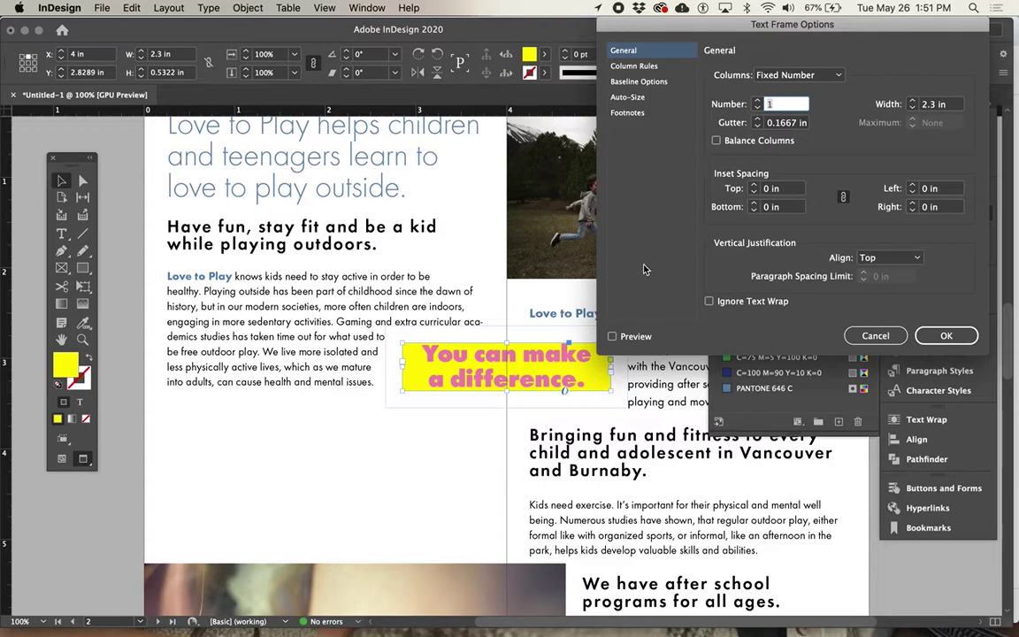
pyautogui.click(860, 339)
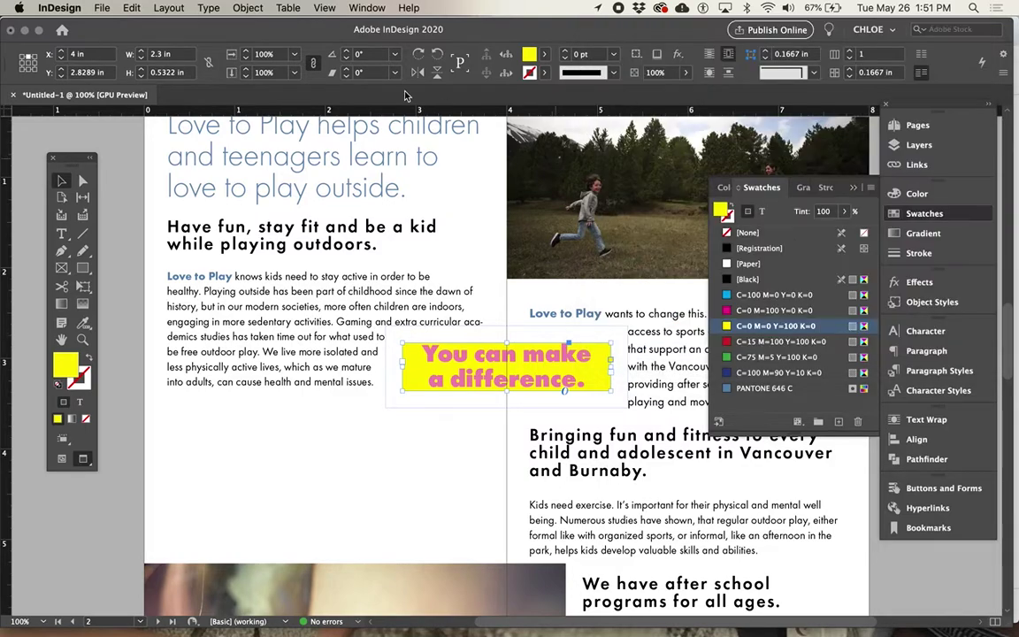
# Open Text Frame Options for the yellow callout frame and enable Ignore Text Wrap and Preview.
pyautogui.click(249, 8)
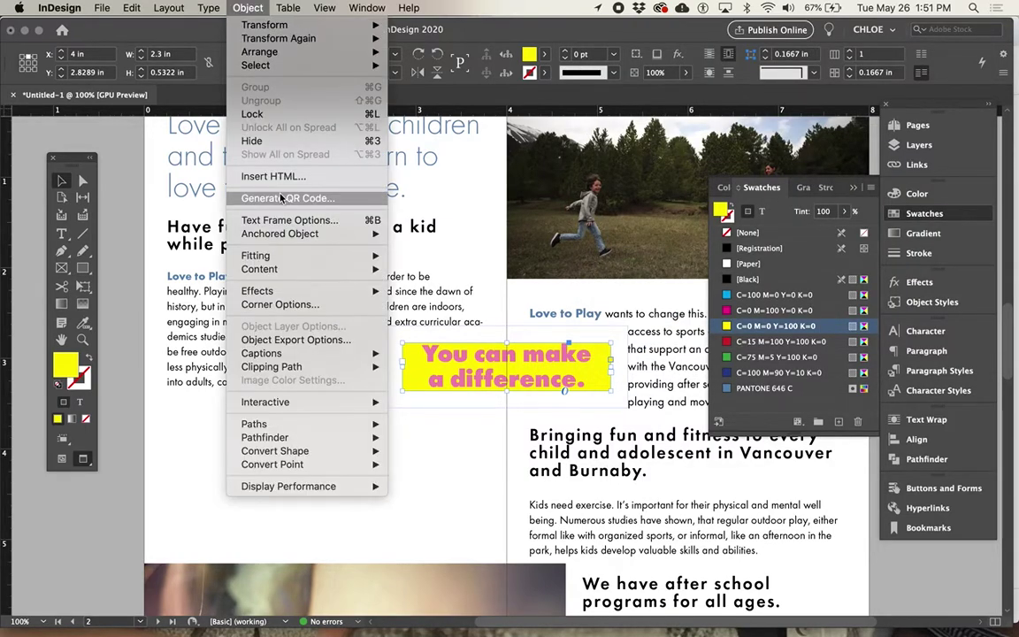
pyautogui.click(292, 221)
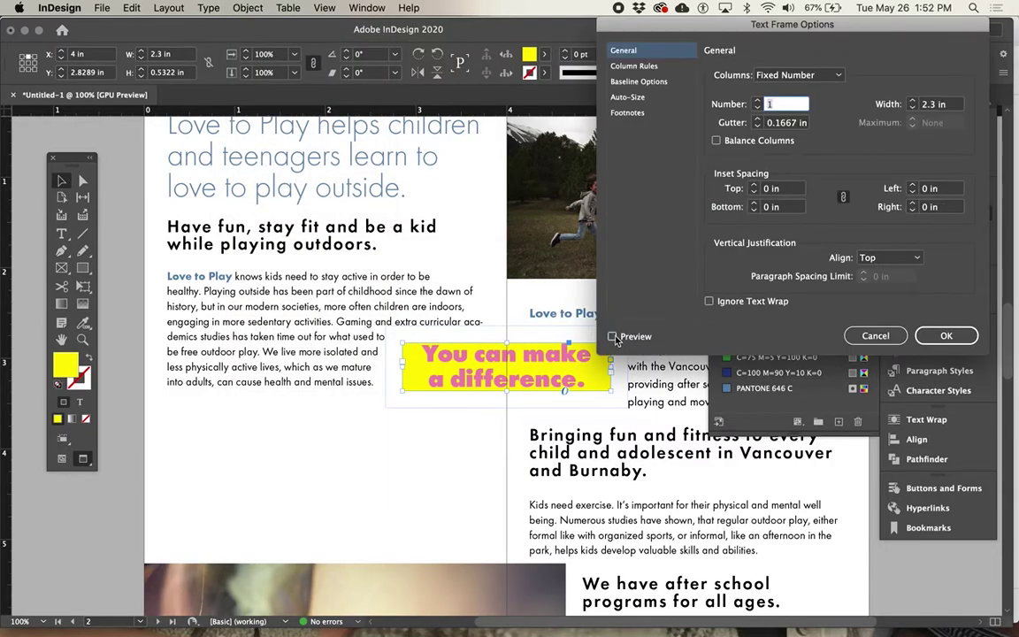
pyautogui.click(710, 301)
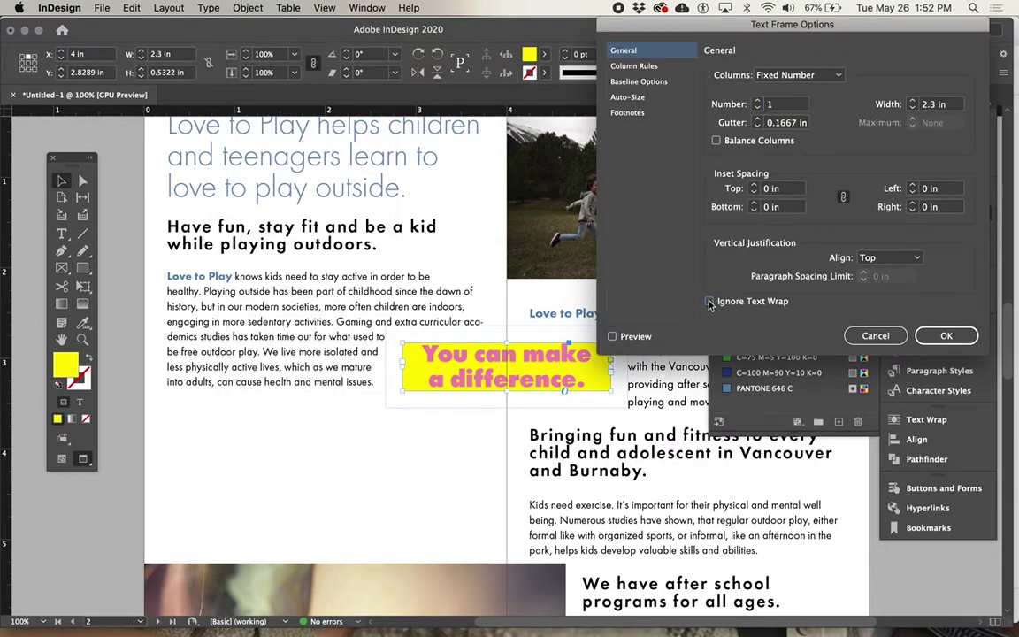
pyautogui.click(612, 337)
# Set the callout frame's inset spacing to 0.0625 in on all four sides and apply the options.
pyautogui.click(753, 186)
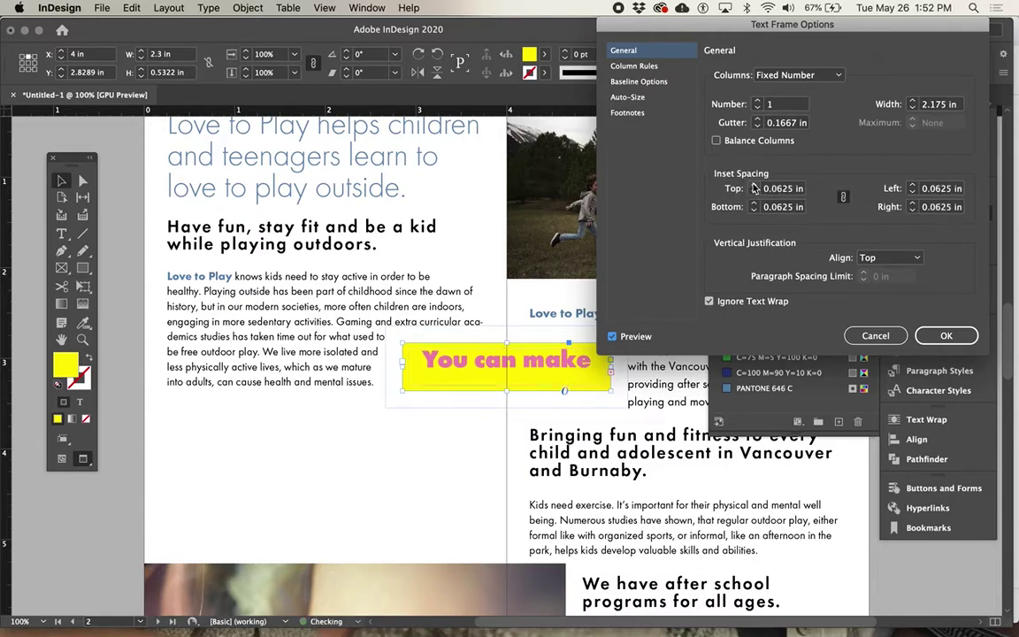
pyautogui.click(754, 186)
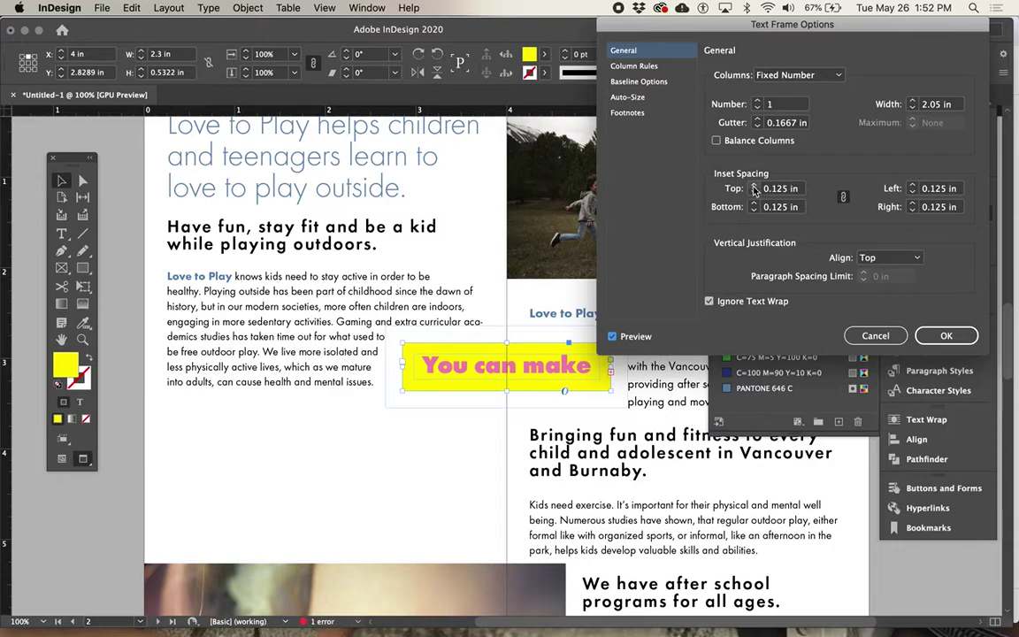
pyautogui.click(754, 192)
pyautogui.click(753, 191)
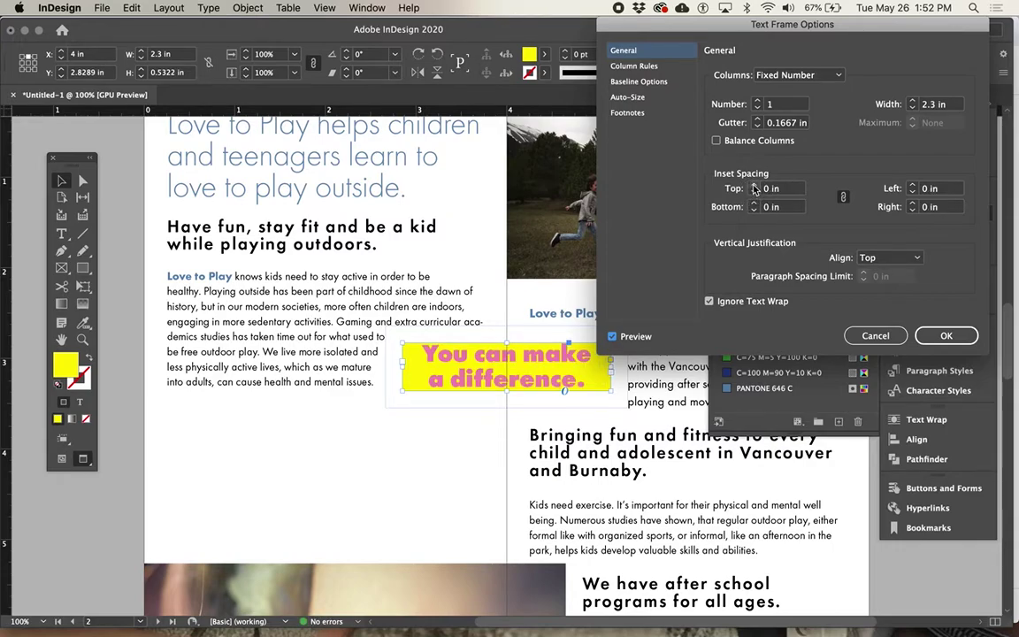
pyautogui.click(754, 186)
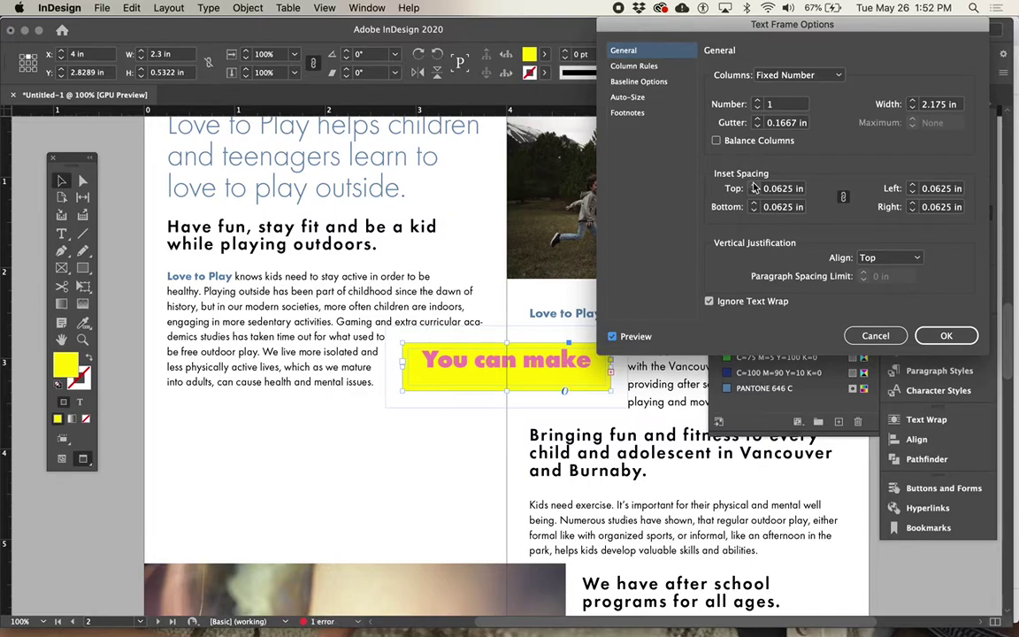
pyautogui.click(753, 186)
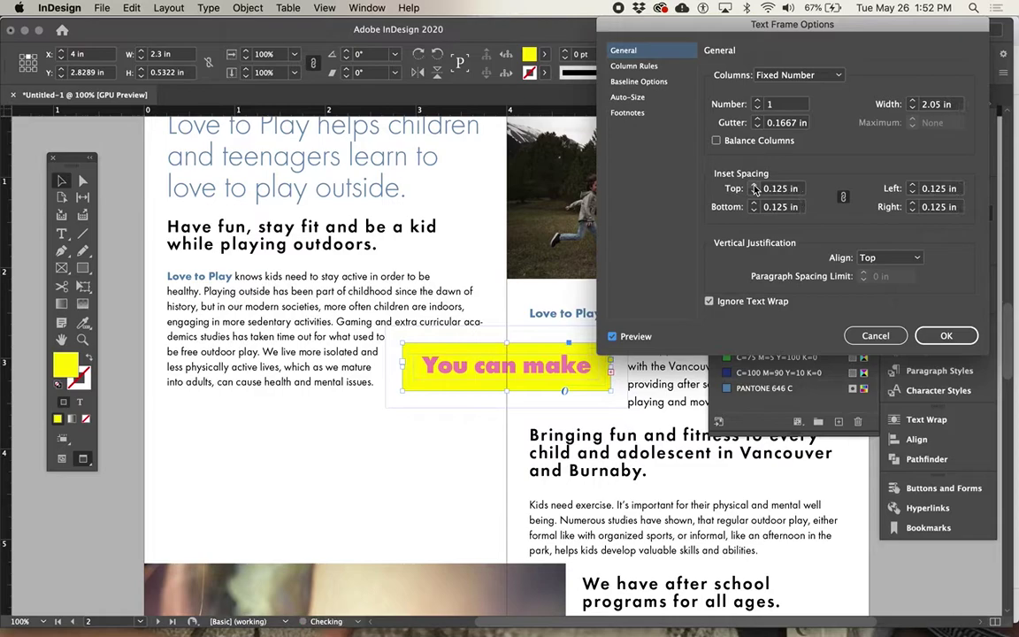
pyautogui.click(755, 192)
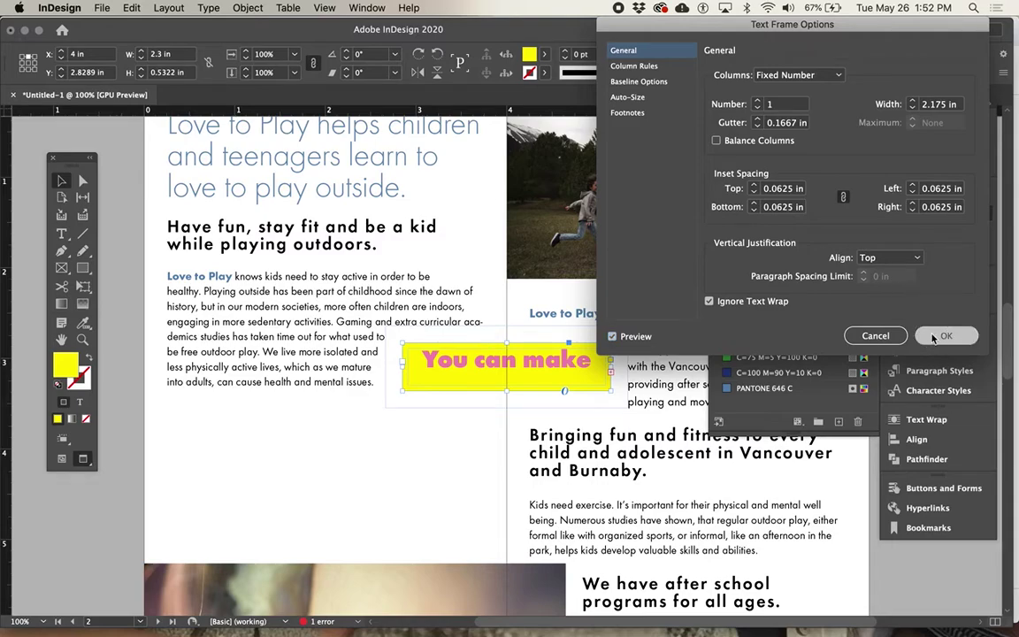
pyautogui.click(942, 335)
# Select all the callout frame's text and reduce its font size to 13 pt.
pyautogui.doubleClick(587, 359)
pyautogui.tripleClick(556, 352)
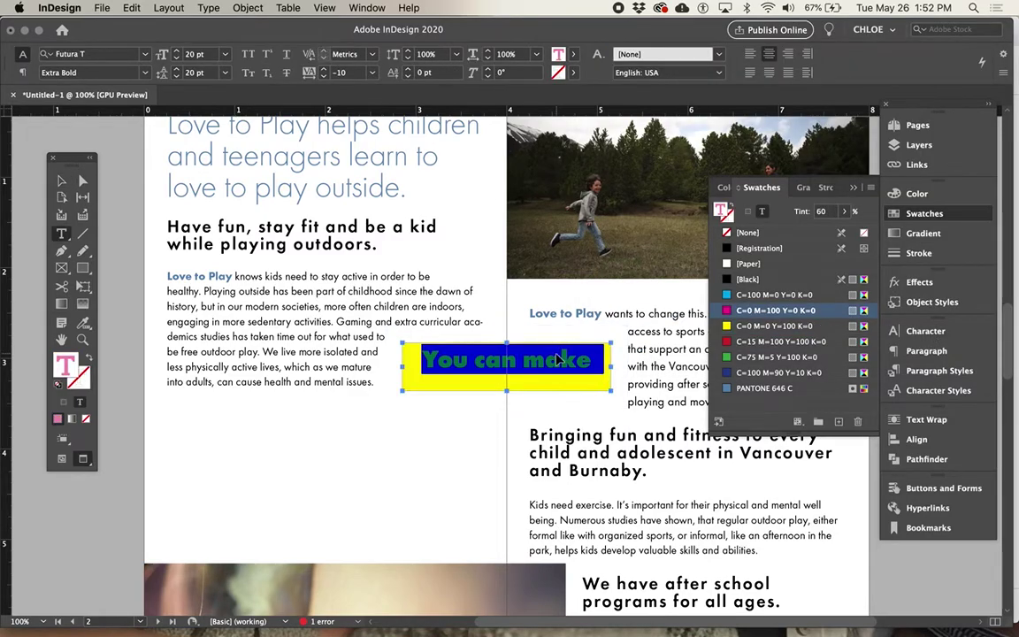
pyautogui.click(177, 57)
pyautogui.click(177, 57)
pyautogui.click(177, 58)
pyautogui.click(177, 58)
pyautogui.click(177, 57)
pyautogui.click(177, 57)
pyautogui.click(177, 57)
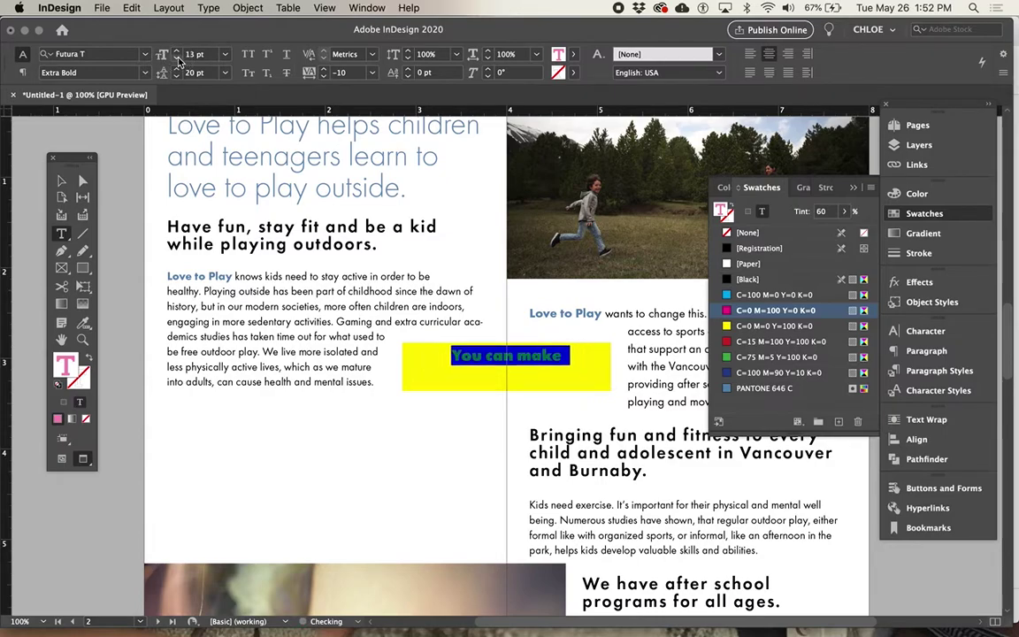
# Reduce the leading of the callout text to 14 pt and clear the text selection.
pyautogui.click(177, 76)
pyautogui.click(177, 76)
pyautogui.click(177, 76)
pyautogui.click(177, 76)
pyautogui.click(177, 76)
pyautogui.click(176, 76)
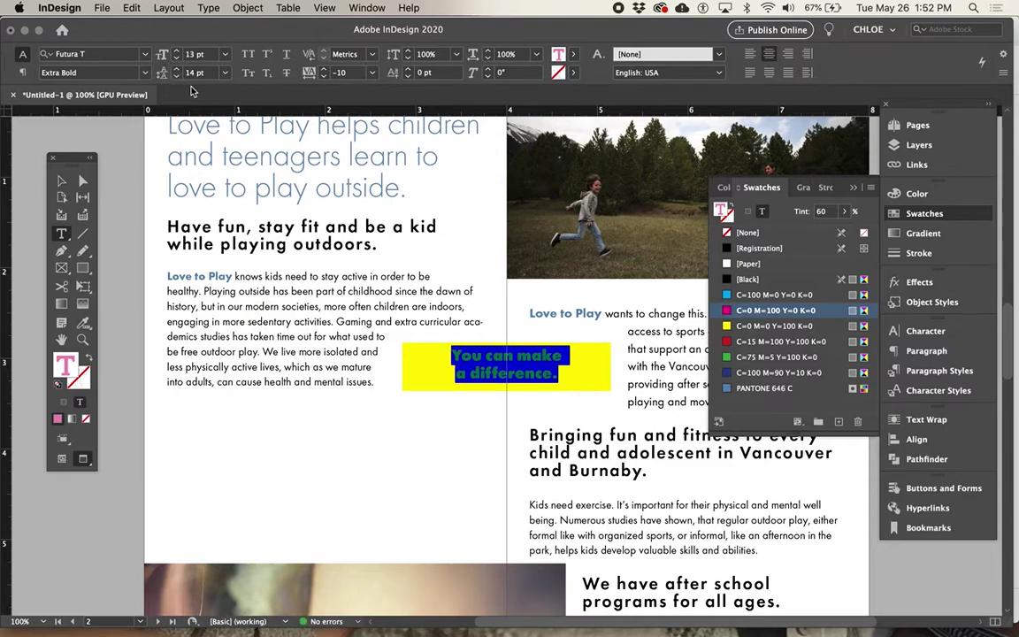
pyautogui.click(400, 386)
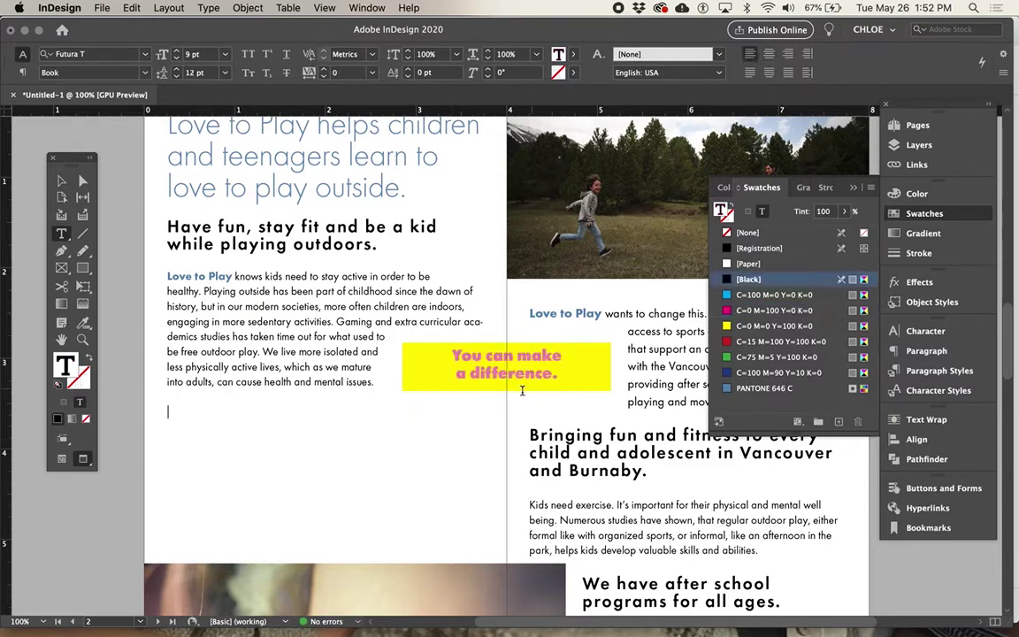
# Select the yellow callout frame and open its Text Frame Options.
pyautogui.click(60, 179)
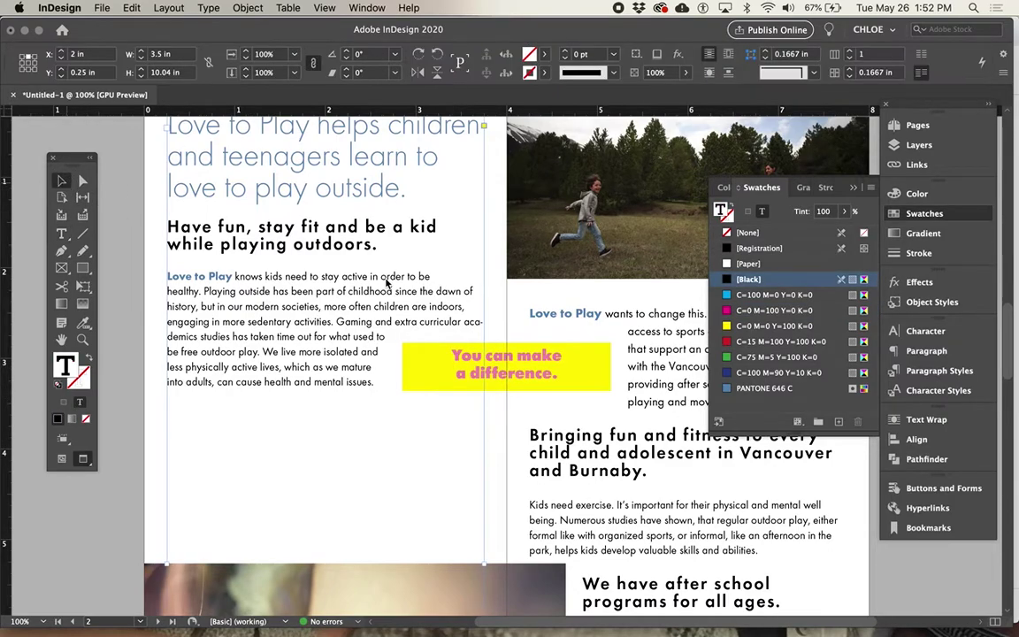
pyautogui.click(515, 367)
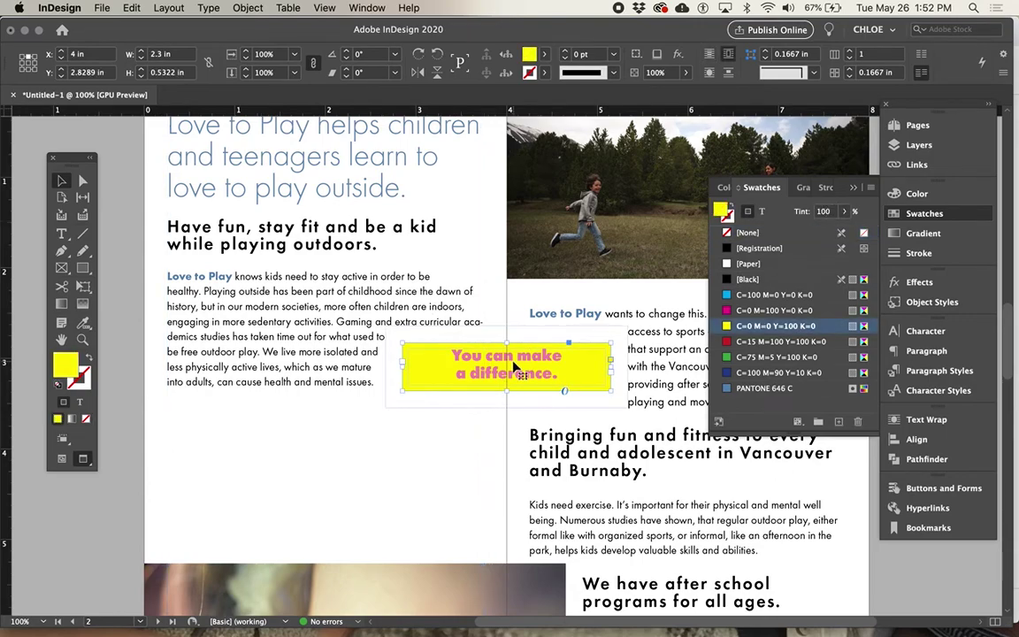
pyautogui.click(247, 8)
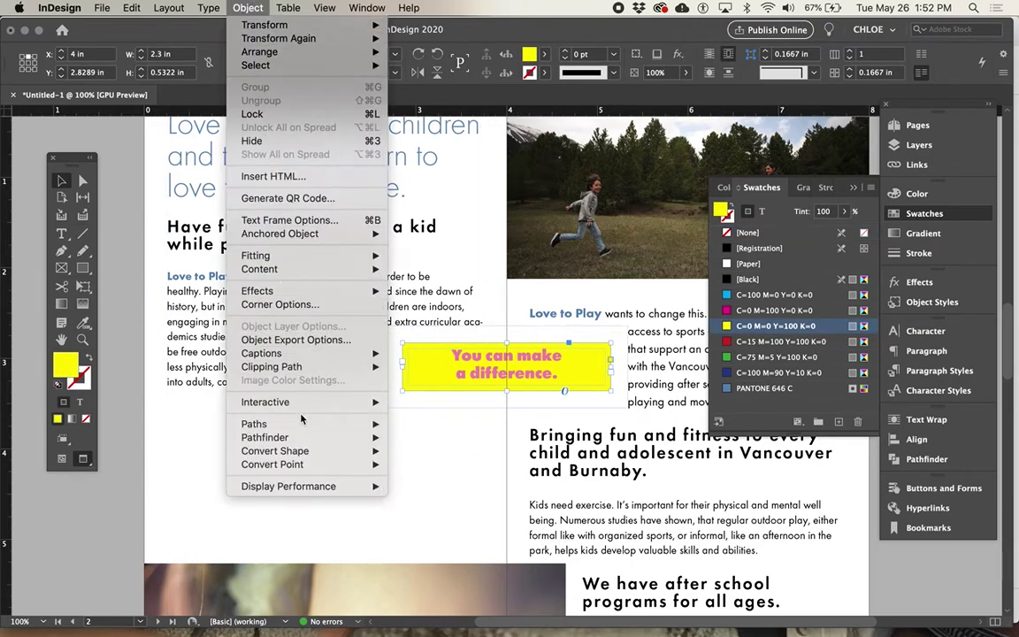
pyautogui.click(287, 220)
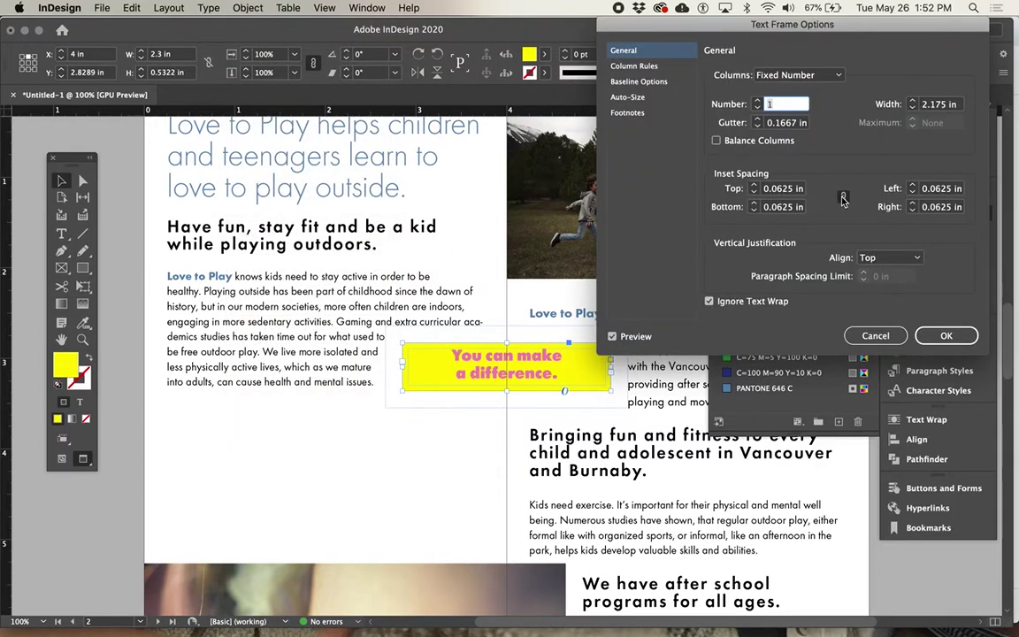
# Try a 0.125 in top inset on the callout frame and review its Baseline Options and Auto-Size settings.
pyautogui.click(753, 185)
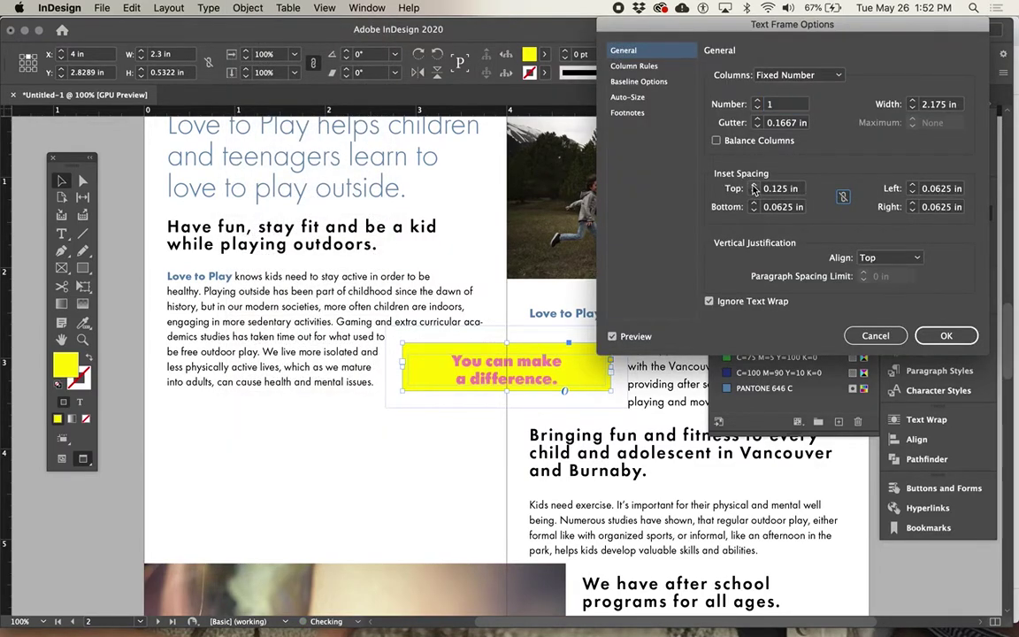
pyautogui.click(754, 193)
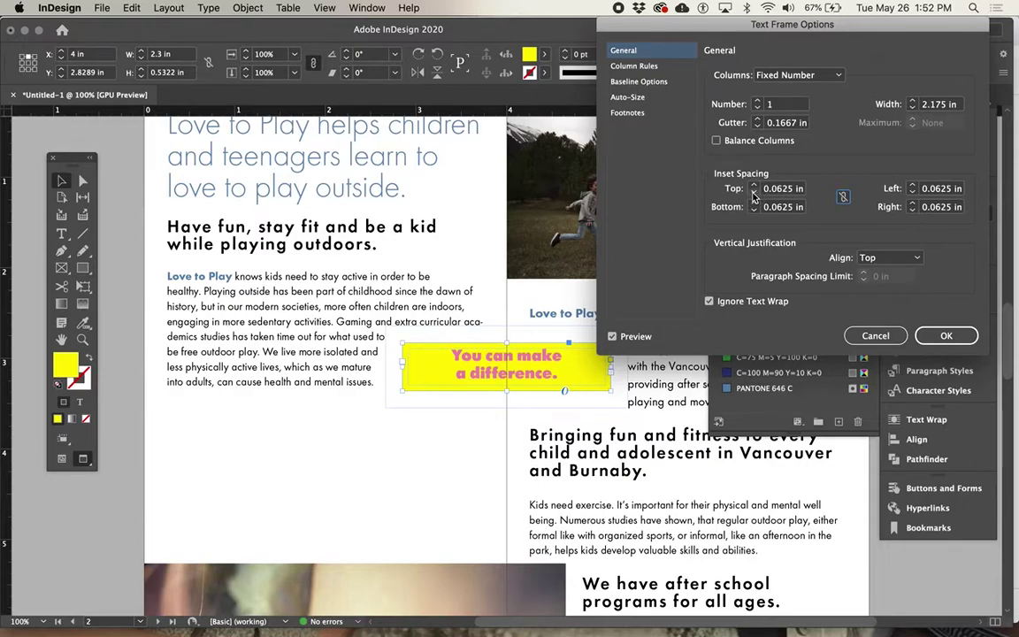
pyautogui.click(628, 65)
pyautogui.click(659, 82)
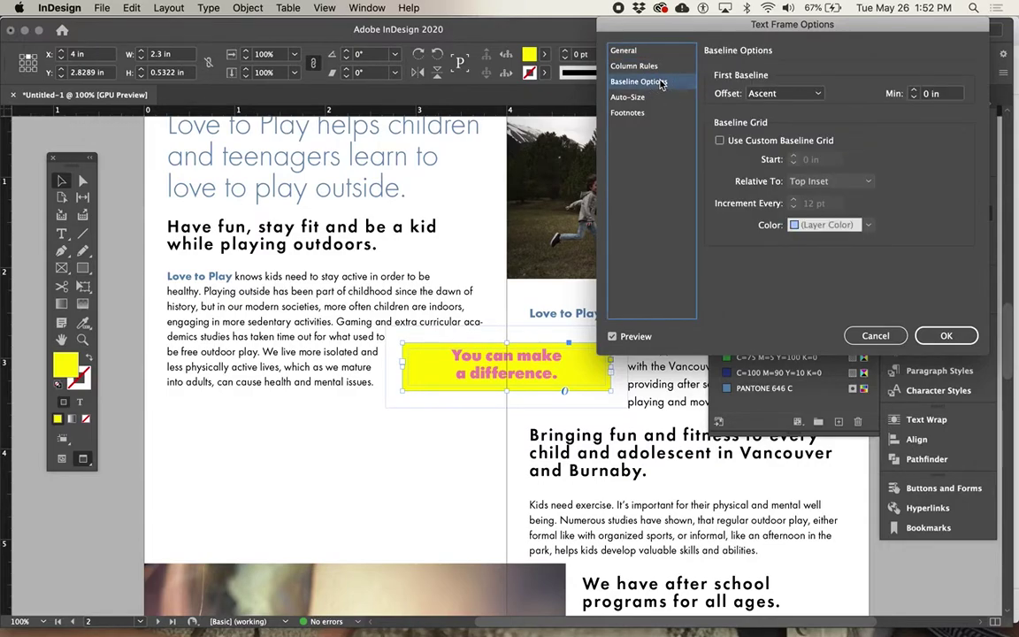
pyautogui.click(783, 93)
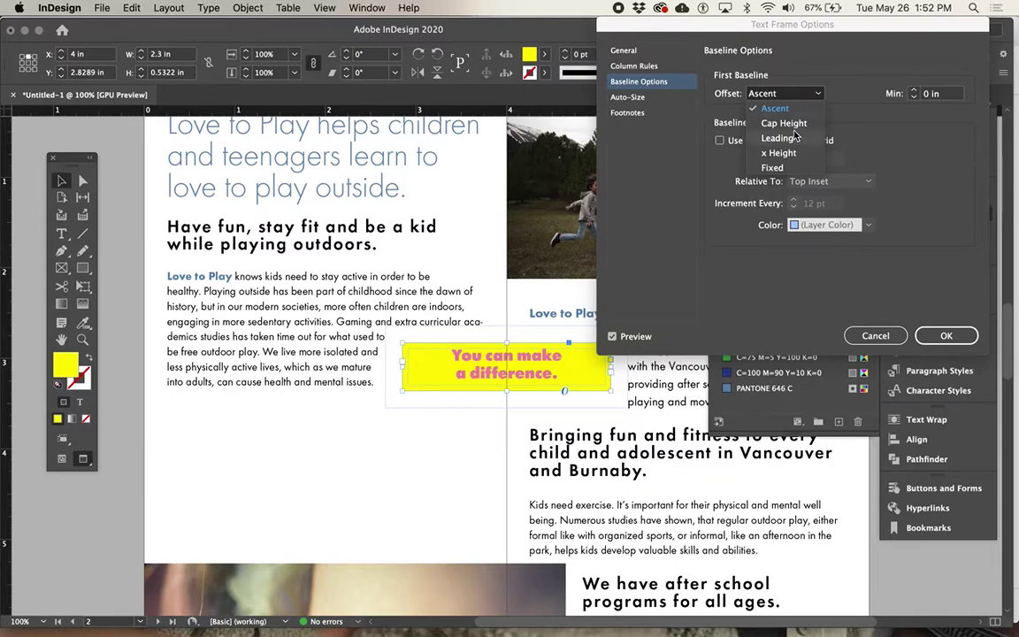
pyautogui.click(833, 120)
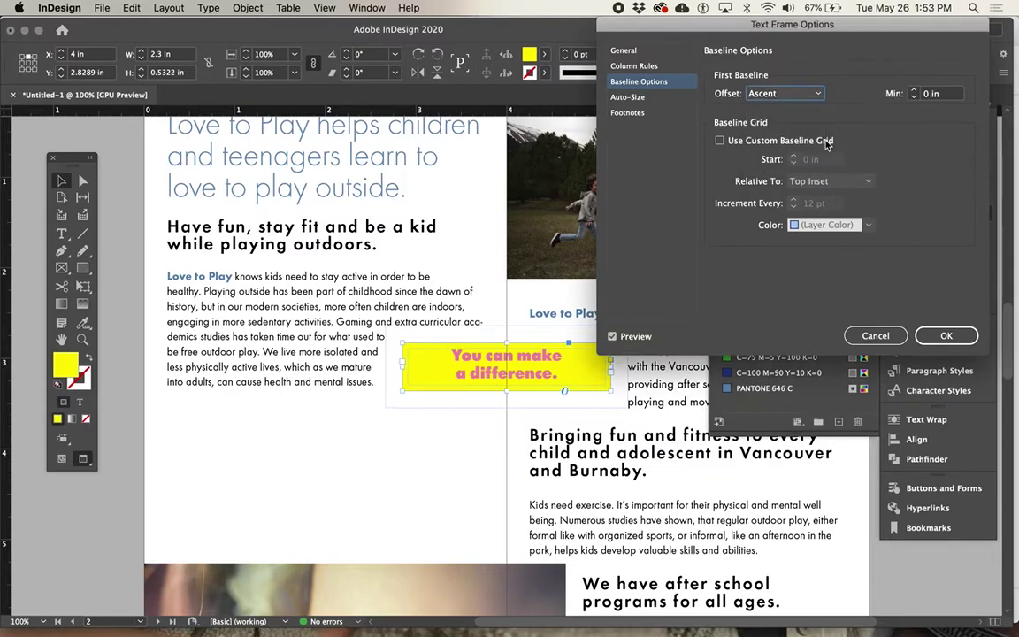
pyautogui.click(624, 67)
pyautogui.click(628, 82)
pyautogui.click(662, 97)
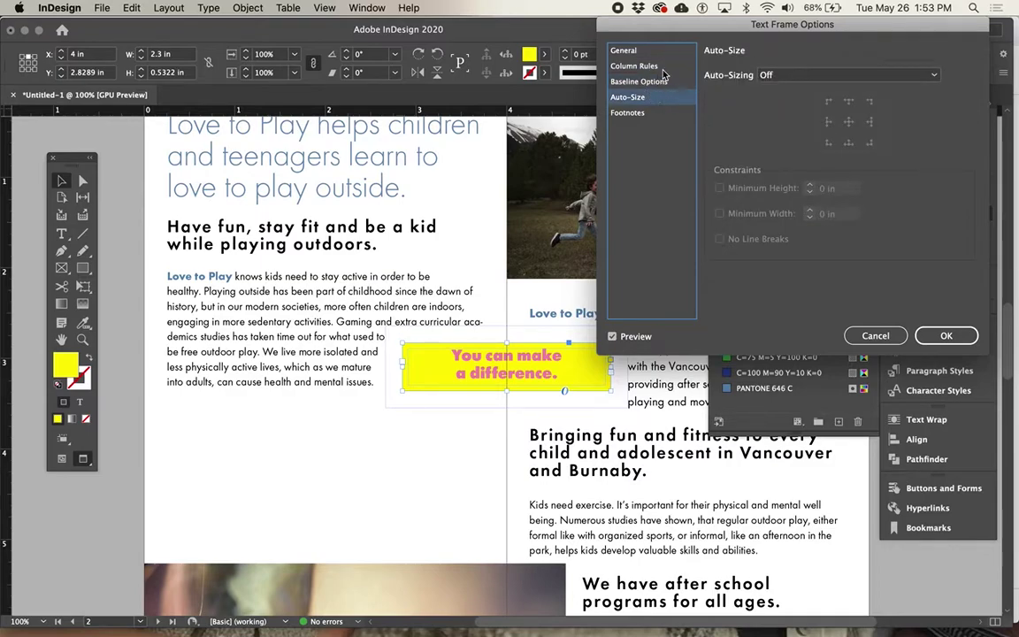
pyautogui.click(623, 50)
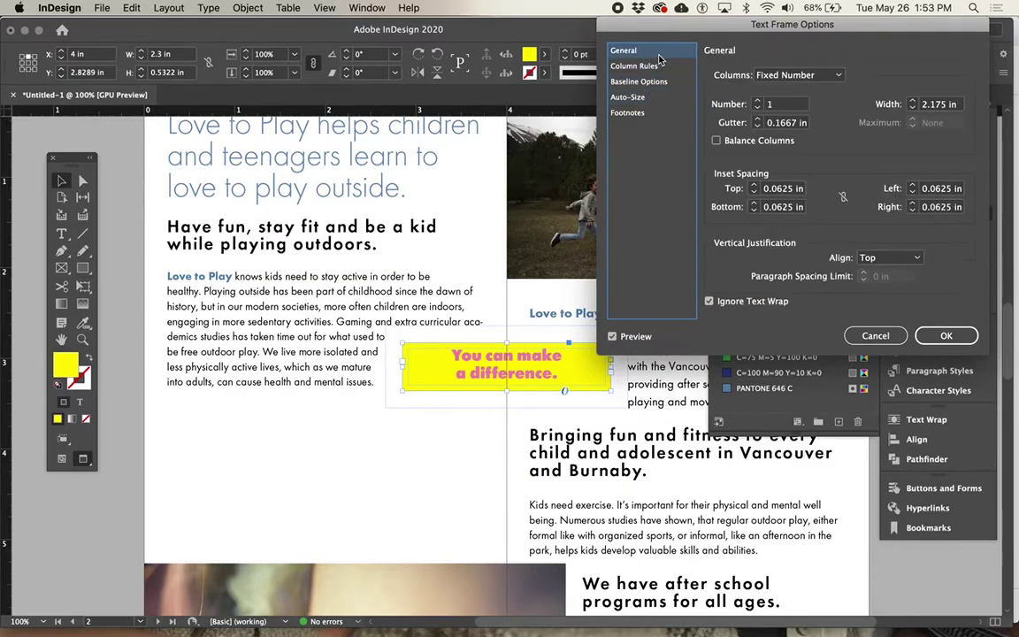
pyautogui.click(754, 186)
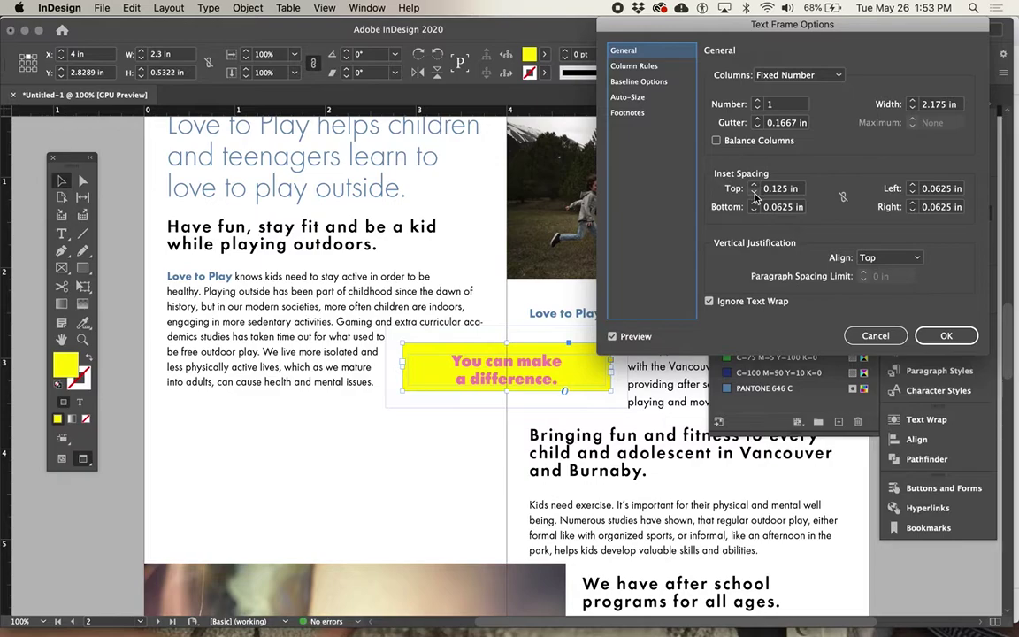
pyautogui.click(754, 196)
# Set the callout frame's vertical justification to Center, apply the options and deselect the frame.
pyautogui.click(887, 257)
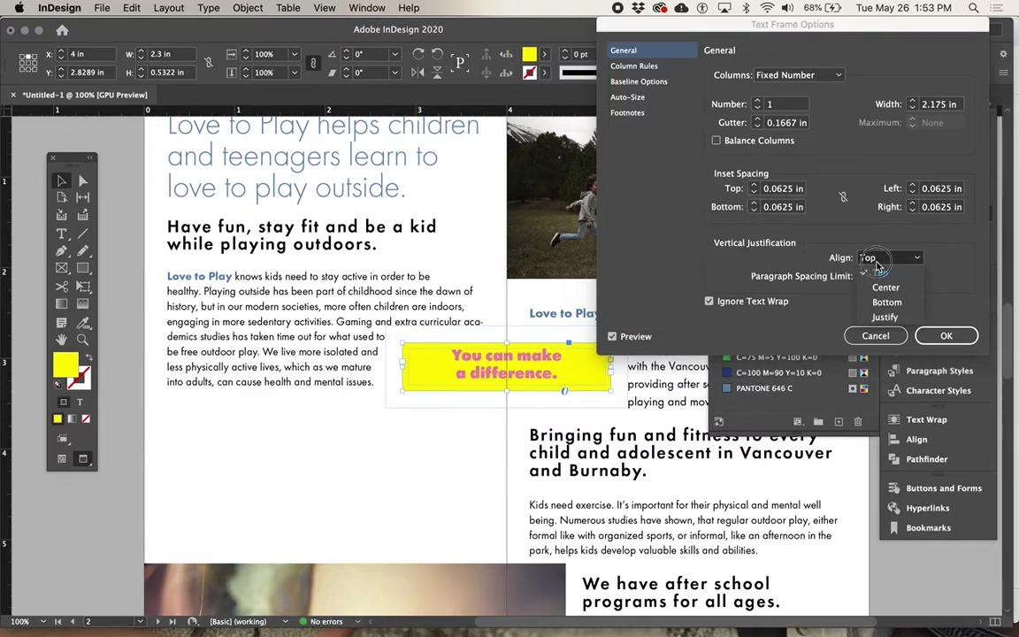
pyautogui.click(882, 287)
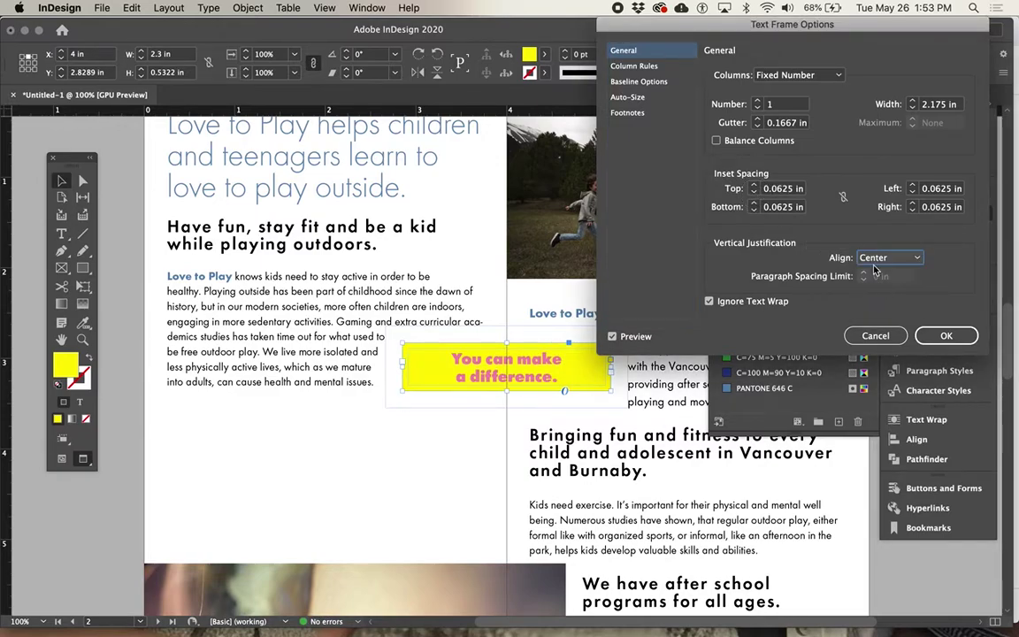
pyautogui.click(873, 258)
pyautogui.click(883, 285)
pyautogui.click(943, 335)
pyautogui.click(485, 482)
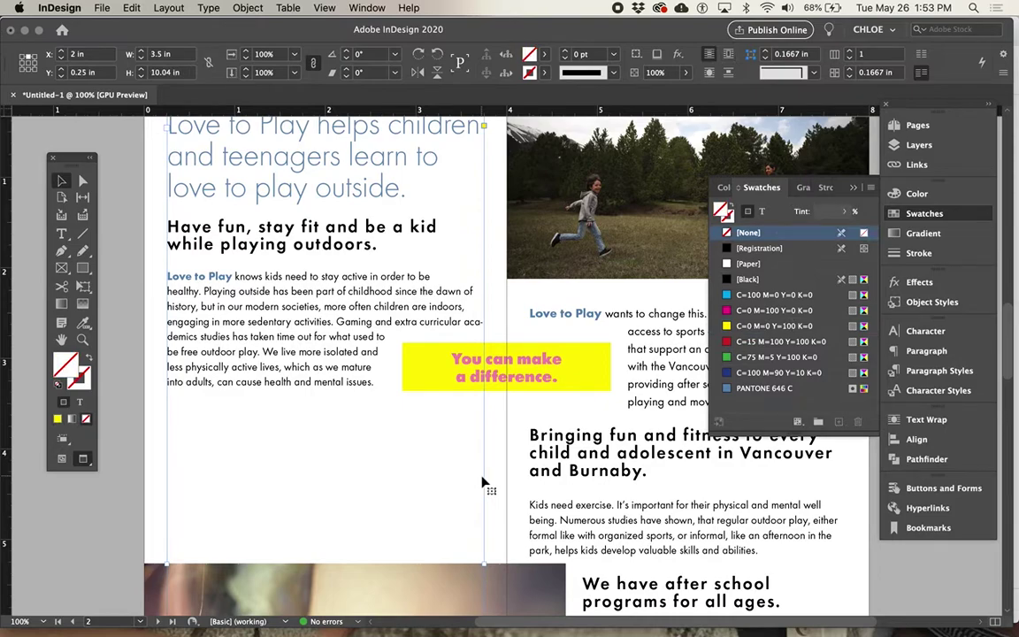
# Copy the right column's "Love to Play wants to change this" paragraph and paste it as a new paragraph at the end of the left column.
pyautogui.press('super+0')
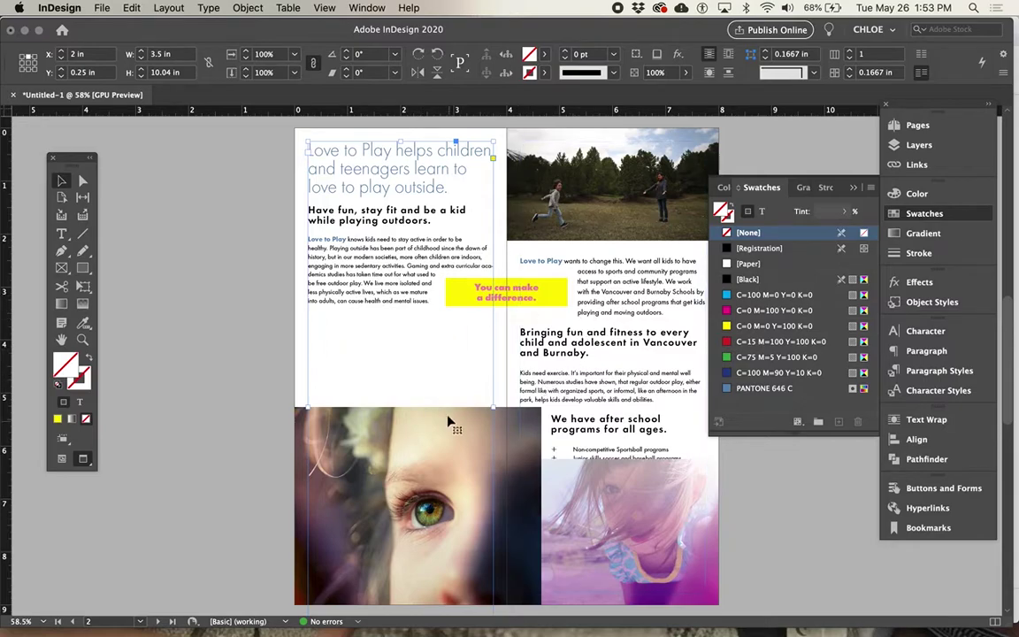
pyautogui.click(353, 312)
pyautogui.doubleClick(353, 312)
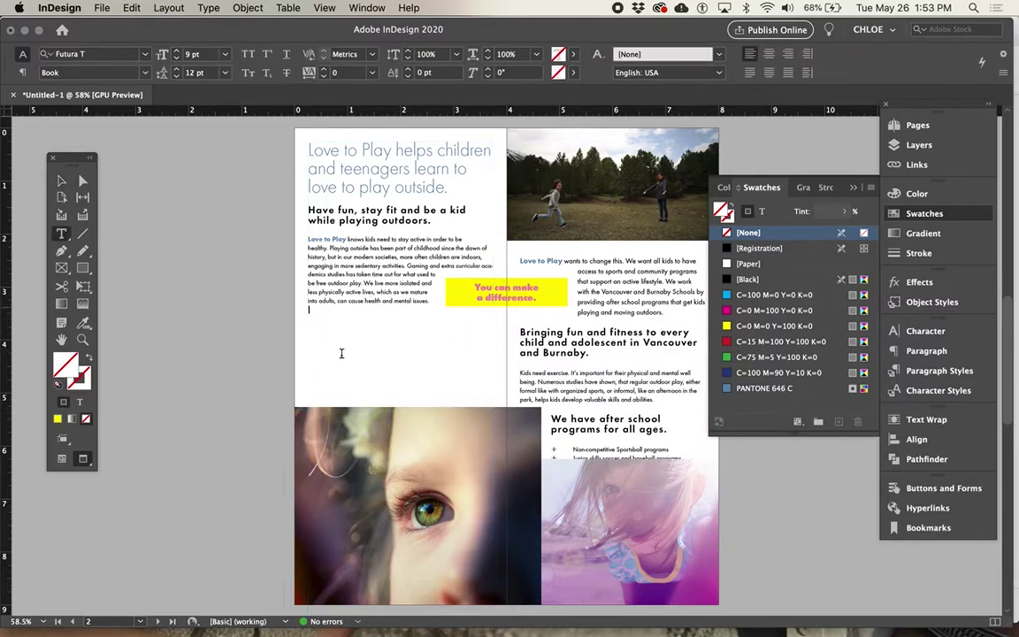
pyautogui.press('BackSpace')
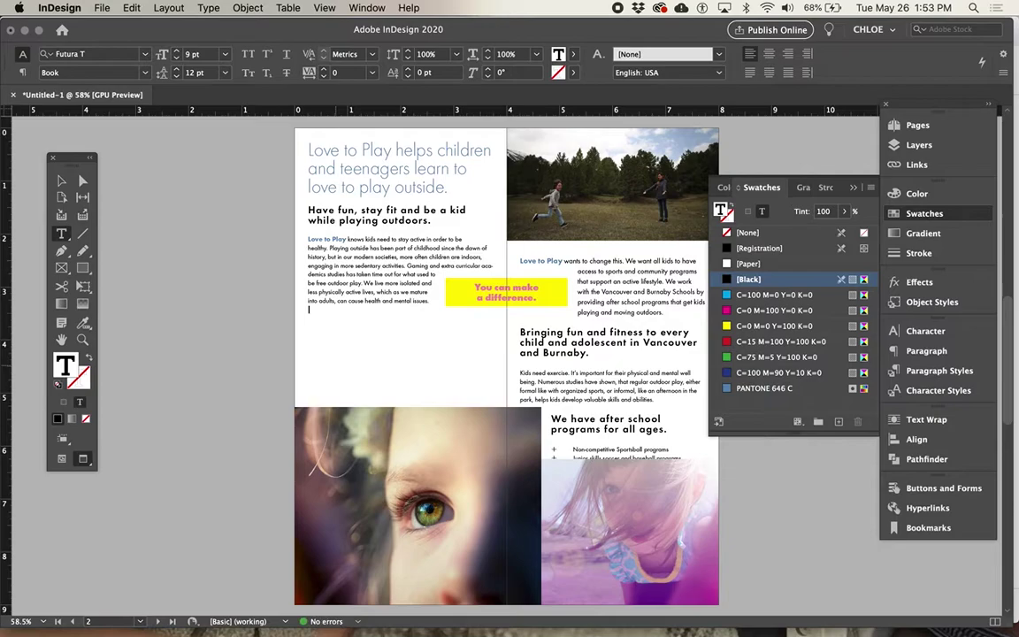
pyautogui.moveTo(640, 311); pyautogui.dragTo(467, 237)
pyautogui.hotkey('ctrl', 'c')
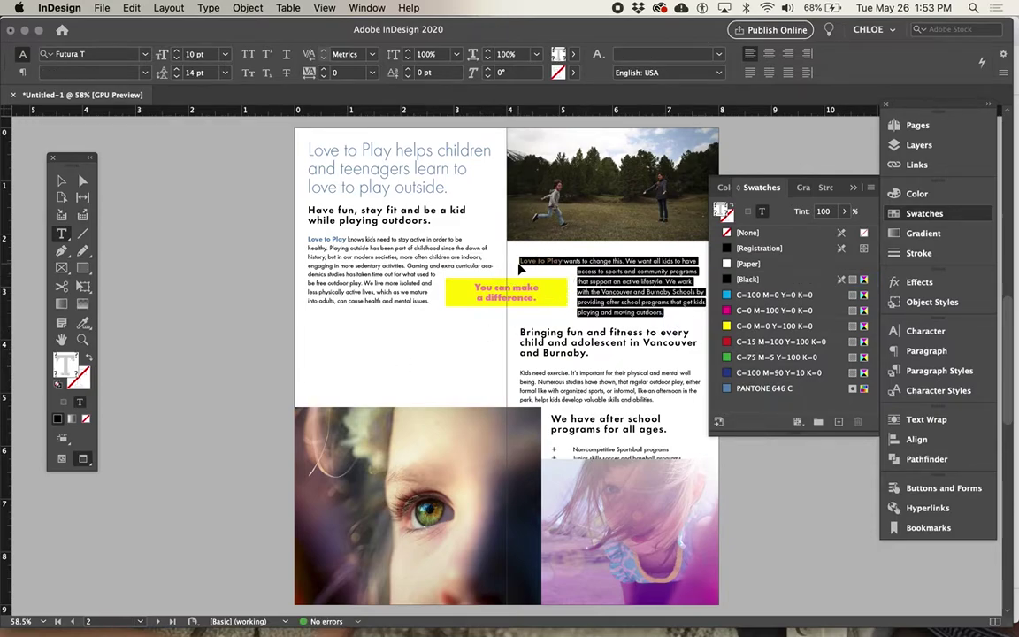
pyautogui.click(433, 299)
pyautogui.press('Return')
pyautogui.hotkey('ctrl', 'v')
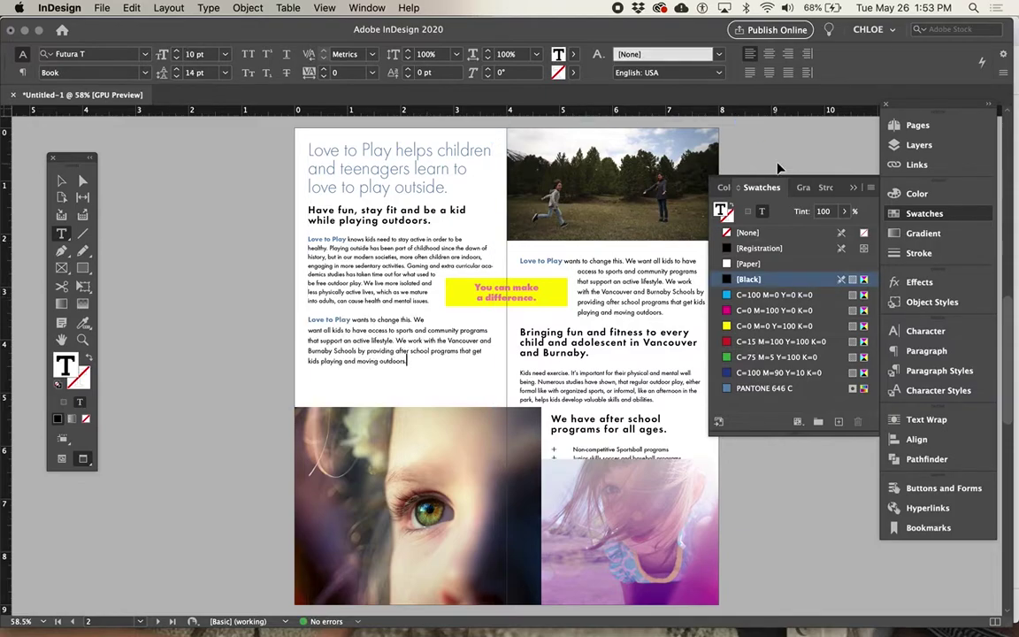
# Hide the panels and delete the original "Love to Play wants to change this" paragraph and its leftover empty line from the right column.
pyautogui.press('Tab')
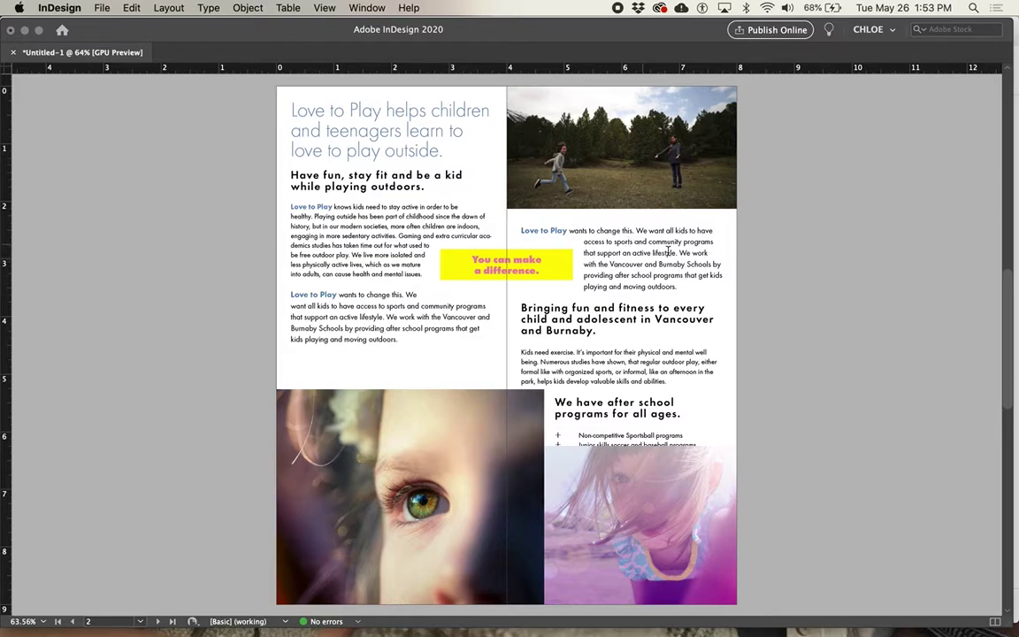
pyautogui.moveTo(657, 281); pyautogui.dragTo(478, 214)
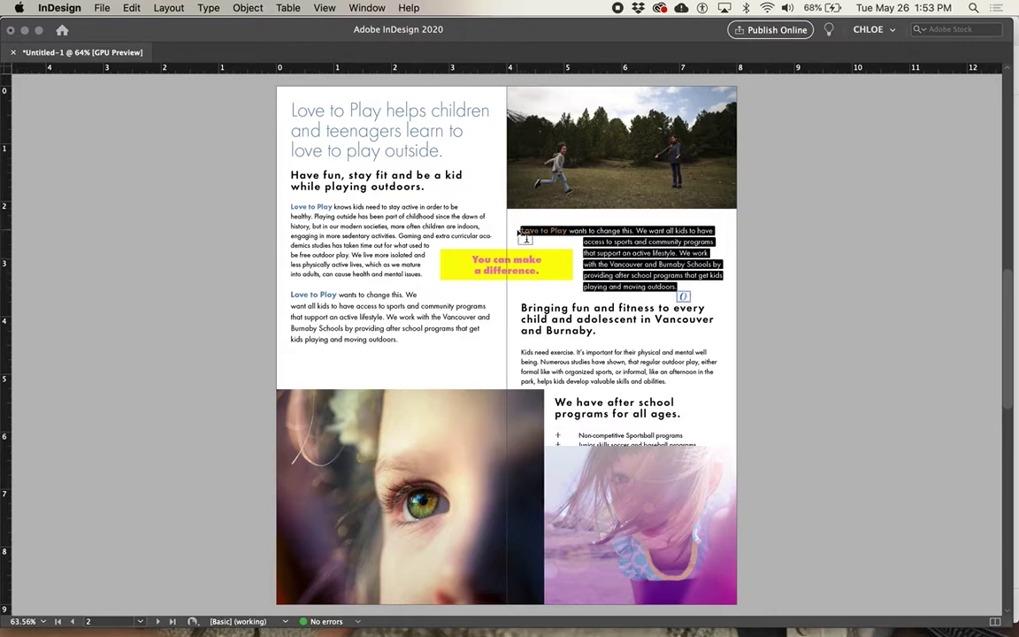
pyautogui.press('BackSpace')
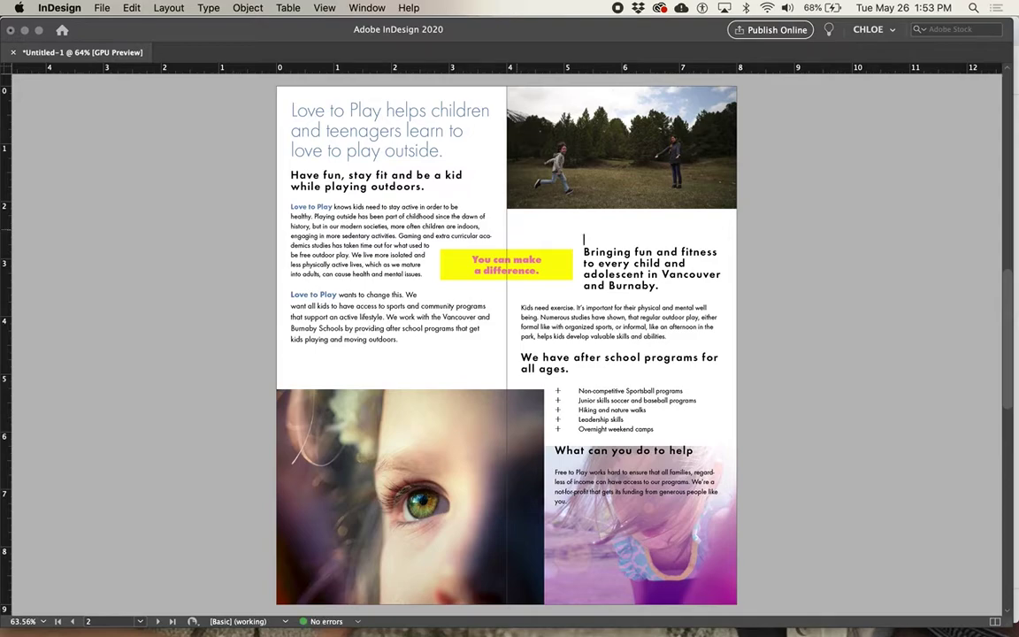
pyautogui.press('BackSpace')
pyautogui.press('BackSpace')
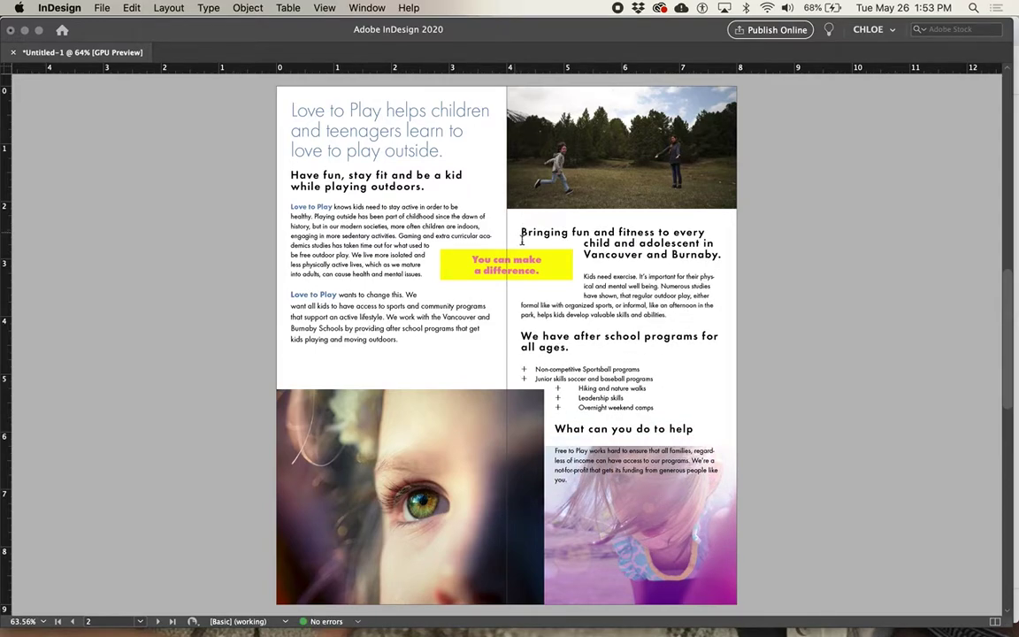
pyautogui.press('BackSpace')
pyautogui.press('super+z')
pyautogui.press('BackSpace')
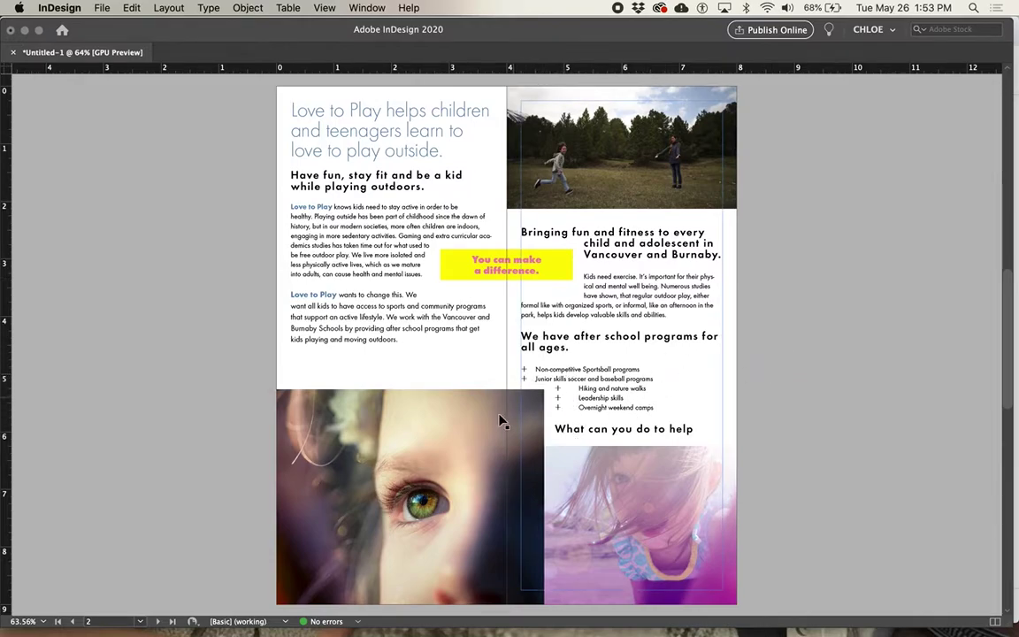
# Narrow the eye photo's frame to the spread's centre line at 4 in and raise its top edge about 0.5 in.
pyautogui.click(473, 428)
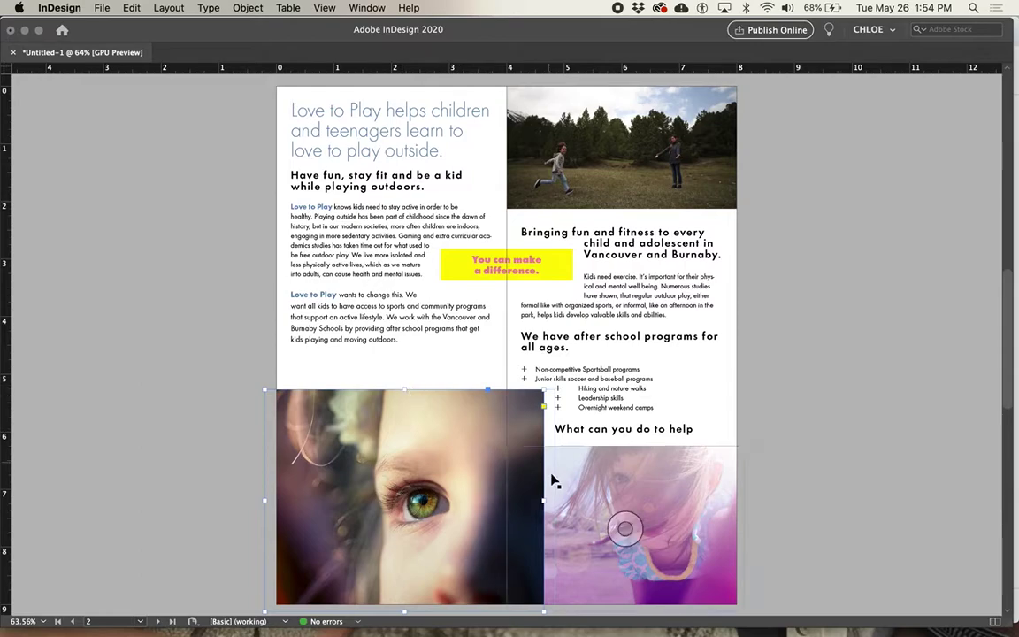
pyautogui.moveTo(543, 501); pyautogui.dragTo(506, 502)
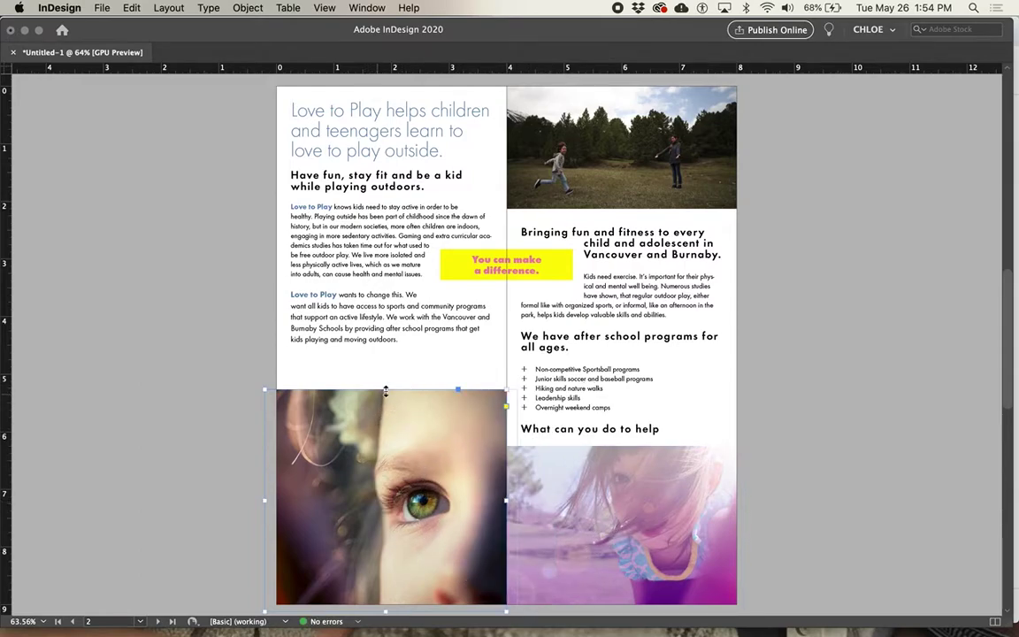
pyautogui.moveTo(385, 396); pyautogui.dragTo(385, 360)
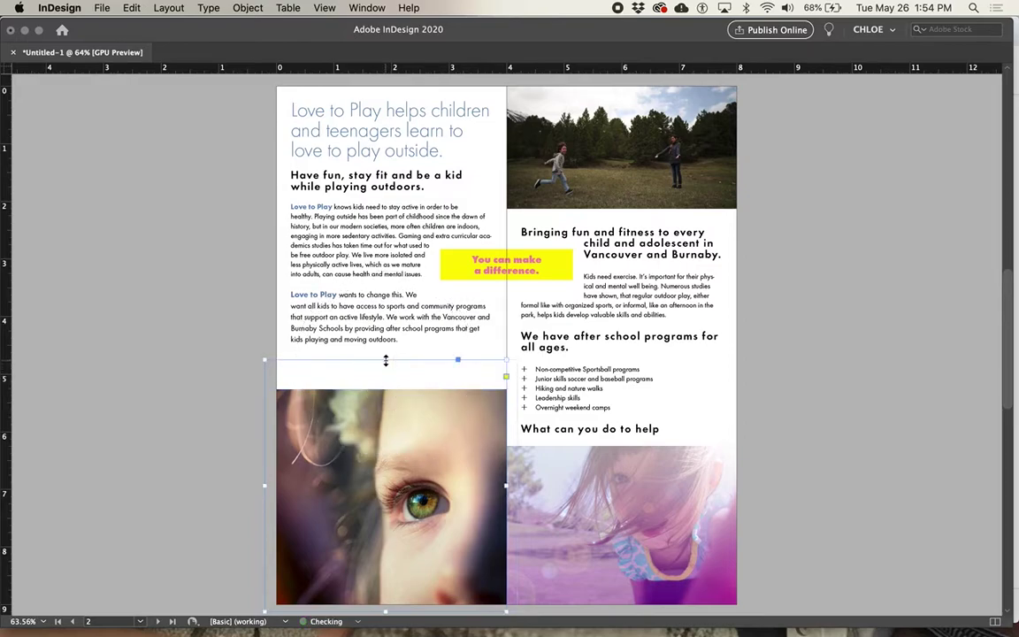
# Show the hidden panels again and place the text cursor in the right column's bulleted program list.
pyautogui.click(643, 389)
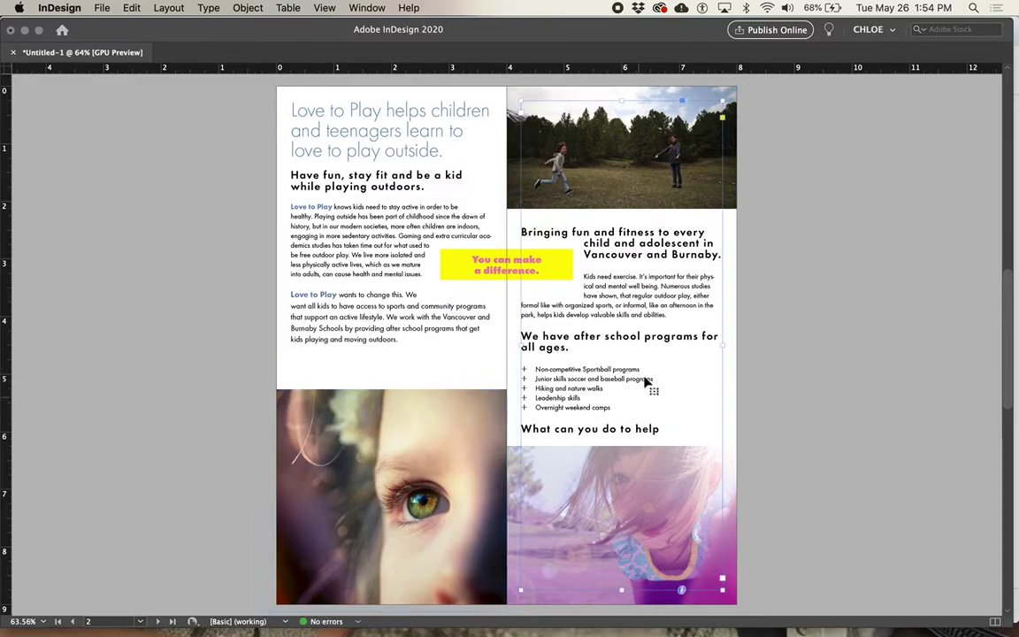
pyautogui.doubleClick(627, 391)
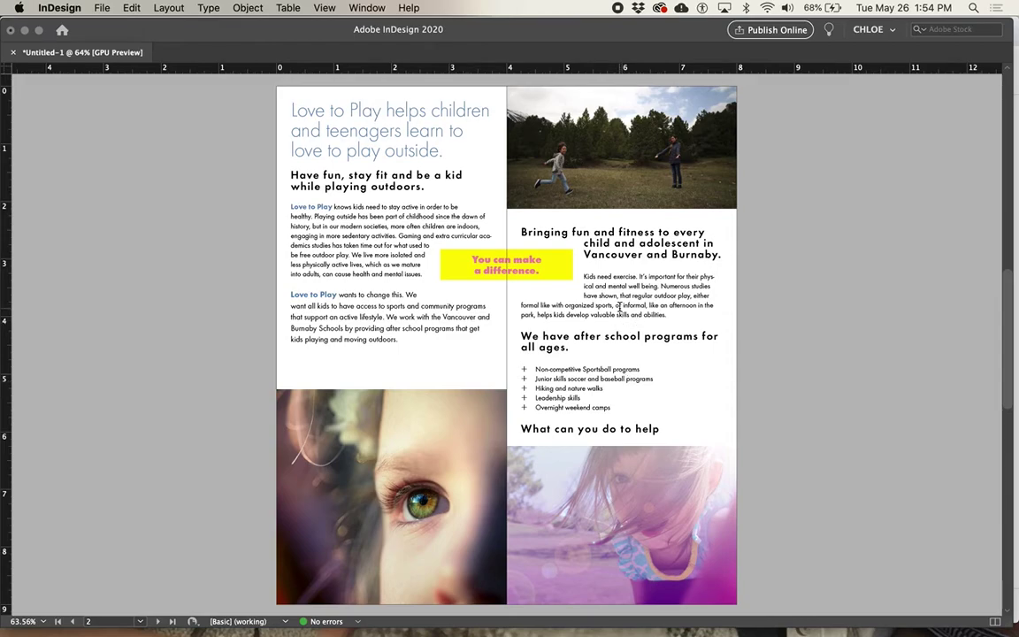
pyautogui.press('Tab')
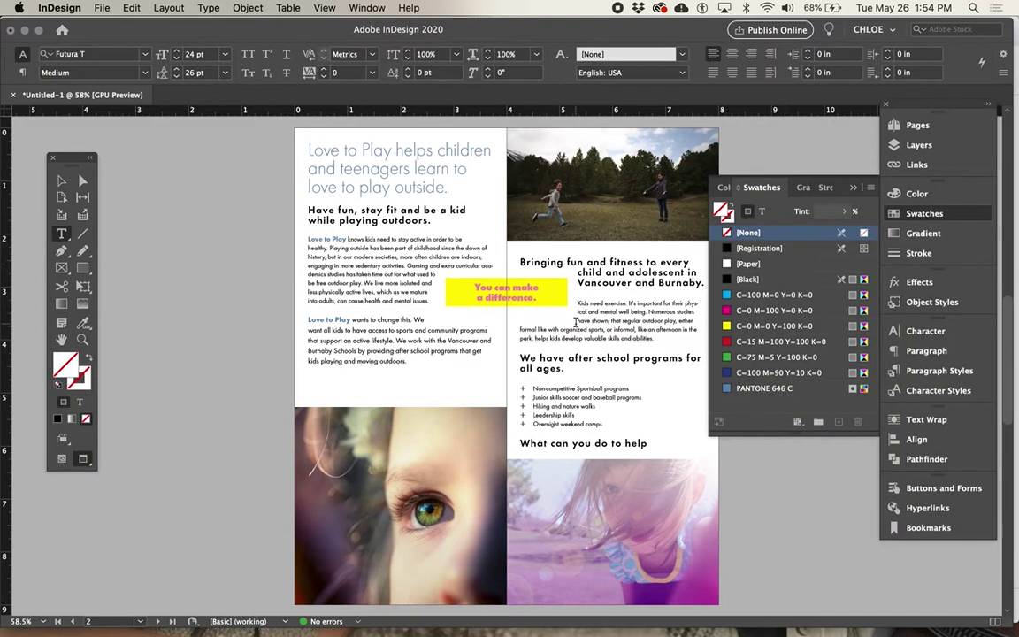
pyautogui.click(536, 400)
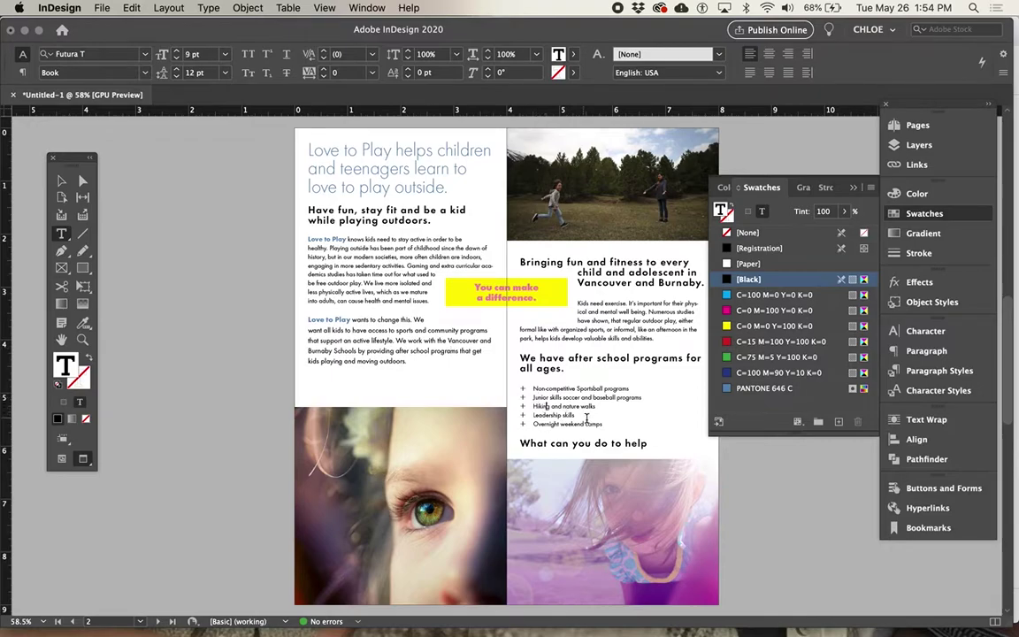
pyautogui.scroll(-1, 597, 449)
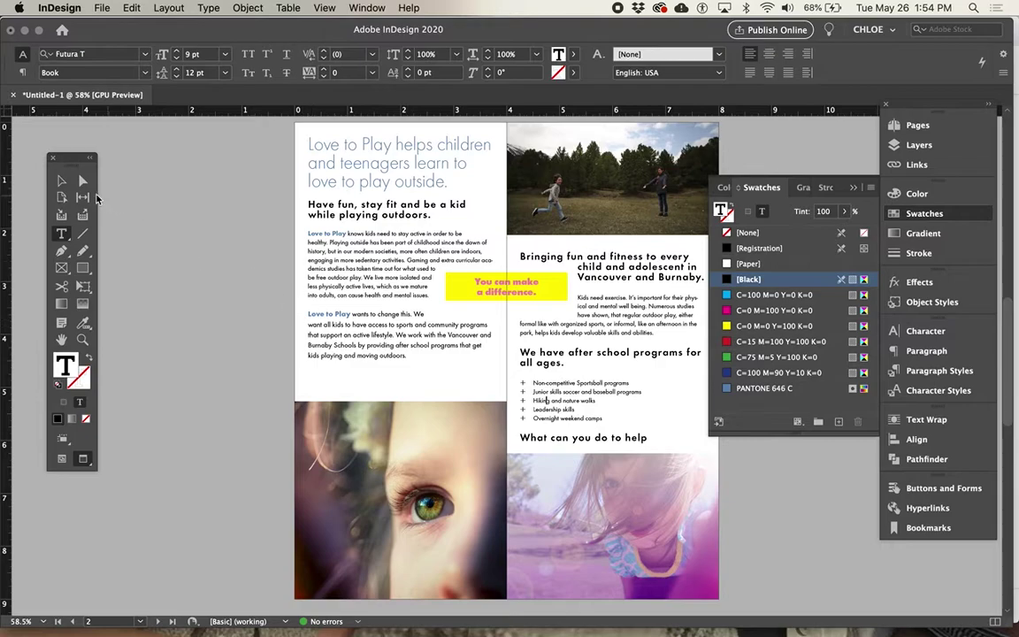
# Lower the top edge of the purple-tinted girl photo's frame, making the frame about 2.255 in tall.
pyautogui.click(61, 181)
pyautogui.click(692, 497)
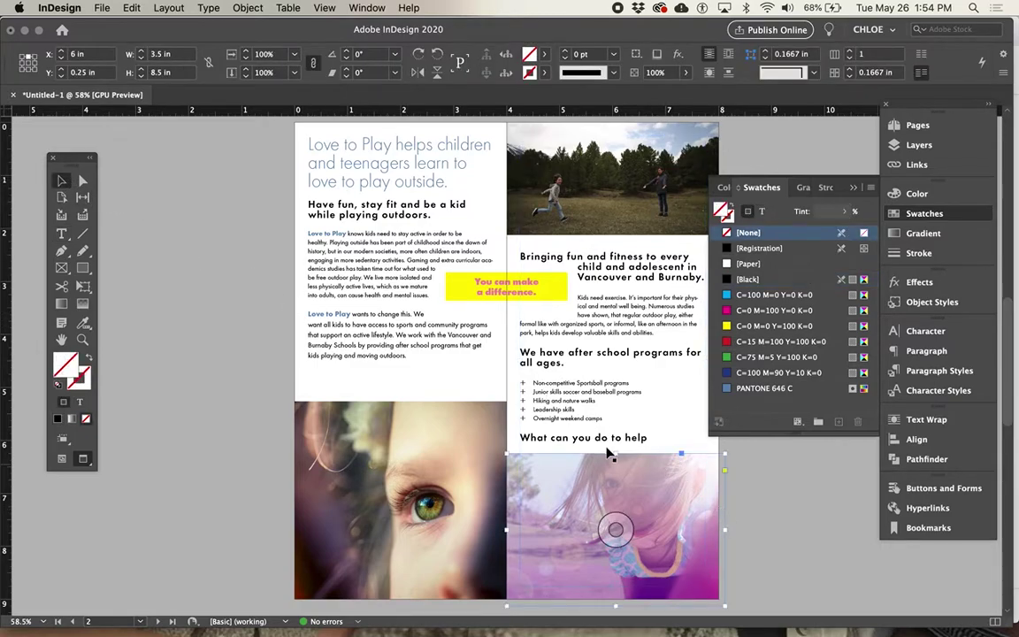
pyautogui.moveTo(612, 454); pyautogui.dragTo(619, 486)
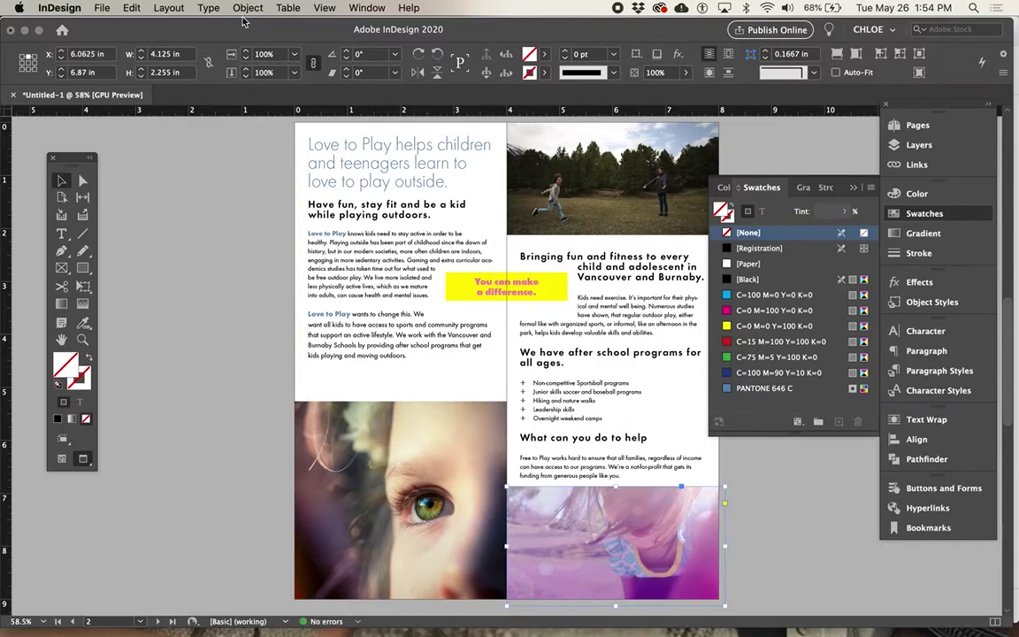
# Scale the purple-tinted girl photo proportionally to fill its shortened frame.
pyautogui.click(247, 9)
pyautogui.moveTo(255, 255)
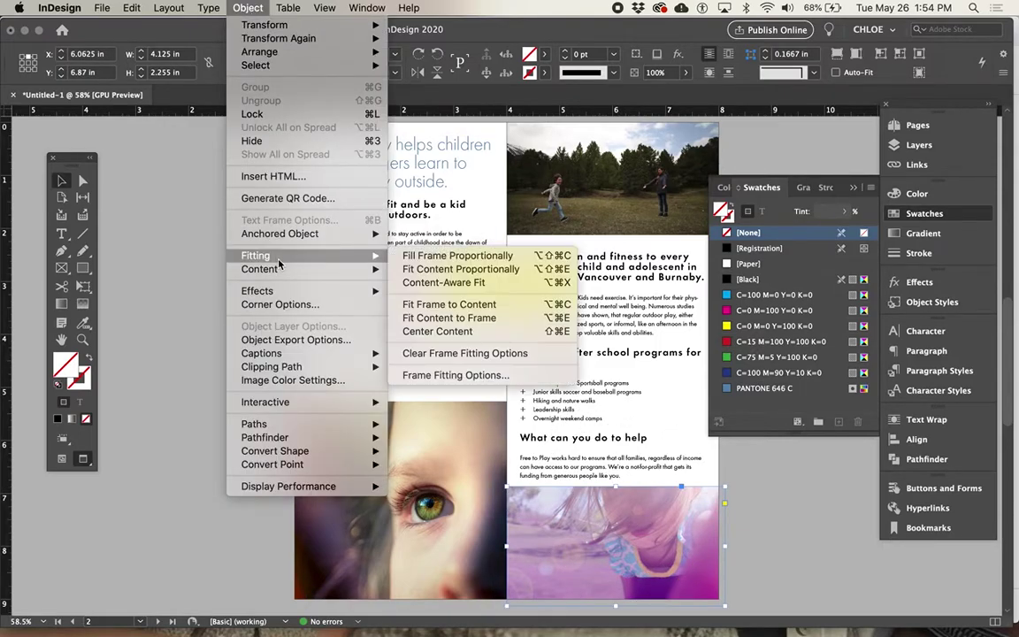
pyautogui.click(409, 270)
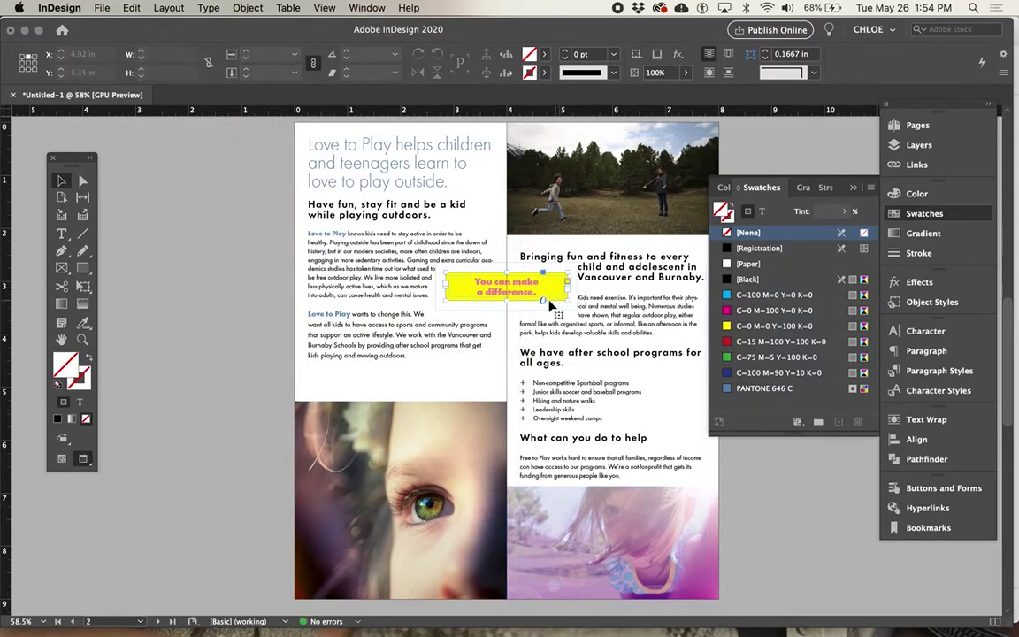
# Move the yellow callout straight down about 0.6 in, beside the "Love to Play wants to change this" paragraph, and deselect it.
pyautogui.click(524, 301)
pyautogui.hotkey('shift', 'Down')
pyautogui.hotkey('shift', 'Down')
pyautogui.hotkey('shift', 'Down')
pyautogui.hotkey('shift', 'Down')
pyautogui.hotkey('shift', 'Down')
pyautogui.hotkey('shift', 'Down')
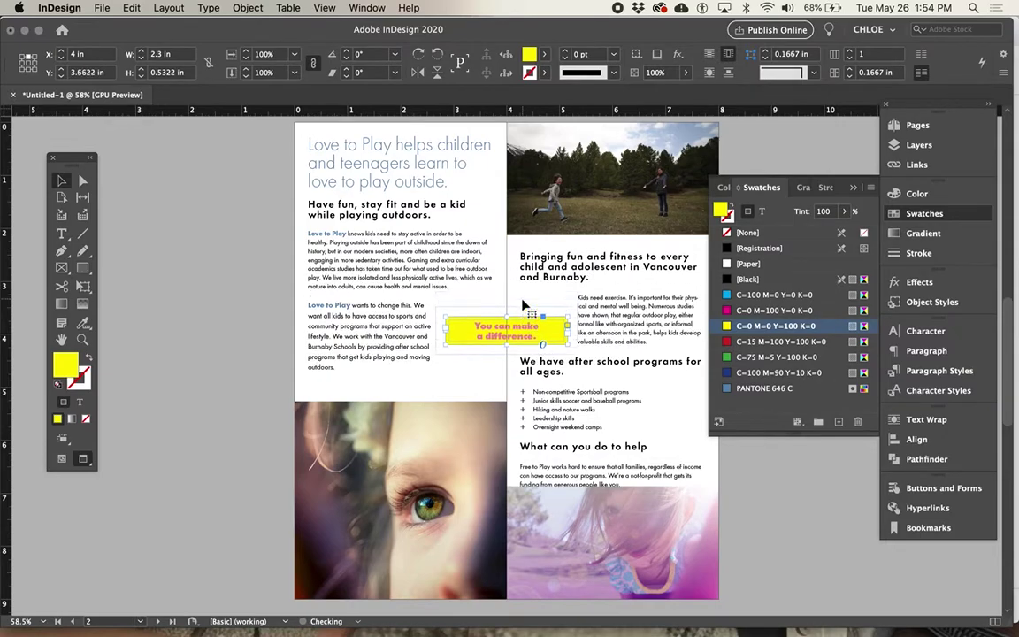
pyautogui.hotkey('shift', 'Up')
pyautogui.hotkey('shift', 'Up')
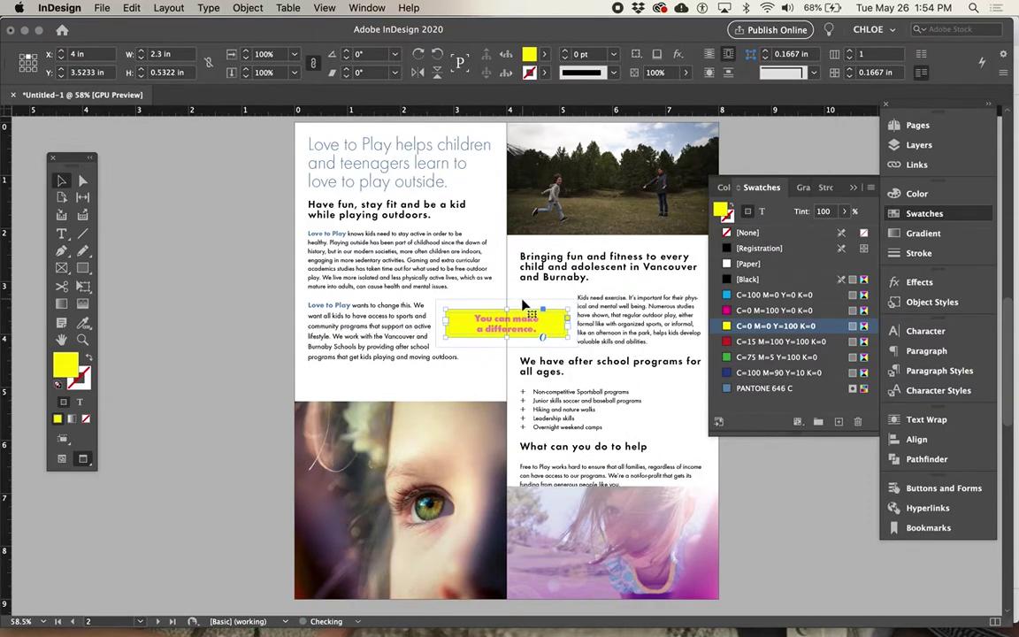
pyautogui.press('Down')
pyautogui.press('Down')
pyautogui.press('Down')
pyautogui.press('Down')
pyautogui.press('Down')
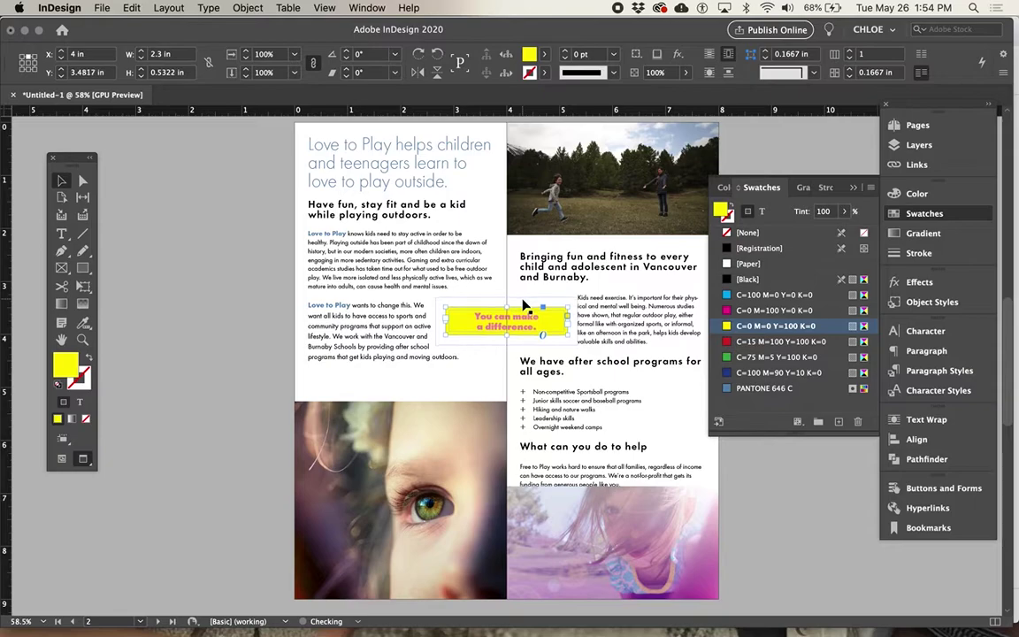
pyautogui.press('Up')
pyautogui.press('Up')
pyautogui.click(756, 466)
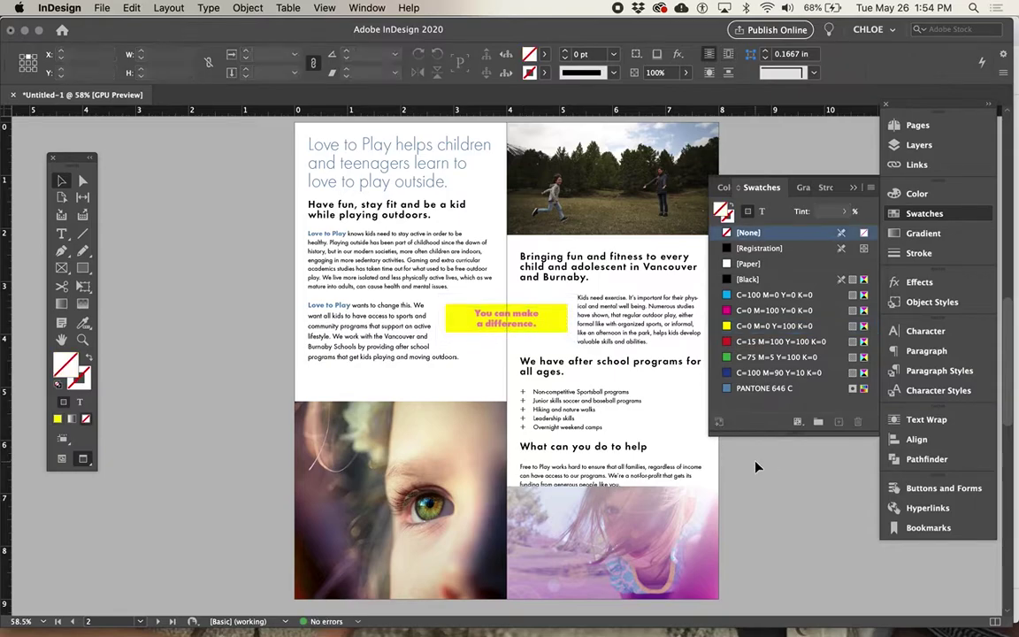
# Hide the panels and insert a forced line break before "for all ages." in the after school programs subhead.
pyautogui.press('Tab')
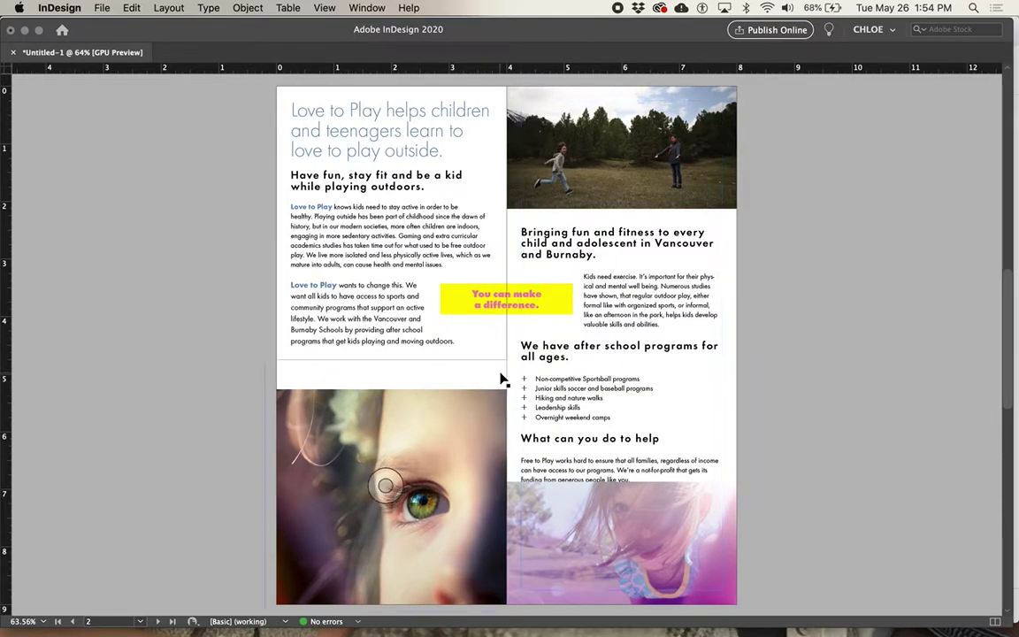
pyautogui.click(703, 346)
pyautogui.hotkey('shift', 'Return')
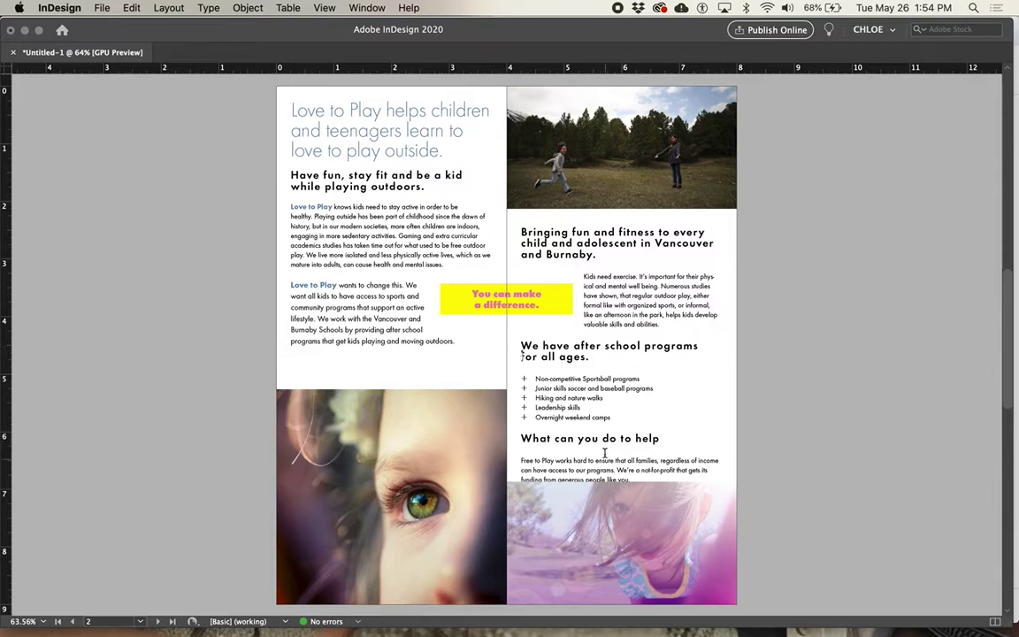
# Try closing the gaps above the "Free to Play works hard" and "Kids need exercise" paragraphs, and restore the spacing.
pyautogui.click(521, 458)
pyautogui.press('BackSpace')
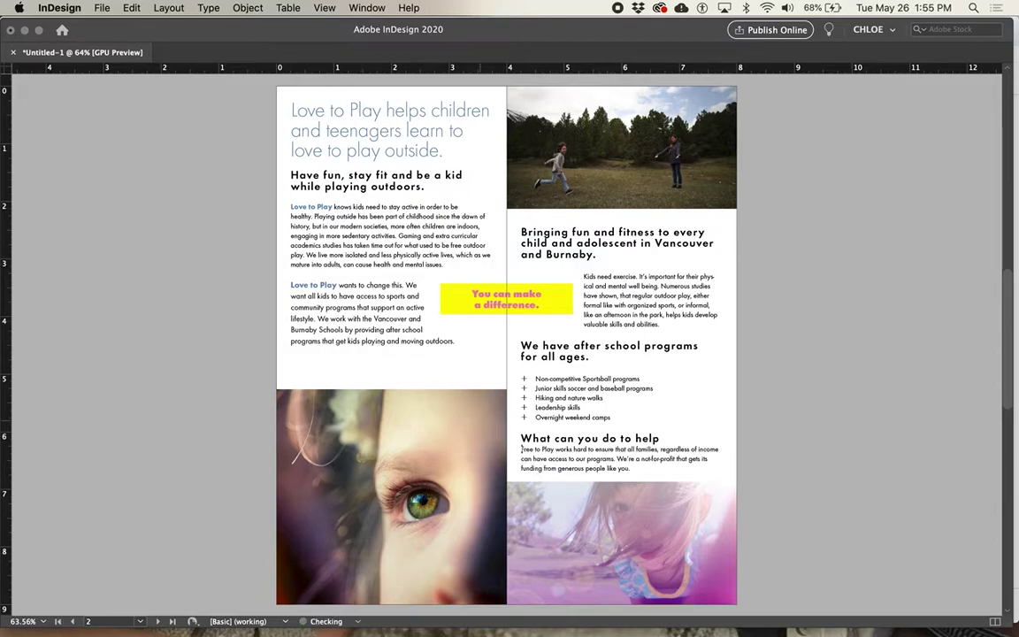
pyautogui.click(582, 276)
pyautogui.press('BackSpace')
pyautogui.press('super+z')
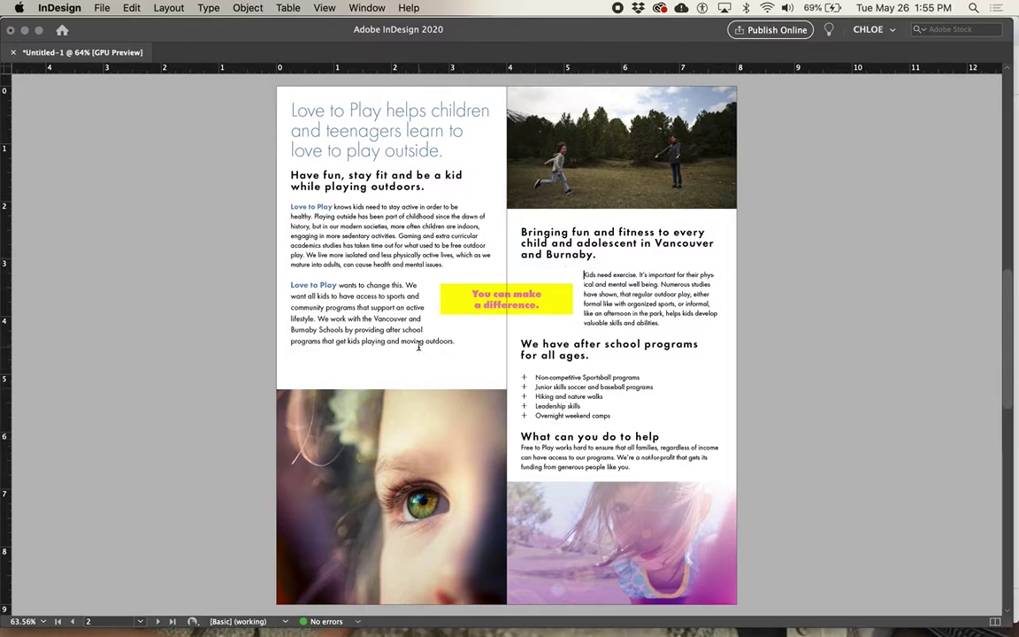
pyautogui.click(523, 448)
pyautogui.press('Return')
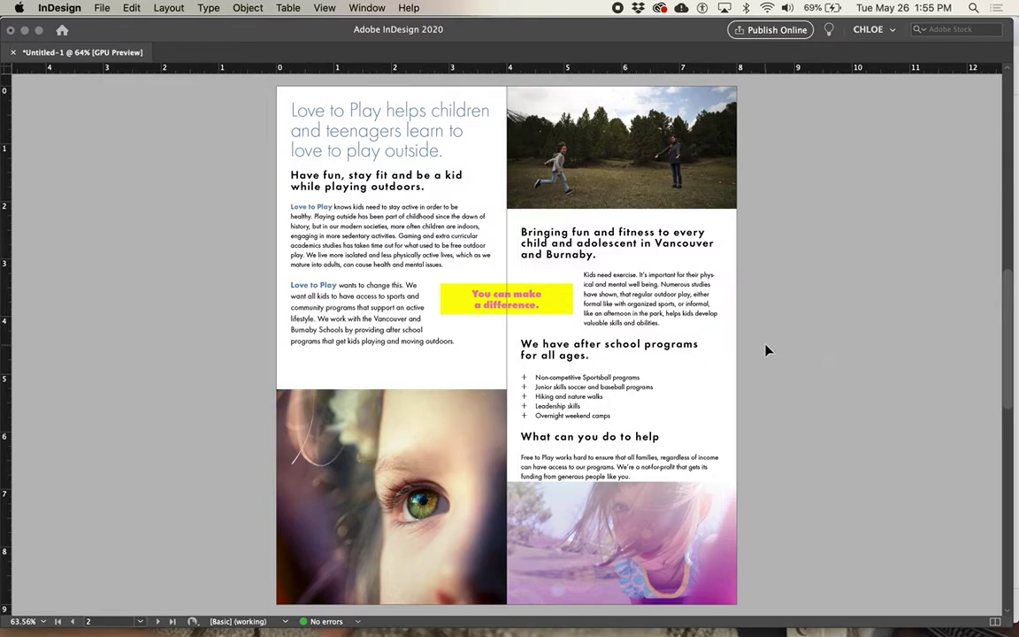
# Lower the top edge of the girl photo's frame about 0.2 in and refit the photo proportionally to fill it.
pyautogui.click(677, 505)
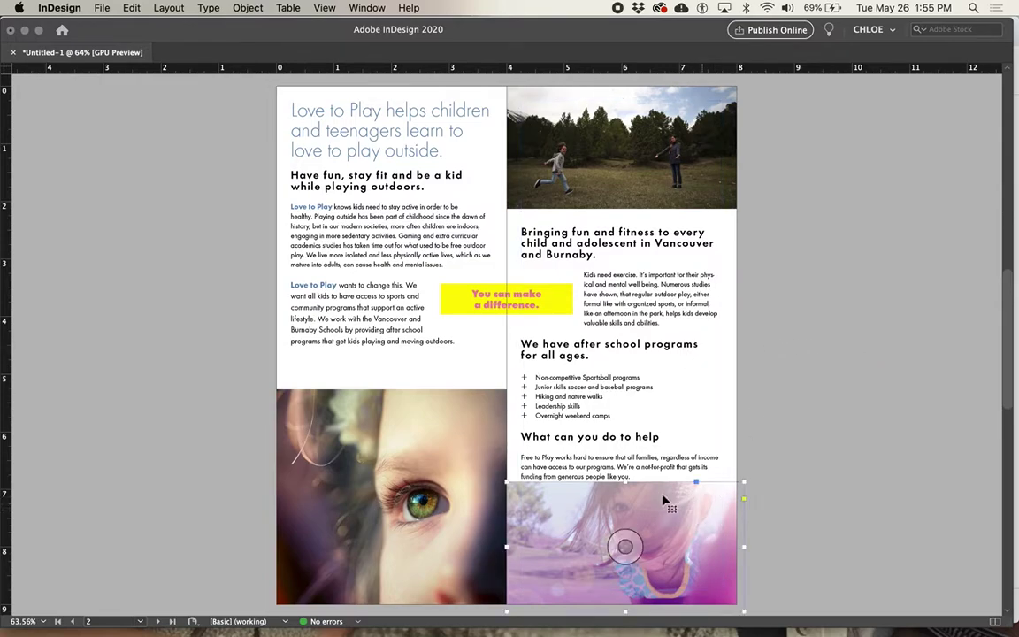
pyautogui.moveTo(626, 482); pyautogui.dragTo(625, 492)
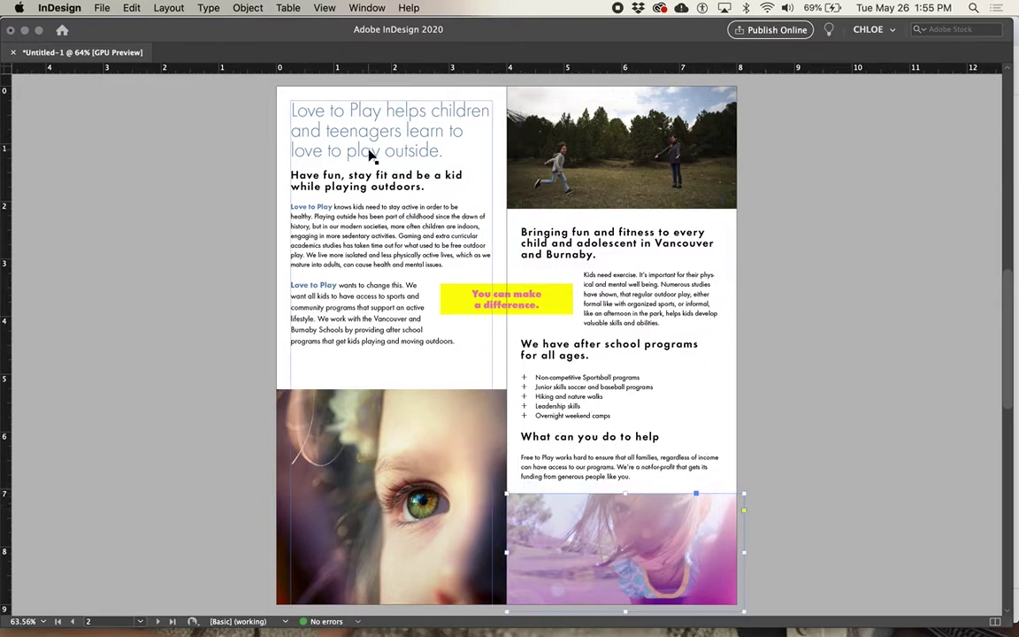
pyautogui.click(246, 8)
pyautogui.moveTo(266, 256)
pyautogui.click(416, 232)
pyautogui.click(778, 216)
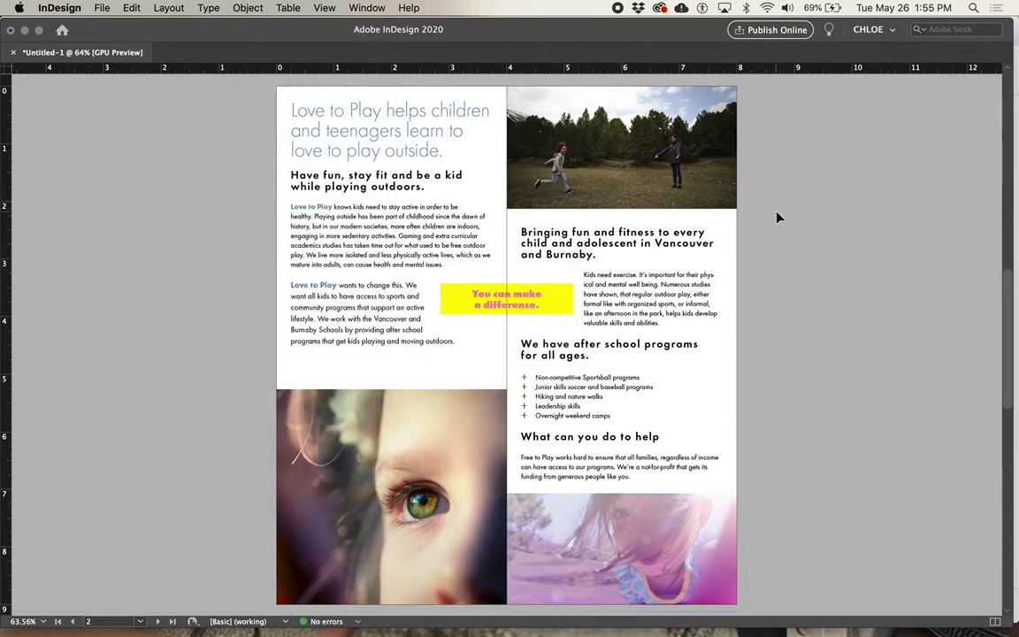
# Nudge the girl photo's image down inside its frame to bring more of her head into view, and deselect it.
pyautogui.click(647, 542)
pyautogui.press('Down')
pyautogui.press('Down')
pyautogui.press('Down')
pyautogui.press('Down')
pyautogui.press('Down')
pyautogui.press('Down')
pyautogui.press('Down')
pyautogui.press('Down')
pyautogui.press('Down')
pyautogui.press('Down')
pyautogui.press('Down')
pyautogui.press('Down')
pyautogui.press('Down')
pyautogui.press('Down')
pyautogui.press('Down')
pyautogui.press('Down')
pyautogui.press('Down')
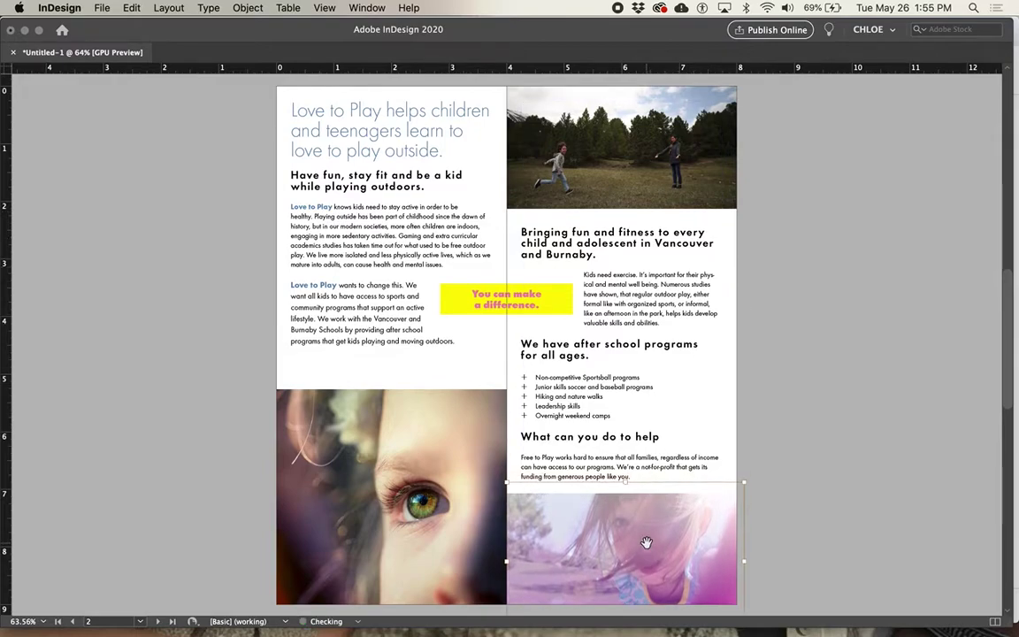
pyautogui.click(784, 546)
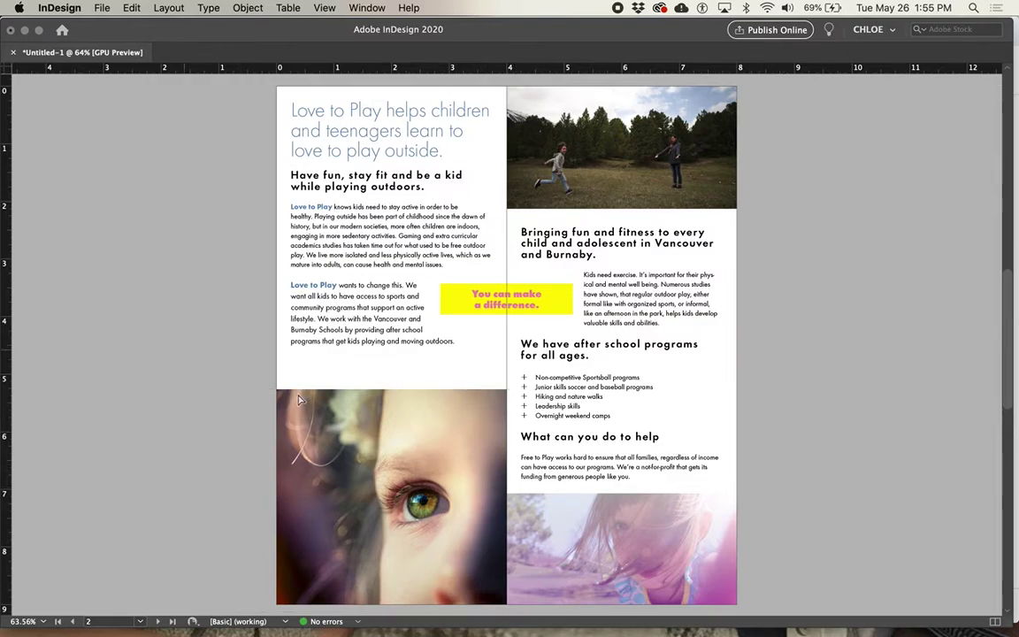
# Raise the top edge of the eye photo's frame about 0.5 in and scale the photo proportionally to fill it.
pyautogui.press('Tab')
pyautogui.click(62, 181)
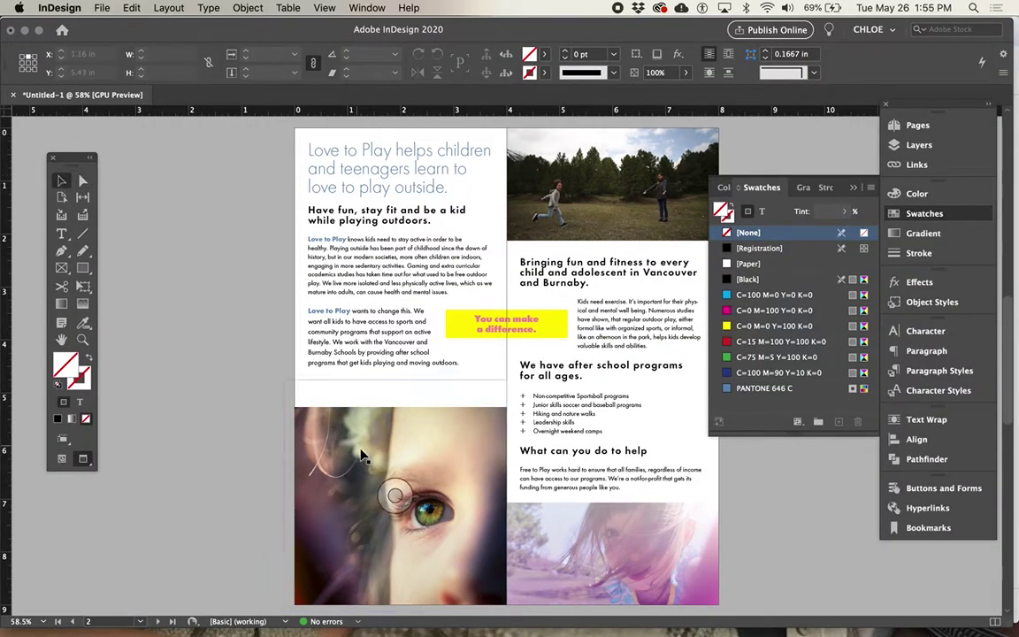
pyautogui.click(414, 409)
pyautogui.click(247, 8)
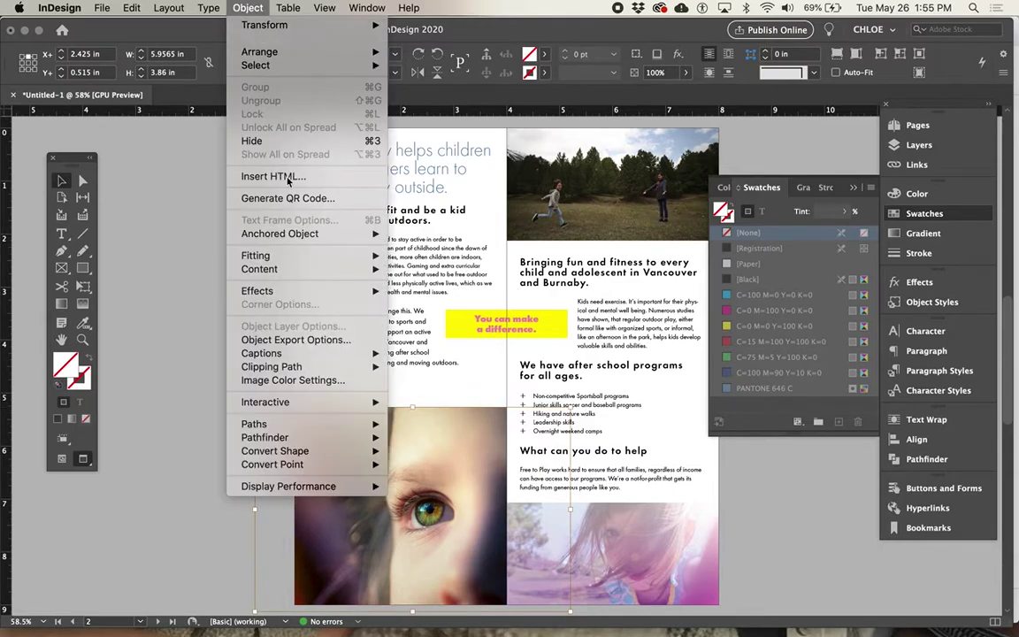
pyautogui.moveTo(277, 257)
pyautogui.click(371, 232)
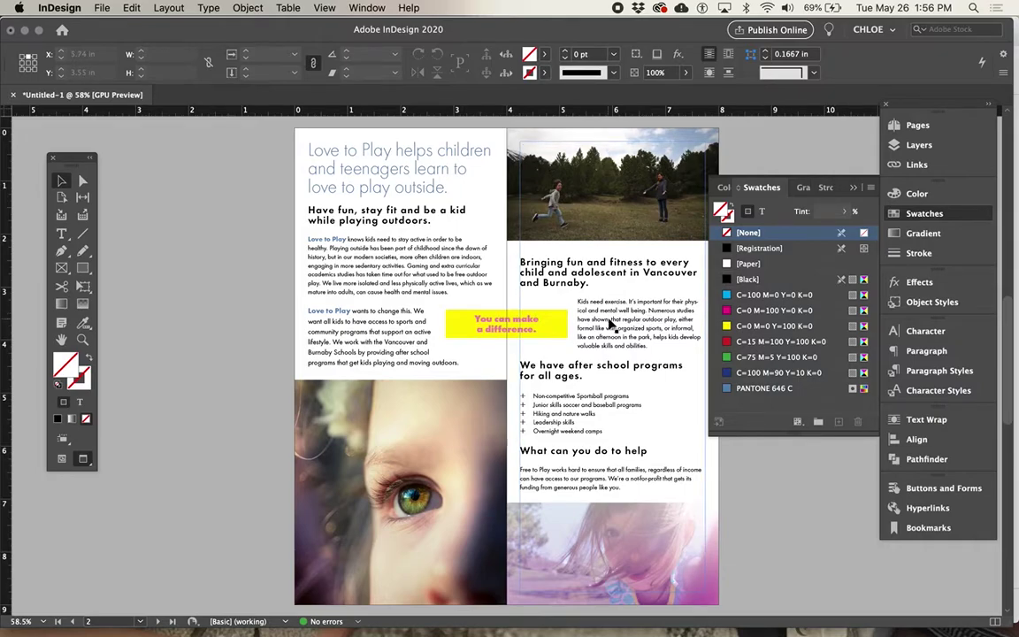
# Turn off hyphenation in the Copy paragraph style used by the "Kids need exercise" paragraph.
pyautogui.click(898, 372)
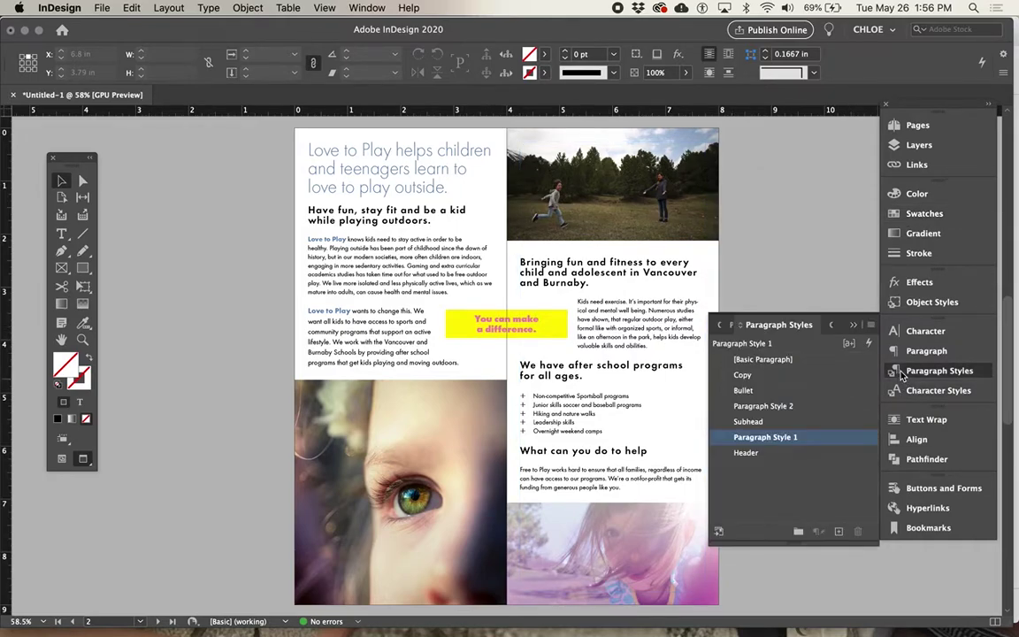
pyautogui.doubleClick(650, 312)
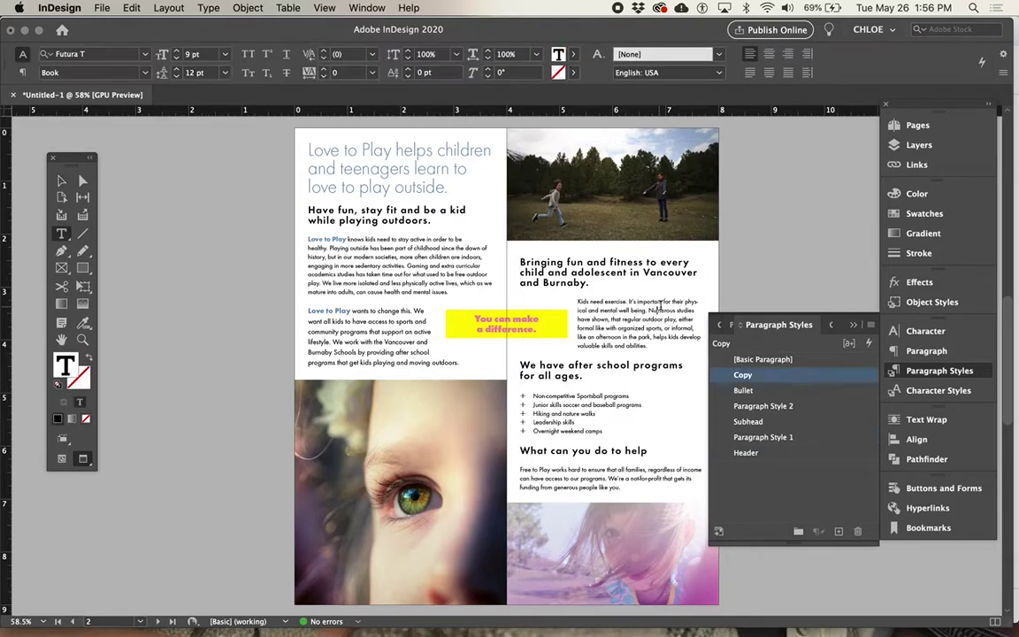
pyautogui.doubleClick(806, 378)
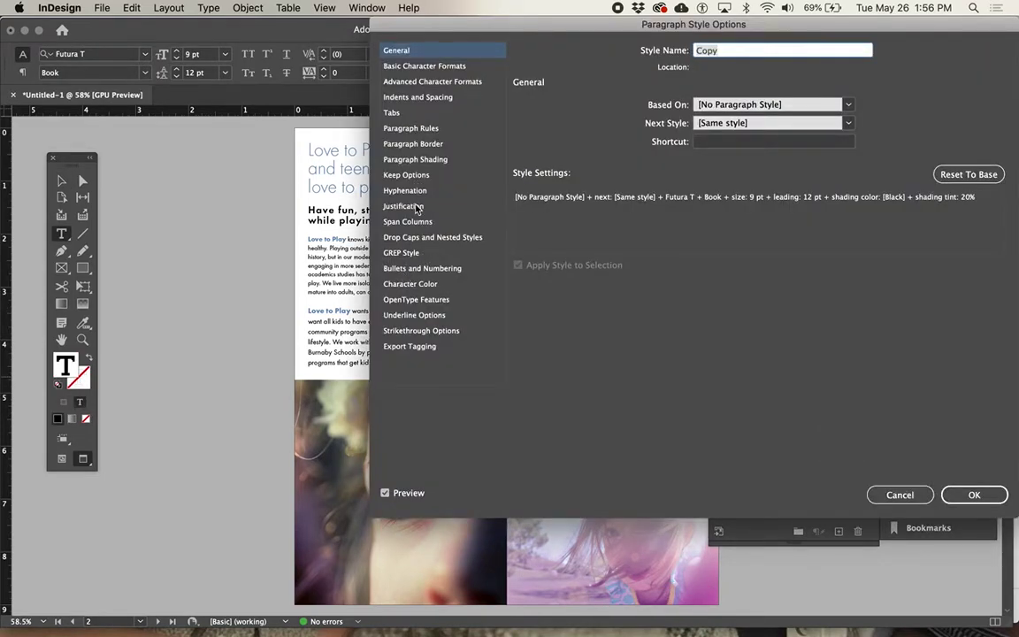
pyautogui.click(404, 191)
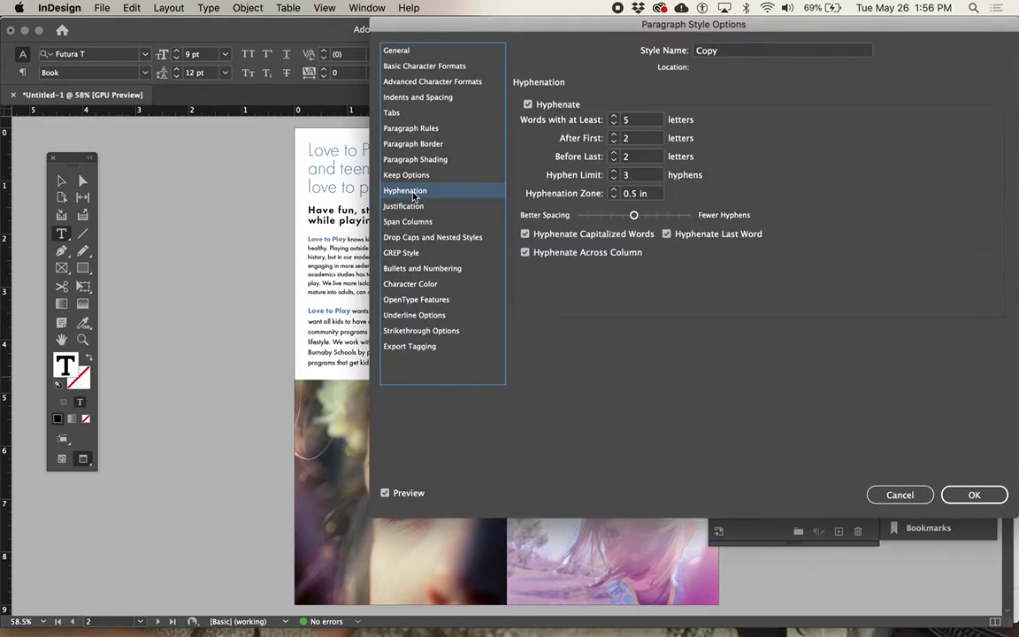
pyautogui.click(527, 104)
pyautogui.click(973, 495)
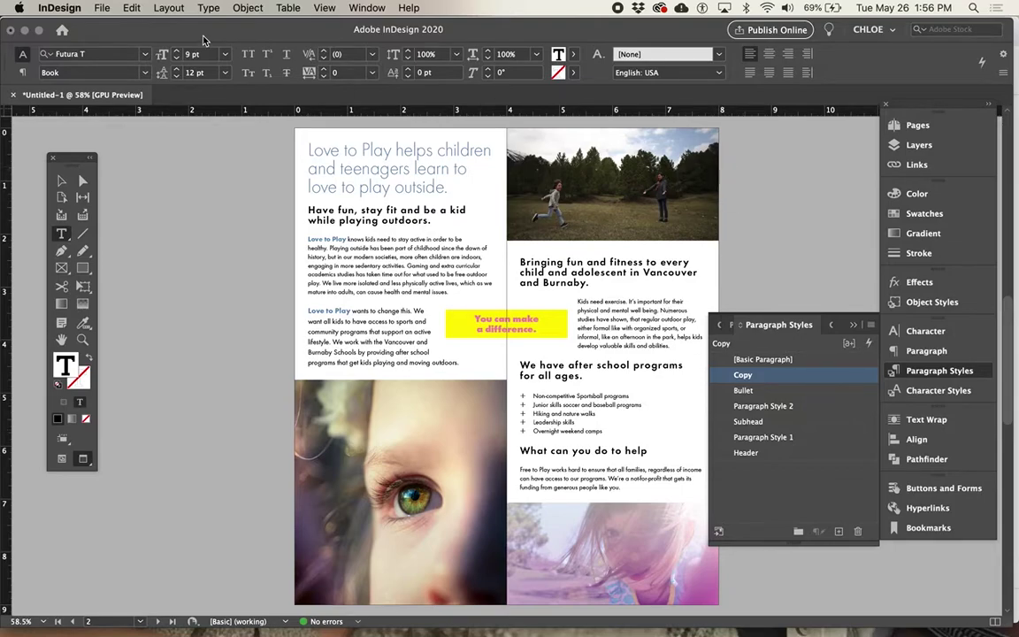
# Save the document to the Desktop as an InDesign 2020 document, named with the designer's surname followed by "_Brochure".
pyautogui.click(101, 8)
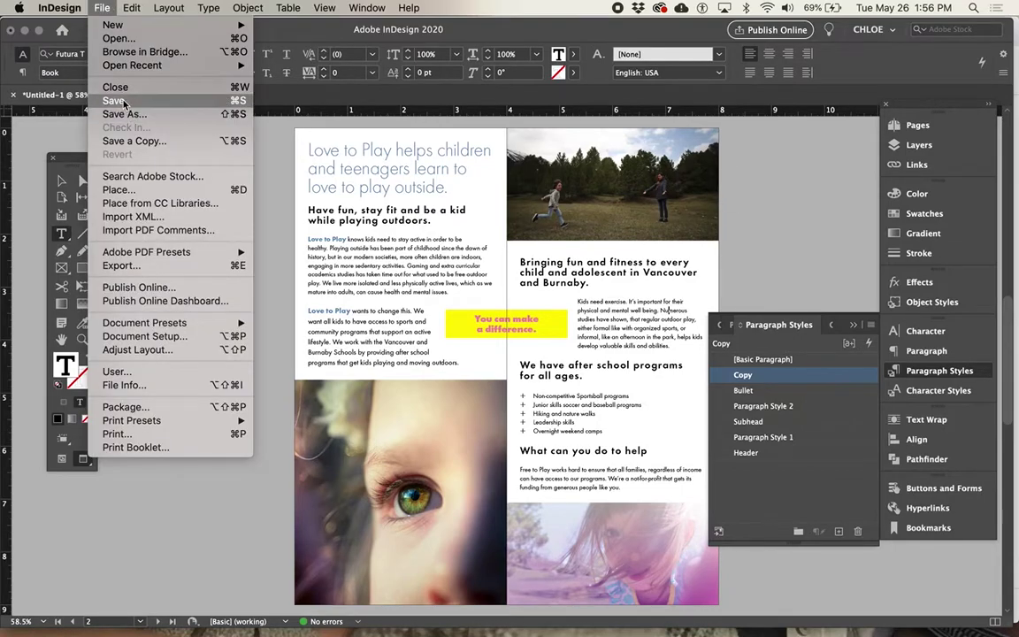
pyautogui.click(125, 102)
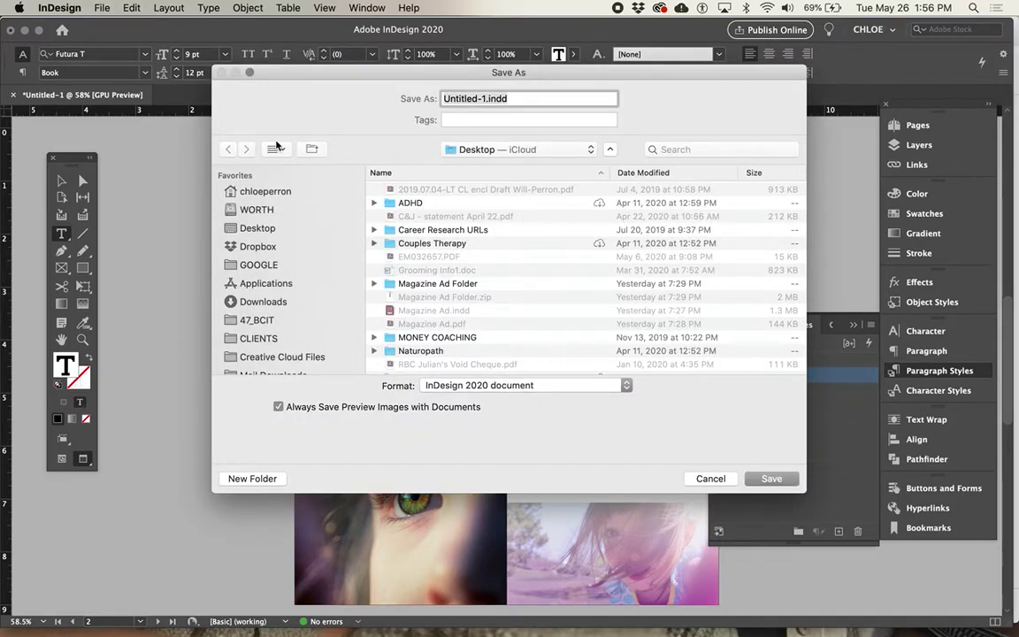
pyautogui.write('Perron_Brochure')
pyautogui.press('Return')
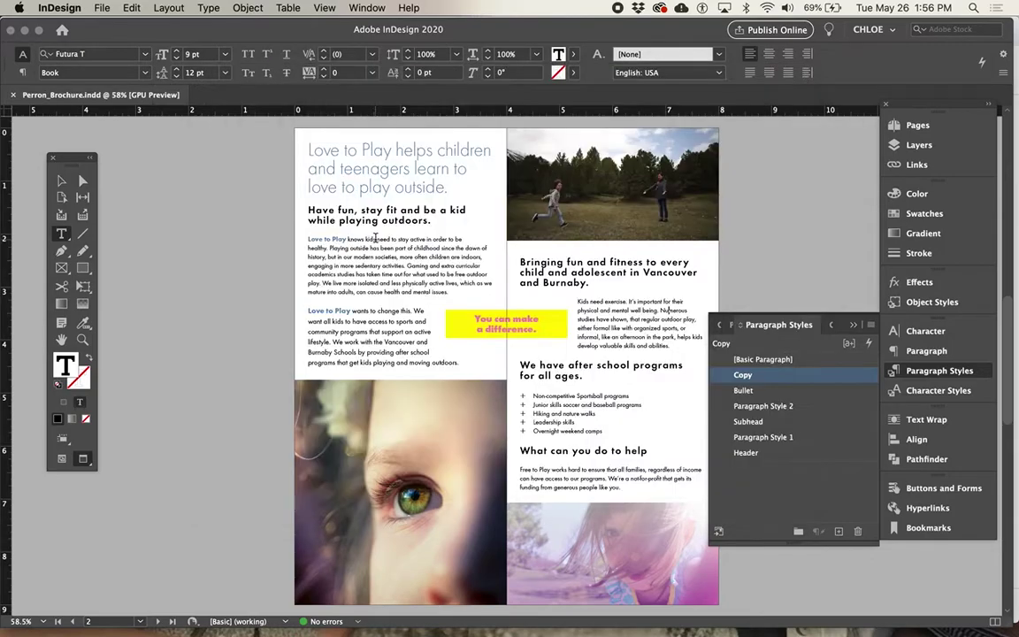